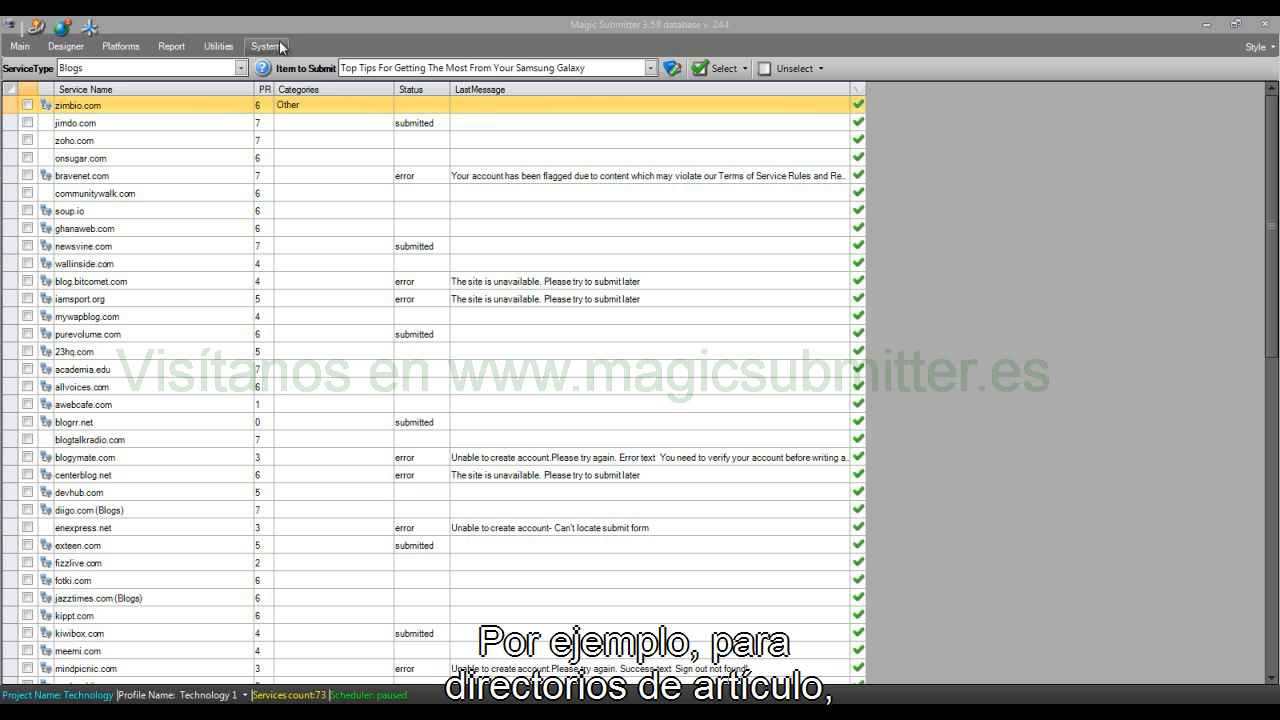
# Step: Set the service type of the site list to Article Directories and look over the other available service types
pyautogui.click(233, 69)
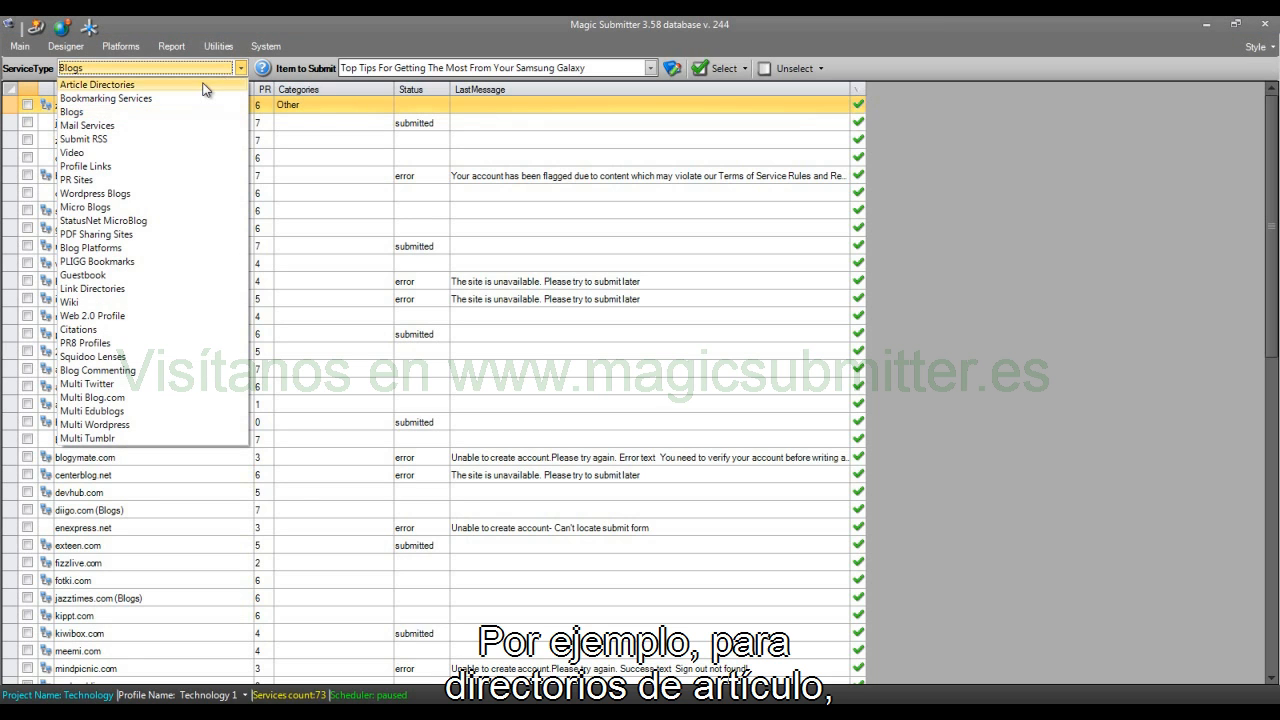
pyautogui.click(203, 85)
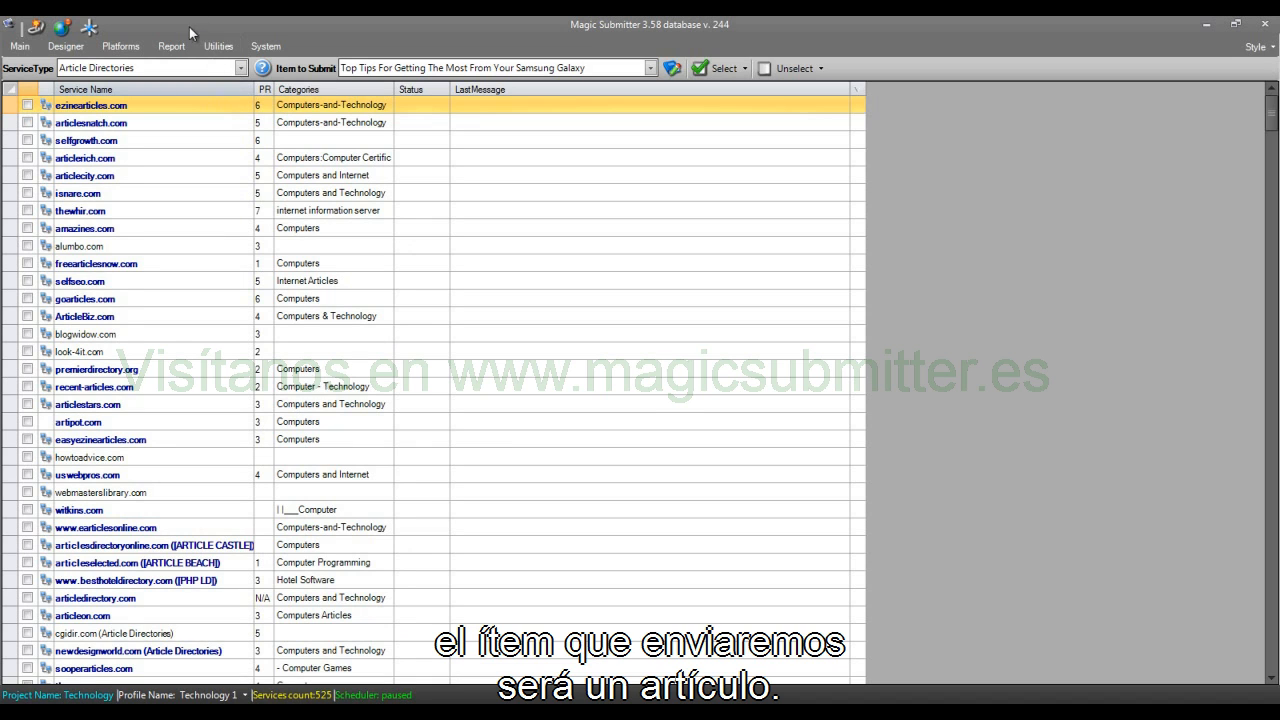
pyautogui.click(204, 69)
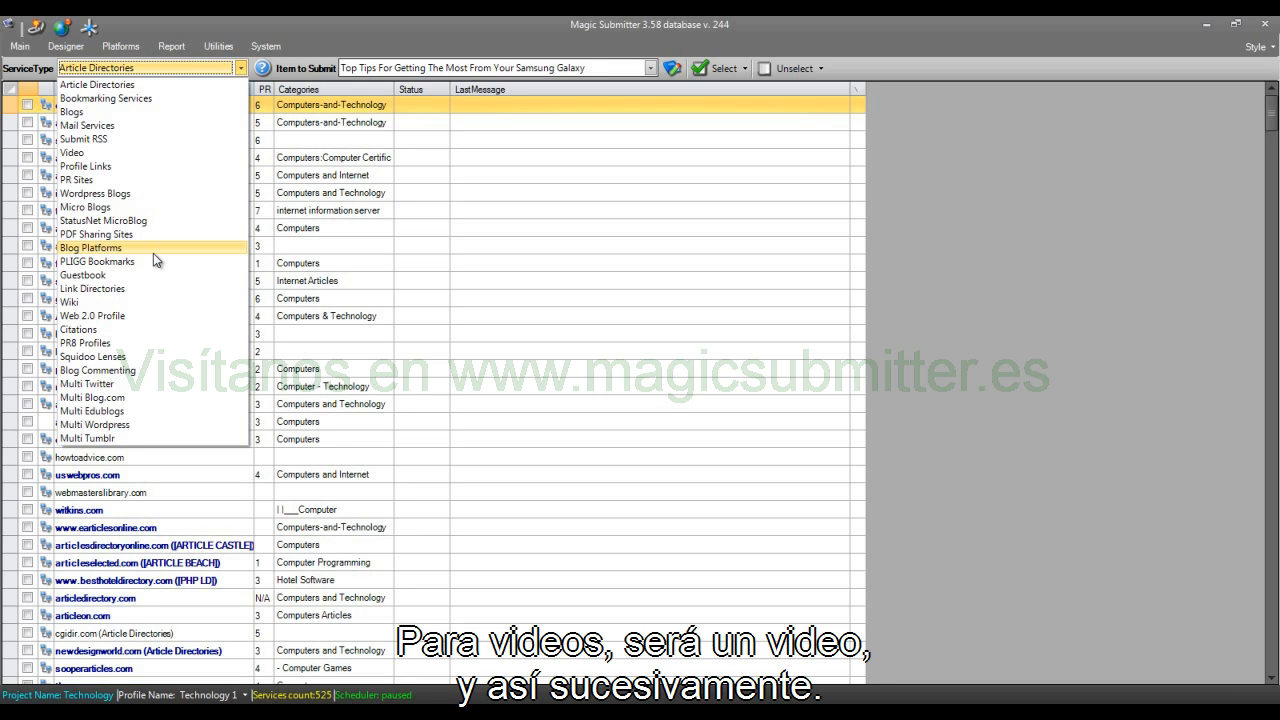
pyautogui.click(266, 26)
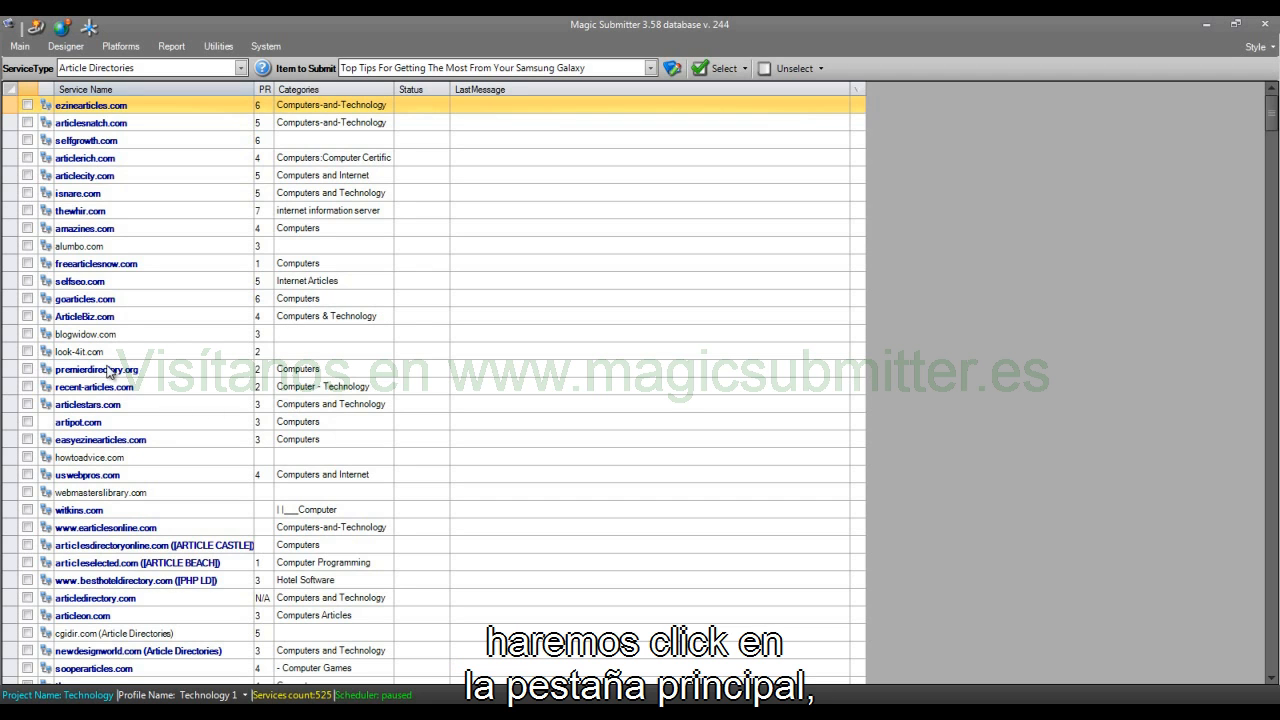
# Step: Open the Manage Items list with Technology as the project and Bookmarking Services as the service type
pyautogui.click(27, 49)
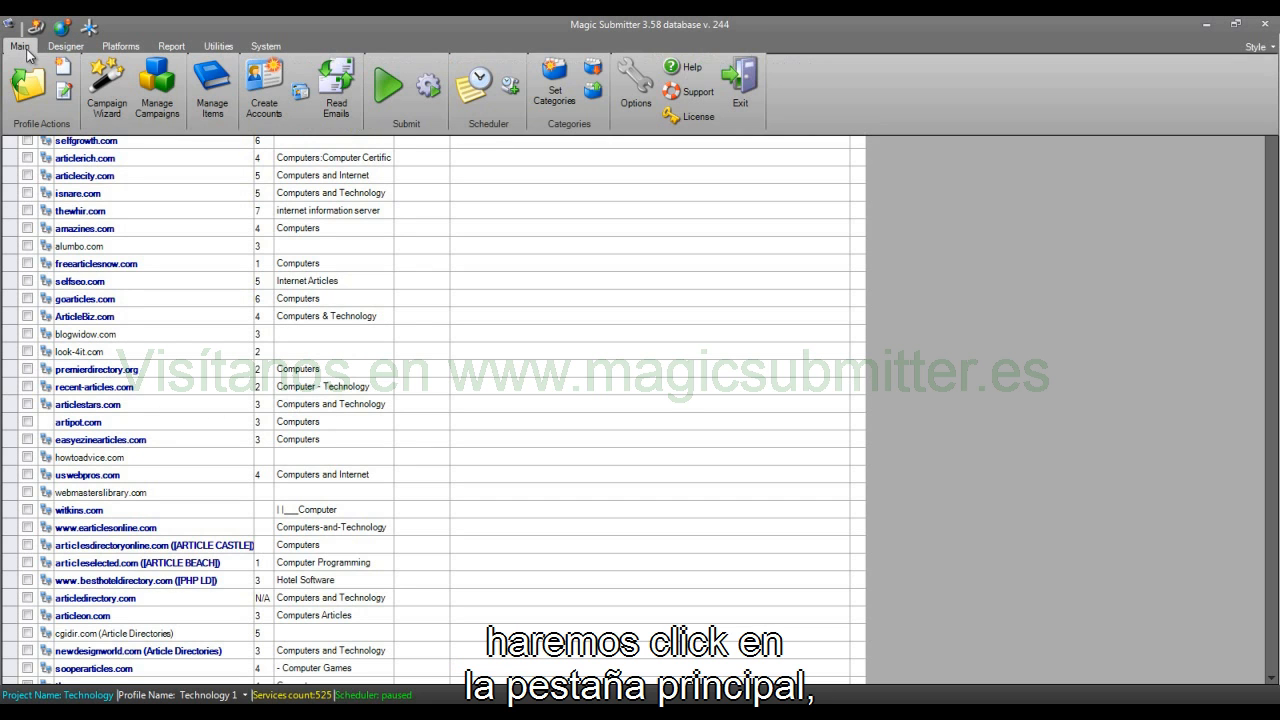
pyautogui.click(212, 103)
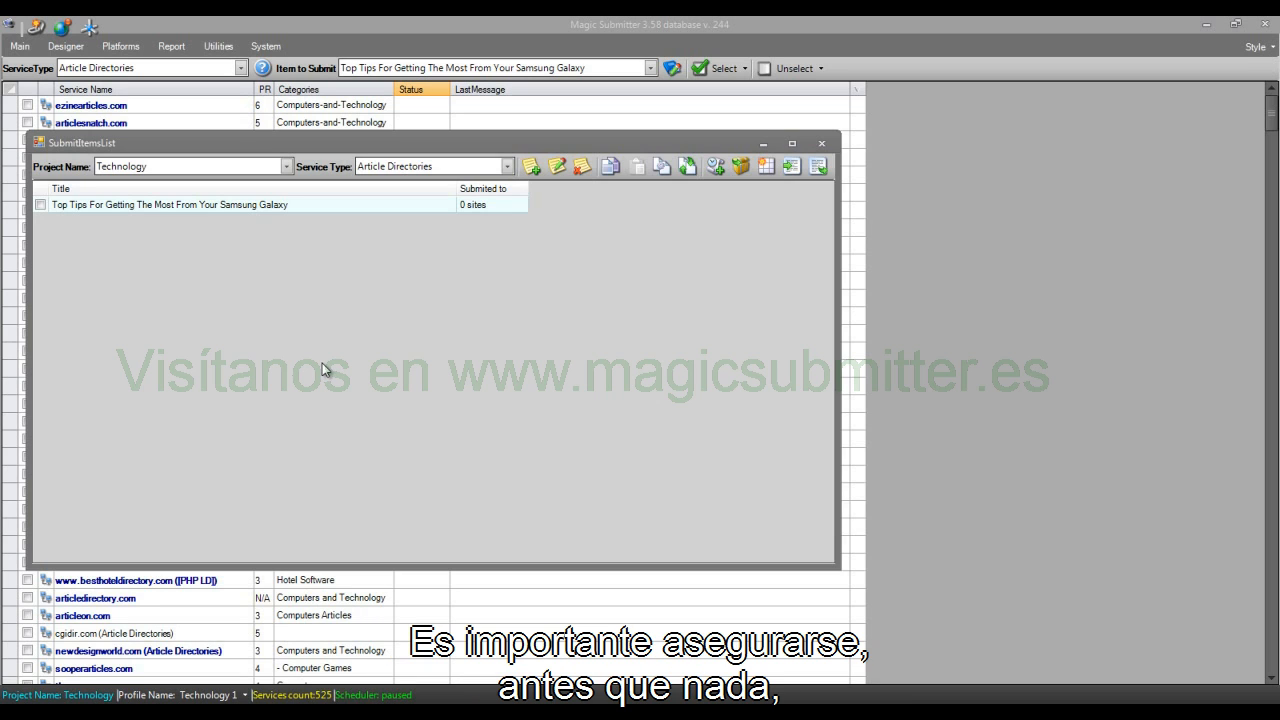
pyautogui.click(139, 168)
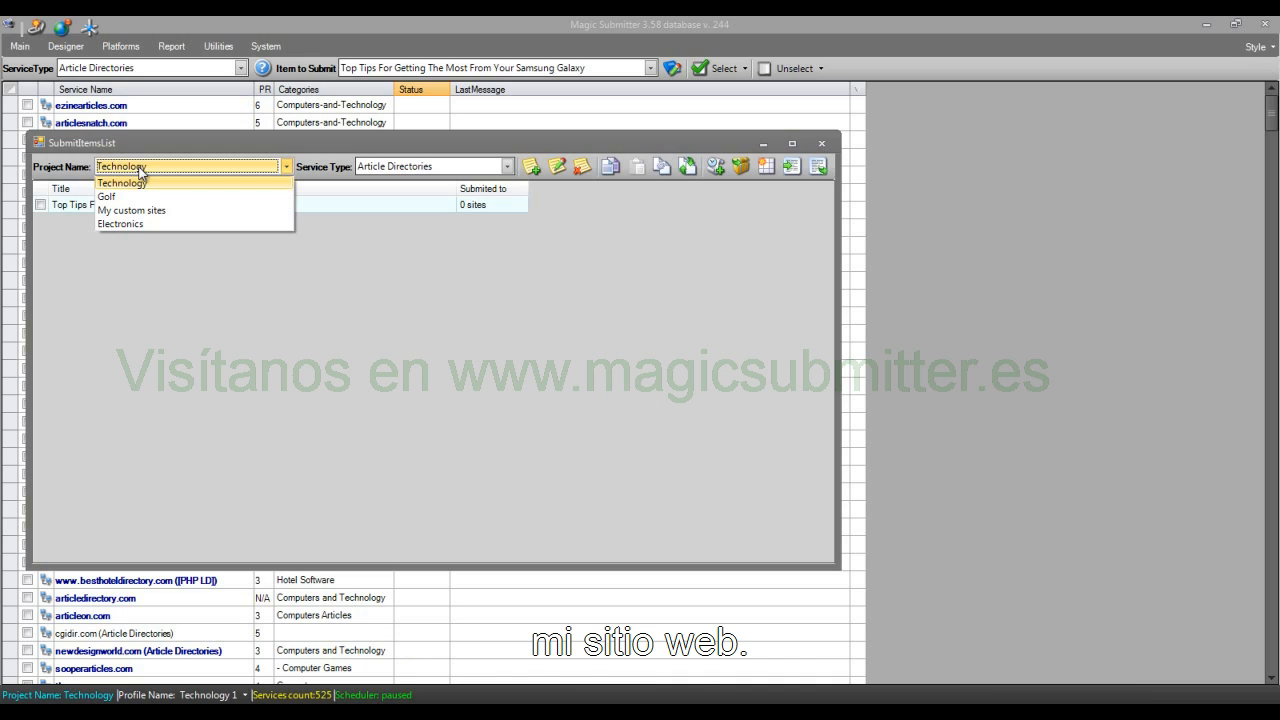
pyautogui.click(149, 188)
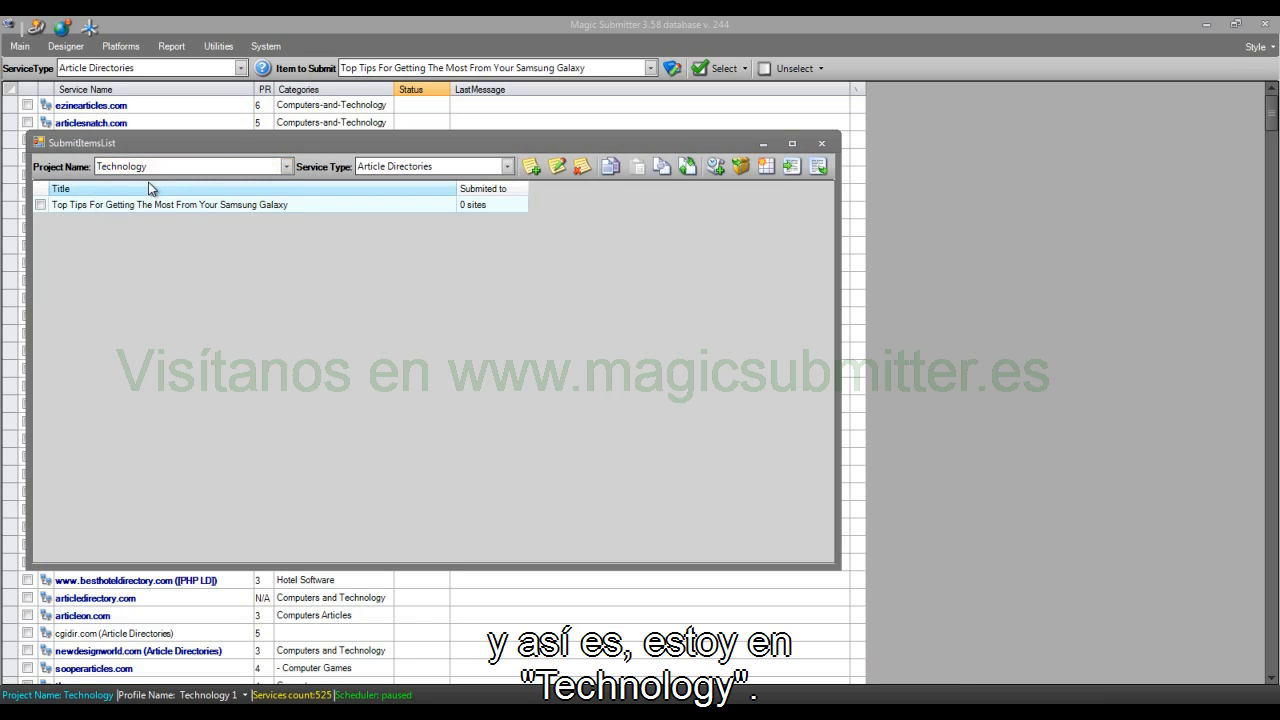
pyautogui.click(390, 168)
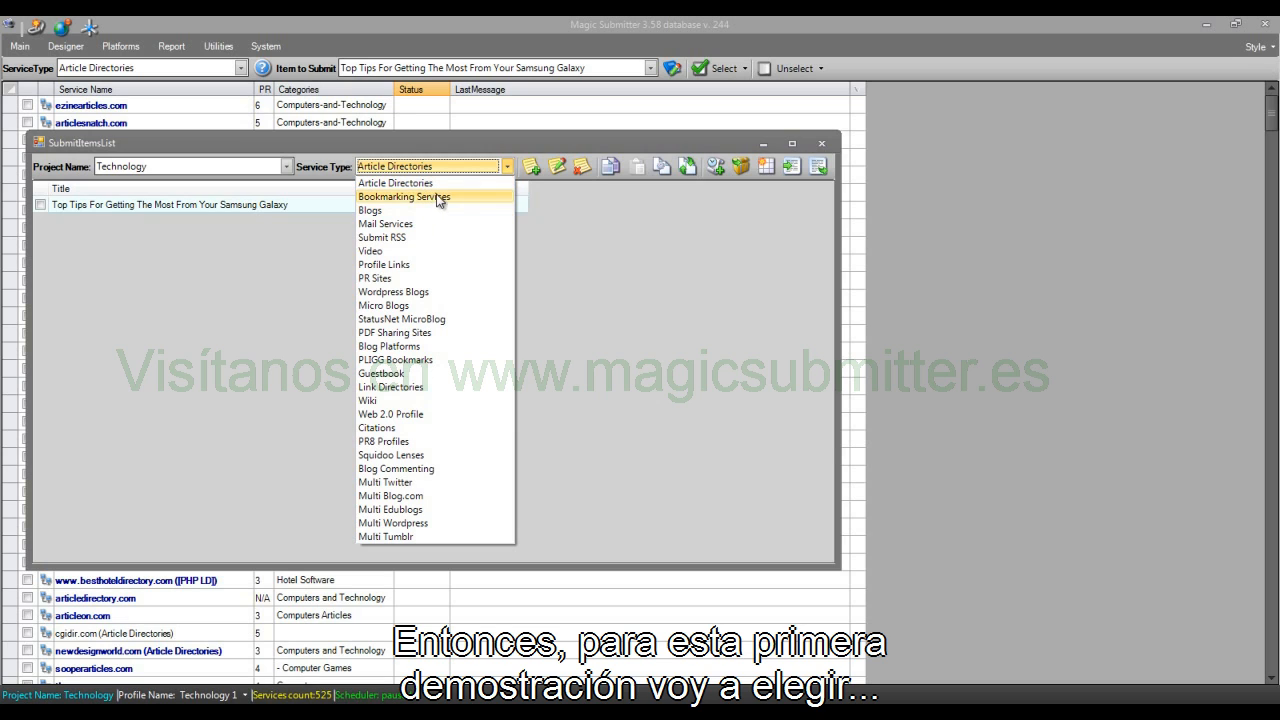
pyautogui.click(437, 196)
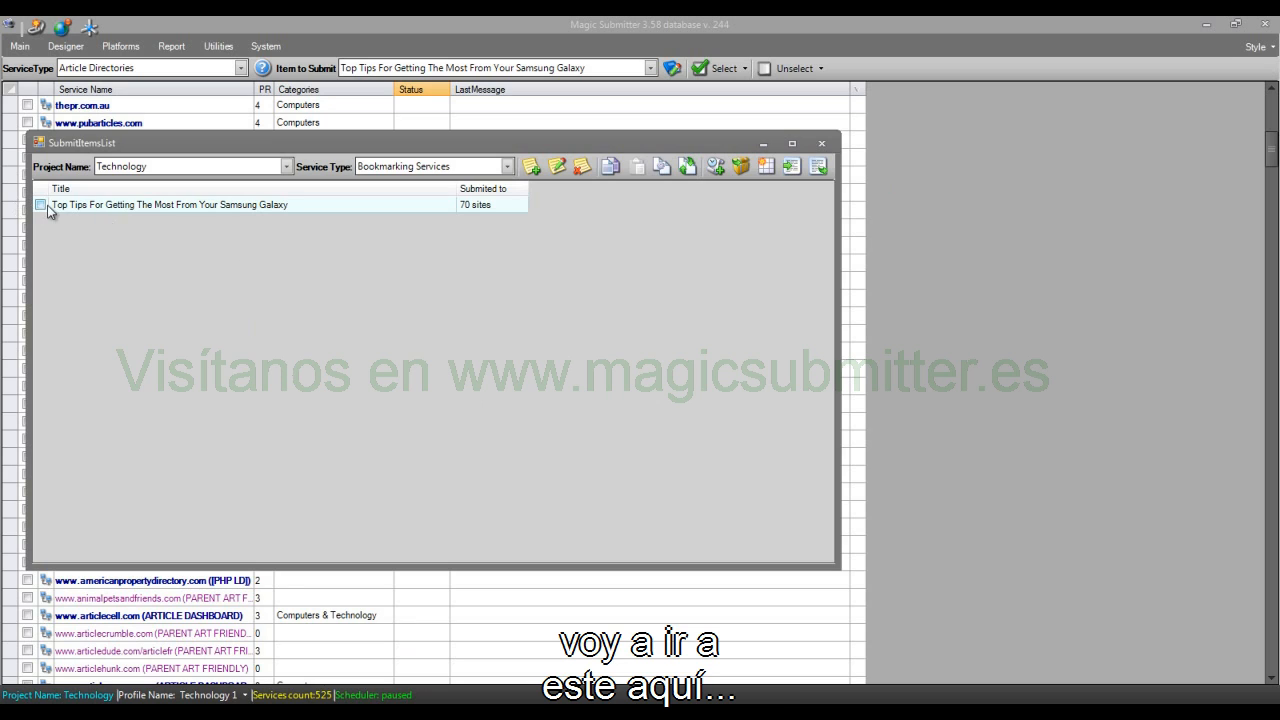
# Step: Open the submit item "Top Tips For Getting The Most From Your Samsung Galaxy" for editing
pyautogui.click(77, 208)
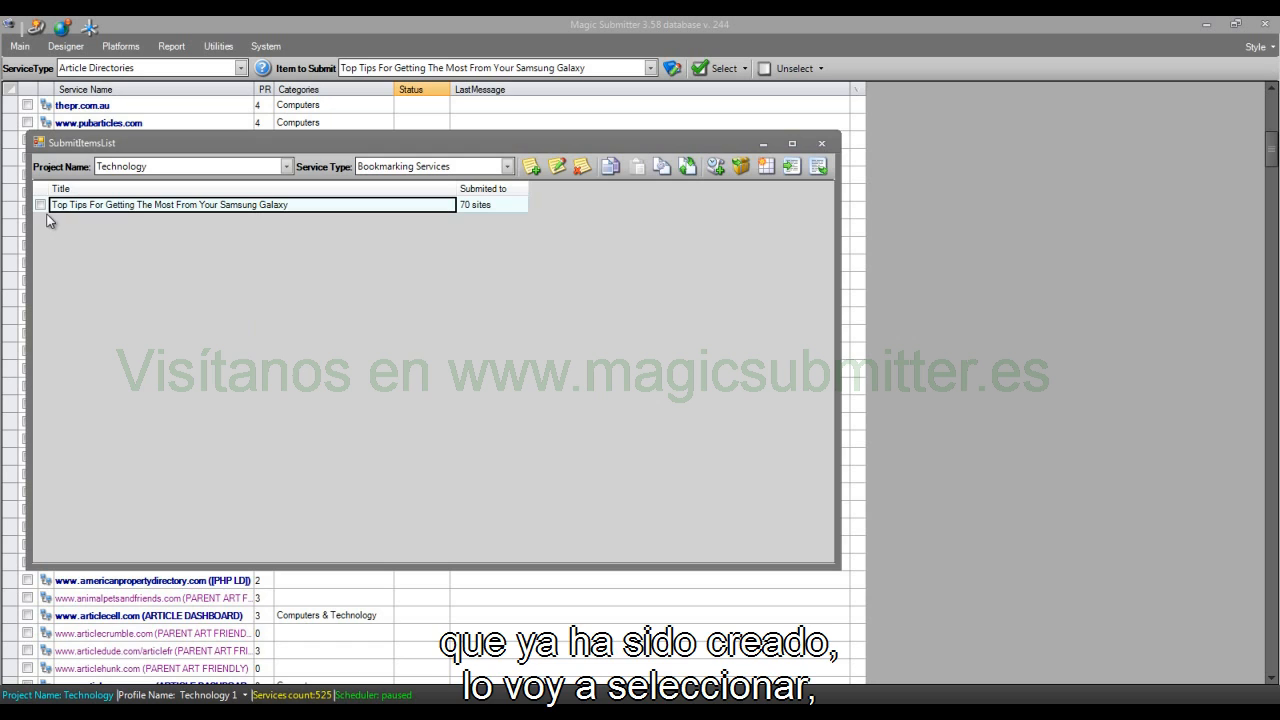
pyautogui.click(40, 205)
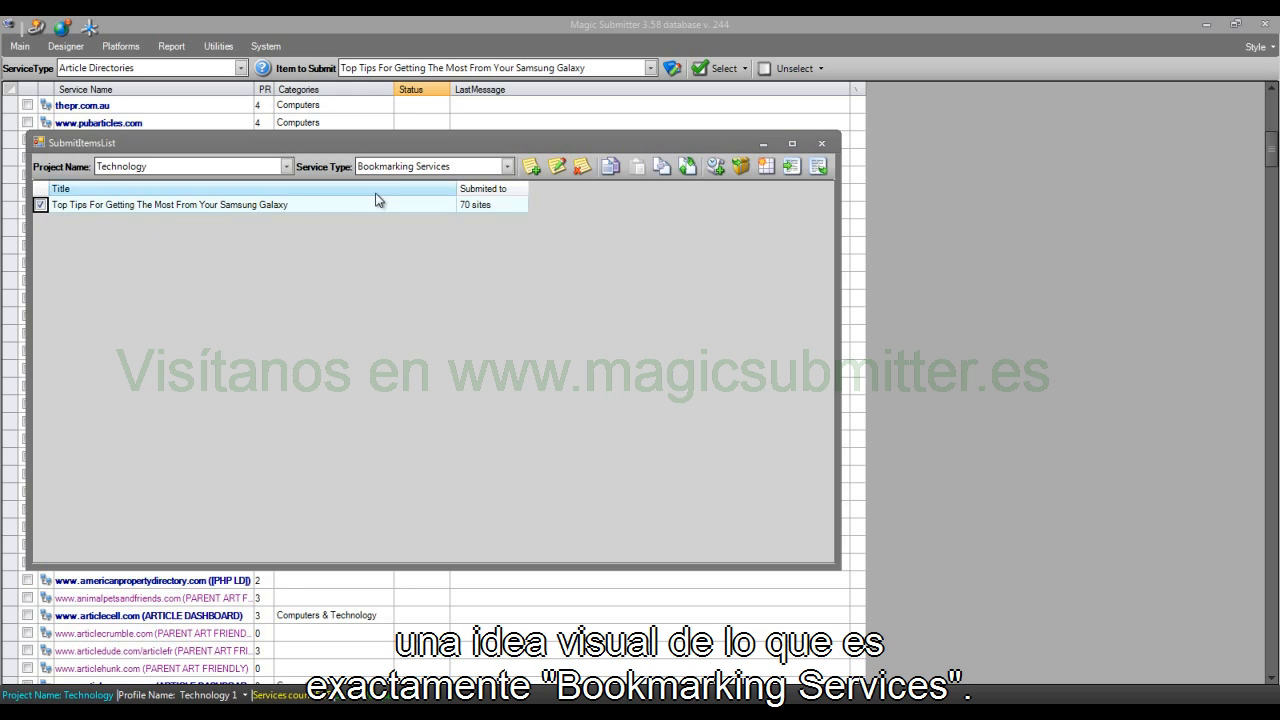
pyautogui.click(557, 167)
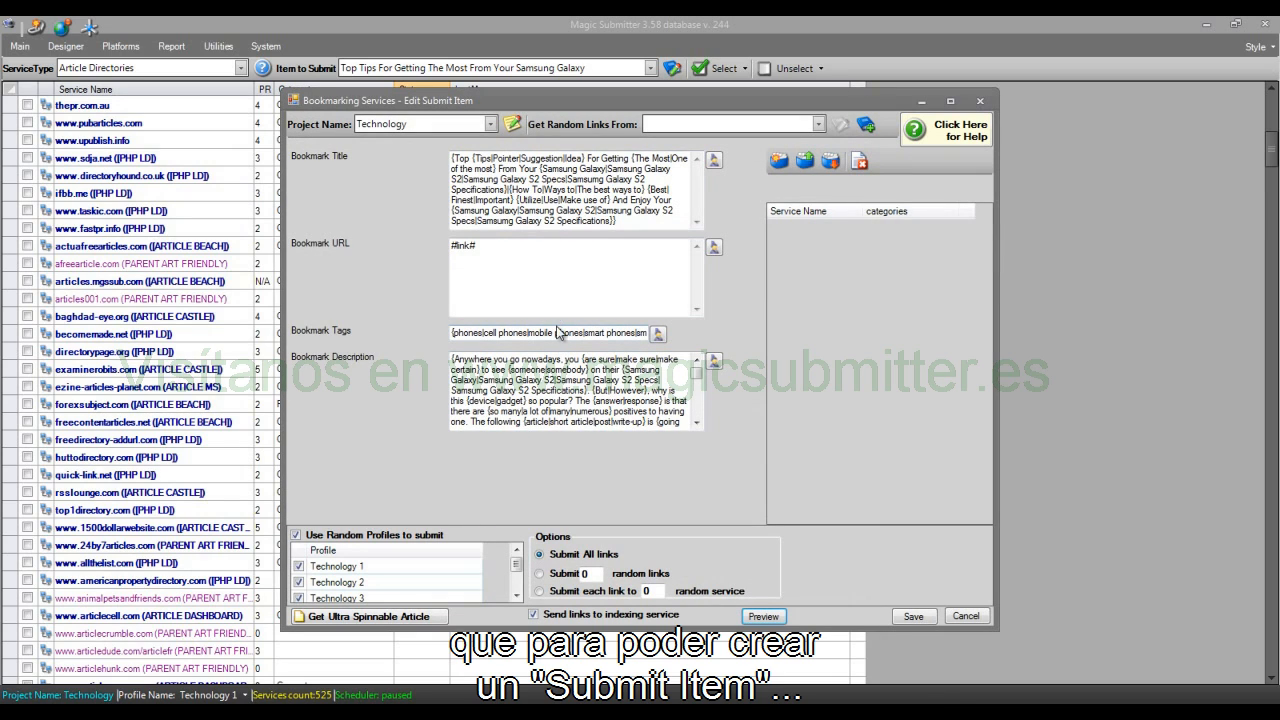
# Step: Examine the item's bookmark title, URL, tags and description fields, especially the dynamic #link# entry in Bookmark URL
pyautogui.moveTo(453, 158); pyautogui.dragTo(437, 263)
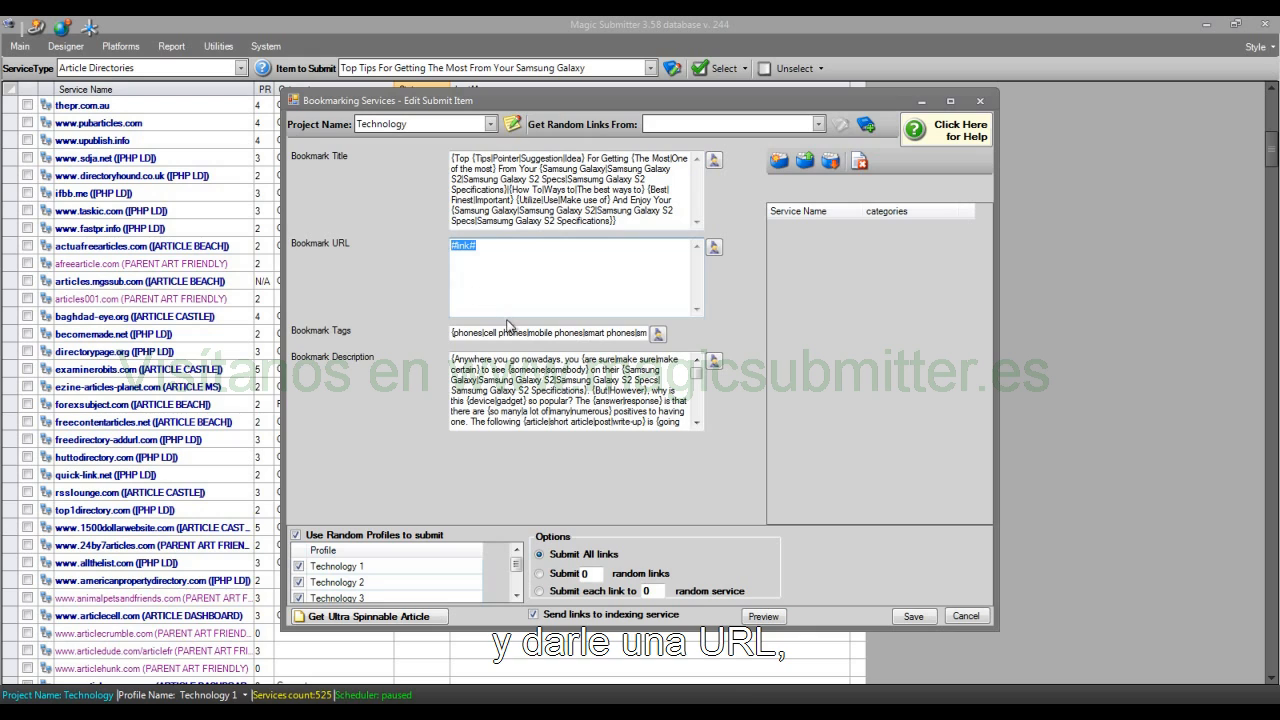
pyautogui.moveTo(452, 333); pyautogui.dragTo(680, 342)
pyautogui.moveTo(454, 358); pyautogui.dragTo(690, 434)
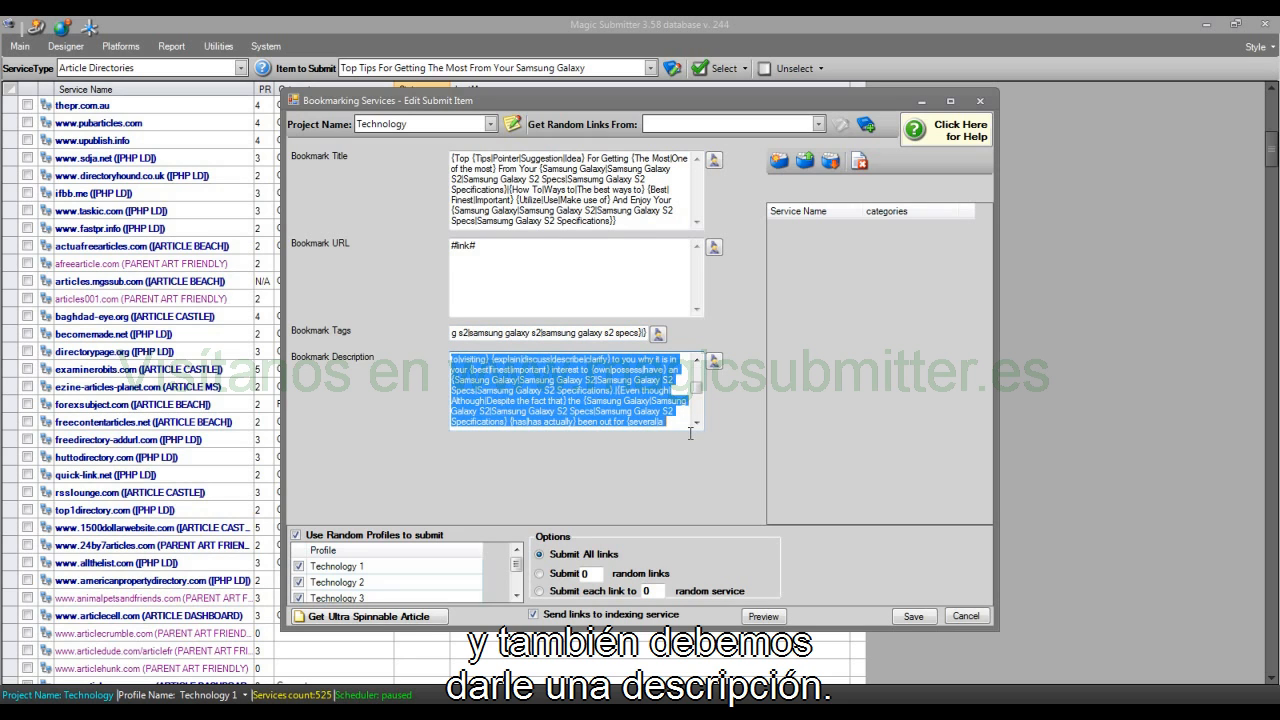
pyautogui.click(681, 211)
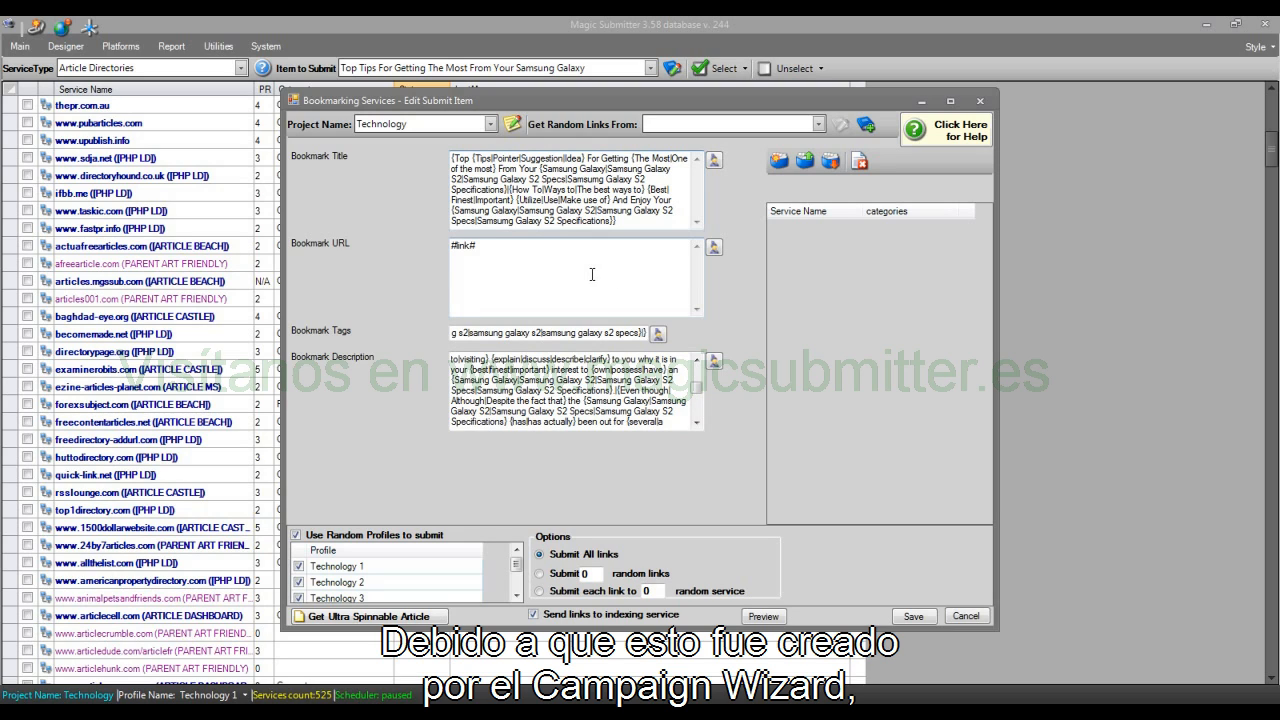
pyautogui.moveTo(527, 263); pyautogui.dragTo(392, 259)
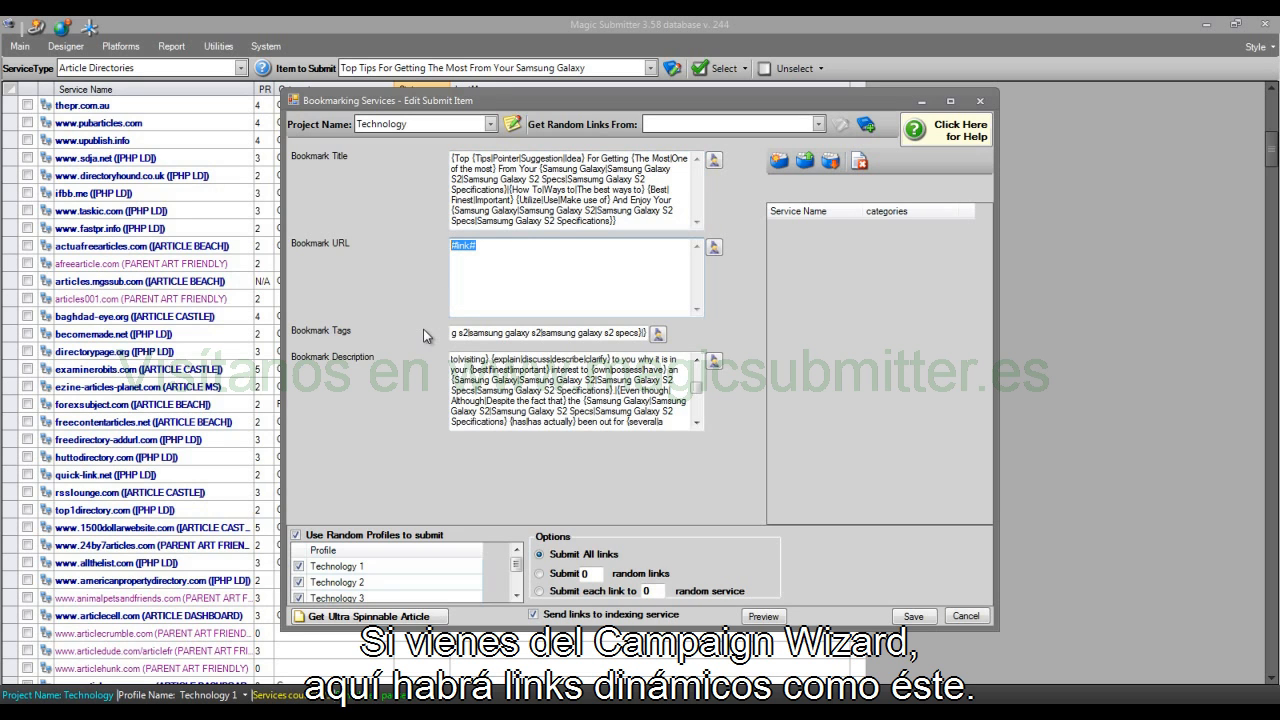
pyautogui.click(510, 275)
pyautogui.moveTo(532, 259); pyautogui.dragTo(368, 259)
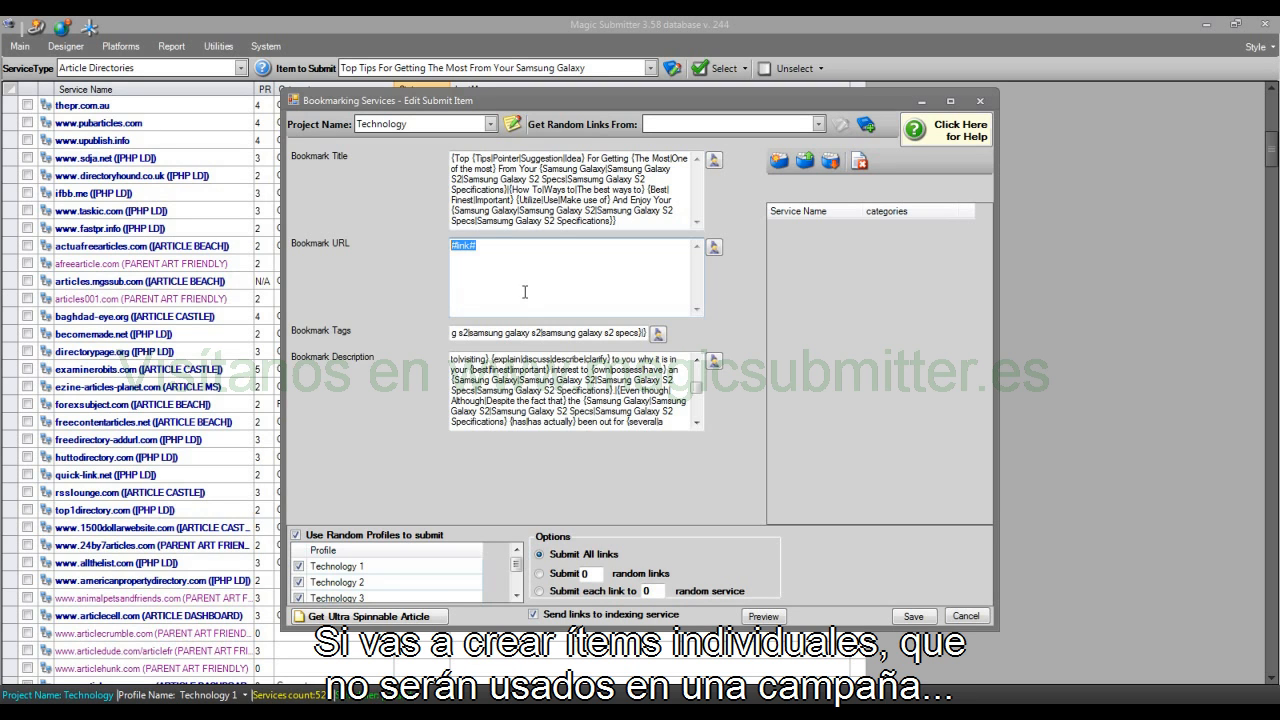
pyautogui.click(586, 276)
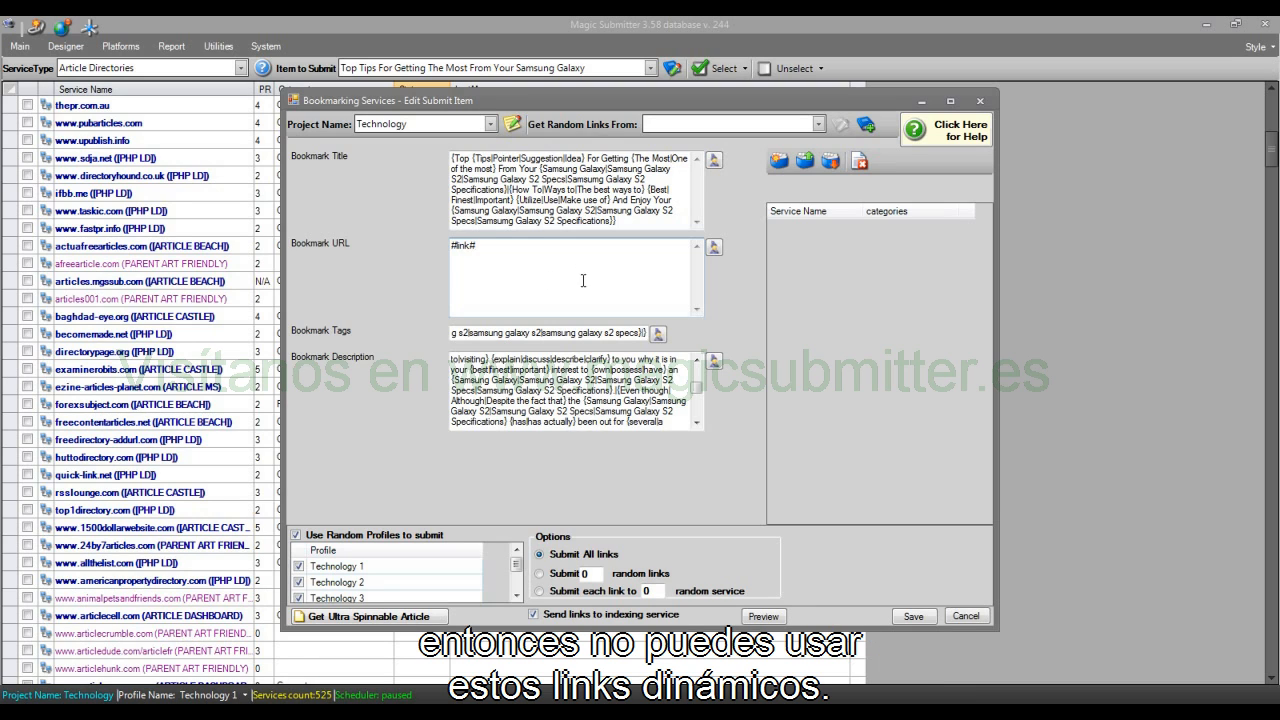
pyautogui.doubleClick(464, 257)
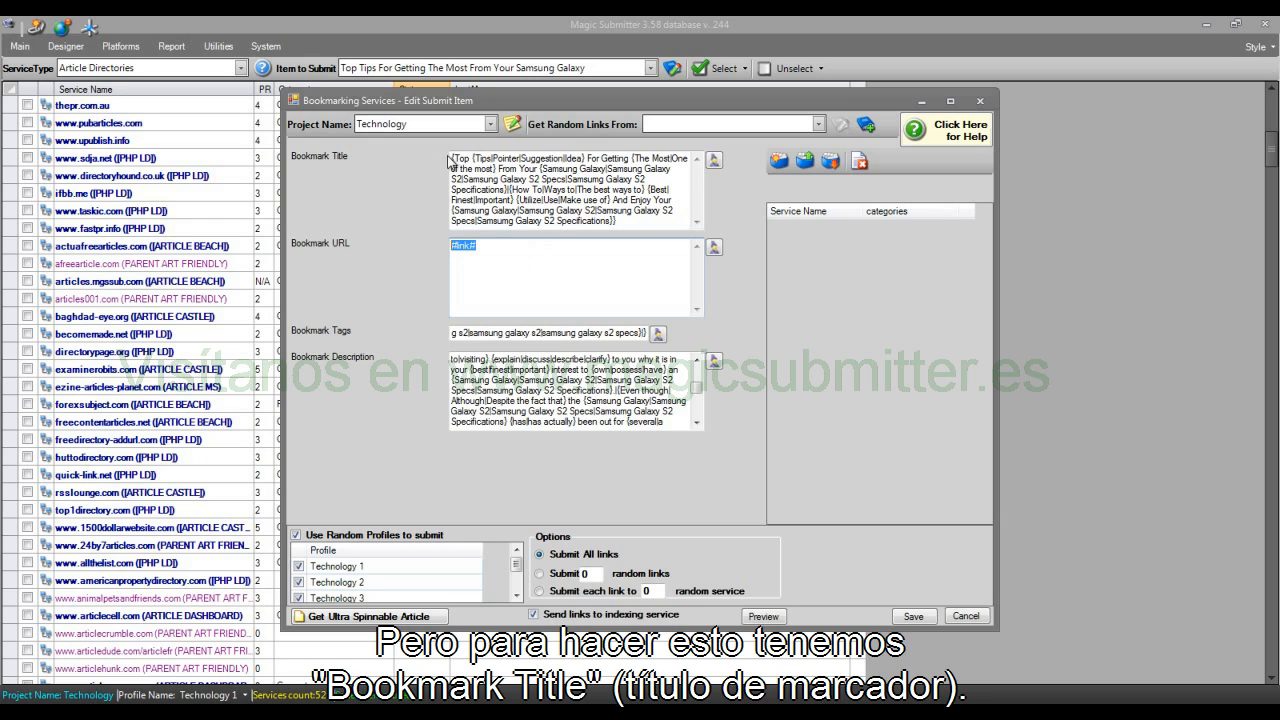
# Step: Preview several rewritten versions of the Bookmark Title in Magic Article Rewriter and return to the item editor
pyautogui.moveTo(453, 158); pyautogui.dragTo(639, 243)
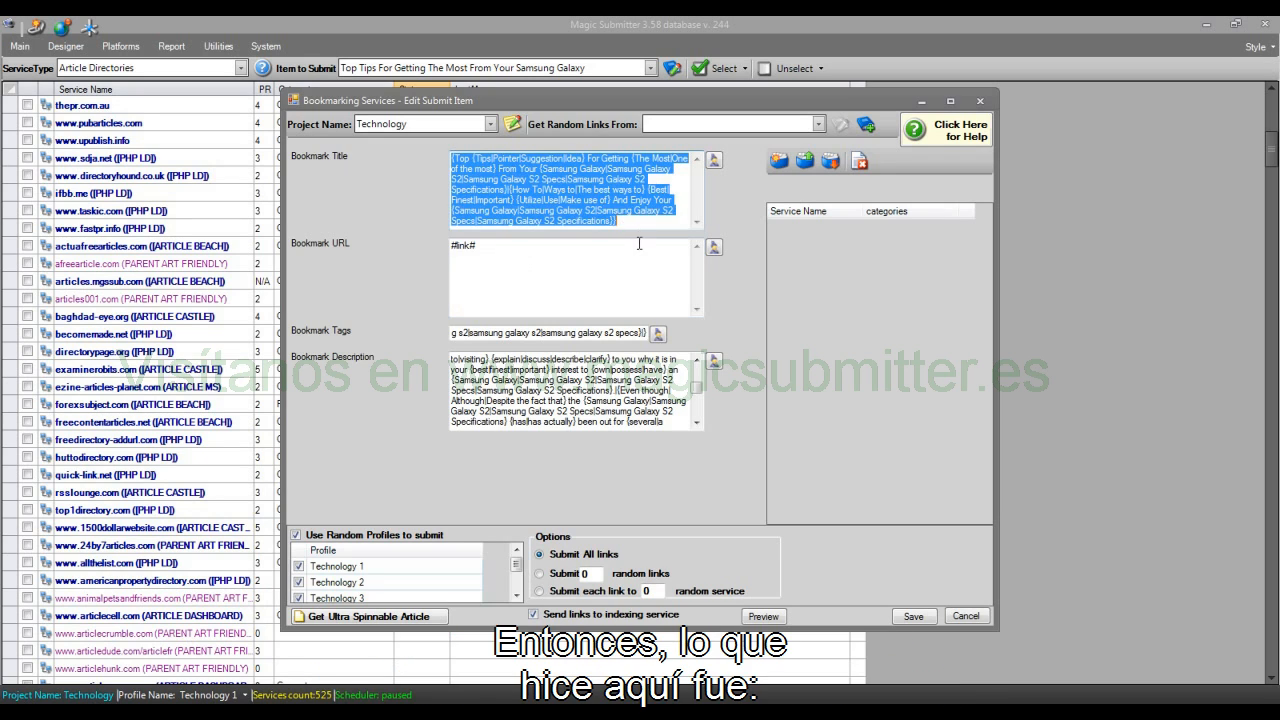
pyautogui.click(713, 166)
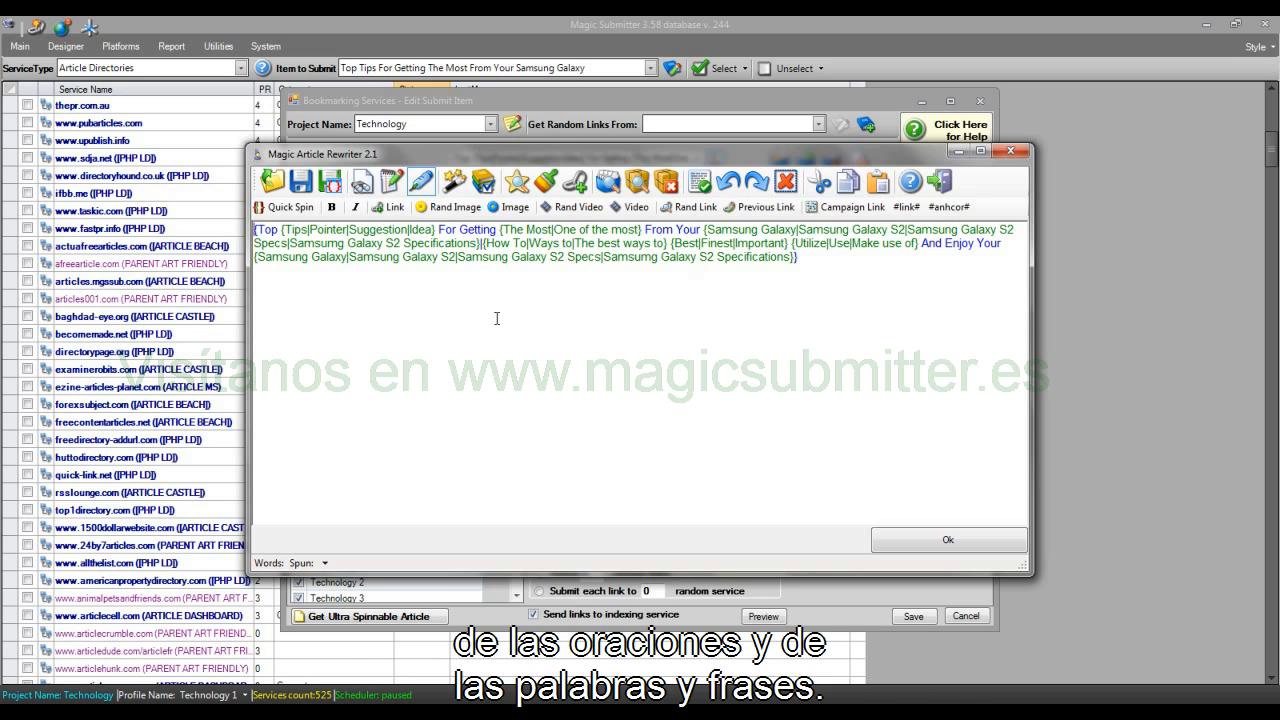
pyautogui.click(457, 185)
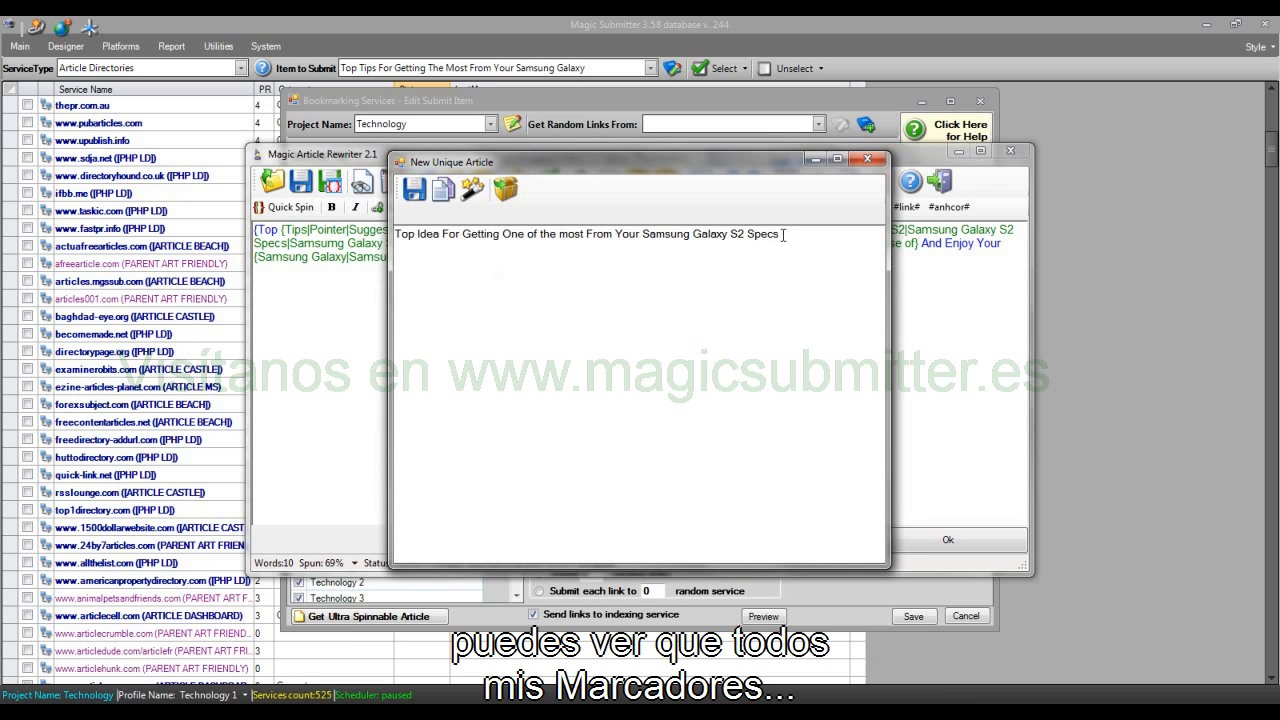
pyautogui.click(475, 190)
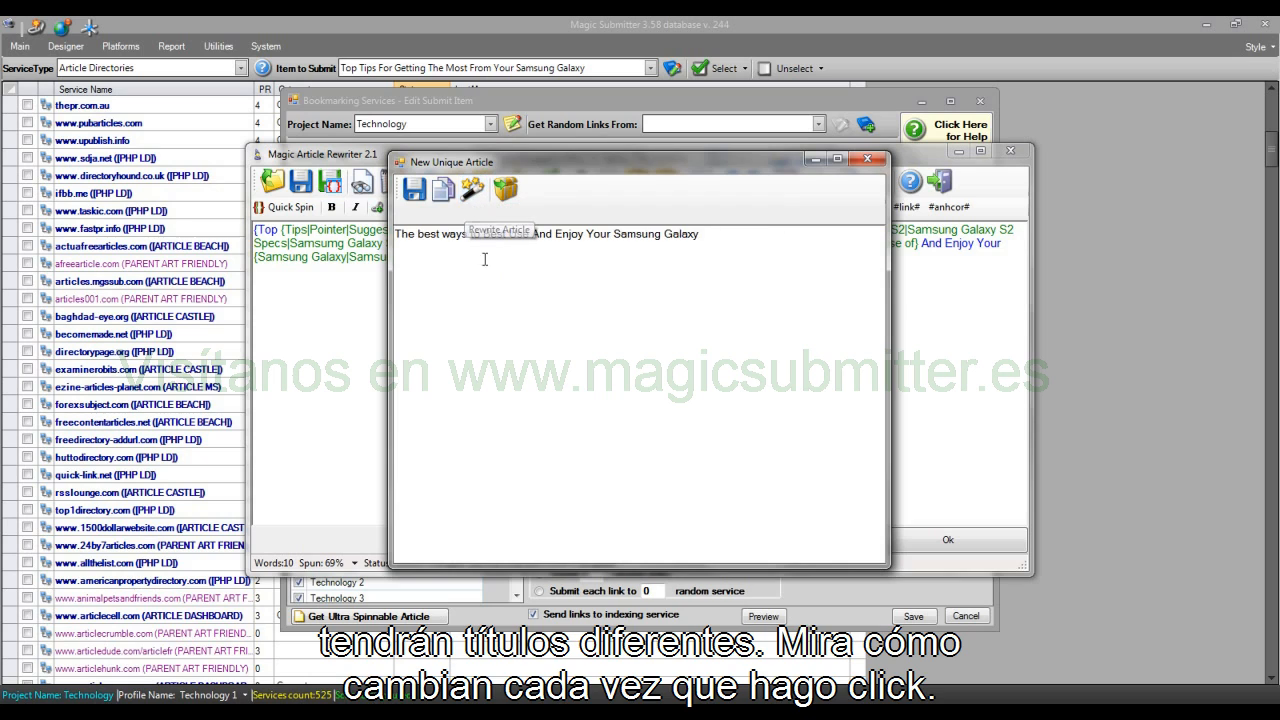
pyautogui.click(472, 189)
pyautogui.click(471, 190)
pyautogui.click(472, 189)
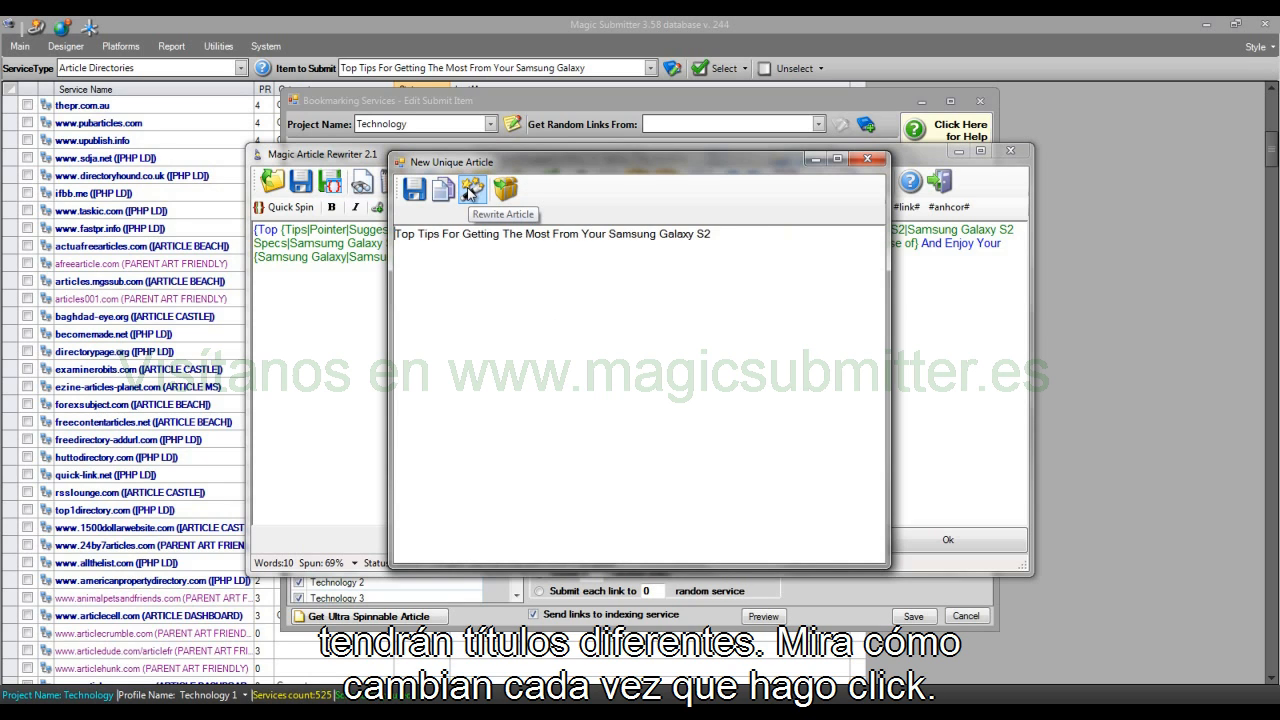
pyautogui.click(867, 158)
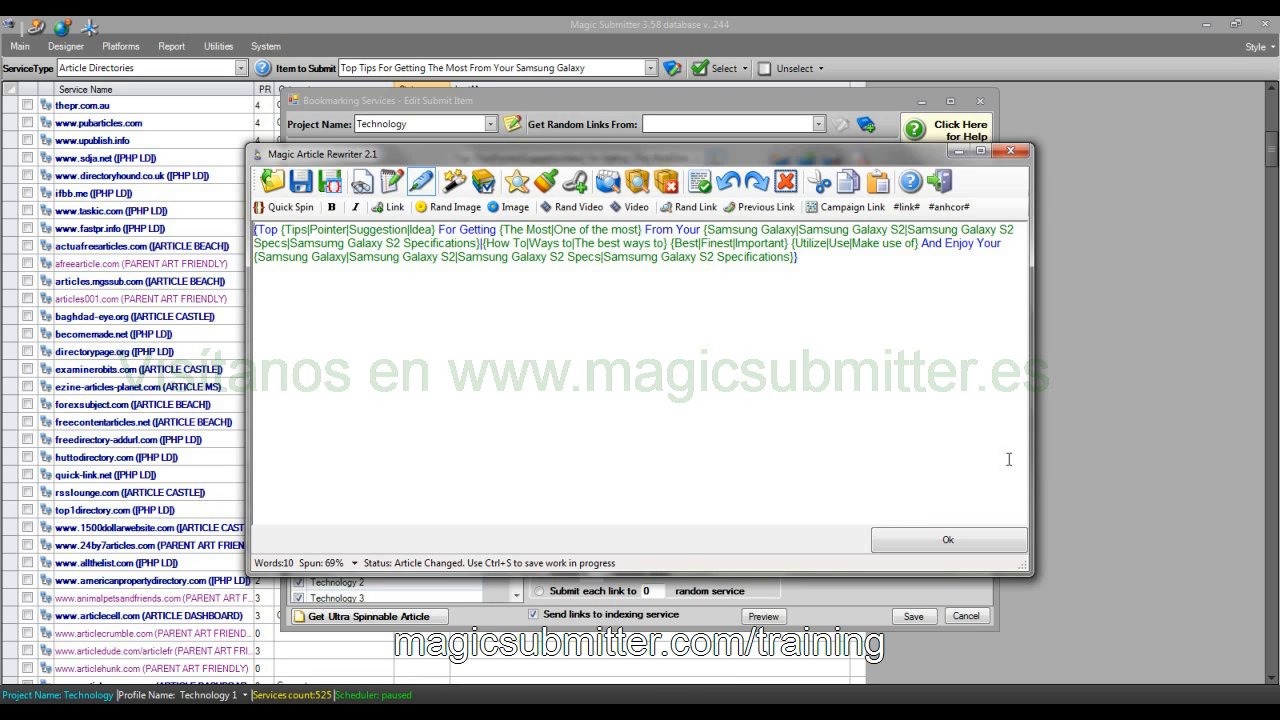
pyautogui.click(977, 548)
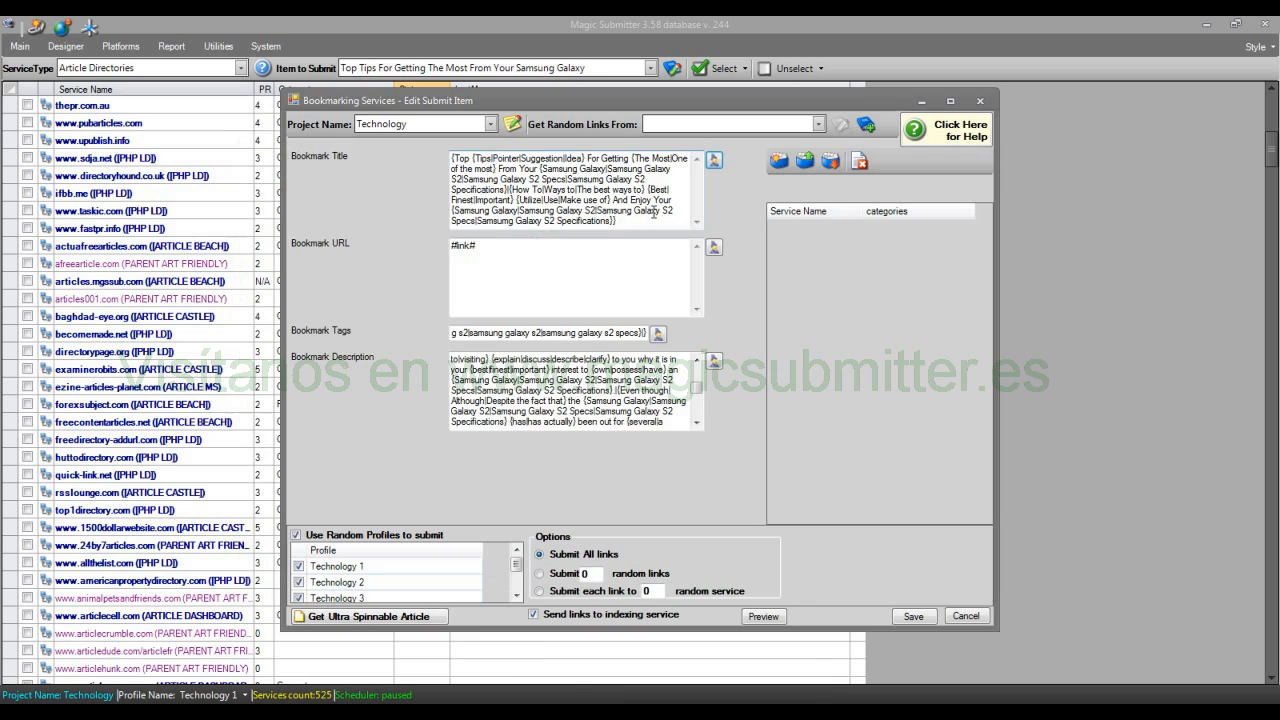
pyautogui.moveTo(654, 212); pyautogui.dragTo(404, 123)
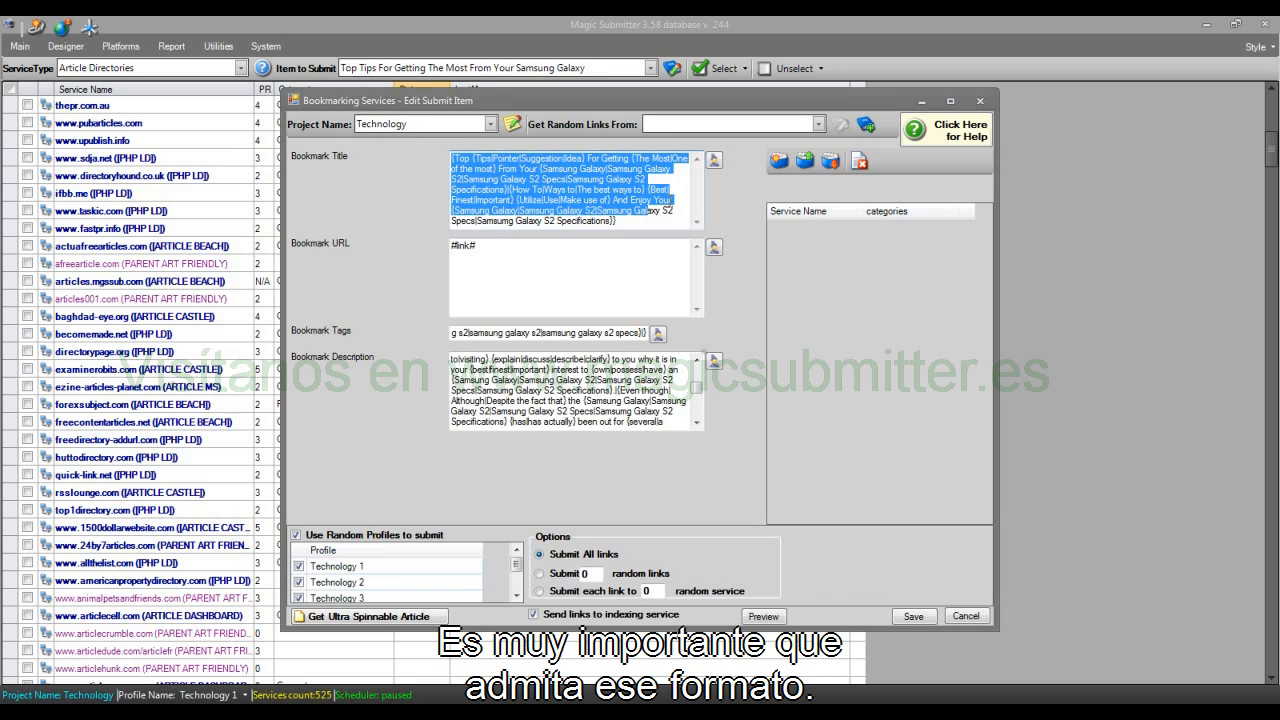
pyautogui.moveTo(682, 222); pyautogui.dragTo(481, 169)
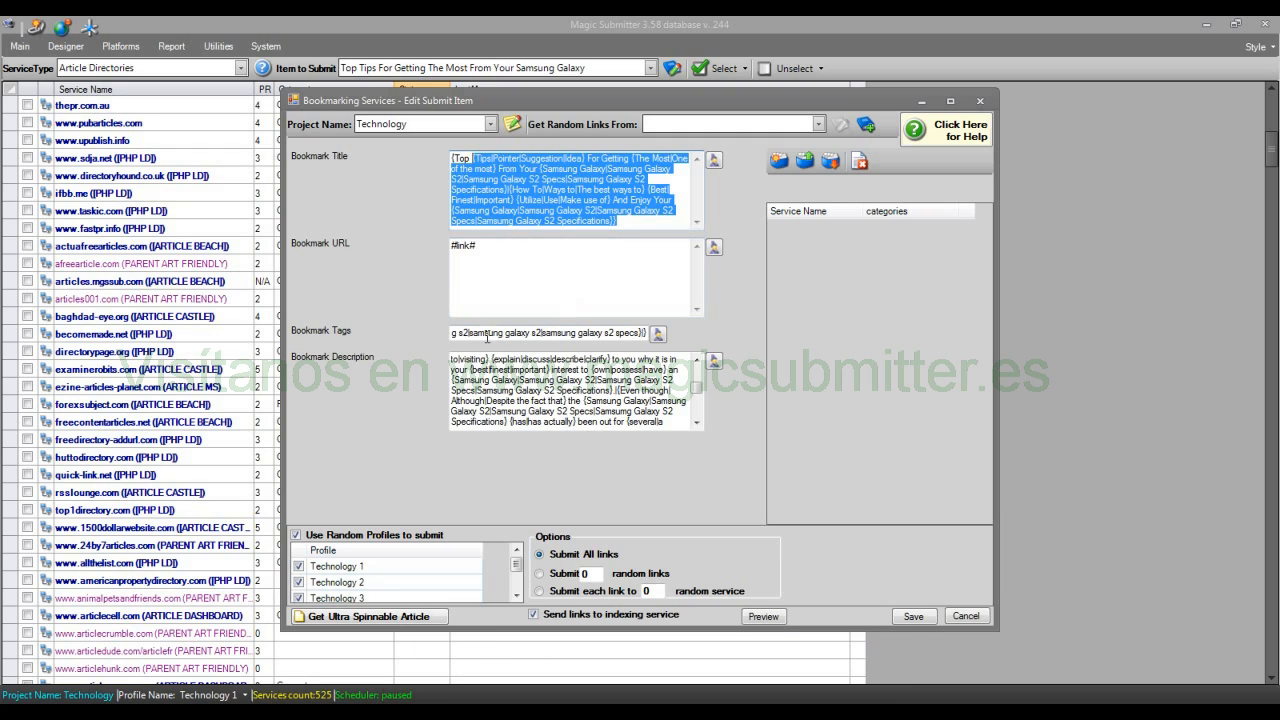
# Step: Examine the full Bookmark Tags spin text by opening it in Magic Article Rewriter
pyautogui.click(474, 334)
pyautogui.moveTo(474, 338); pyautogui.dragTo(391, 344)
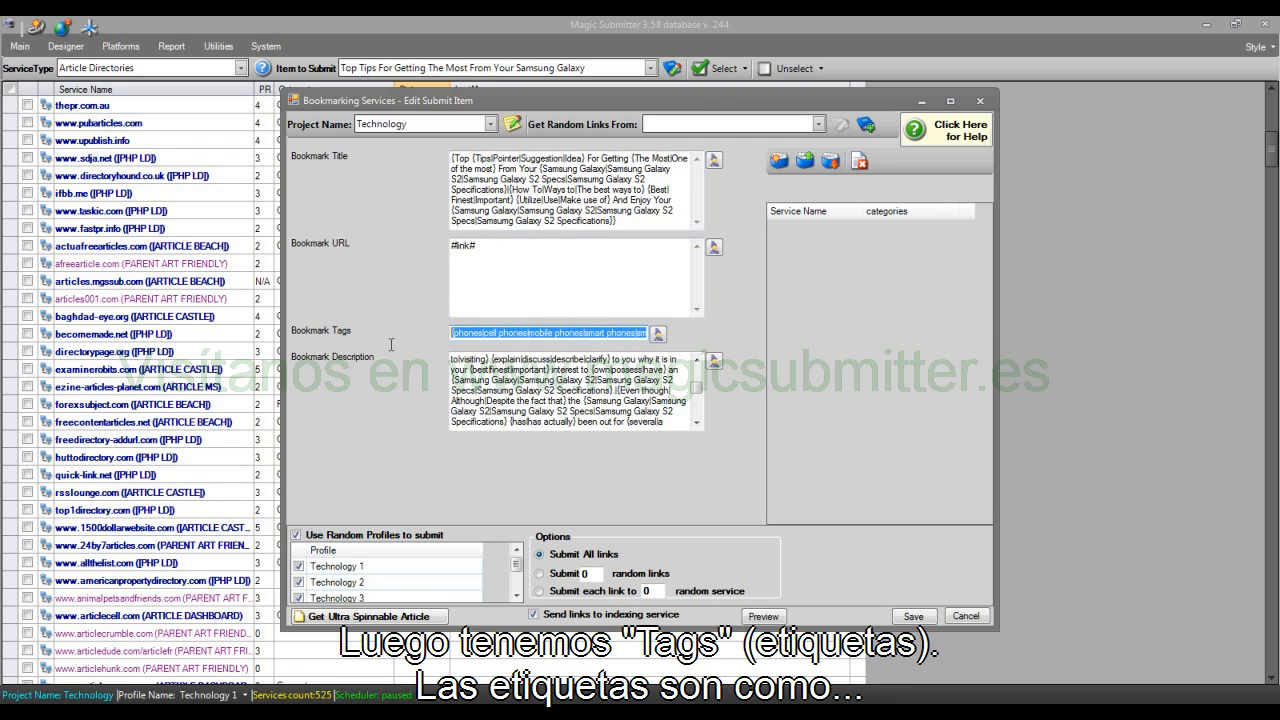
pyautogui.click(490, 333)
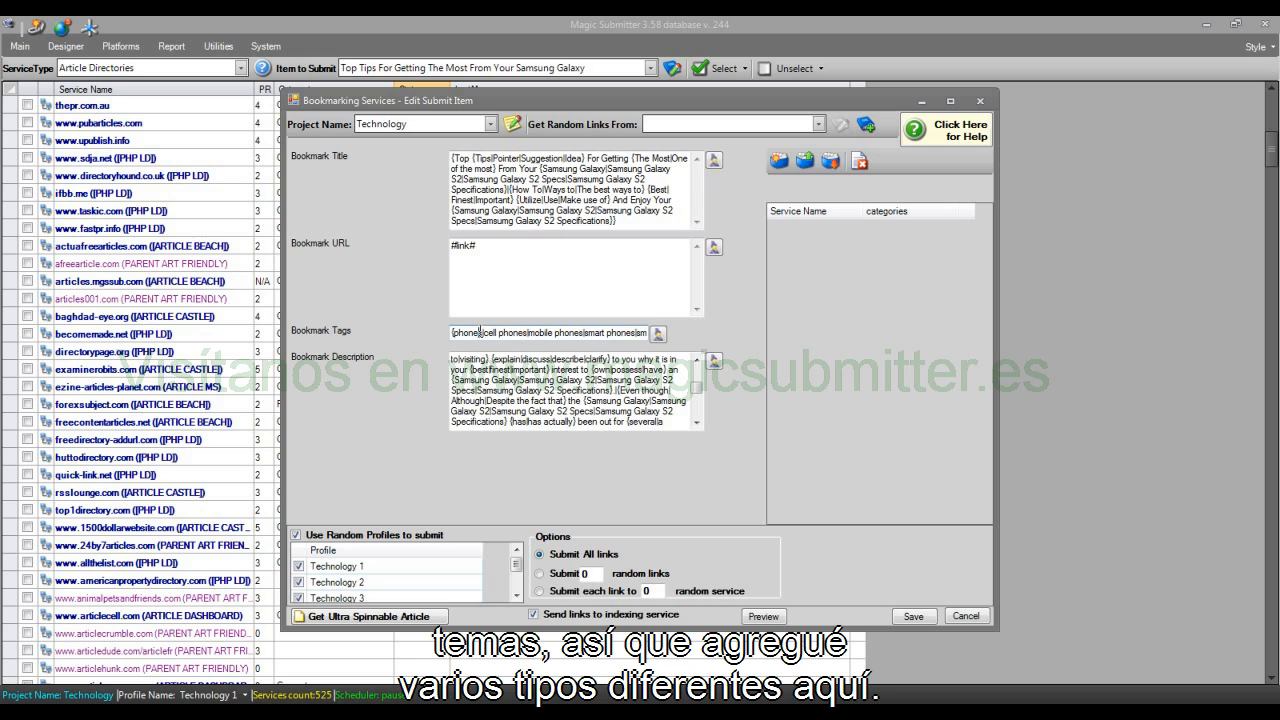
pyautogui.click(659, 334)
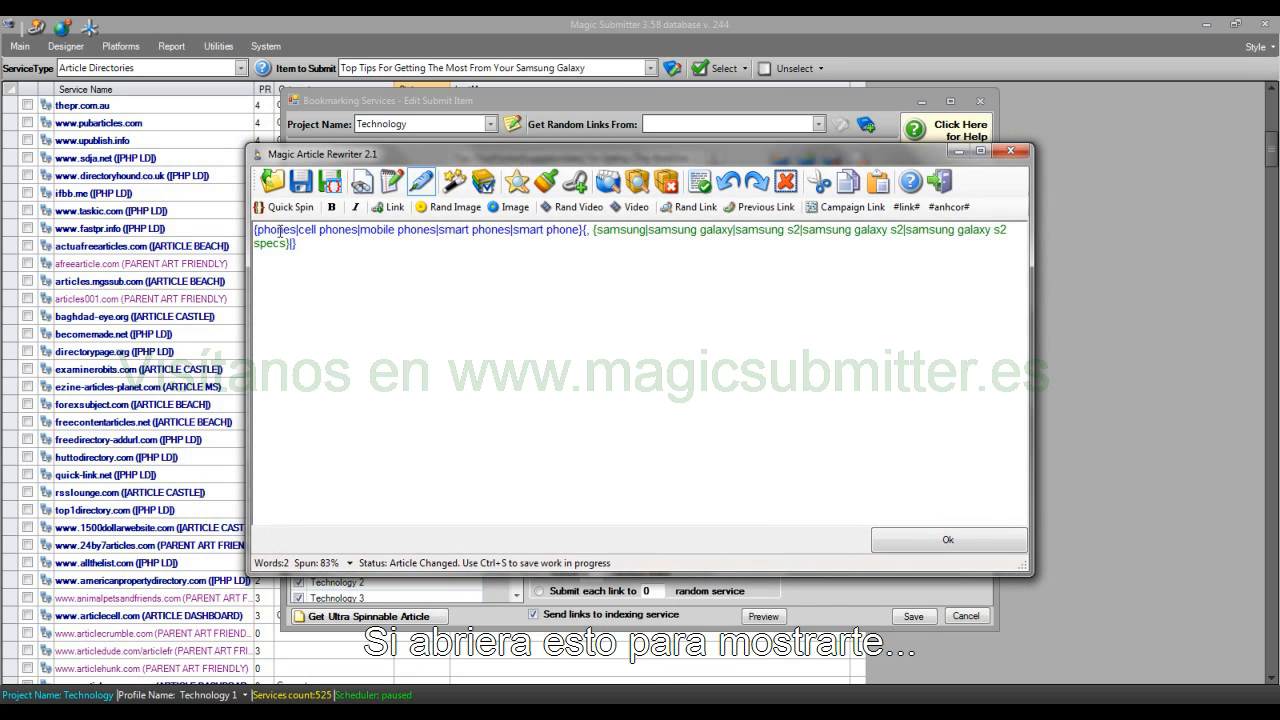
pyautogui.moveTo(277, 226); pyautogui.dragTo(722, 277)
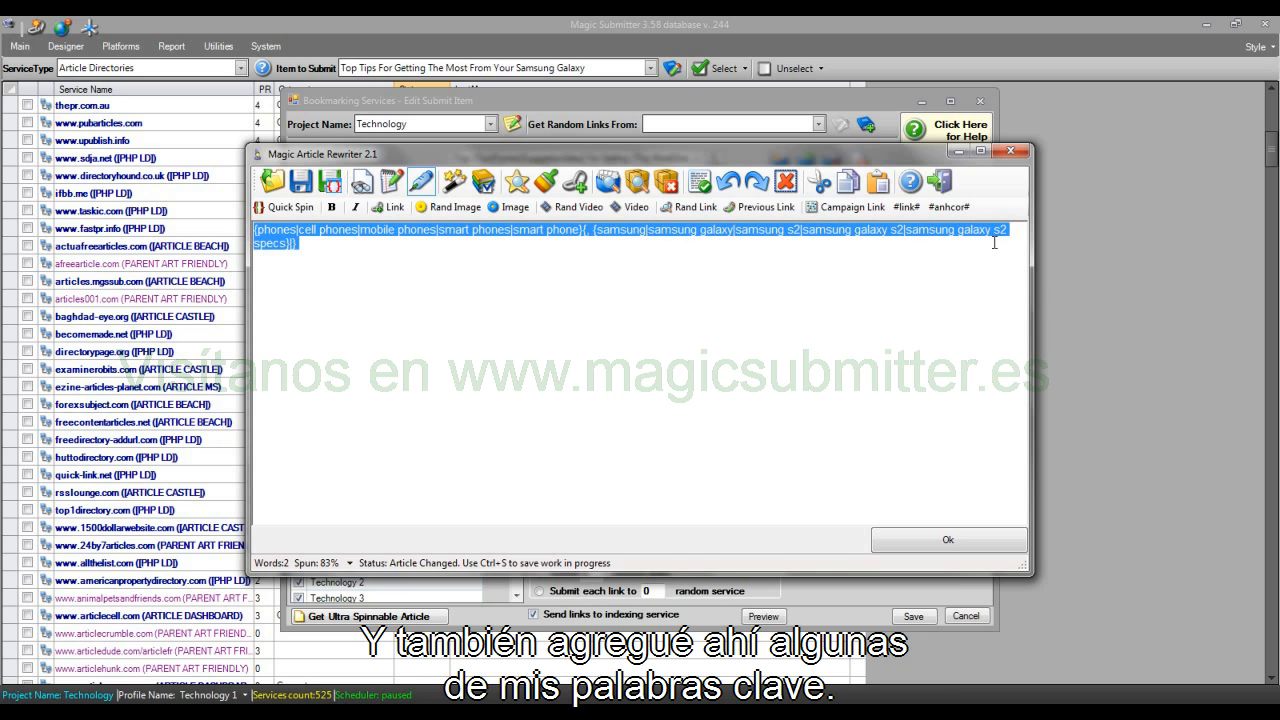
# Step: Preview several rewritten versions of the Bookmark Tags and return to the item editor
pyautogui.click(457, 183)
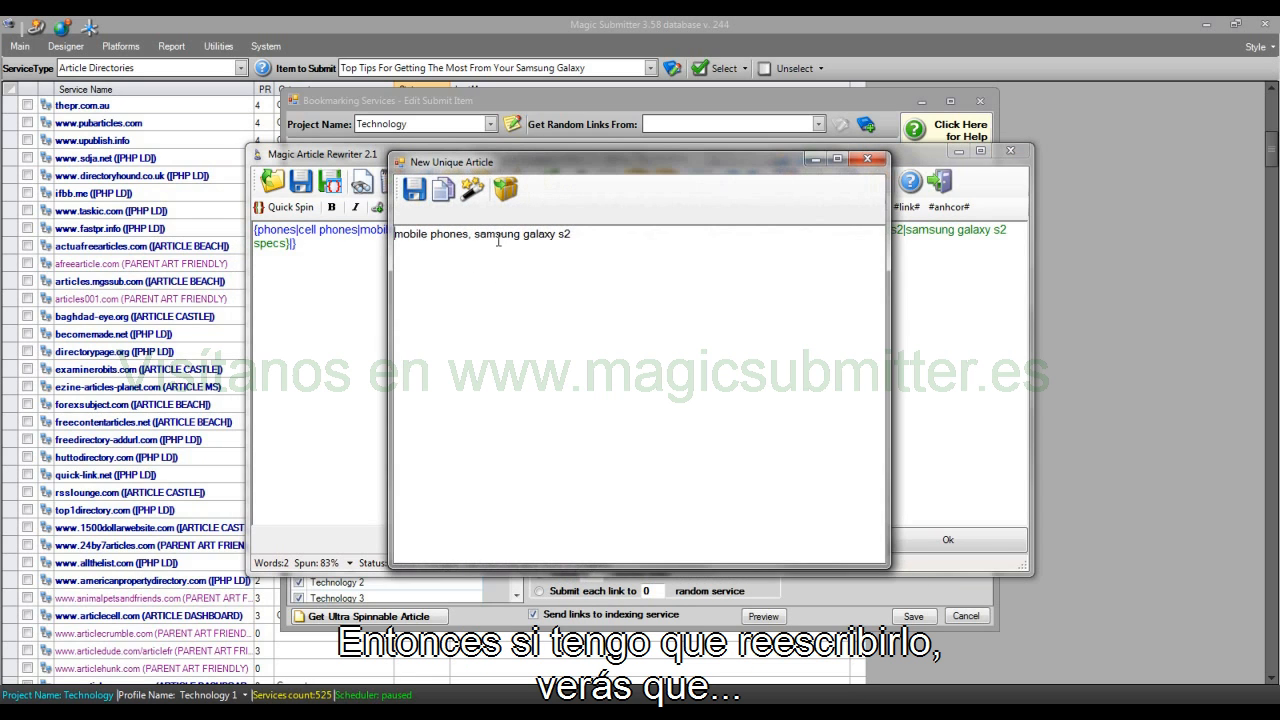
pyautogui.click(472, 189)
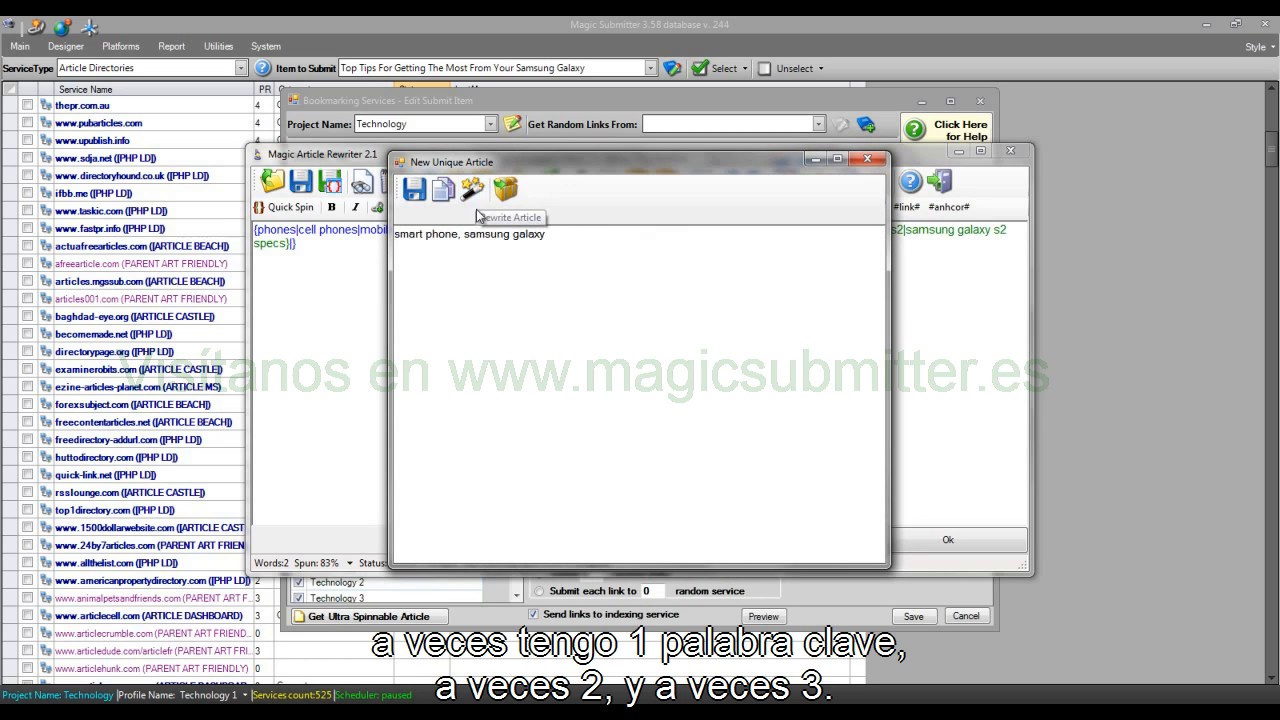
pyautogui.click(472, 189)
pyautogui.click(472, 189)
pyautogui.click(472, 189)
pyautogui.click(472, 189)
pyautogui.click(472, 189)
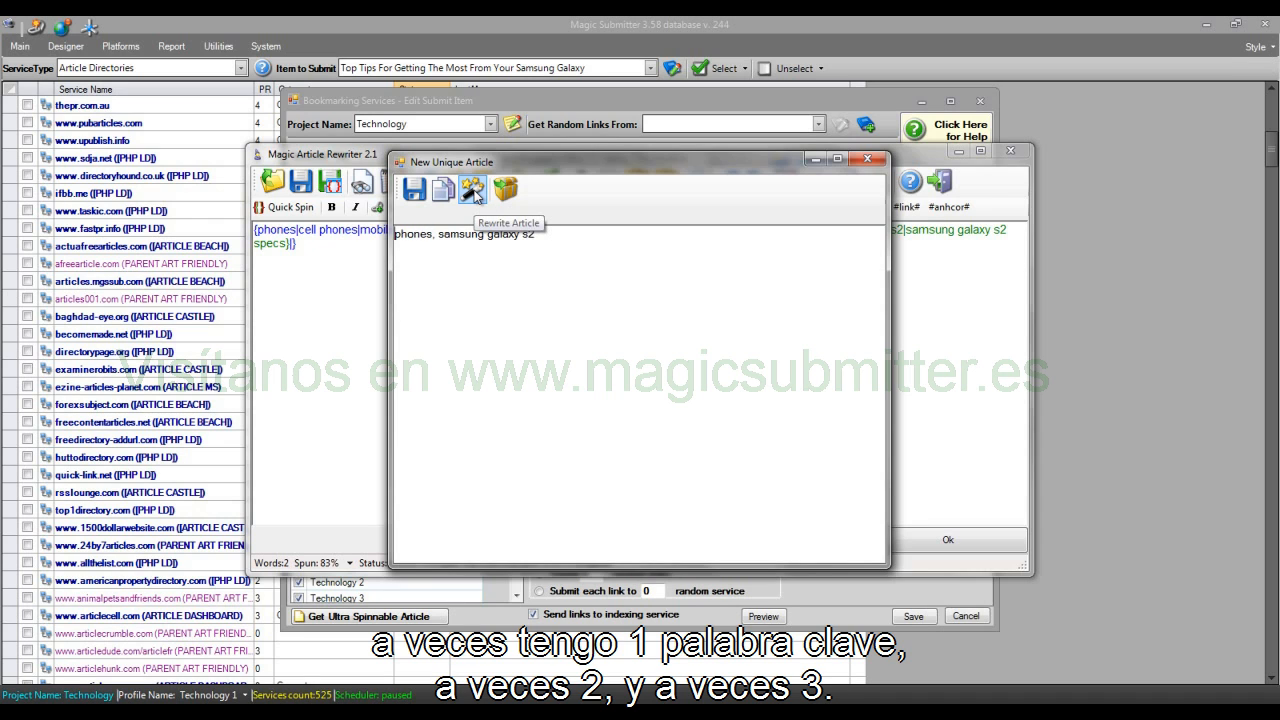
pyautogui.click(472, 189)
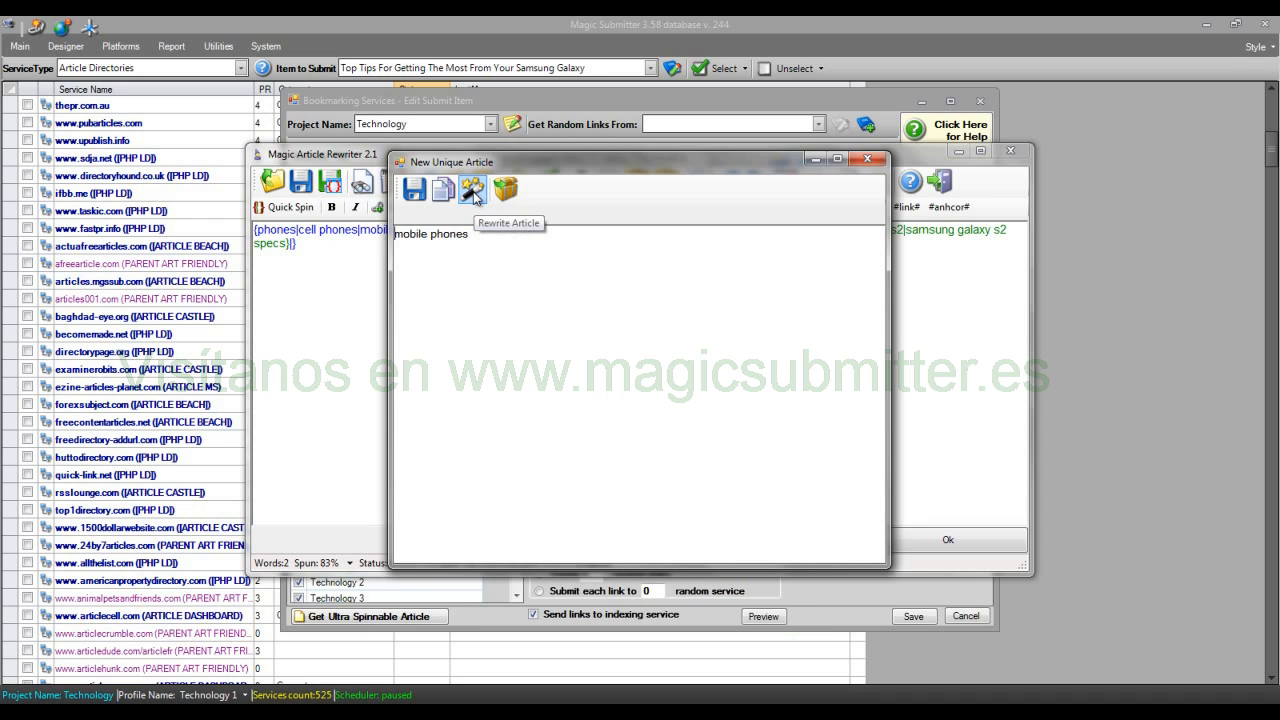
pyautogui.click(867, 159)
pyautogui.click(929, 546)
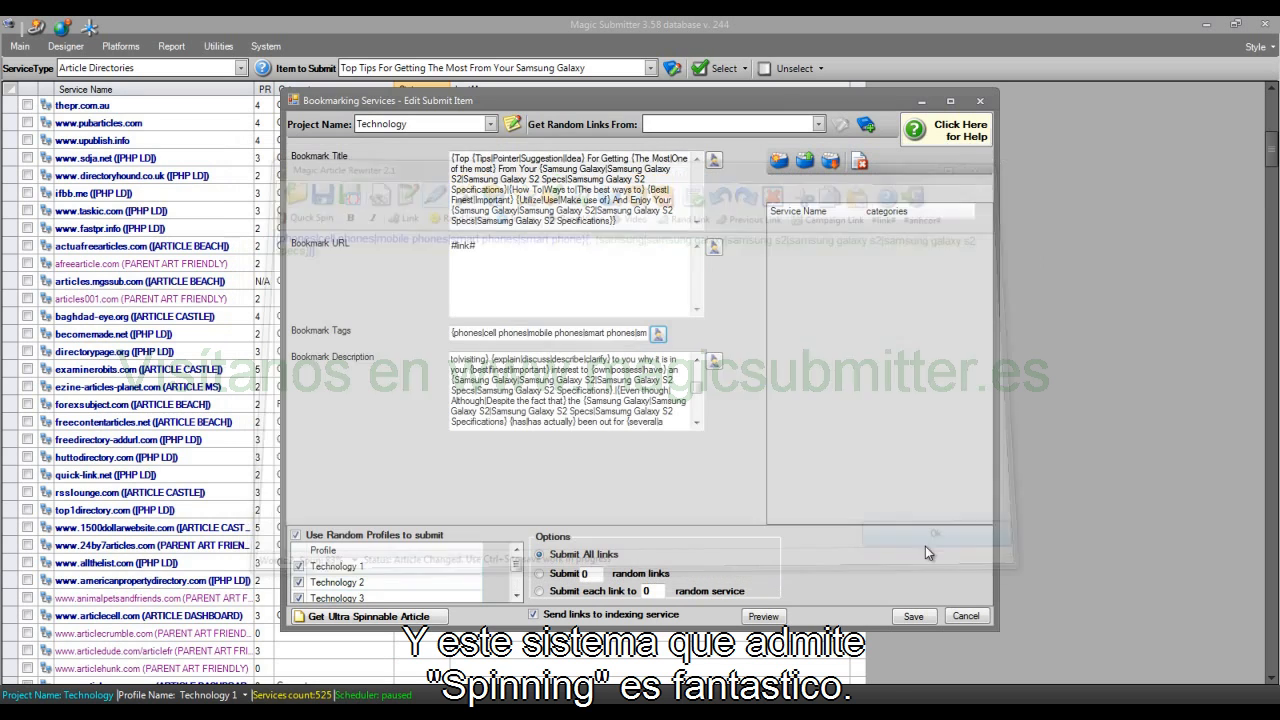
# Step: Open the Bookmark Description in Magic Article Rewriter, preview several rewritten versions and return to the item editor
pyautogui.moveTo(452, 362); pyautogui.dragTo(735, 416)
pyautogui.click(714, 361)
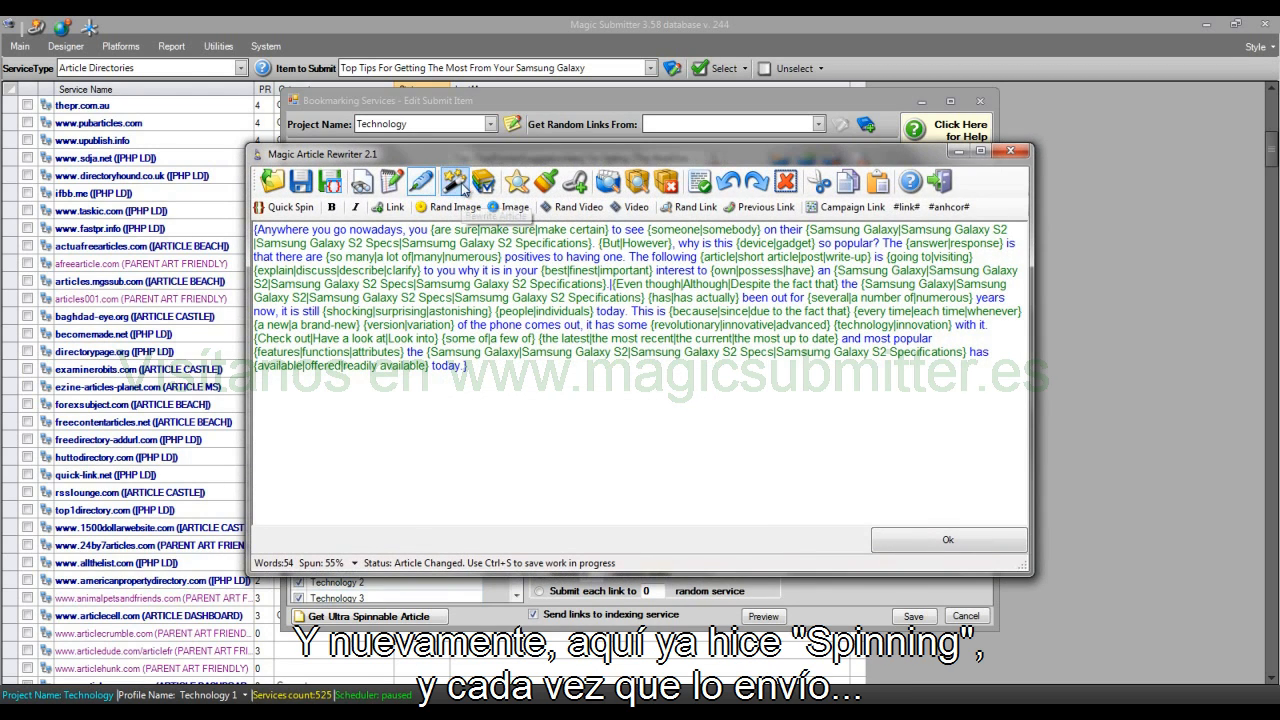
pyautogui.click(458, 184)
pyautogui.click(471, 190)
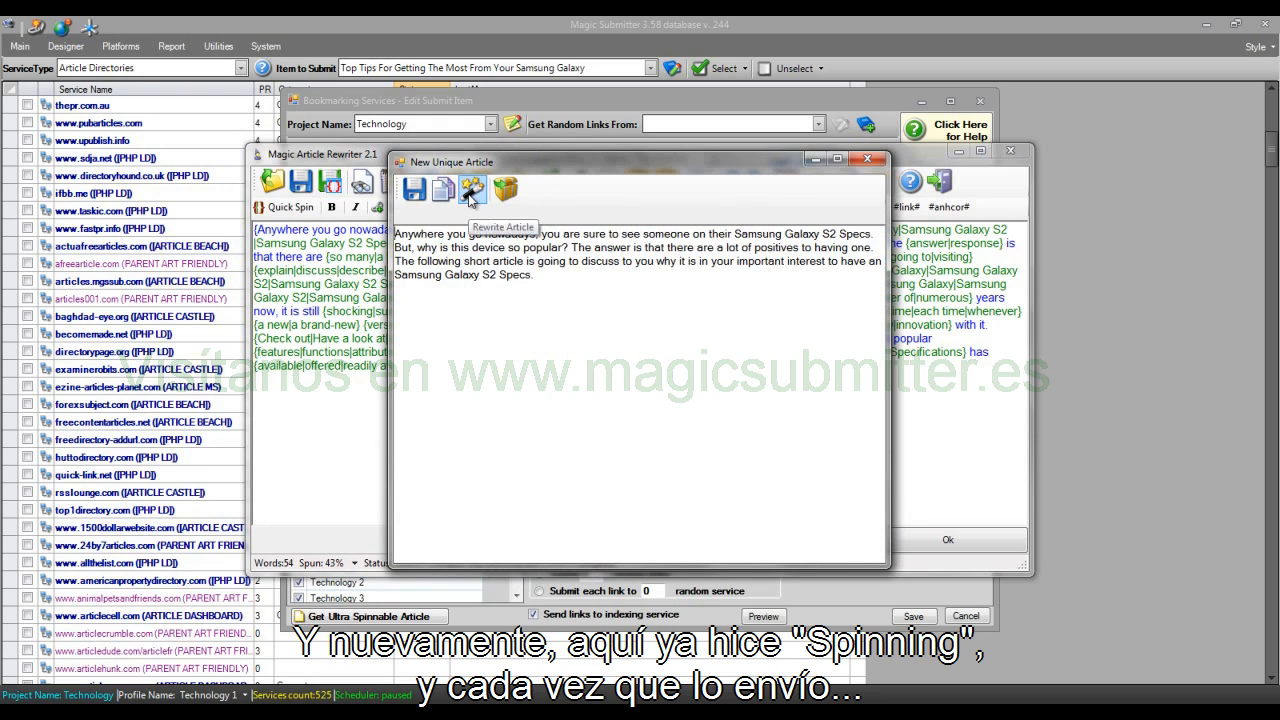
pyautogui.click(472, 192)
pyautogui.click(471, 193)
pyautogui.click(471, 193)
pyautogui.click(471, 193)
pyautogui.click(471, 195)
pyautogui.click(874, 158)
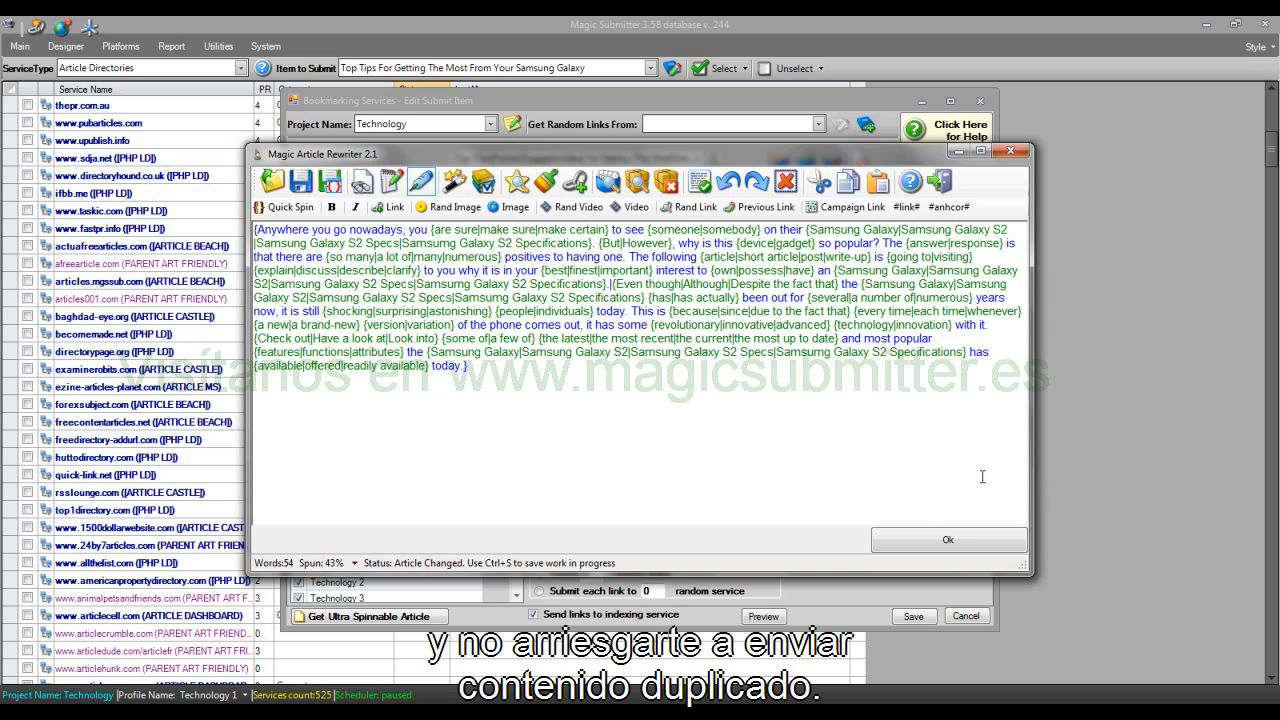
pyautogui.click(929, 537)
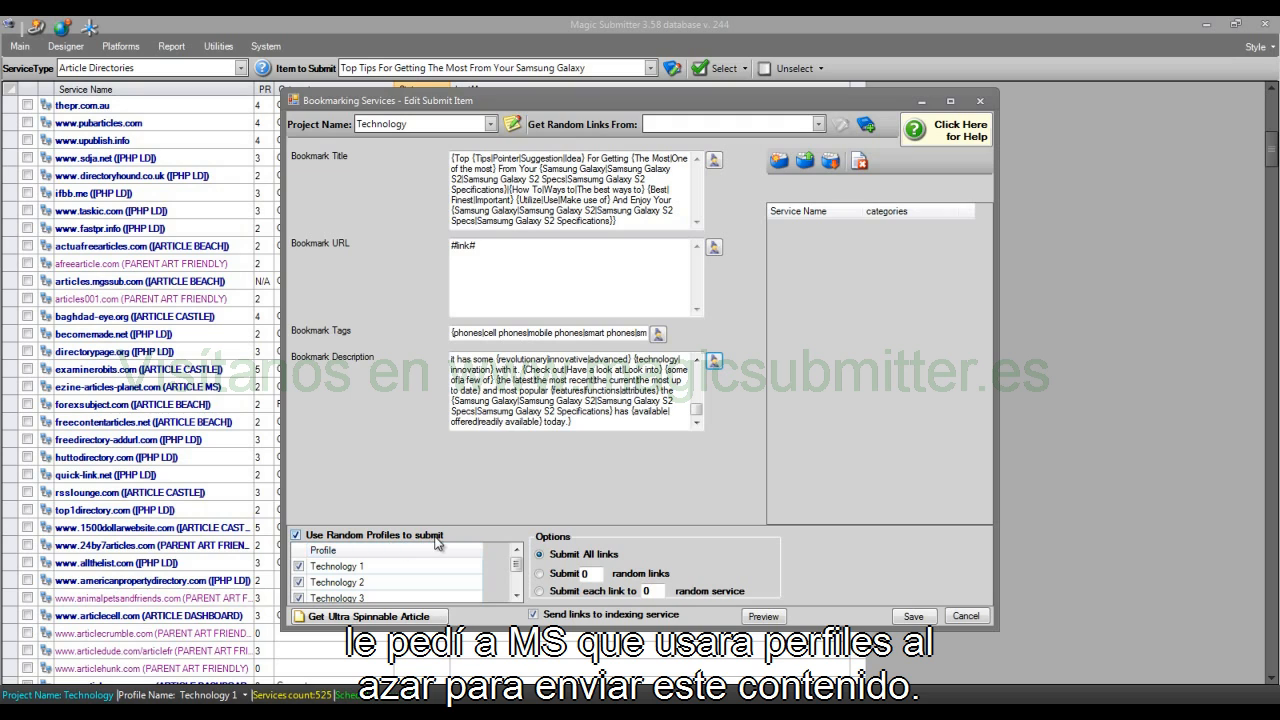
# Step: Review the Technology profiles ticked for random submission and save the bookmarking item
pyautogui.moveTo(516, 567); pyautogui.dragTo(516, 588)
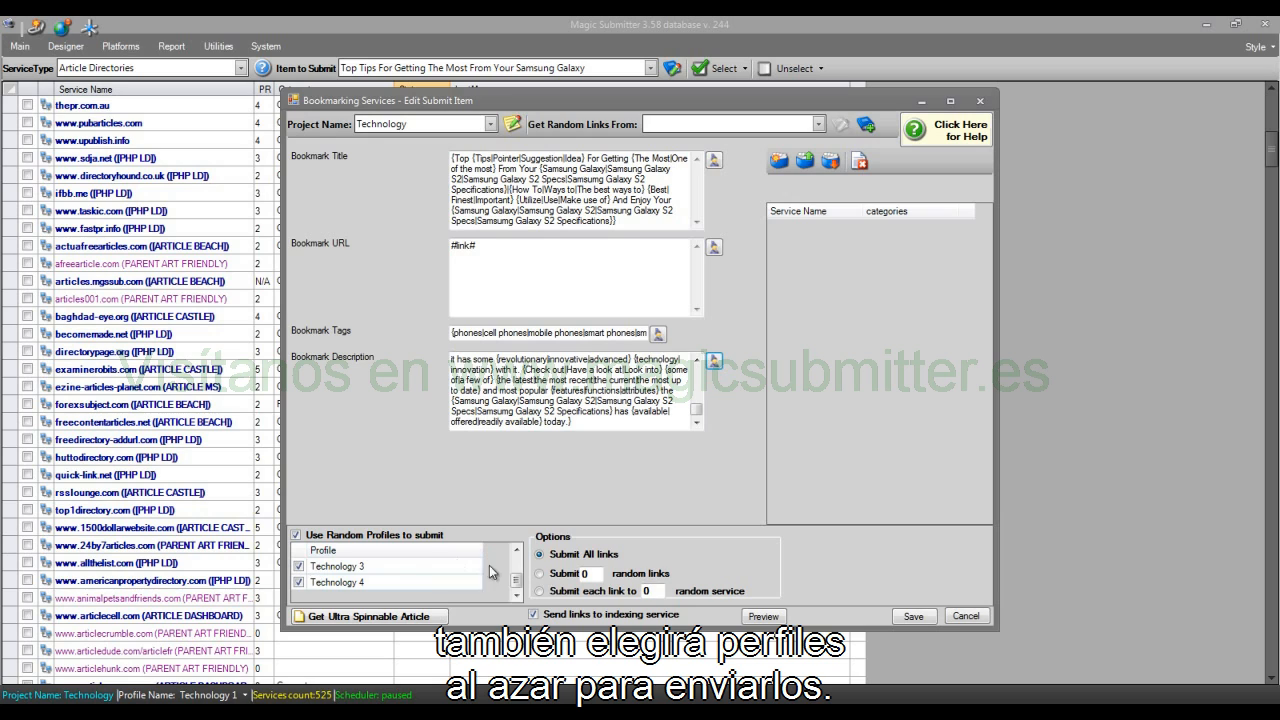
pyautogui.moveTo(520, 582); pyautogui.dragTo(517, 562)
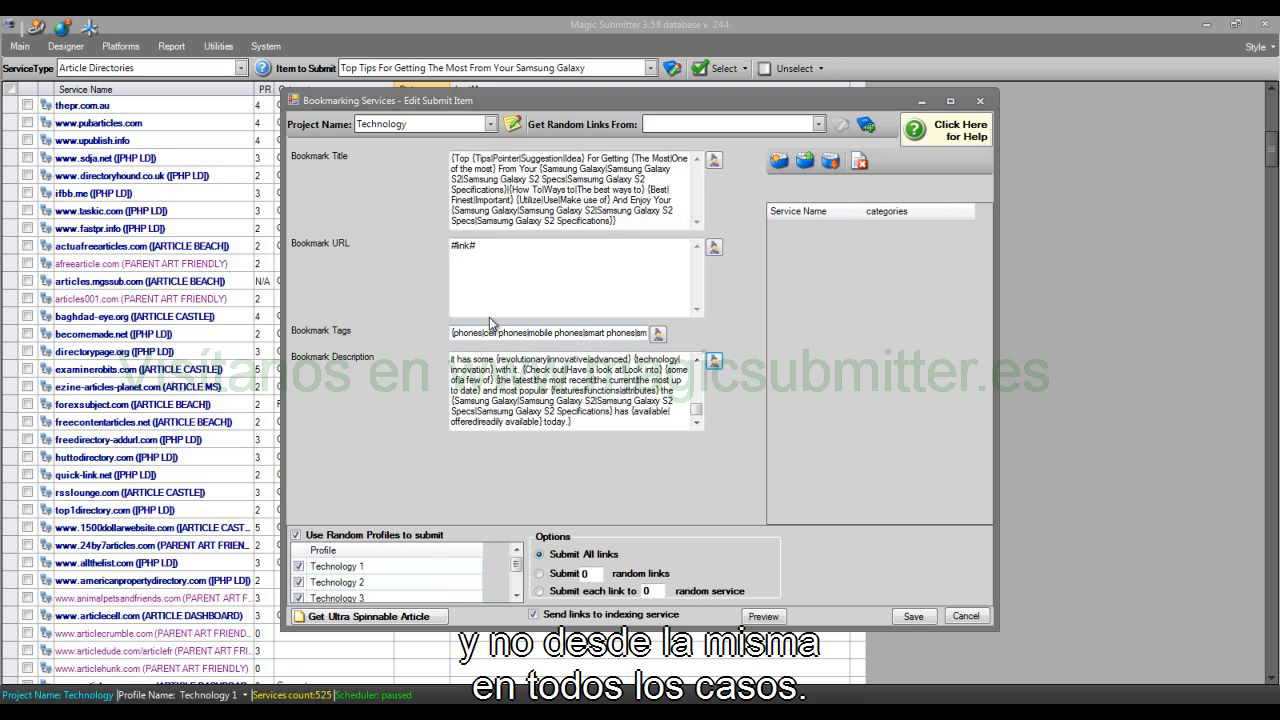
pyautogui.click(913, 616)
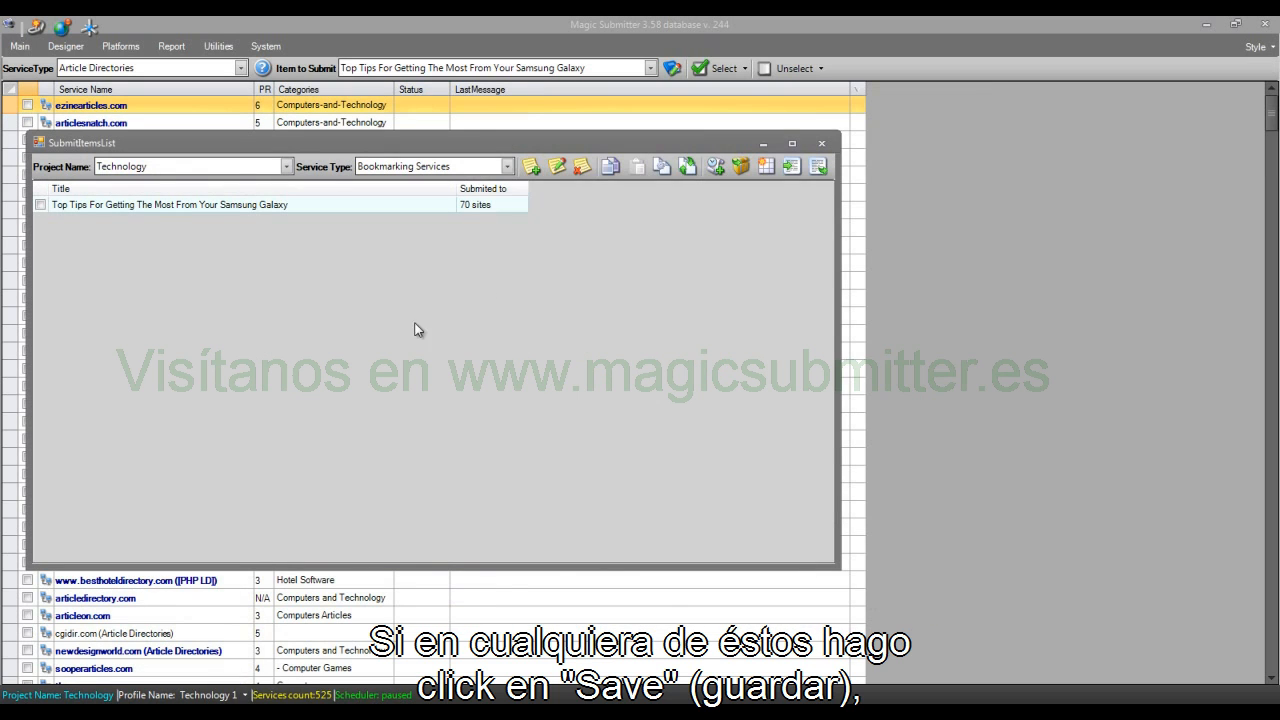
# Step: Start a new Bookmarking Services item and read the service description in its help
pyautogui.click(531, 168)
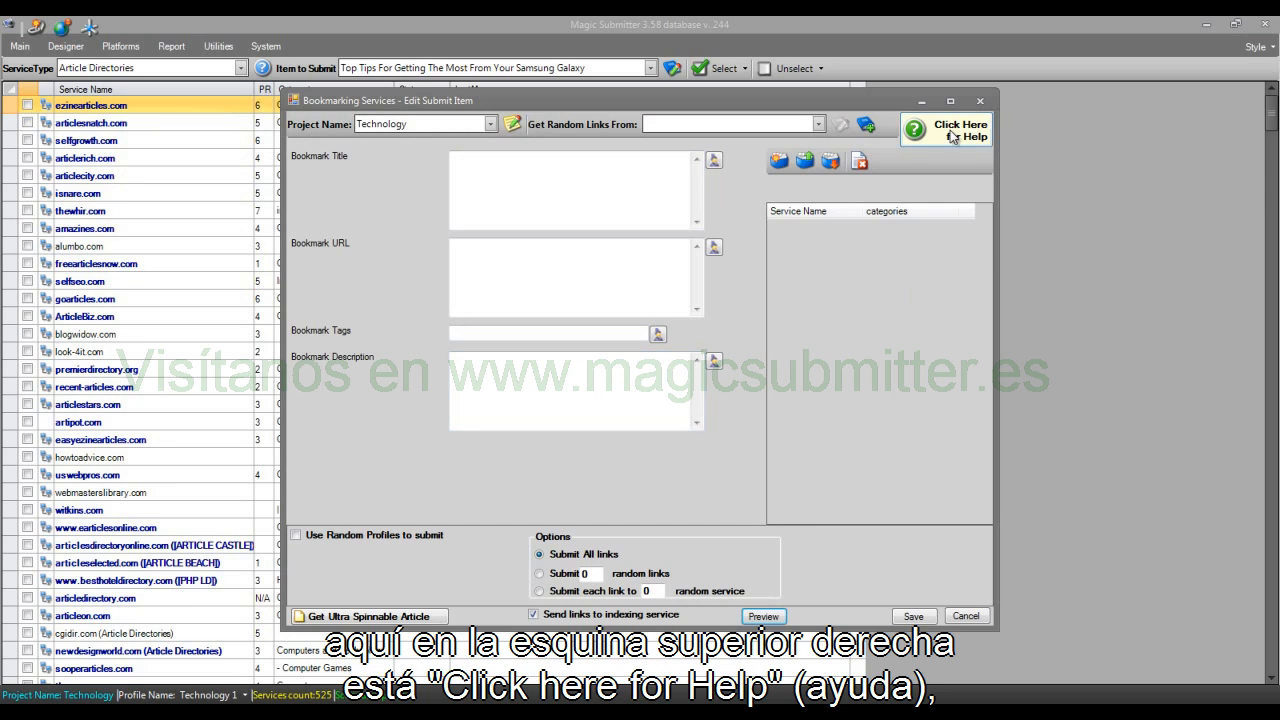
pyautogui.click(953, 135)
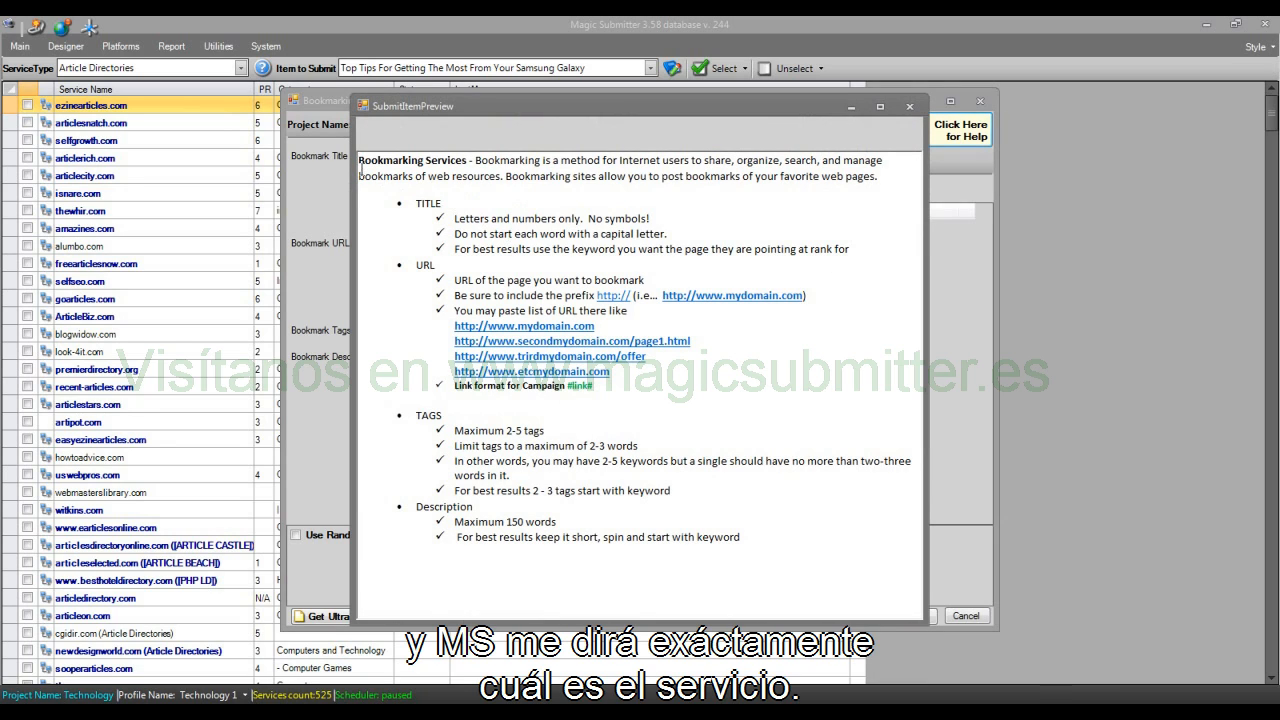
pyautogui.moveTo(360, 163); pyautogui.dragTo(452, 177)
pyautogui.click(563, 160)
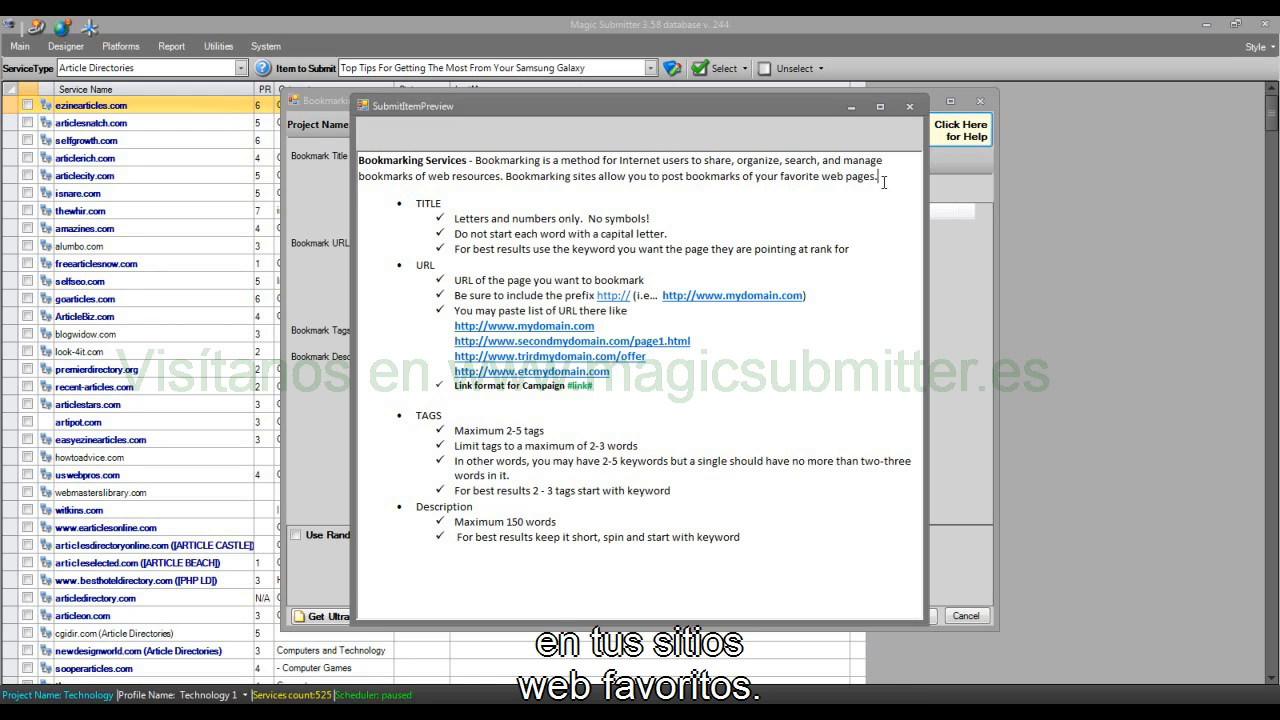
pyautogui.moveTo(880, 177); pyautogui.dragTo(397, 157)
# Step: Read the help guidelines for the bookmark title, URL, tags and description, and cancel the new item
pyautogui.click(394, 203)
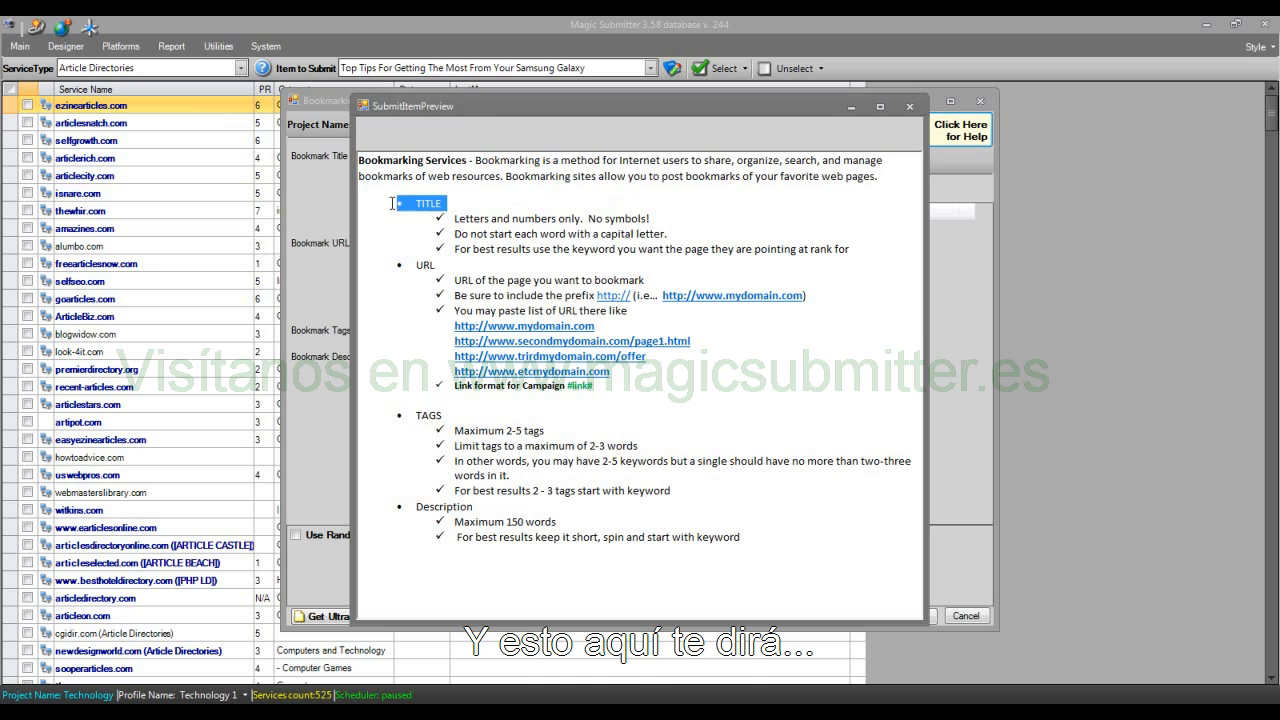
pyautogui.moveTo(562, 207); pyautogui.dragTo(848, 245)
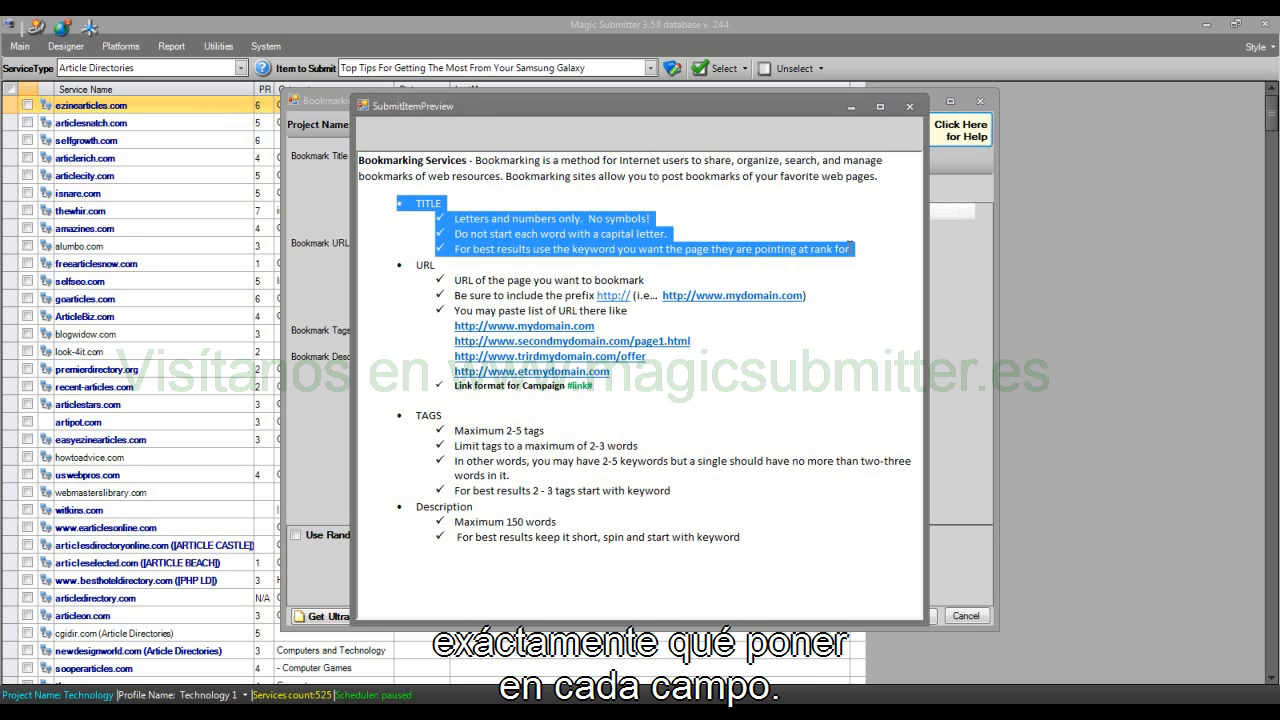
pyautogui.click(516, 216)
pyautogui.moveTo(448, 228); pyautogui.dragTo(647, 240)
pyautogui.moveTo(402, 284); pyautogui.dragTo(636, 391)
pyautogui.moveTo(477, 433); pyautogui.dragTo(621, 497)
pyautogui.moveTo(742, 548); pyautogui.dragTo(416, 505)
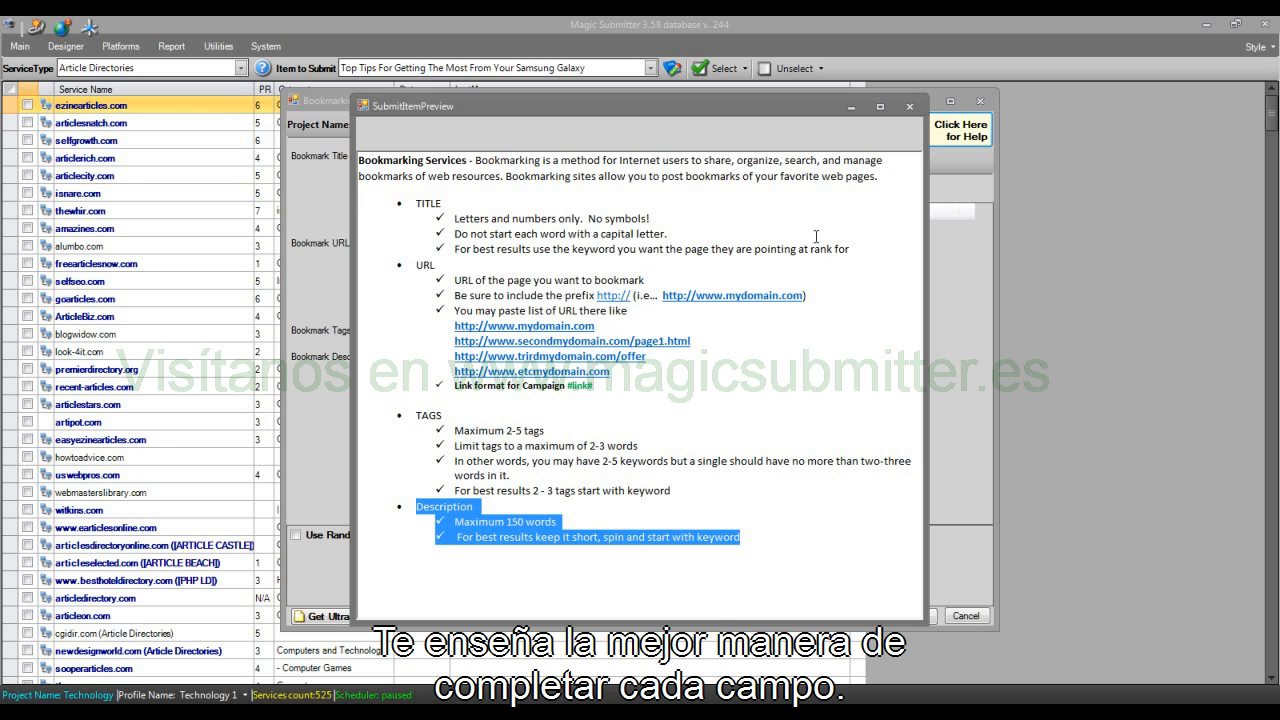
pyautogui.click(909, 107)
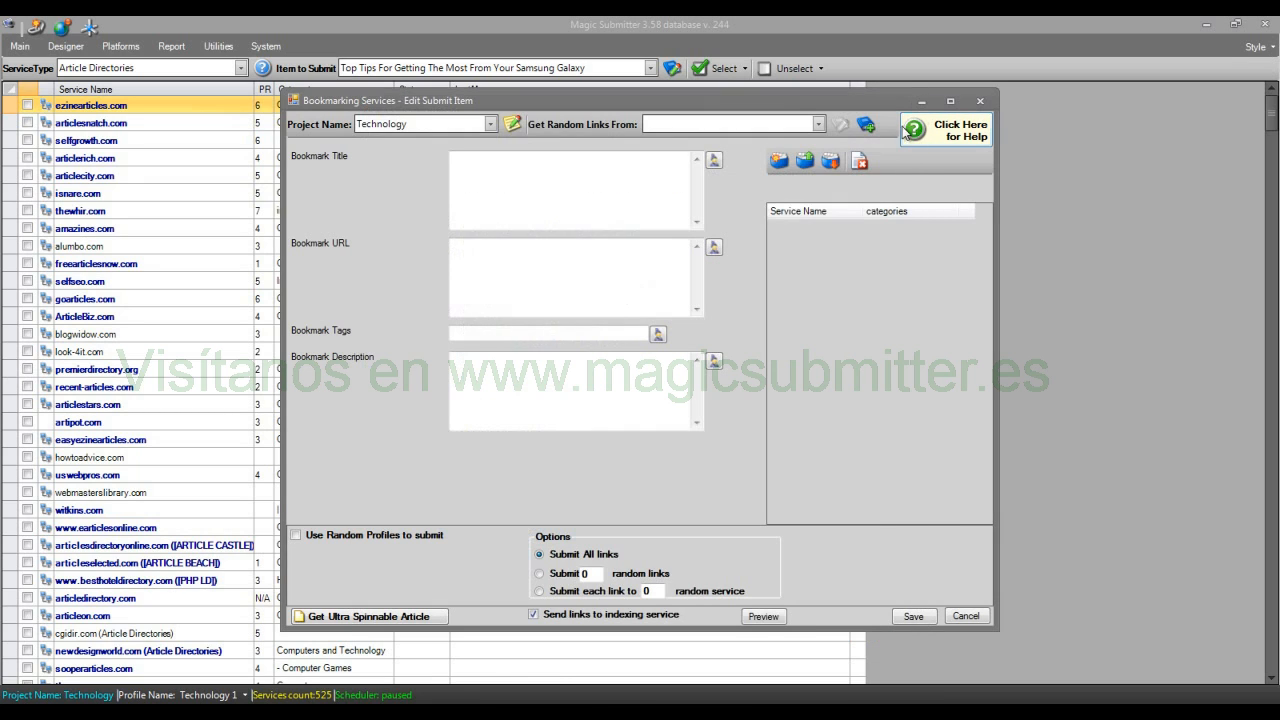
pyautogui.click(965, 615)
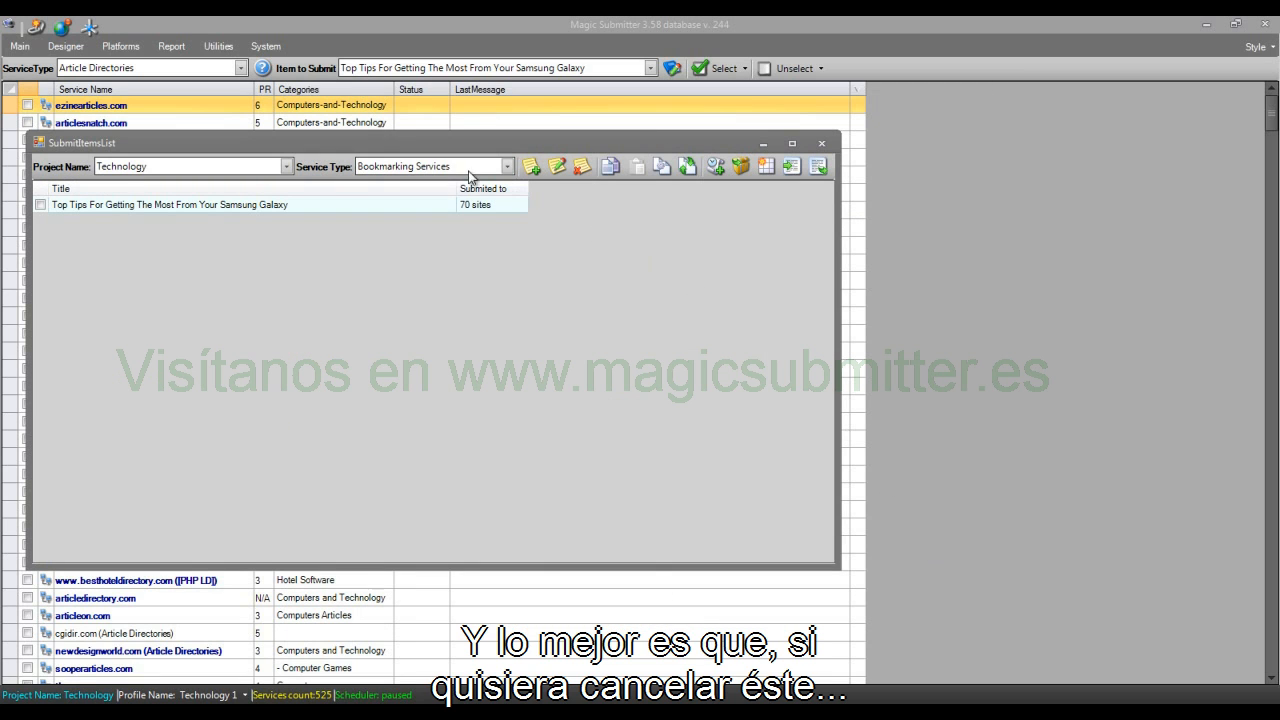
# Step: Start a new item for PDF Sharing Sites, read its help guidelines, and close the item without saving
pyautogui.click(466, 167)
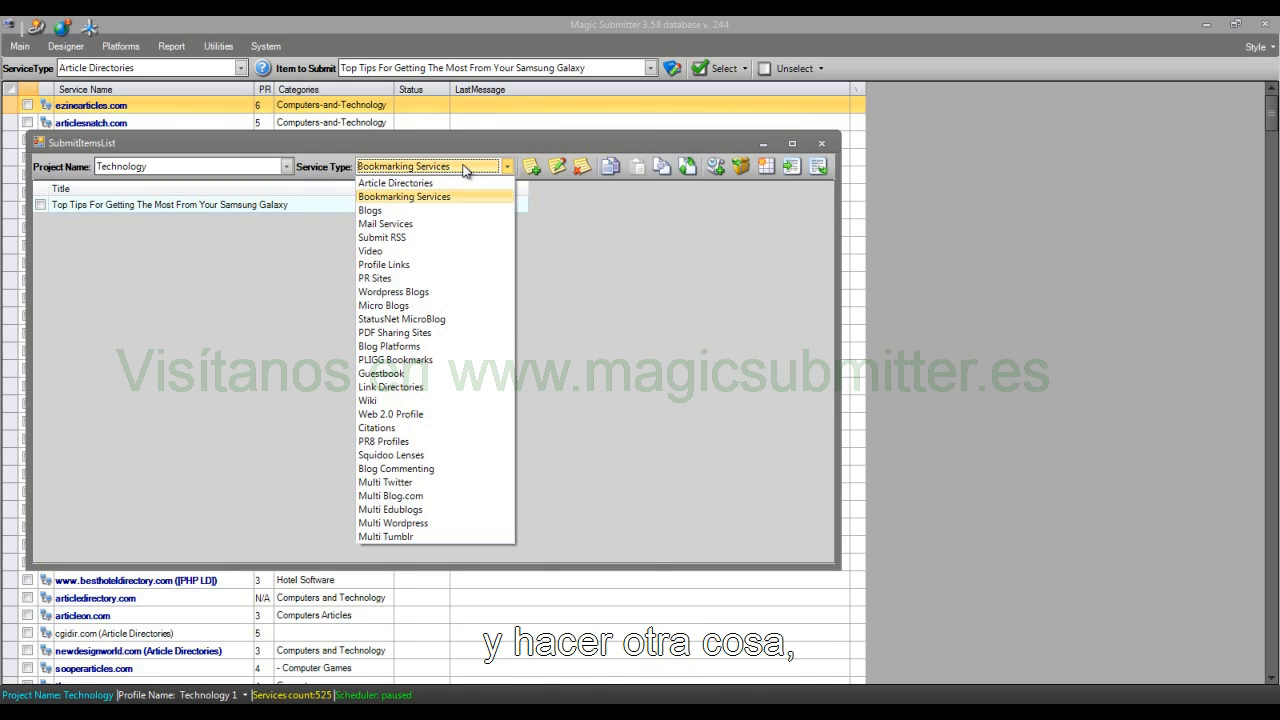
pyautogui.click(436, 333)
pyautogui.click(531, 166)
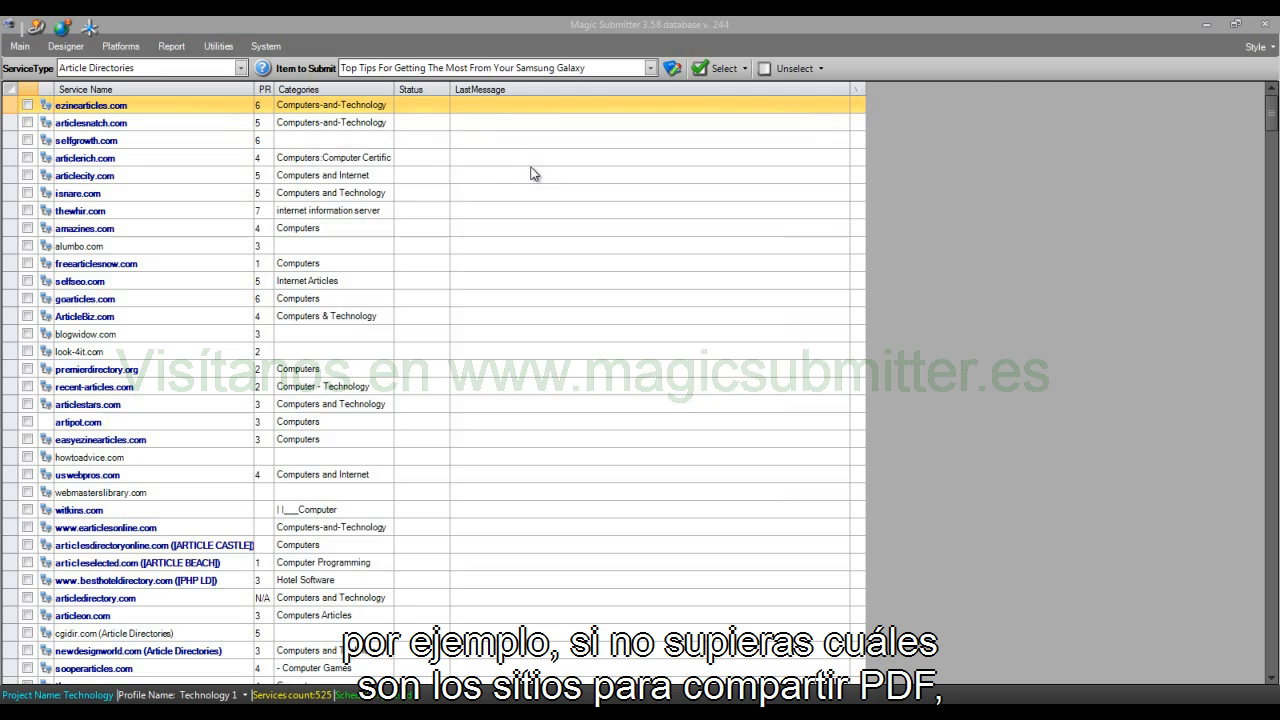
pyautogui.click(955, 131)
pyautogui.moveTo(419, 161); pyautogui.dragTo(538, 194)
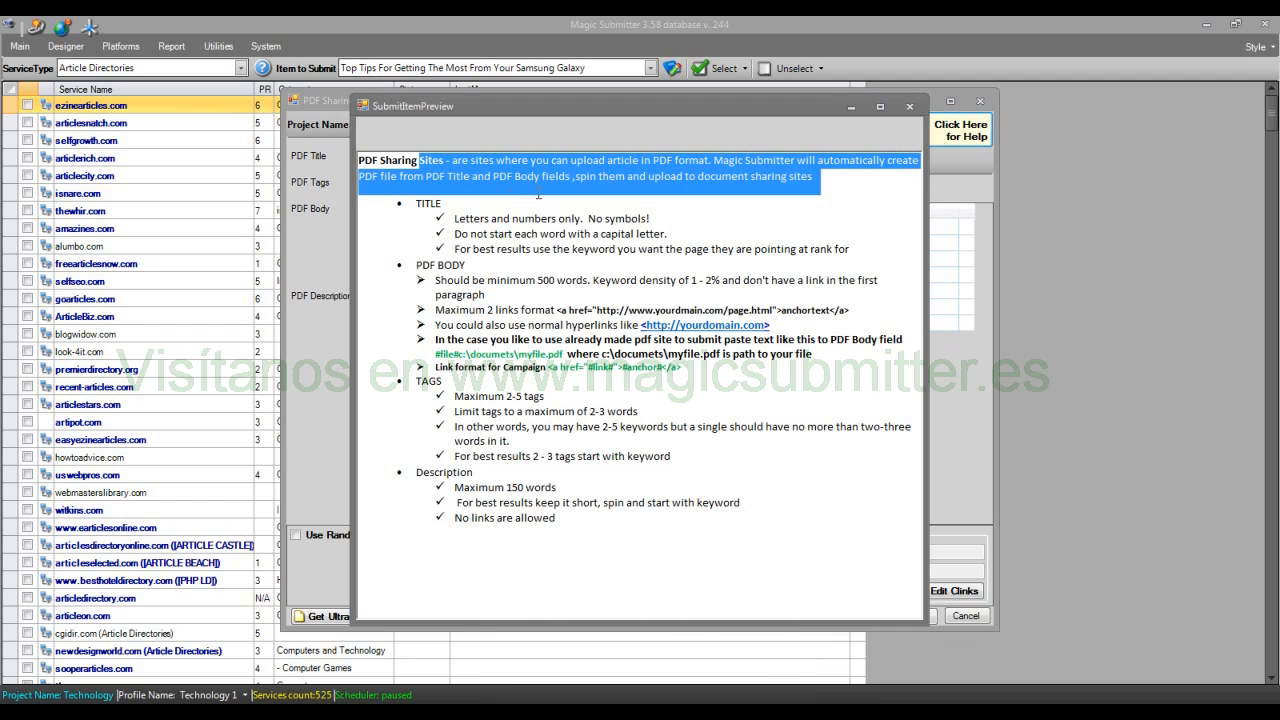
pyautogui.moveTo(395, 211); pyautogui.dragTo(722, 520)
pyautogui.click(912, 107)
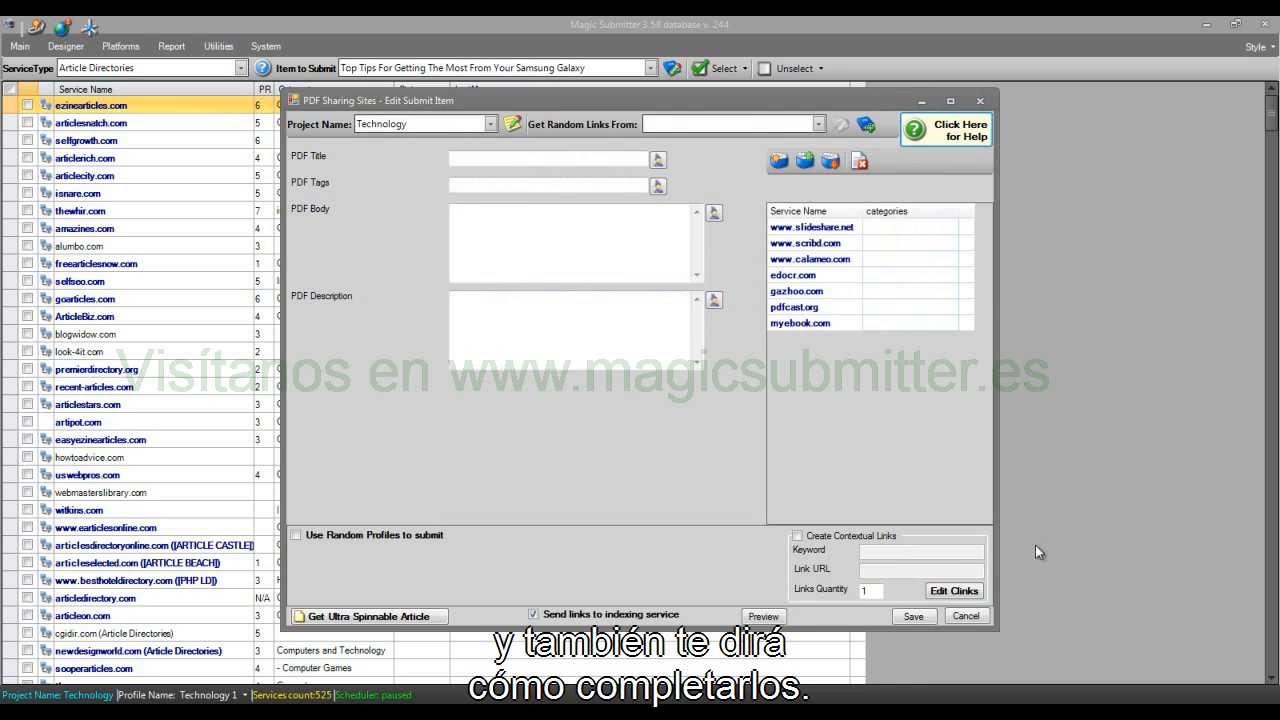
pyautogui.click(980, 101)
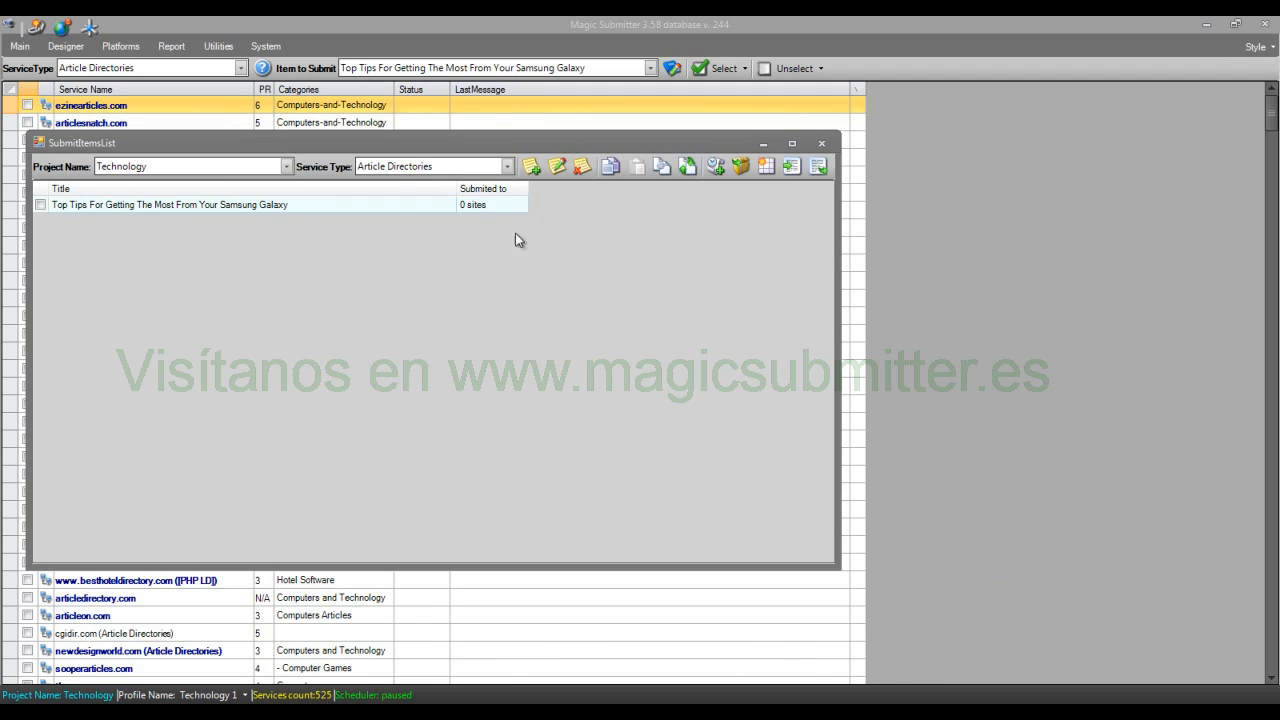
# Step: Start a new submit item for Article Directories and check its help guidelines
pyautogui.click(533, 168)
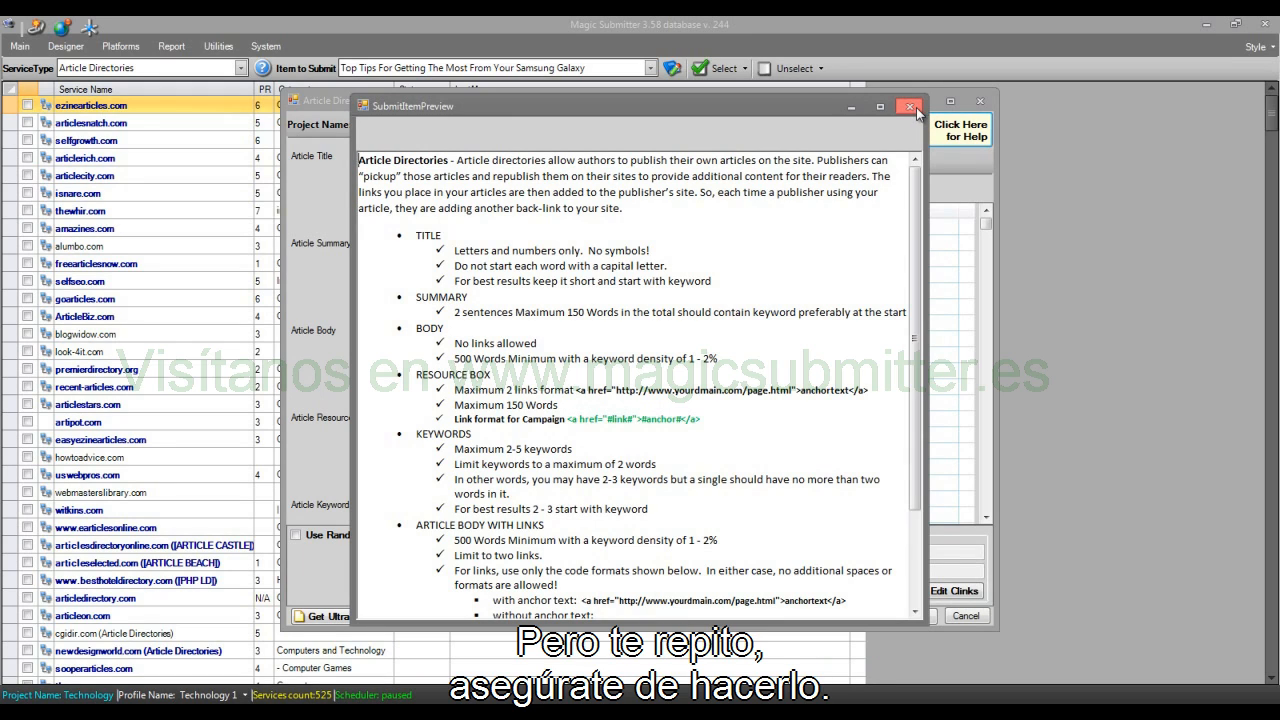
pyautogui.click(912, 108)
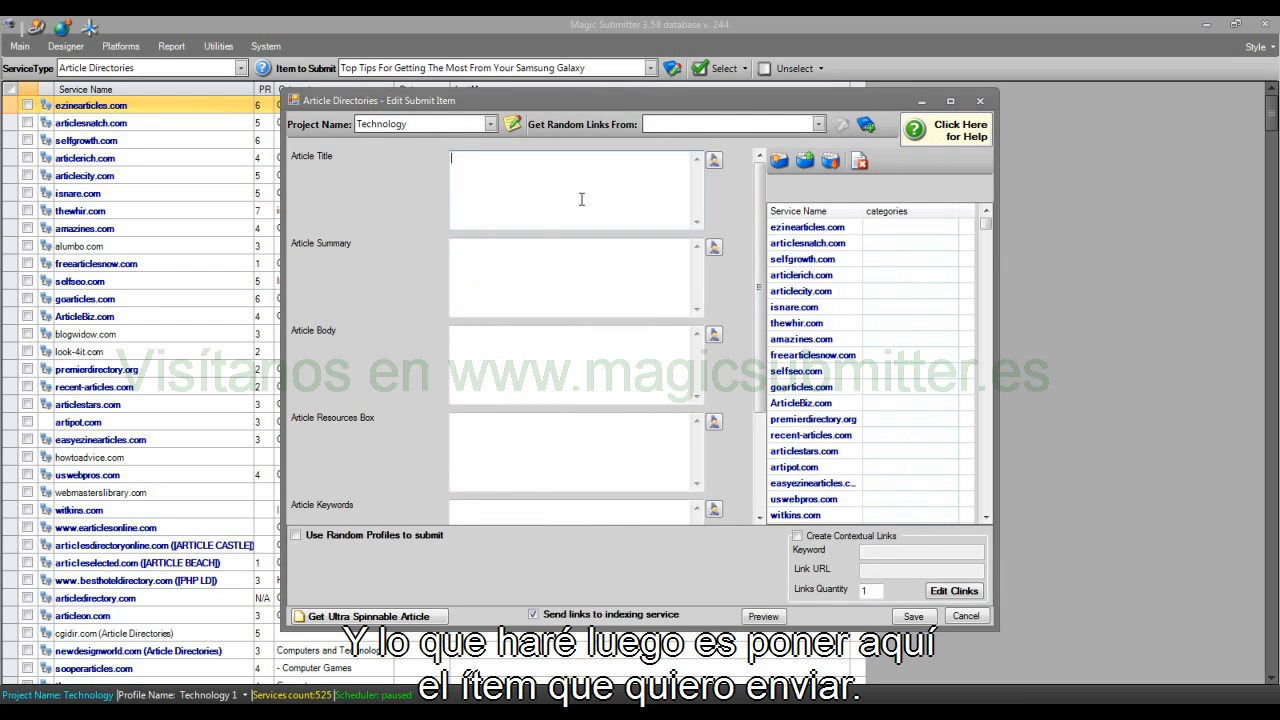
# Step: Search the computer for "samsung" and open the "samsung phones" text file containing the spun article
pyautogui.click(24, 712)
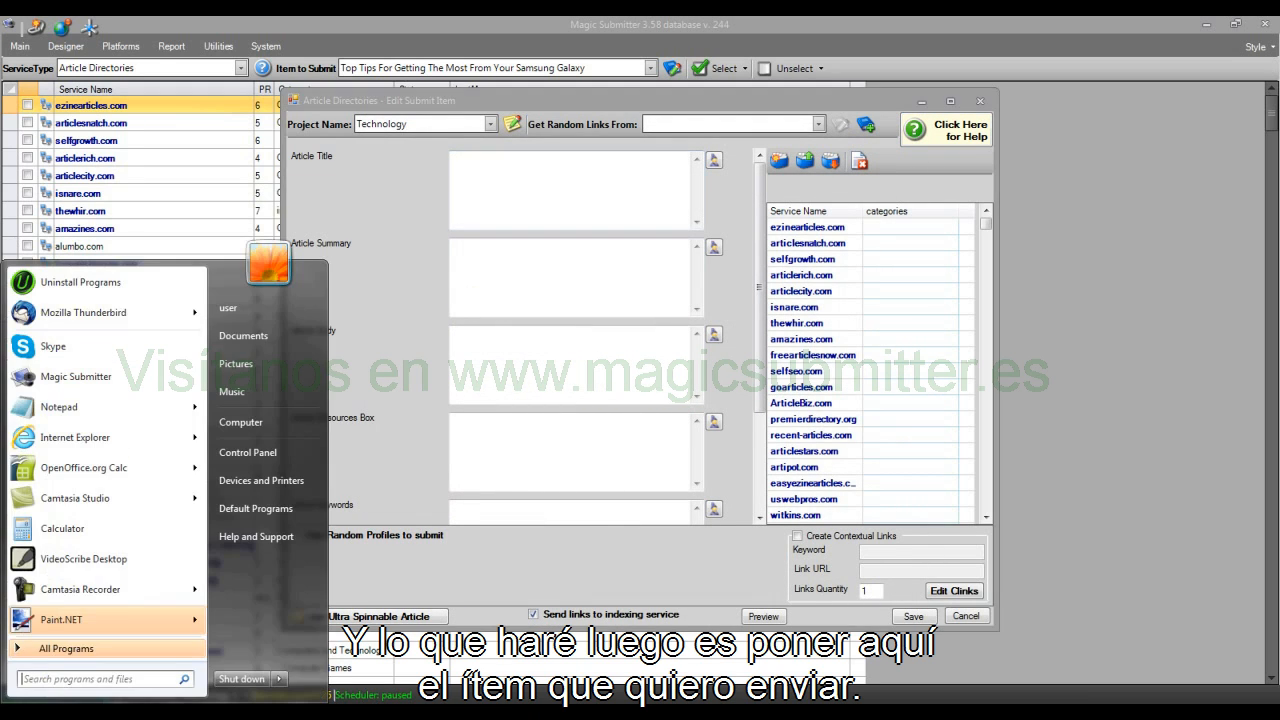
pyautogui.write('samsung')
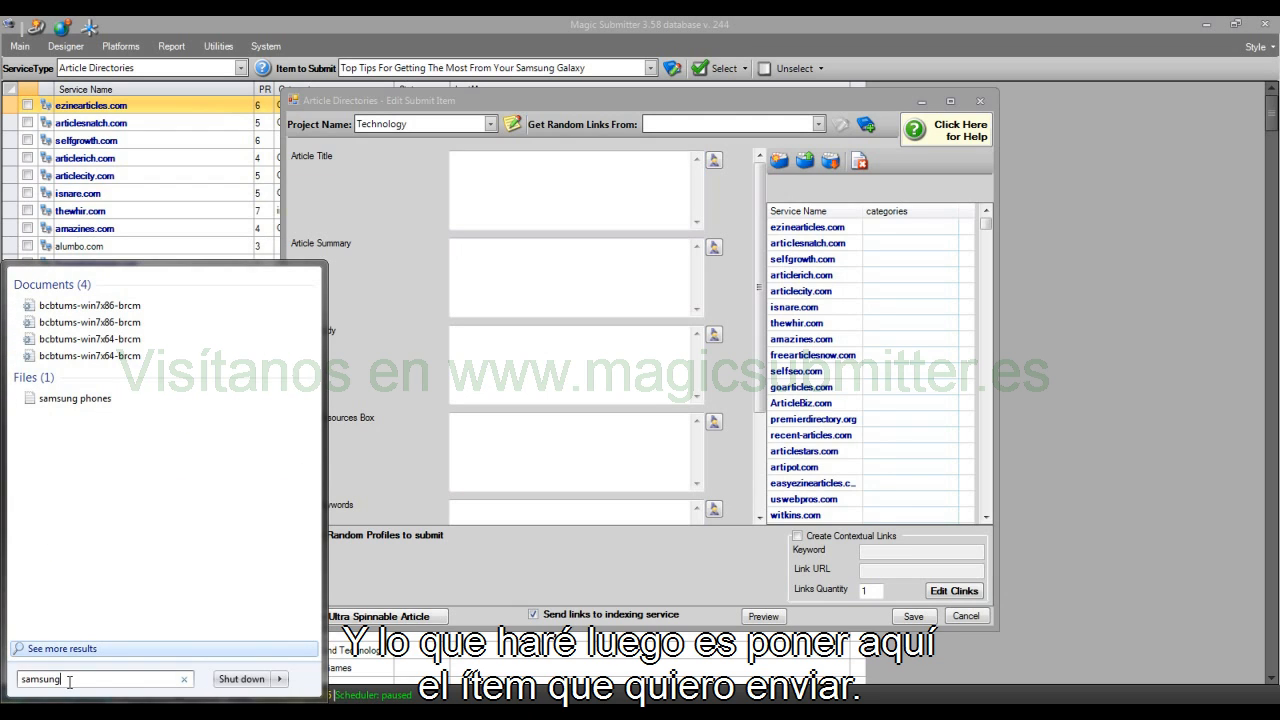
pyautogui.click(62, 400)
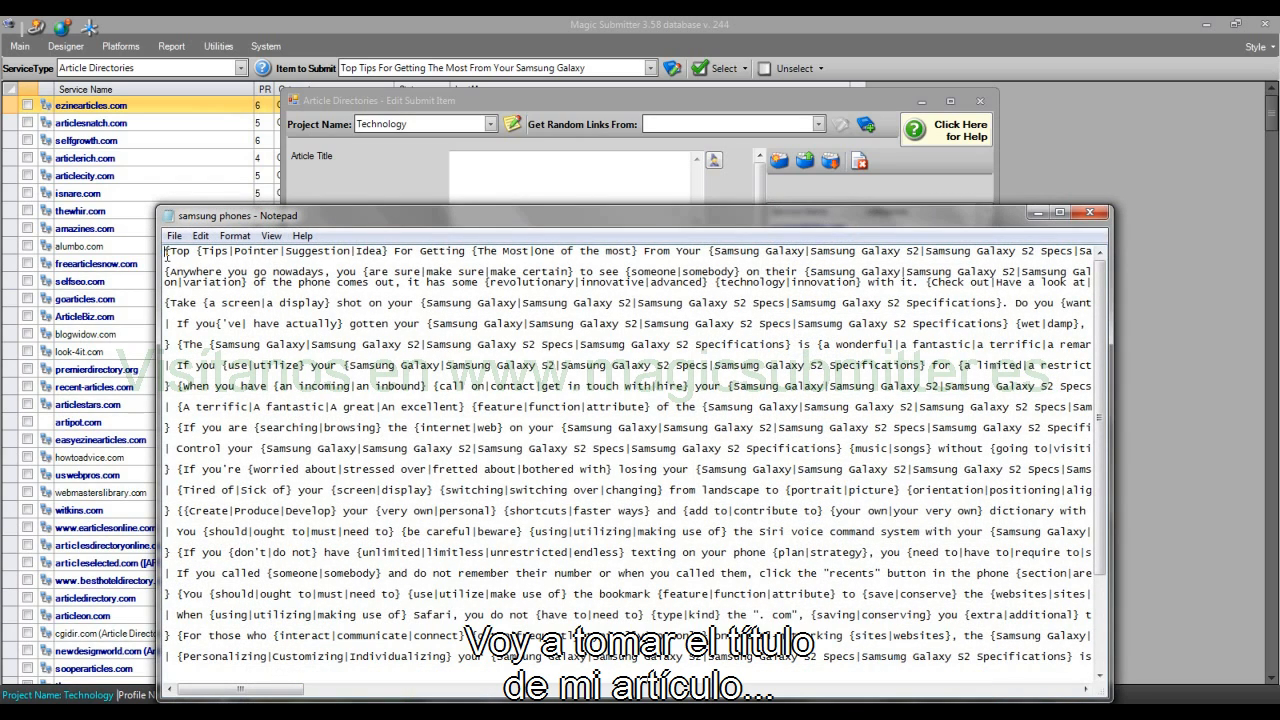
# Step: Copy the spun title line from the samsung phones file into the Article Title field and remove the trailing line break
pyautogui.moveTo(166, 253); pyautogui.dragTo(166, 261)
pyautogui.rightClick(196, 250)
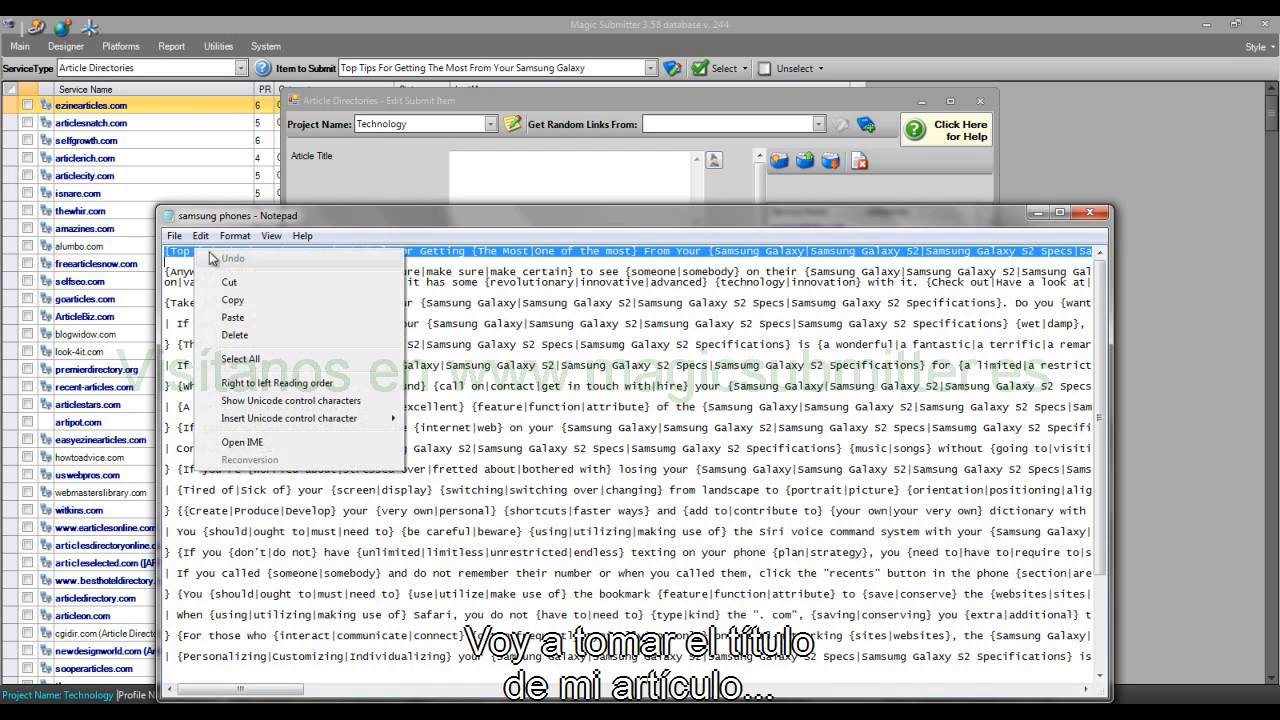
pyautogui.click(250, 298)
pyautogui.click(542, 178)
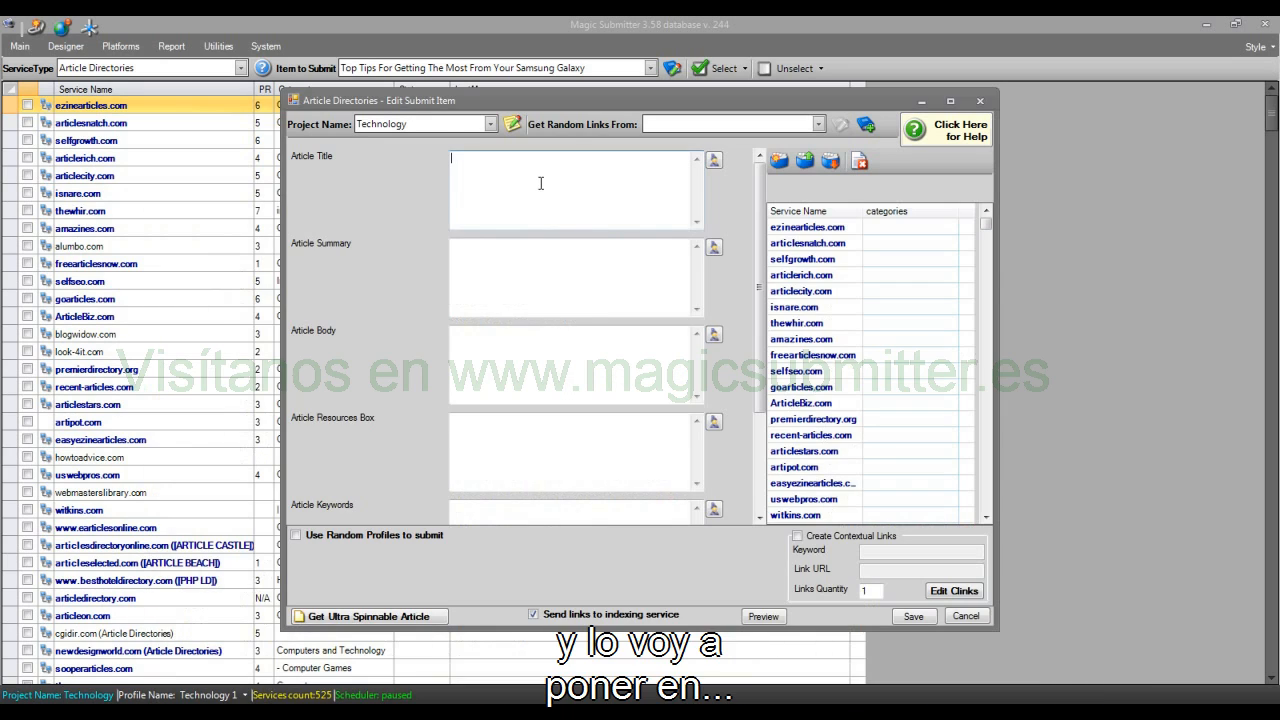
pyautogui.hotkey('ctrl', 'v')
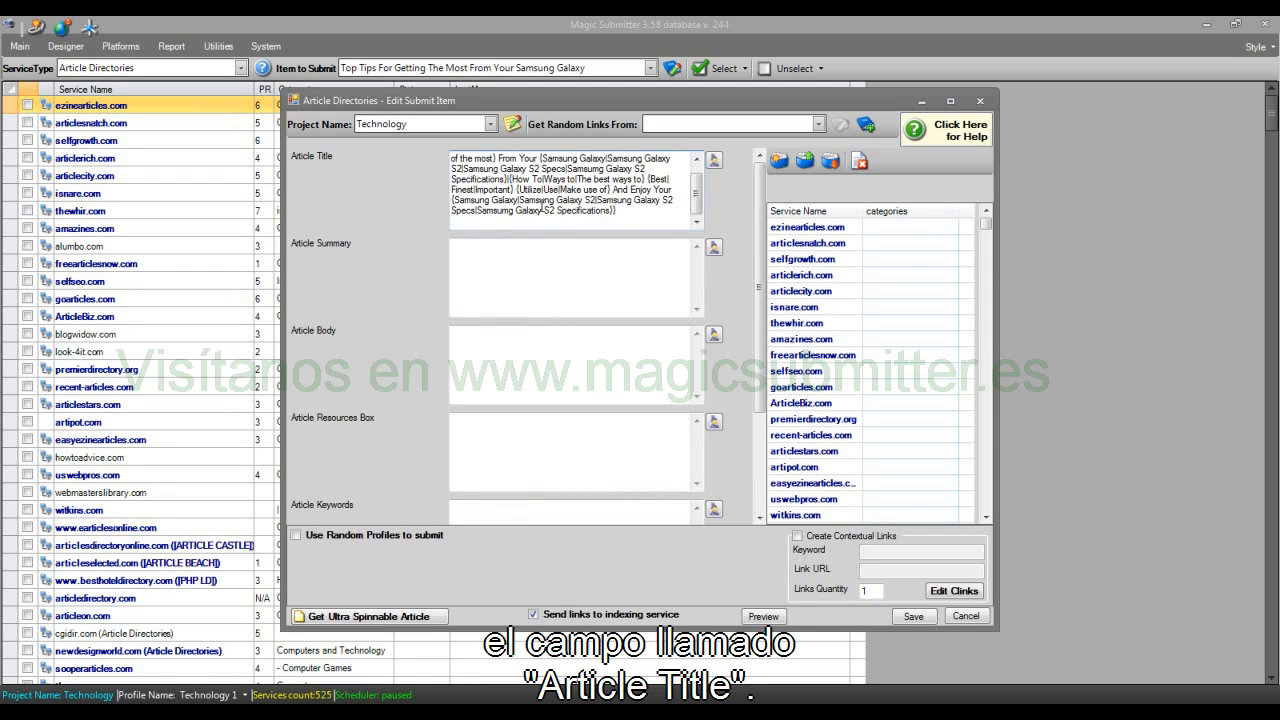
pyautogui.press('BackSpace')
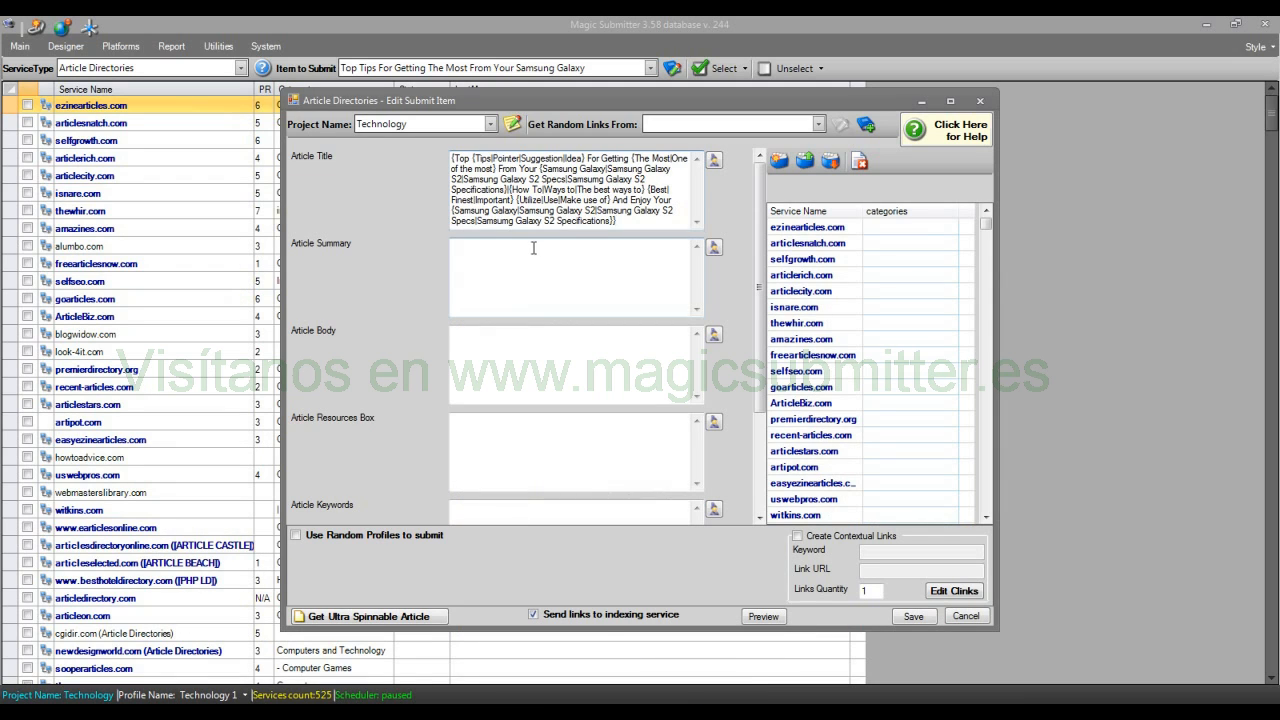
# Step: Copy the article's first paragraph from the samsung phones file into the Article Summary field, without a trailing line break
pyautogui.click(540, 283)
pyautogui.click(270, 712)
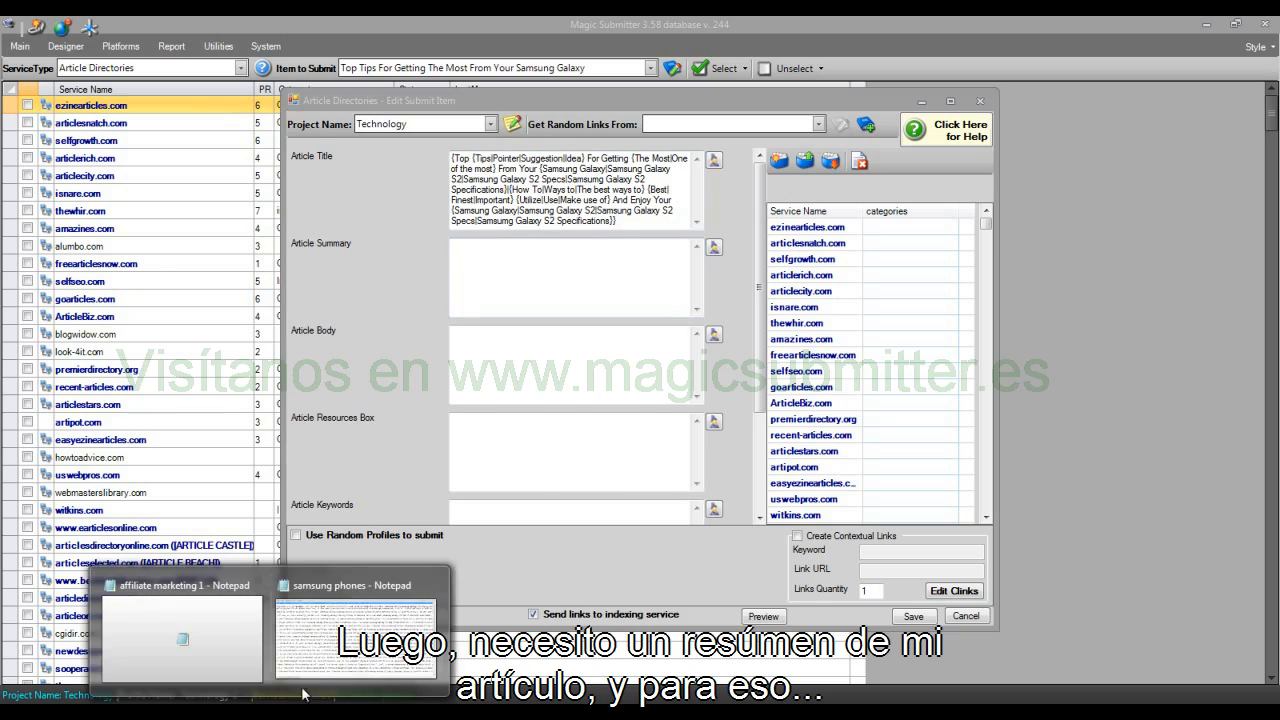
pyautogui.click(355, 638)
pyautogui.moveTo(167, 272); pyautogui.dragTo(172, 297)
pyautogui.click(425, 168)
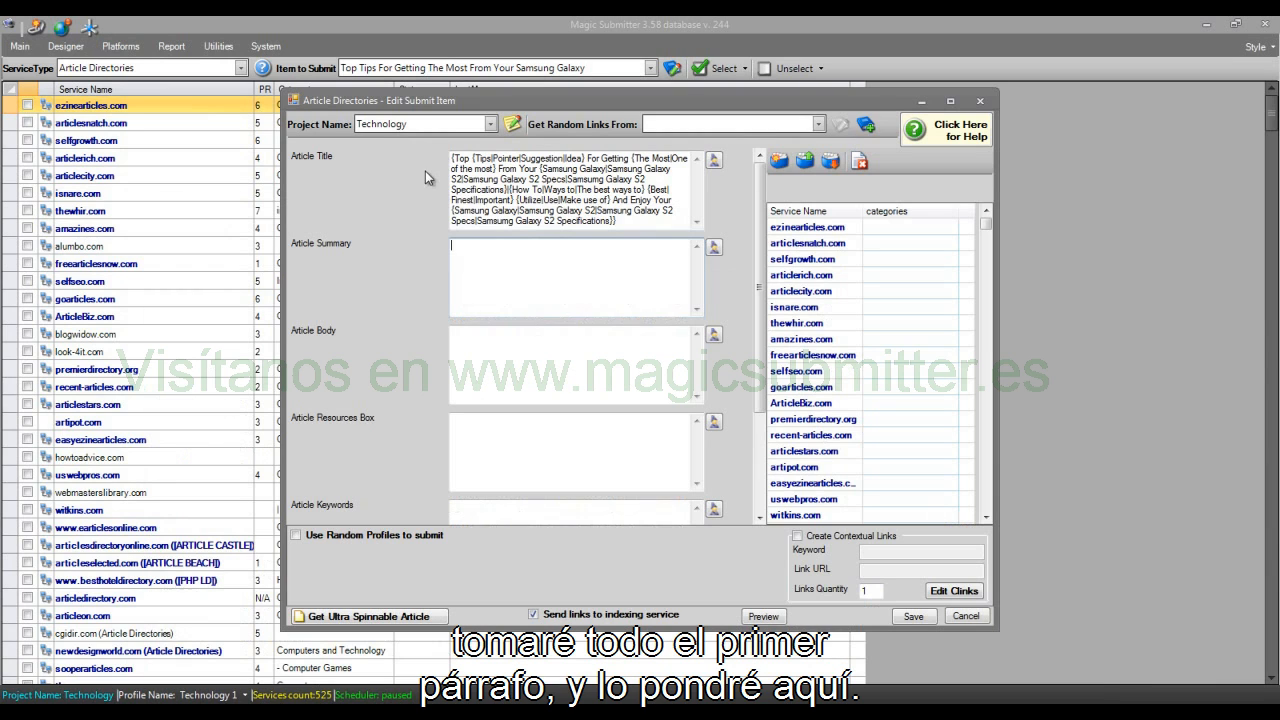
pyautogui.hotkey('ctrl', 'v')
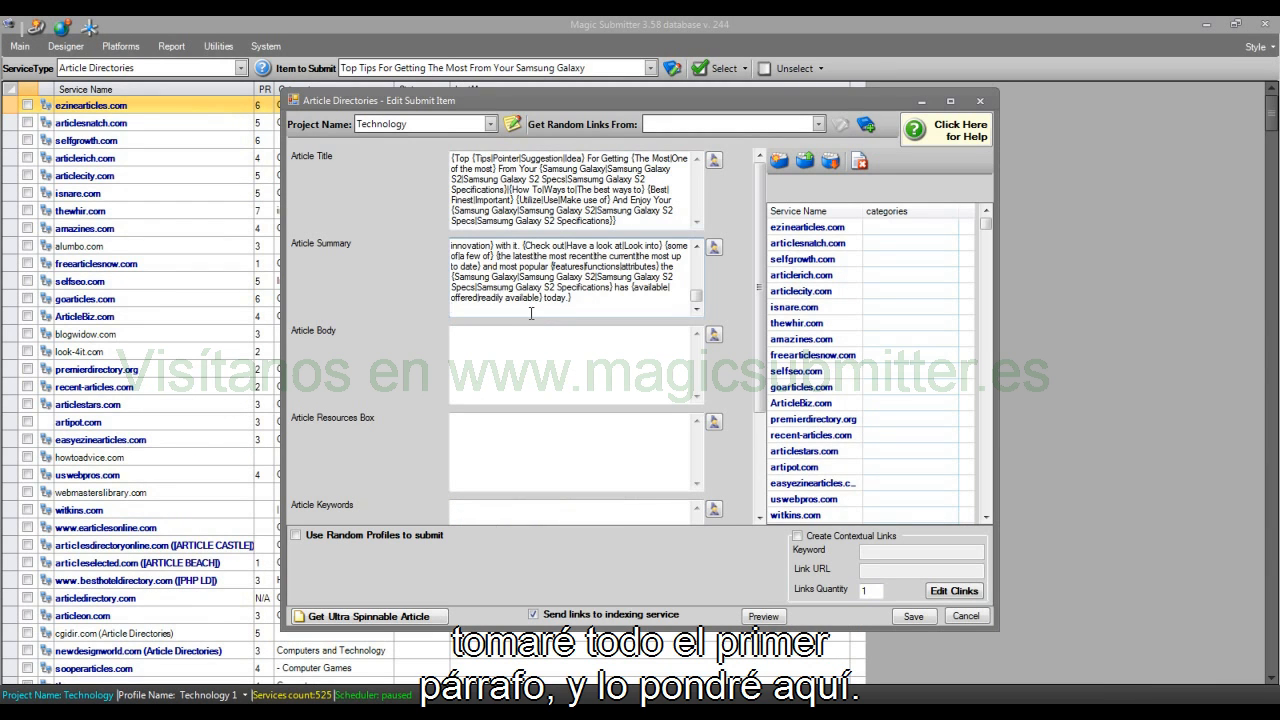
pyautogui.press('BackSpace')
# Step: Copy all the article text below the title from the samsung phones file into the Article Body field
pyautogui.click(540, 340)
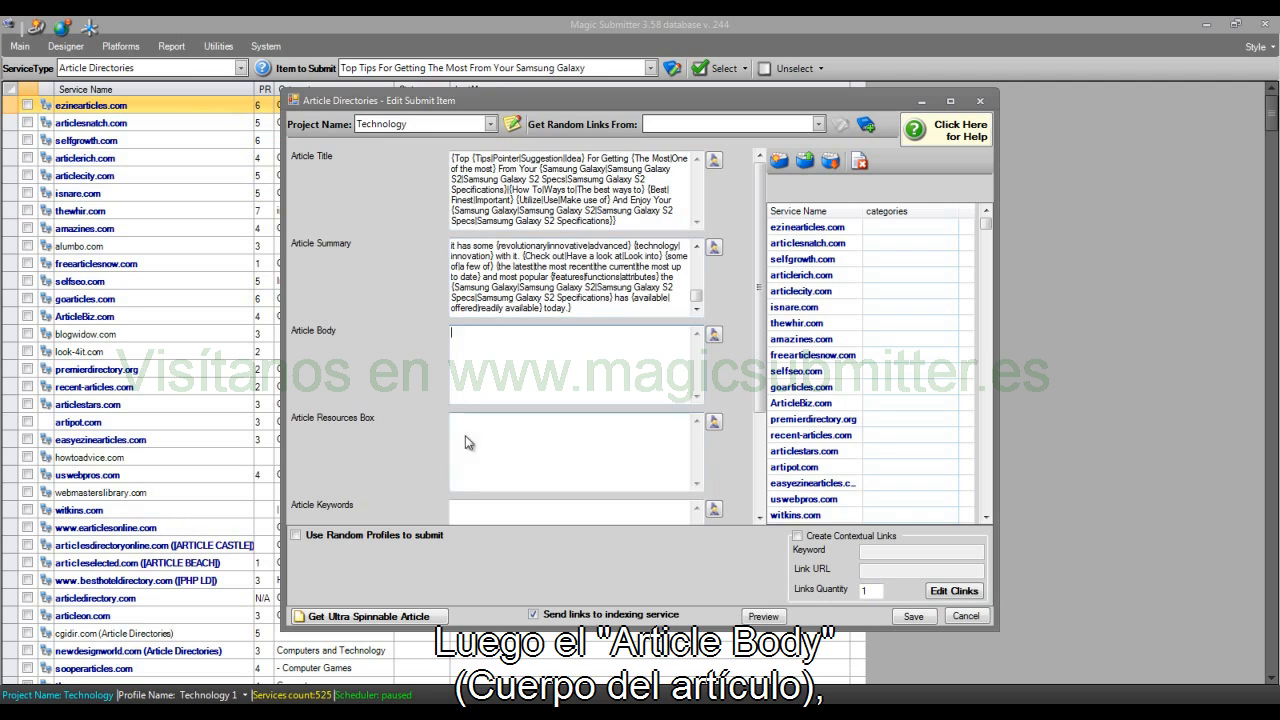
pyautogui.moveTo(293, 699)
pyautogui.click(342, 648)
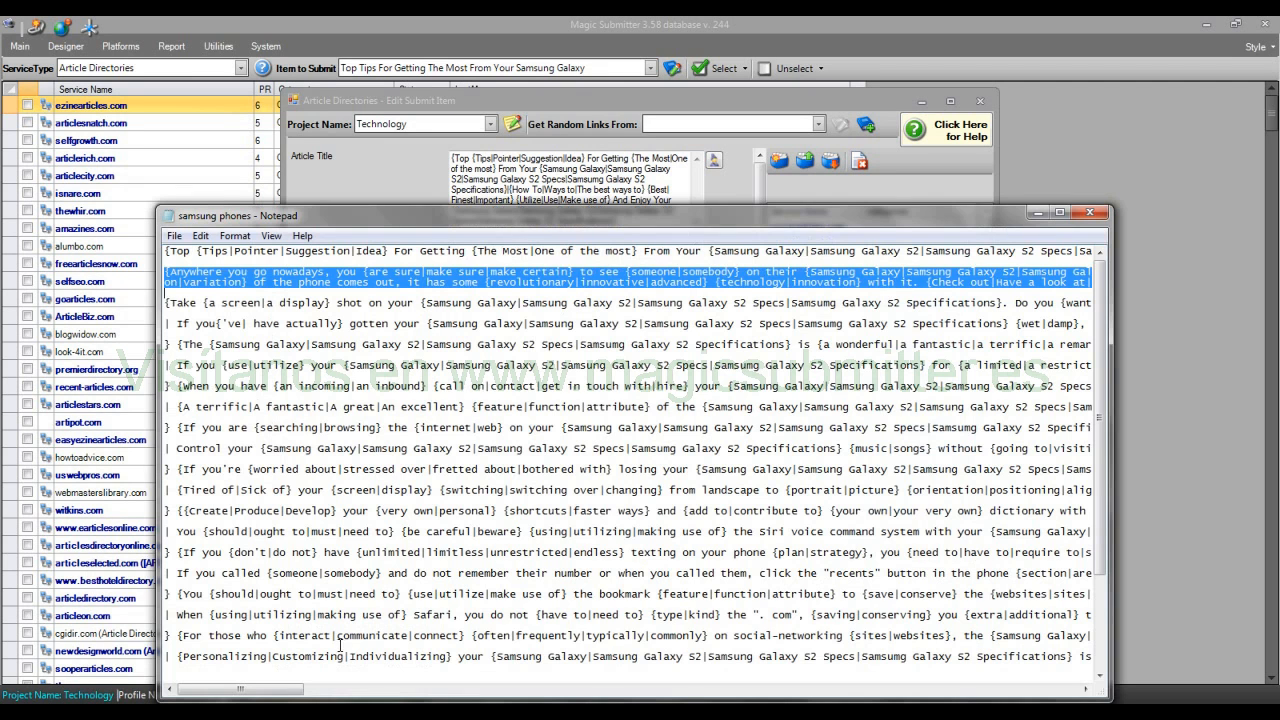
pyautogui.click(204, 303)
pyautogui.moveTo(166, 272); pyautogui.dragTo(1082, 667)
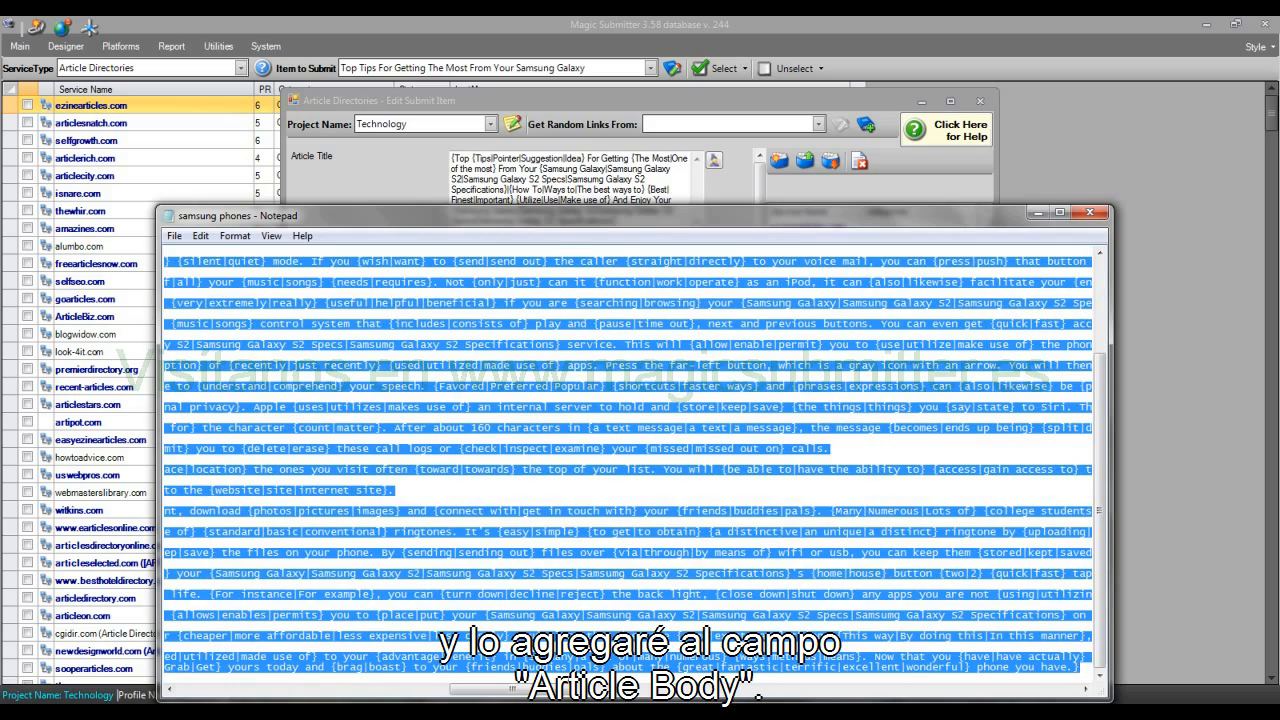
pyautogui.click(388, 160)
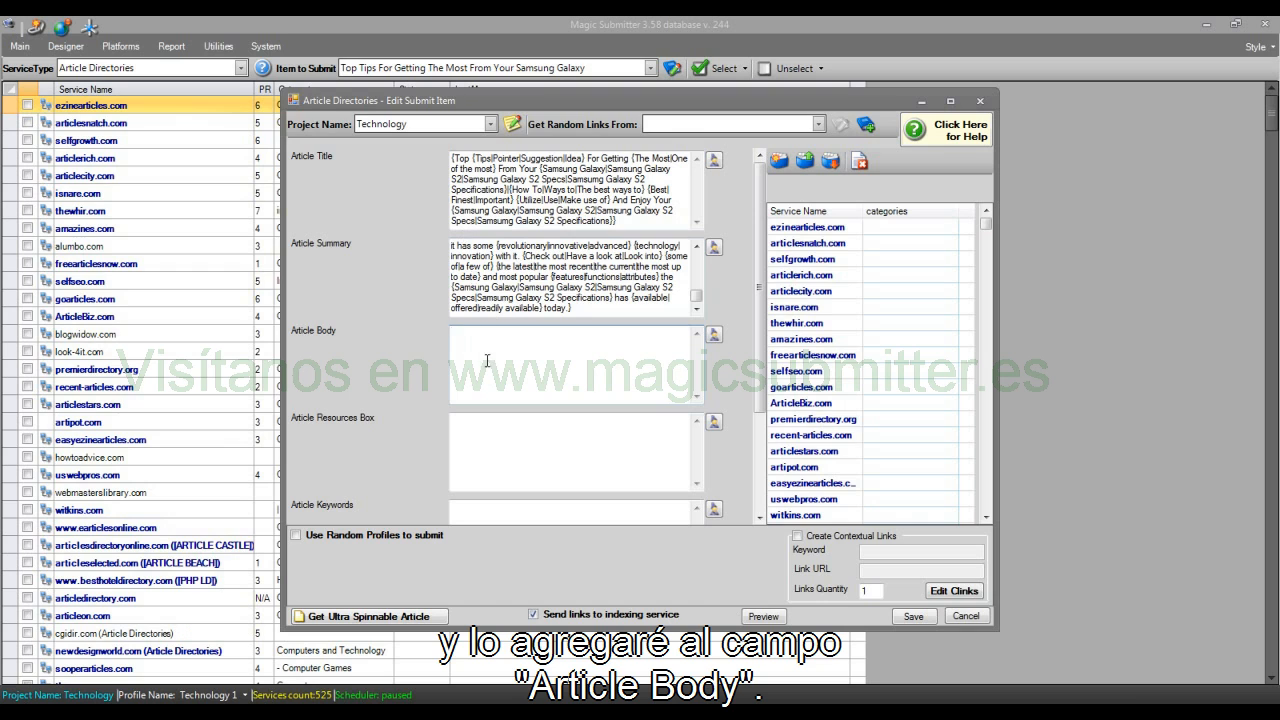
pyautogui.click(487, 360)
pyautogui.hotkey('ctrl', 'v')
# Step: Paste the same article text into the Article Body with links field
pyautogui.moveTo(757, 345); pyautogui.dragTo(758, 438)
pyautogui.click(565, 444)
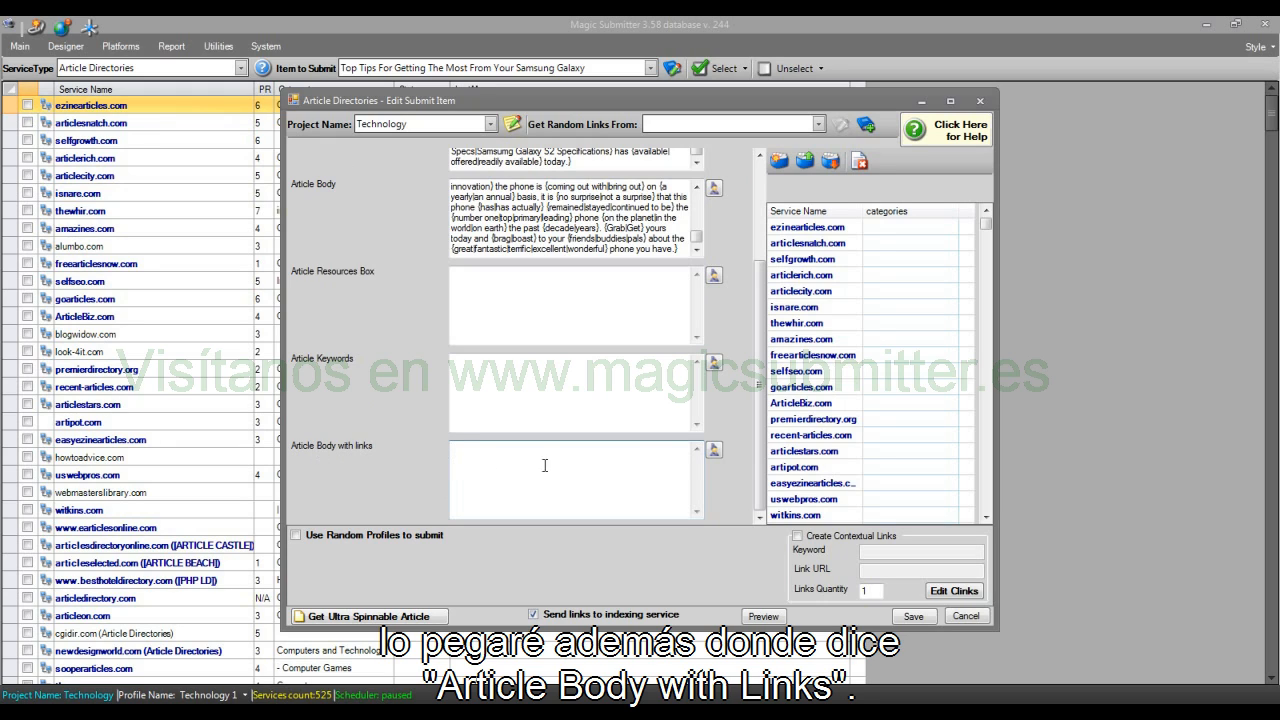
pyautogui.hotkey('ctrl', 'v')
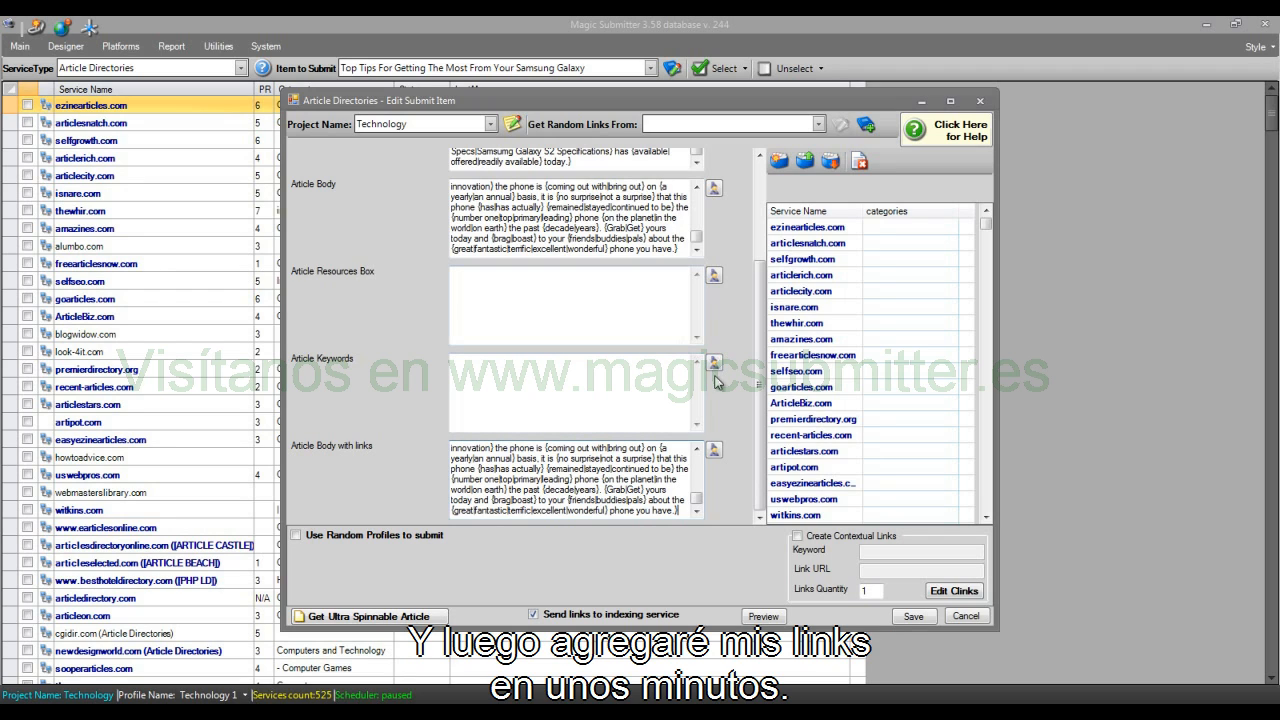
# Step: Enter "For more information please visit the following website -" in the Article Resources Box
pyautogui.click(573, 317)
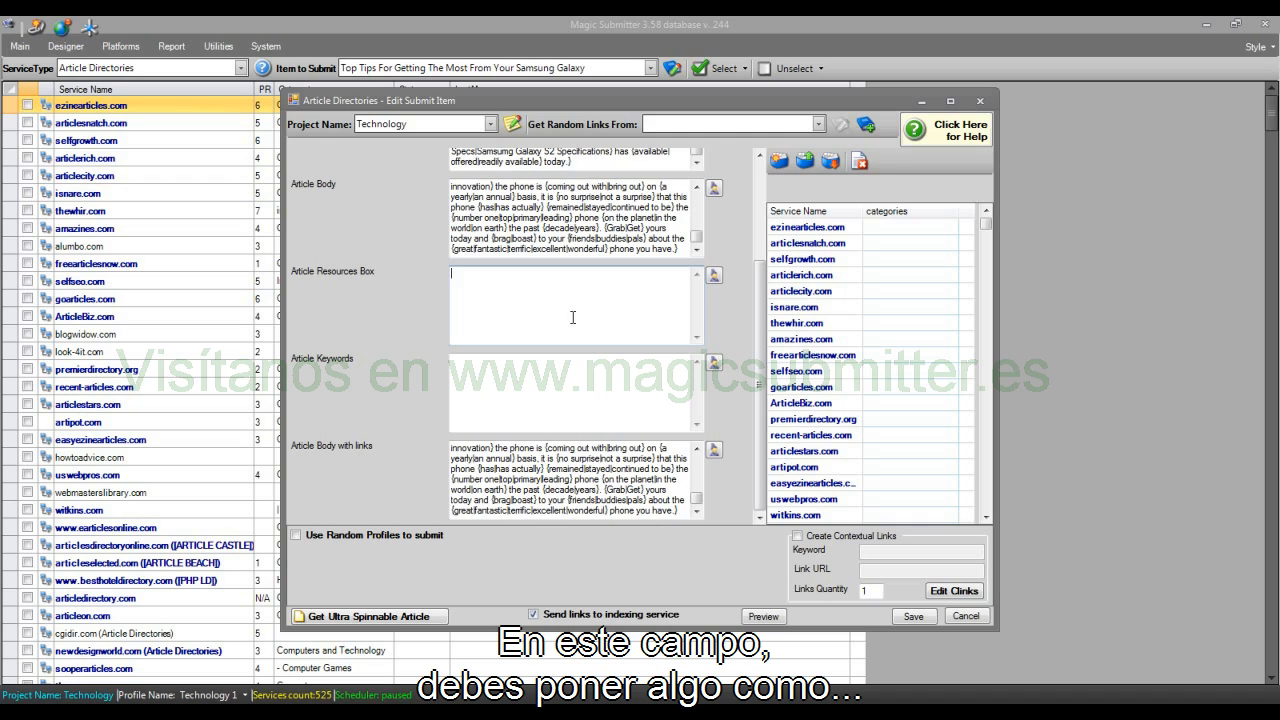
pyautogui.write('For more ')
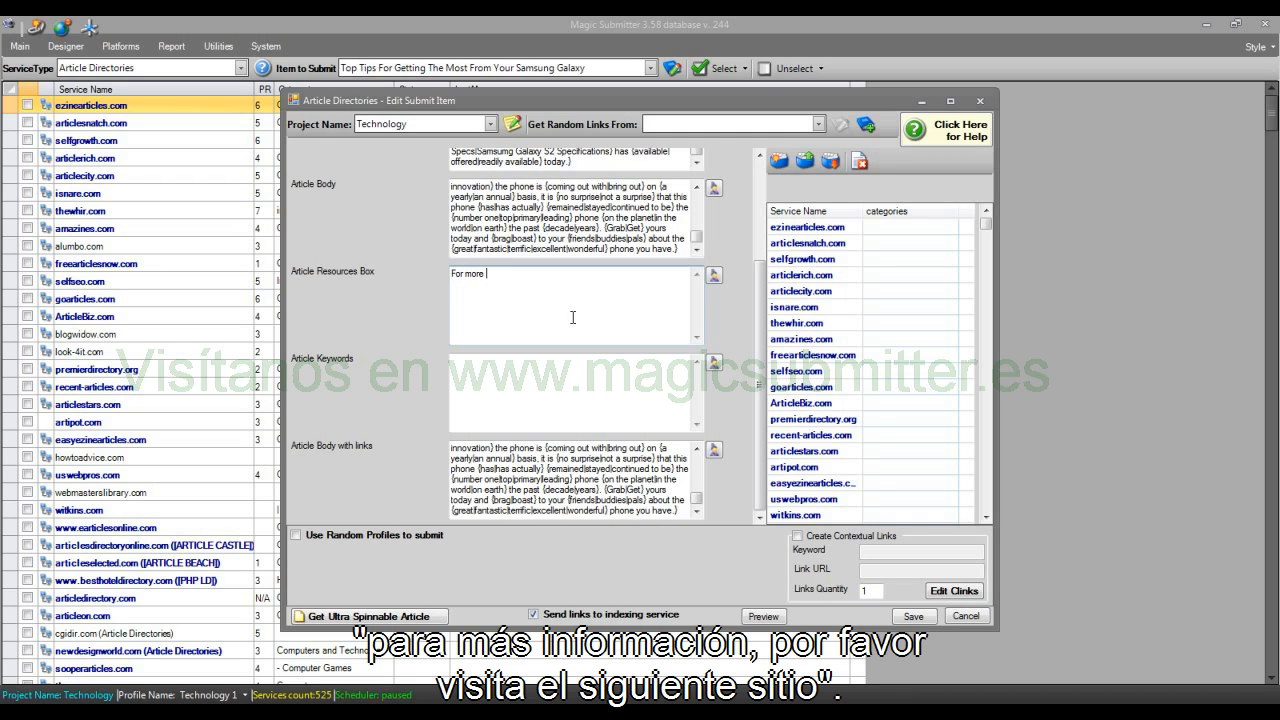
pyautogui.write('information please visit the following website -')
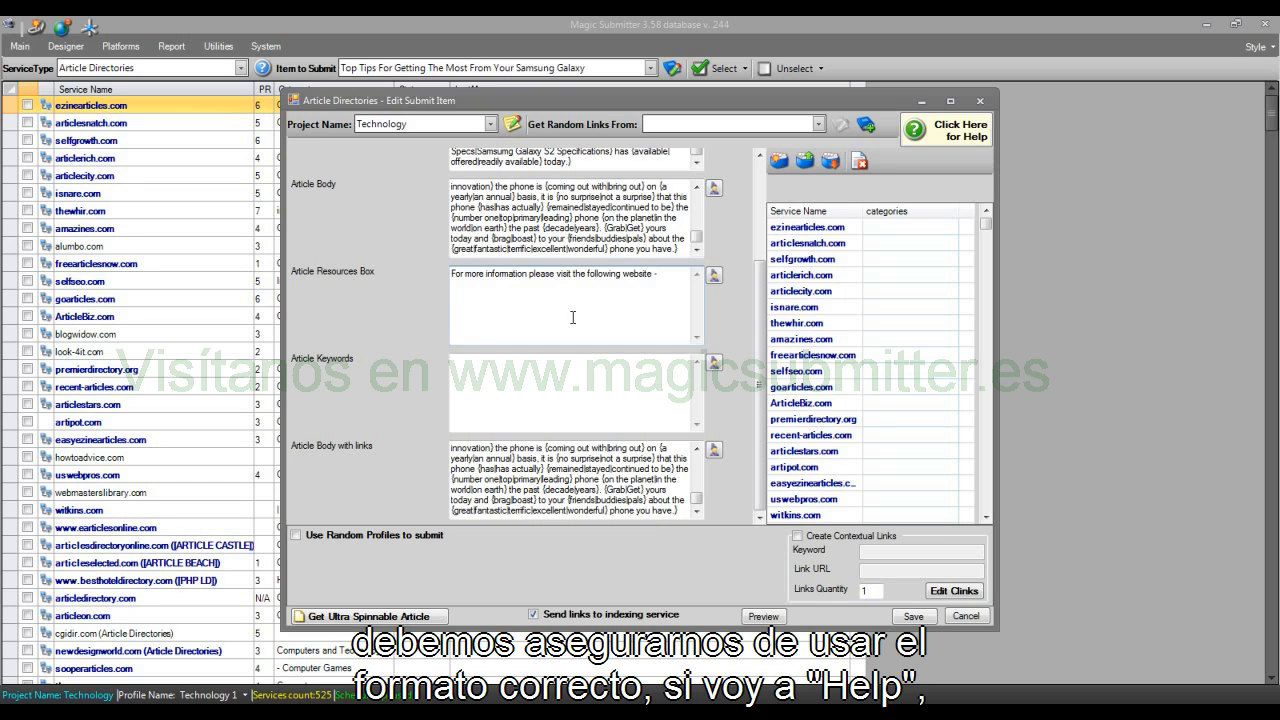
pyautogui.click(964, 132)
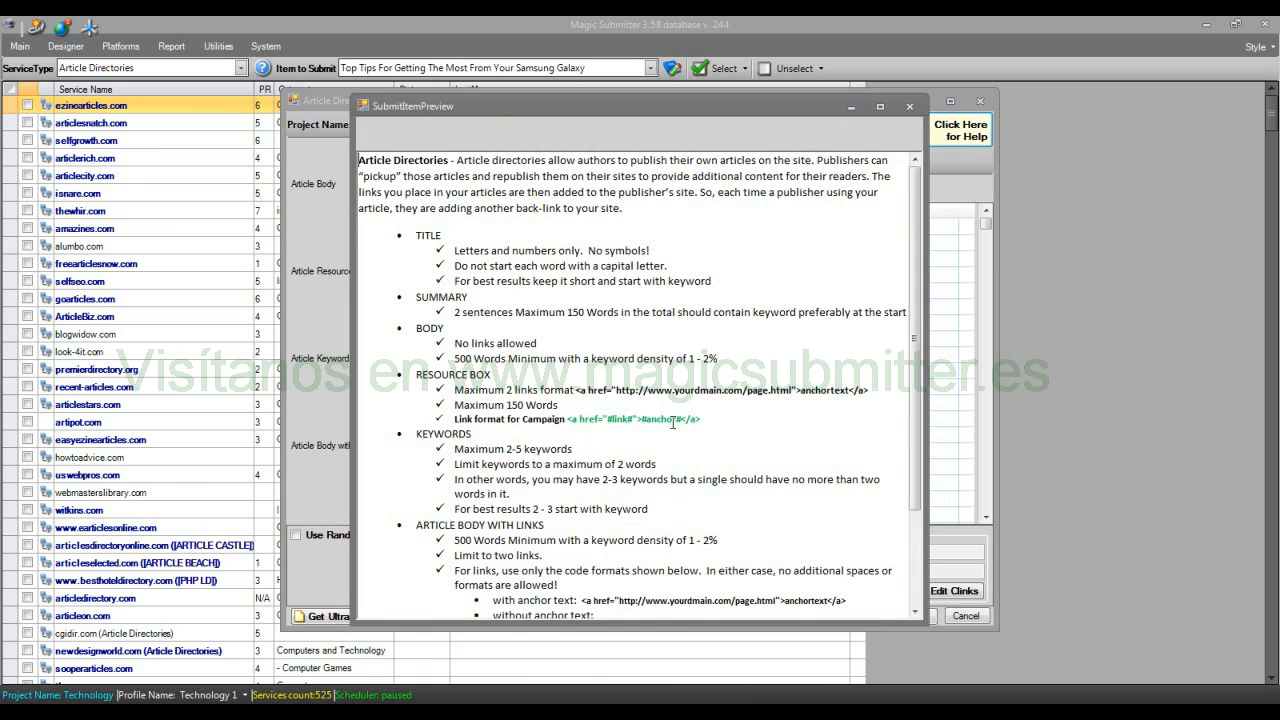
pyautogui.moveTo(718, 420); pyautogui.dragTo(567, 419)
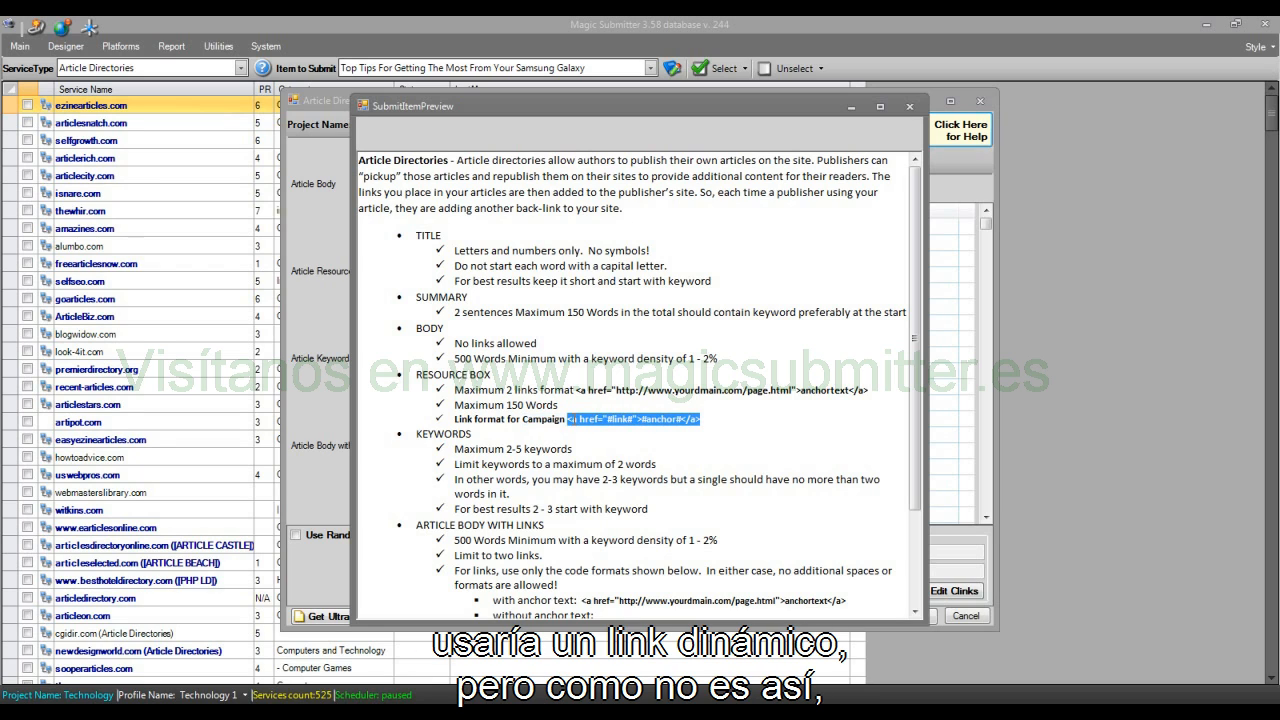
pyautogui.click(790, 354)
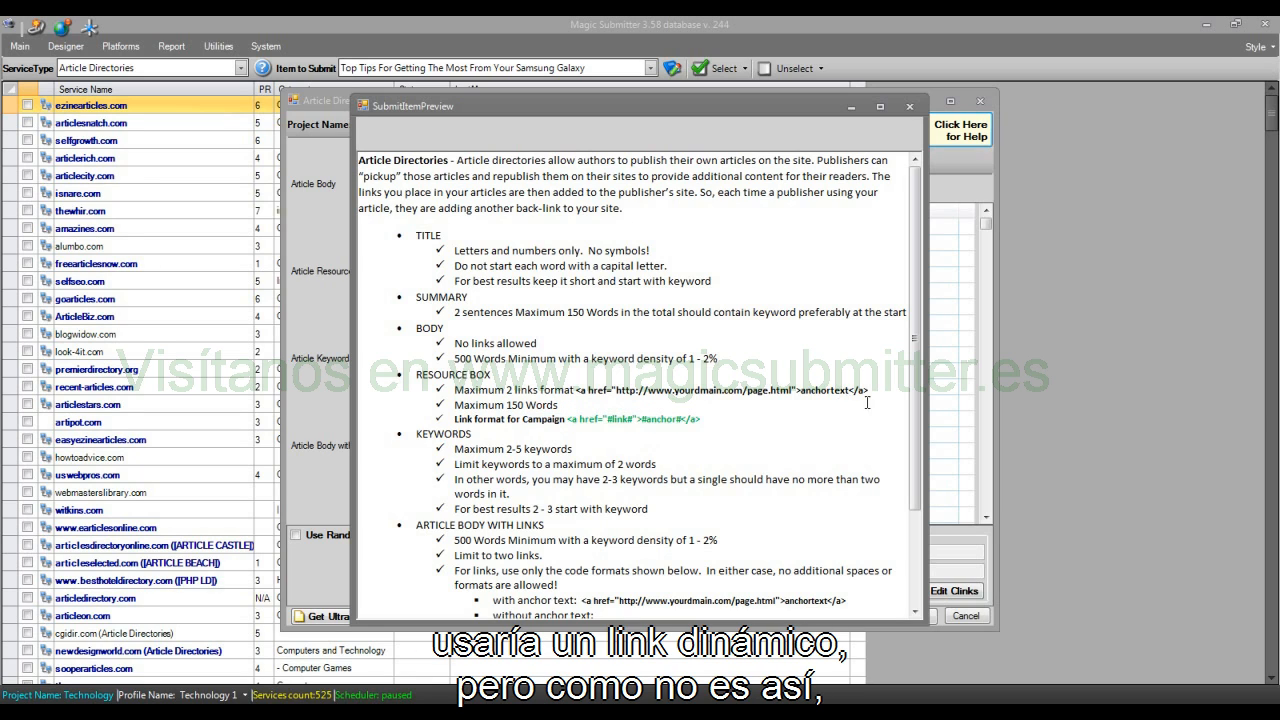
pyautogui.moveTo(868, 391); pyautogui.dragTo(574, 391)
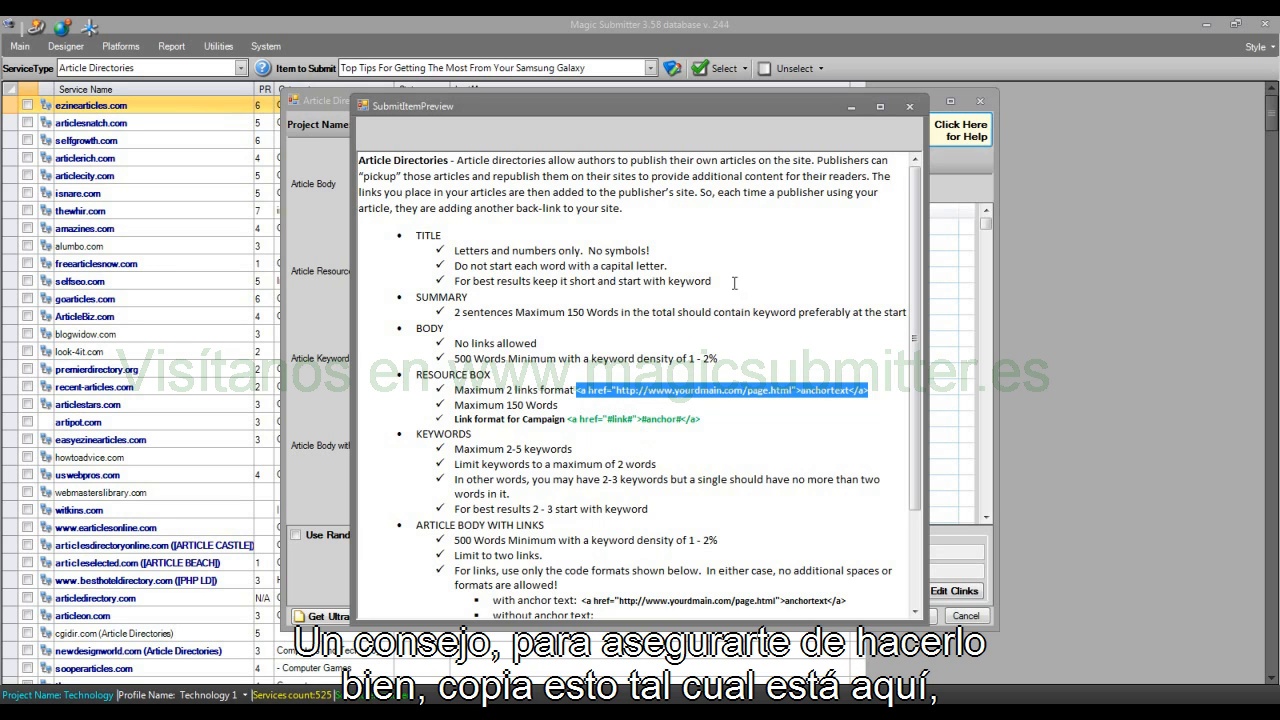
pyautogui.click(907, 107)
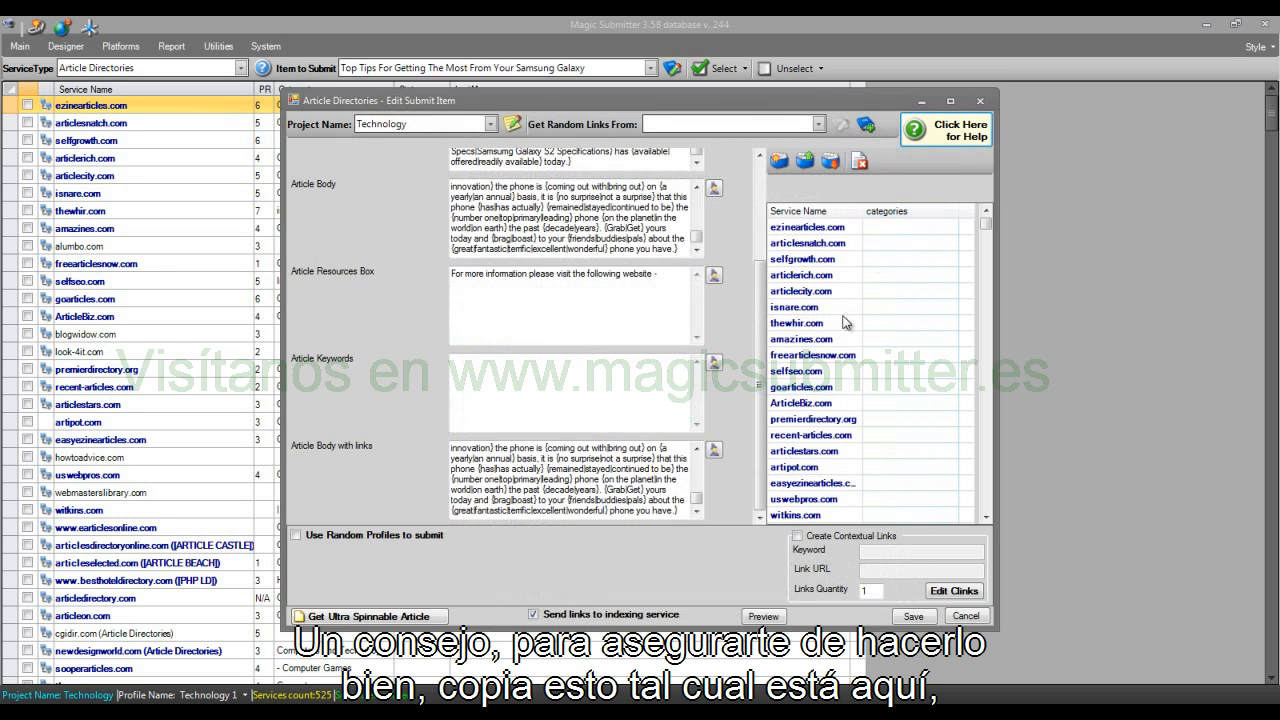
pyautogui.click(671, 273)
pyautogui.write('<a href="http://www.yourdomain.com/page.html">anchortext</a>')
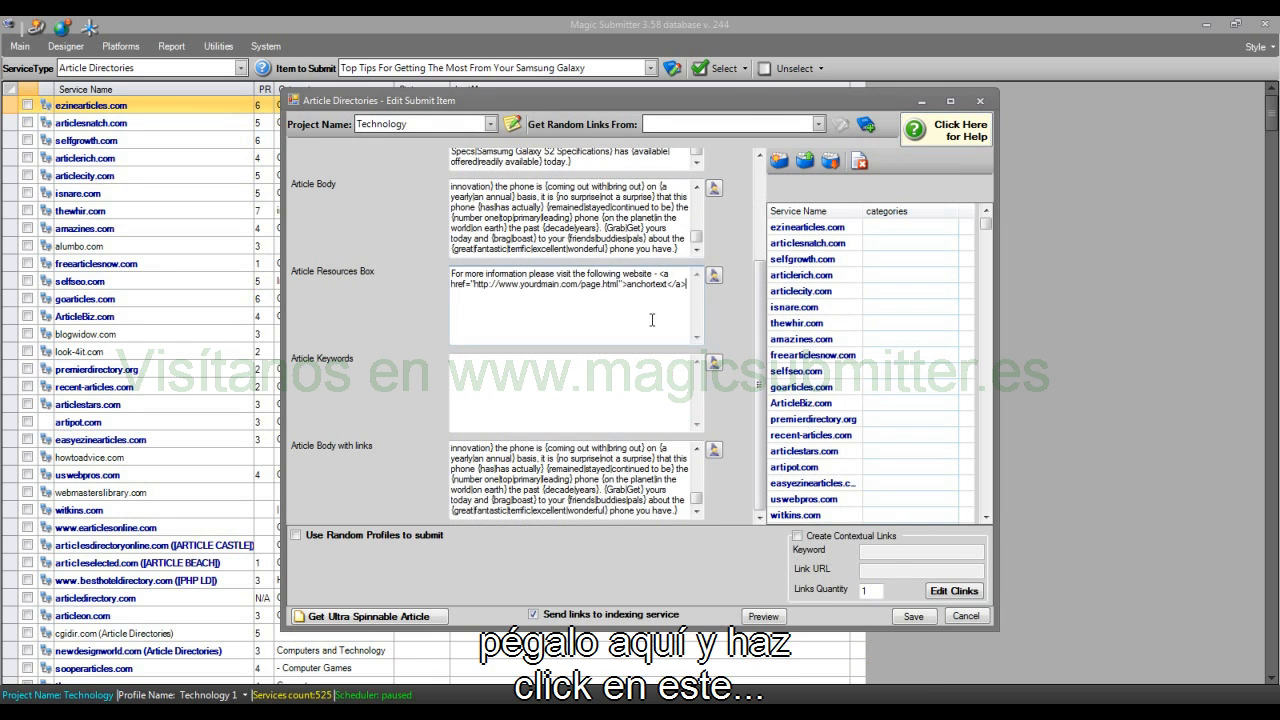
pyautogui.click(714, 277)
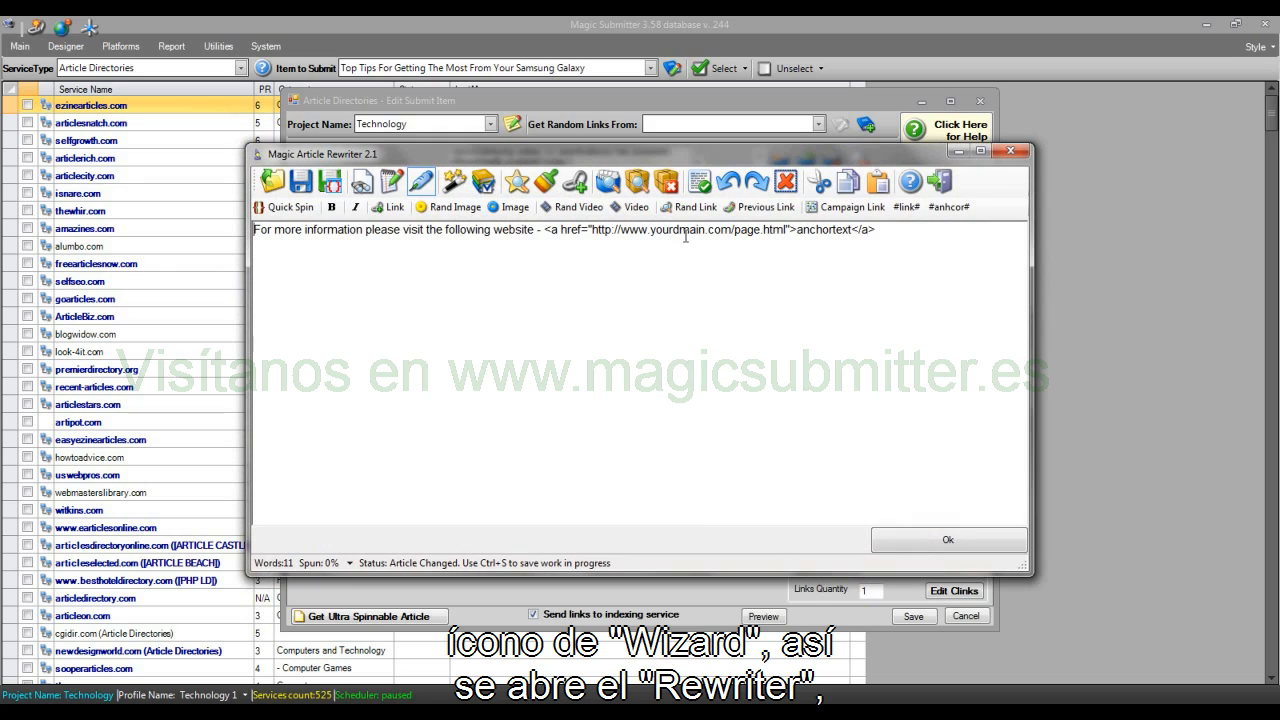
pyautogui.doubleClick(752, 230)
pyautogui.moveTo(752, 230); pyautogui.dragTo(628, 234)
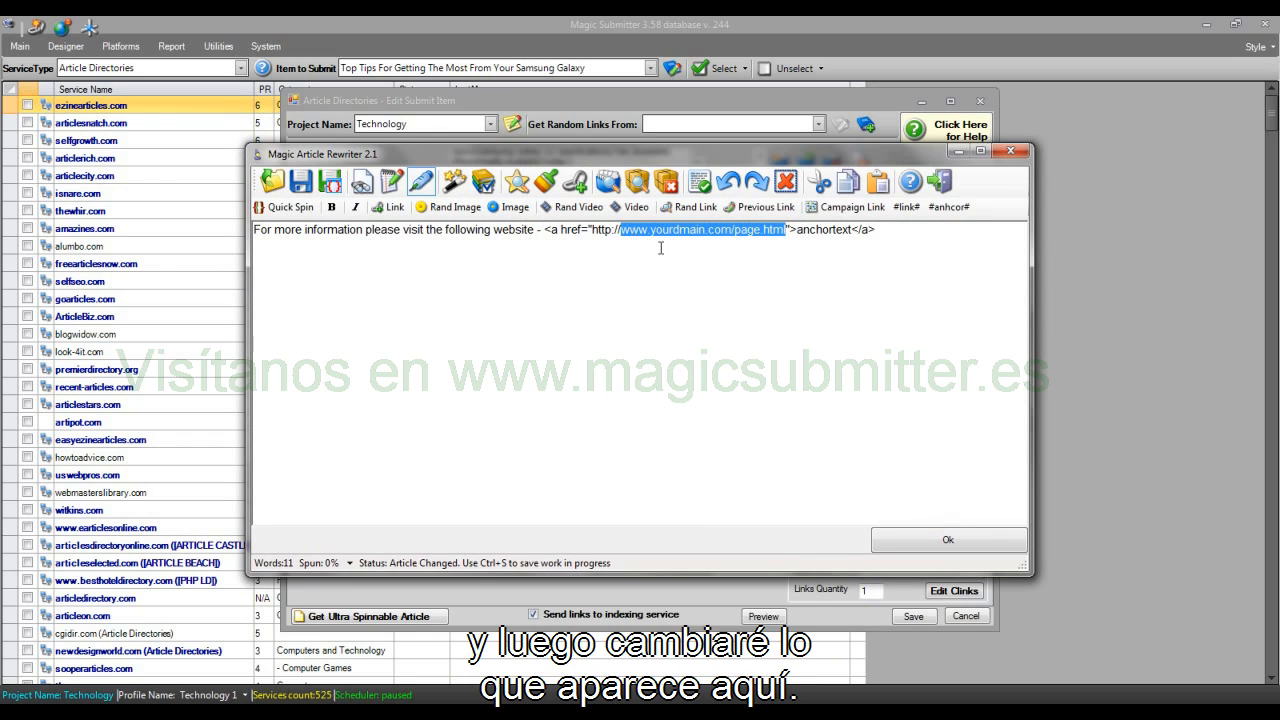
pyautogui.write('samsung')
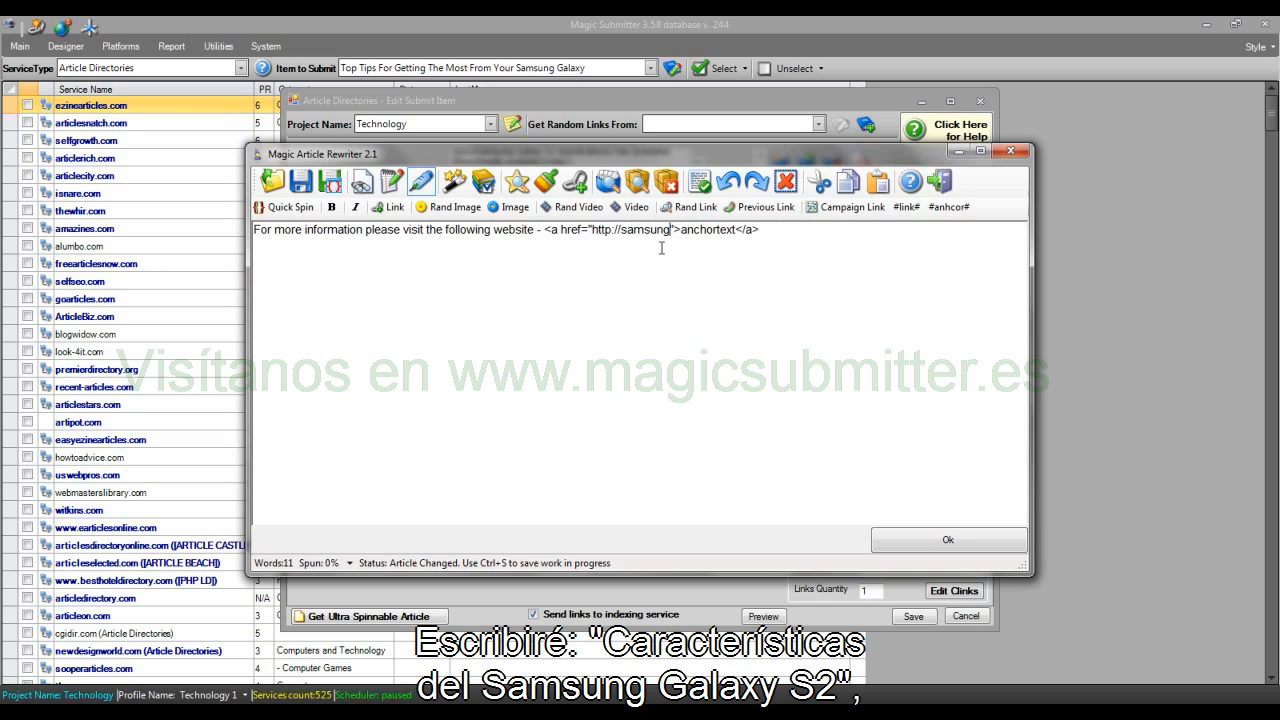
pyautogui.write('galaxys2')
pyautogui.write('specifications')
pyautogui.write('.com')
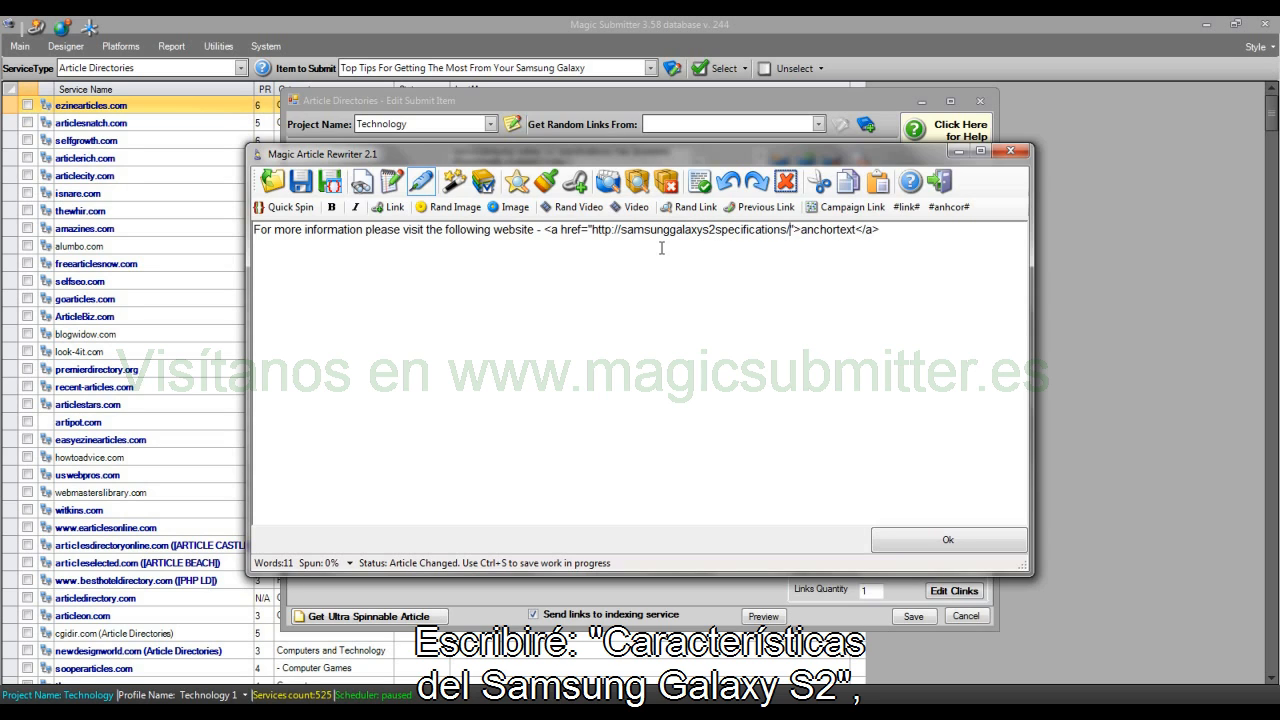
pyautogui.doubleClick(870, 230)
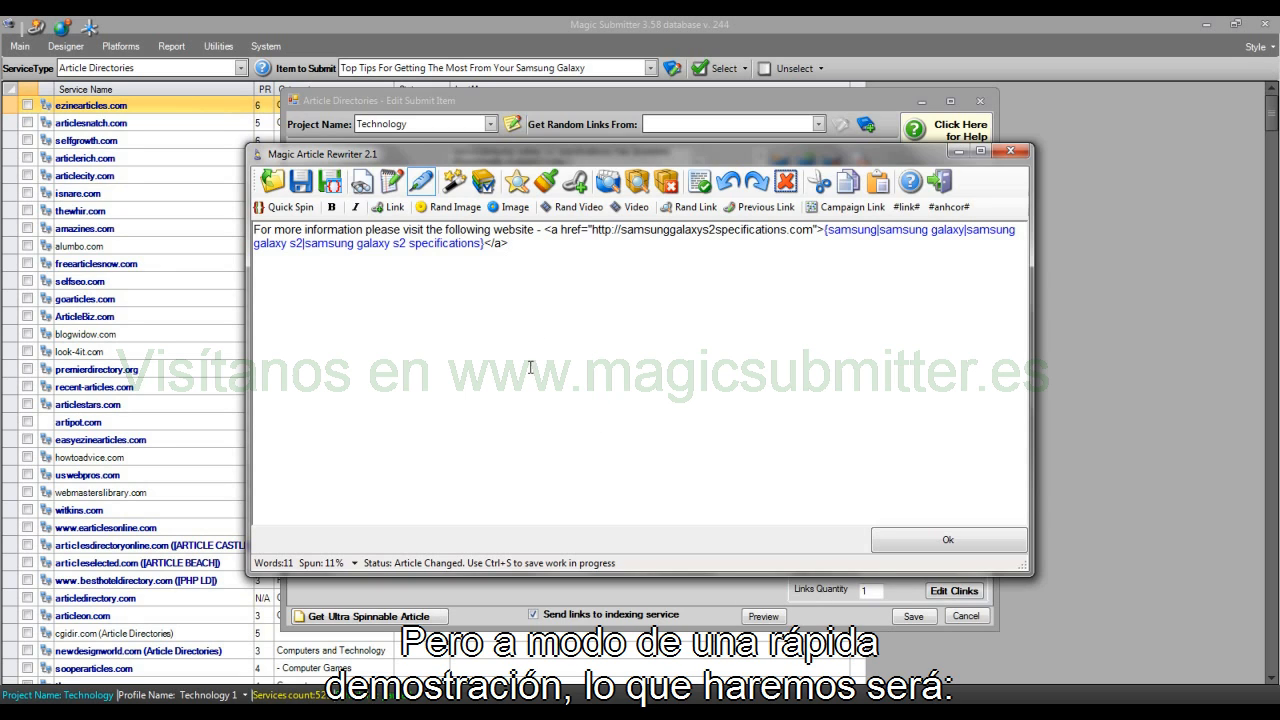
# Step: Highlight the spinnable phrases in the resource box text and open the synonyms for "For more information"
pyautogui.click(361, 183)
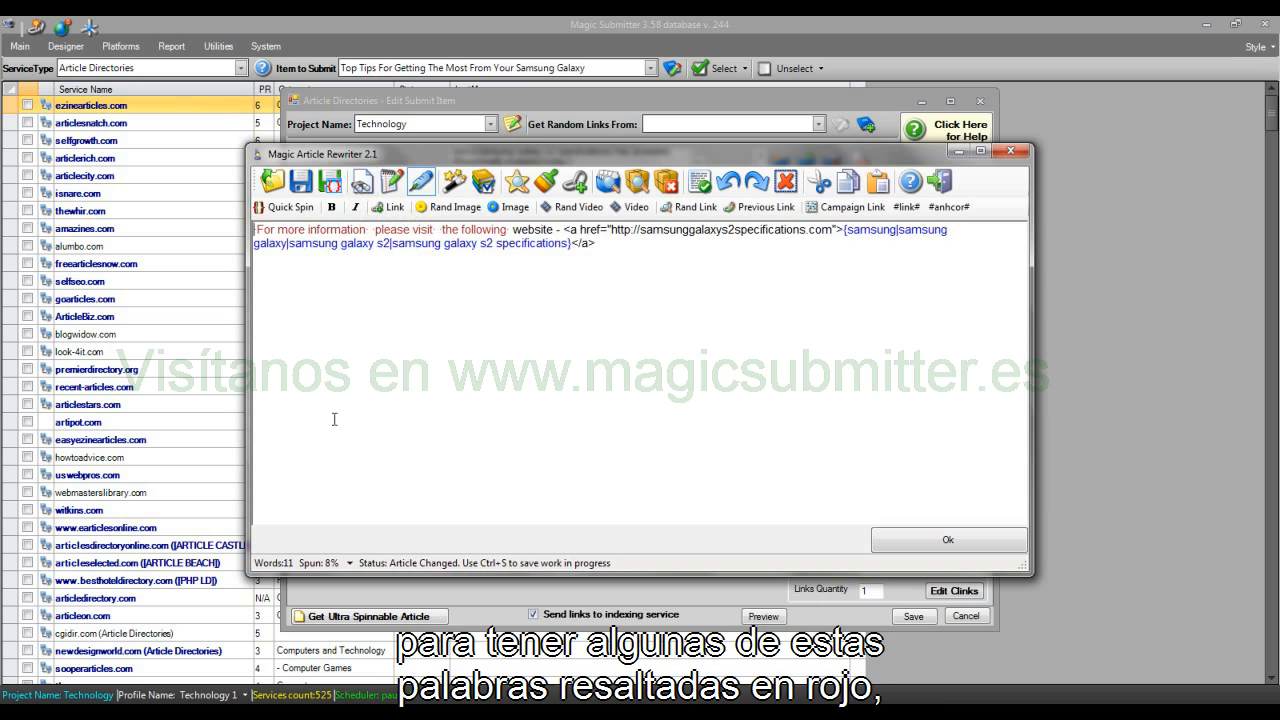
pyautogui.click(294, 231)
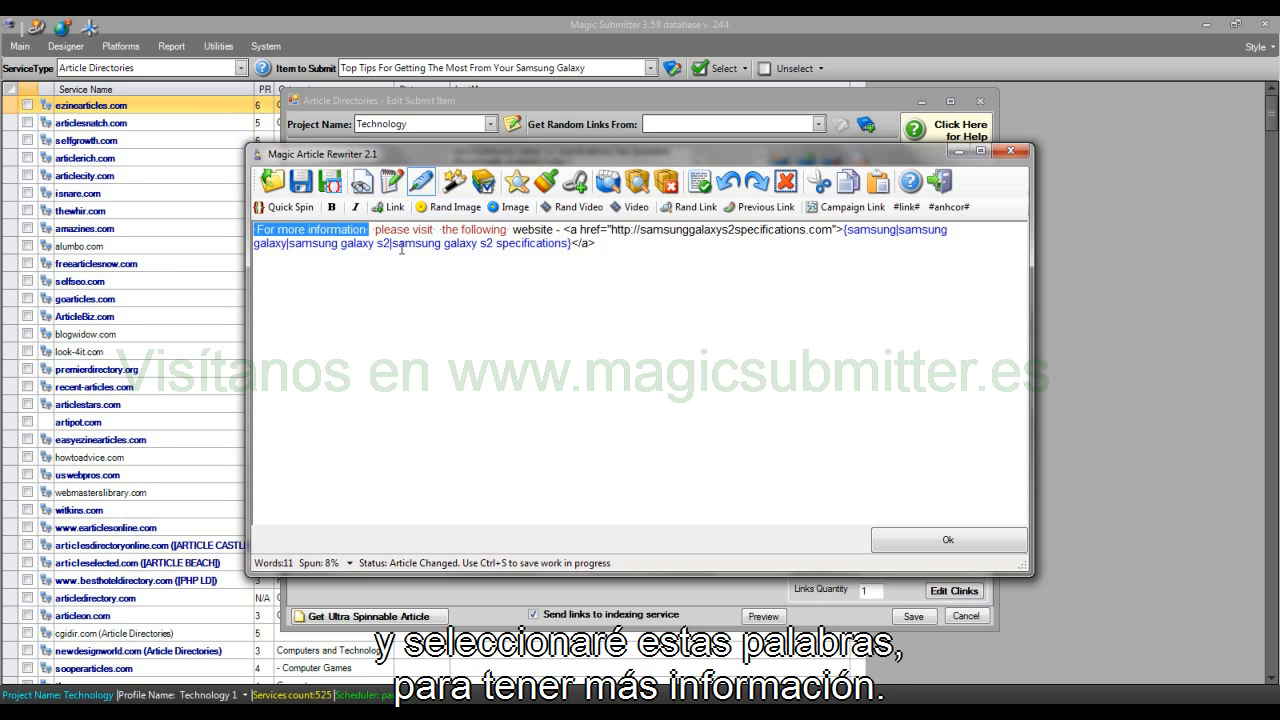
pyautogui.click(392, 187)
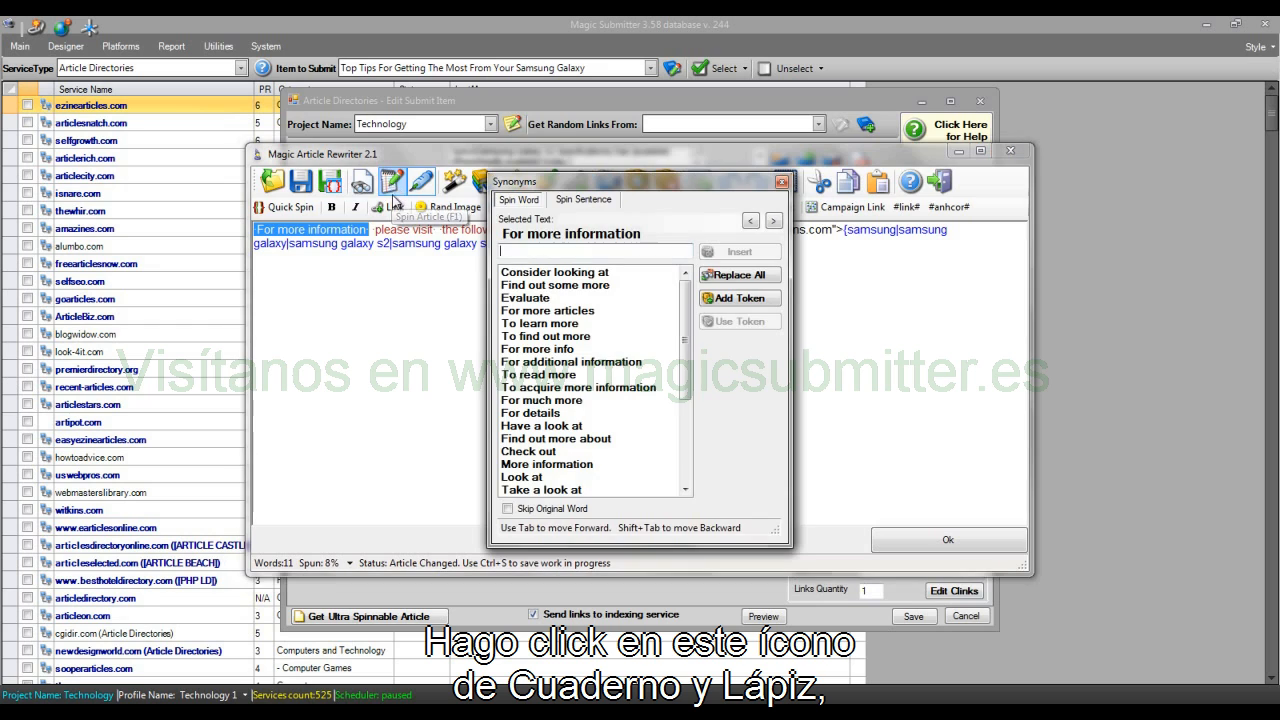
pyautogui.moveTo(636, 186); pyautogui.dragTo(706, 293)
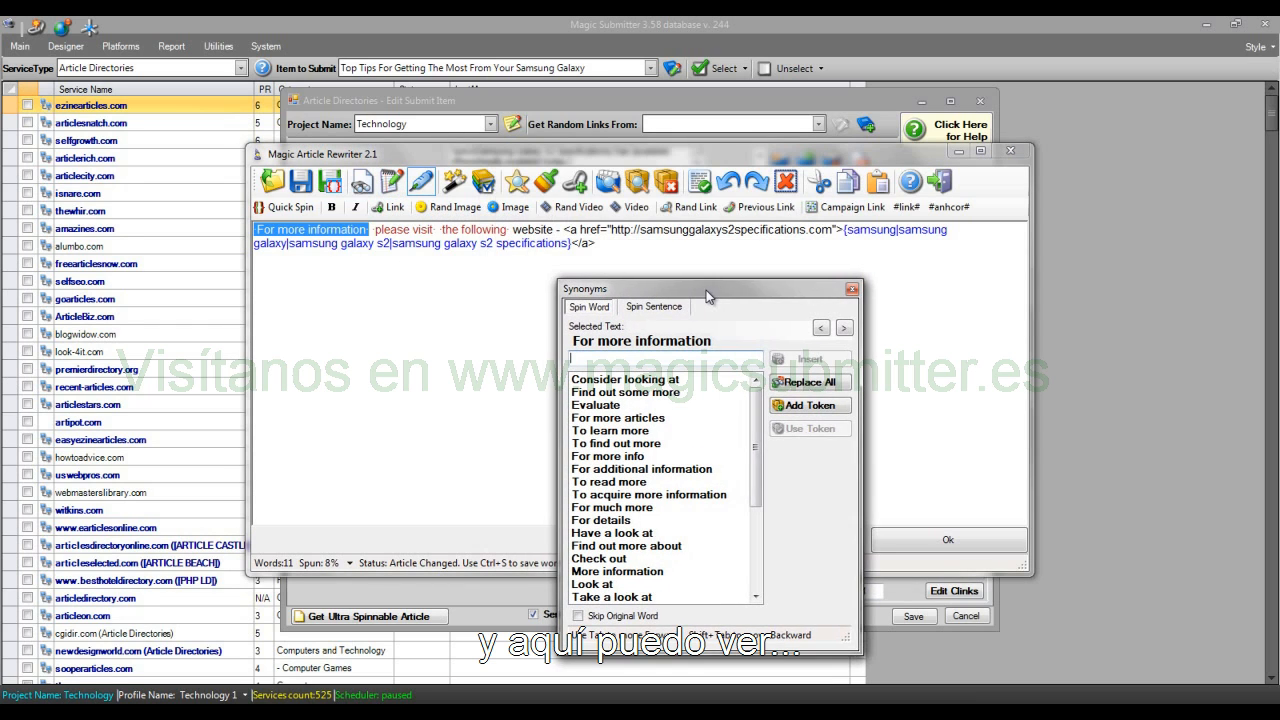
# Step: Add "For more articles", "To learn more", "To find out more", "For more info", "For additional information", "To read more" and "To acquire more information" as synonyms
pyautogui.click(653, 420)
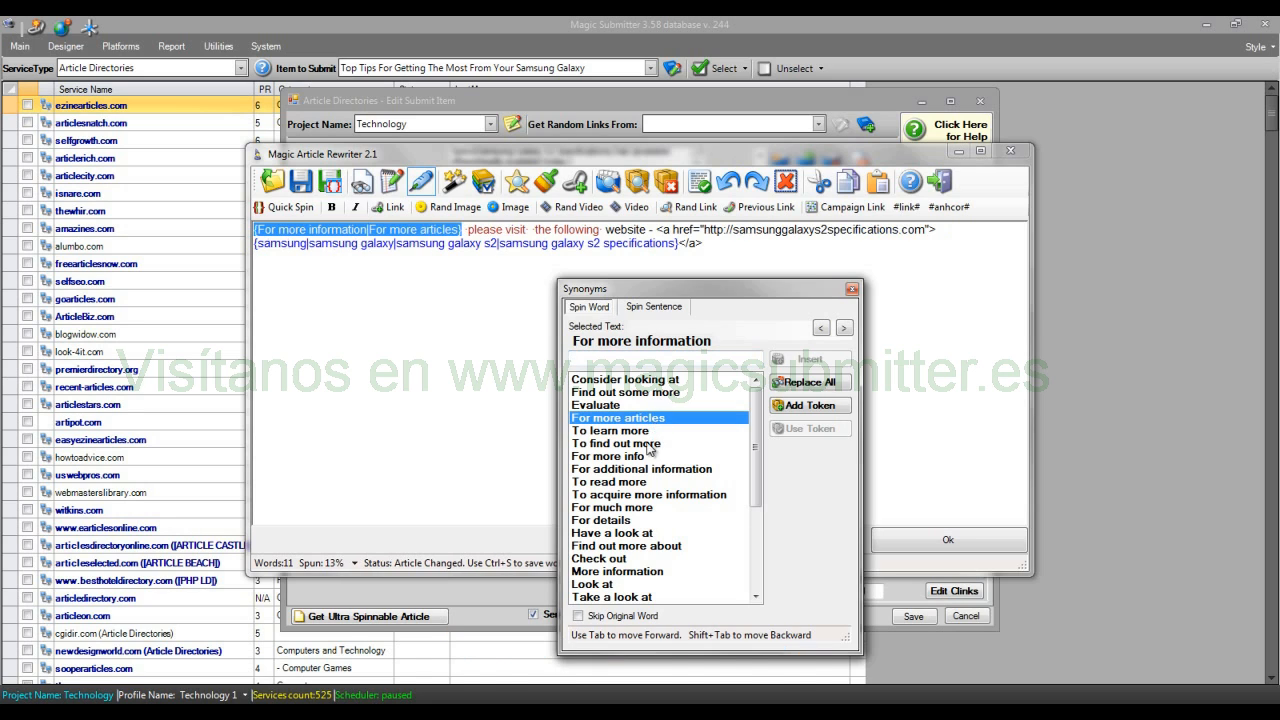
pyautogui.click(648, 431)
pyautogui.click(648, 444)
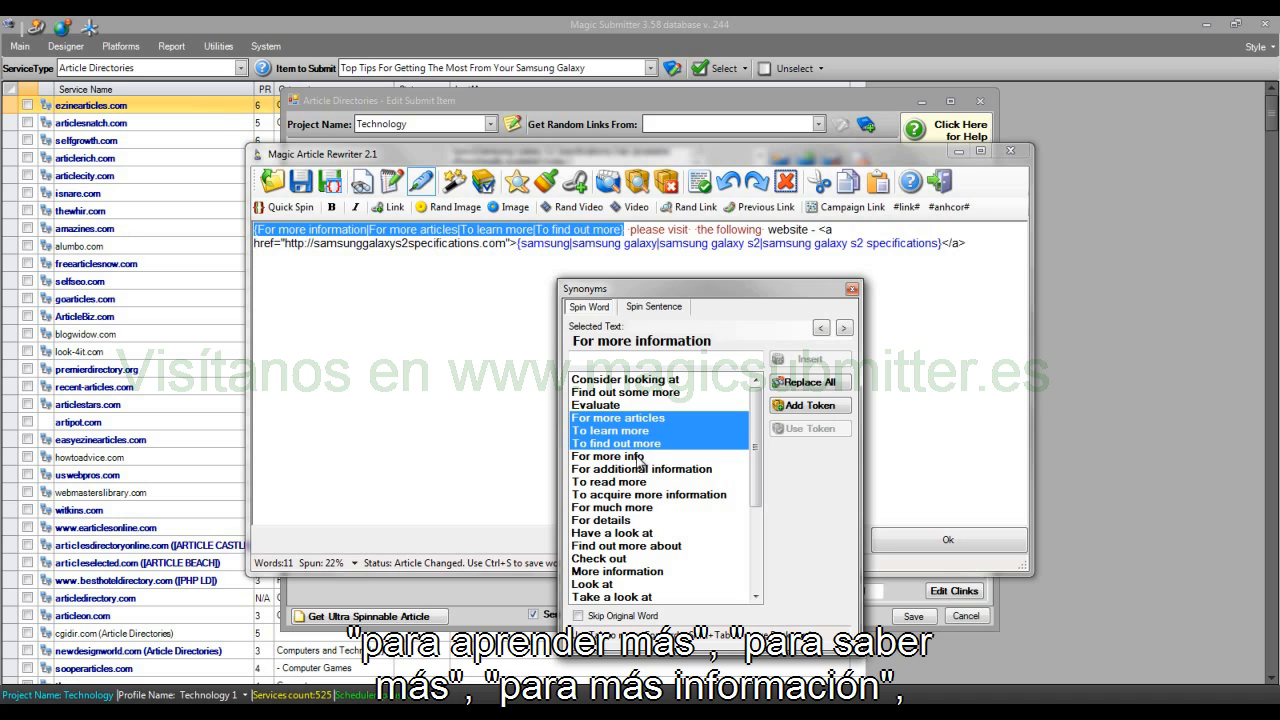
pyautogui.click(643, 457)
pyautogui.click(652, 469)
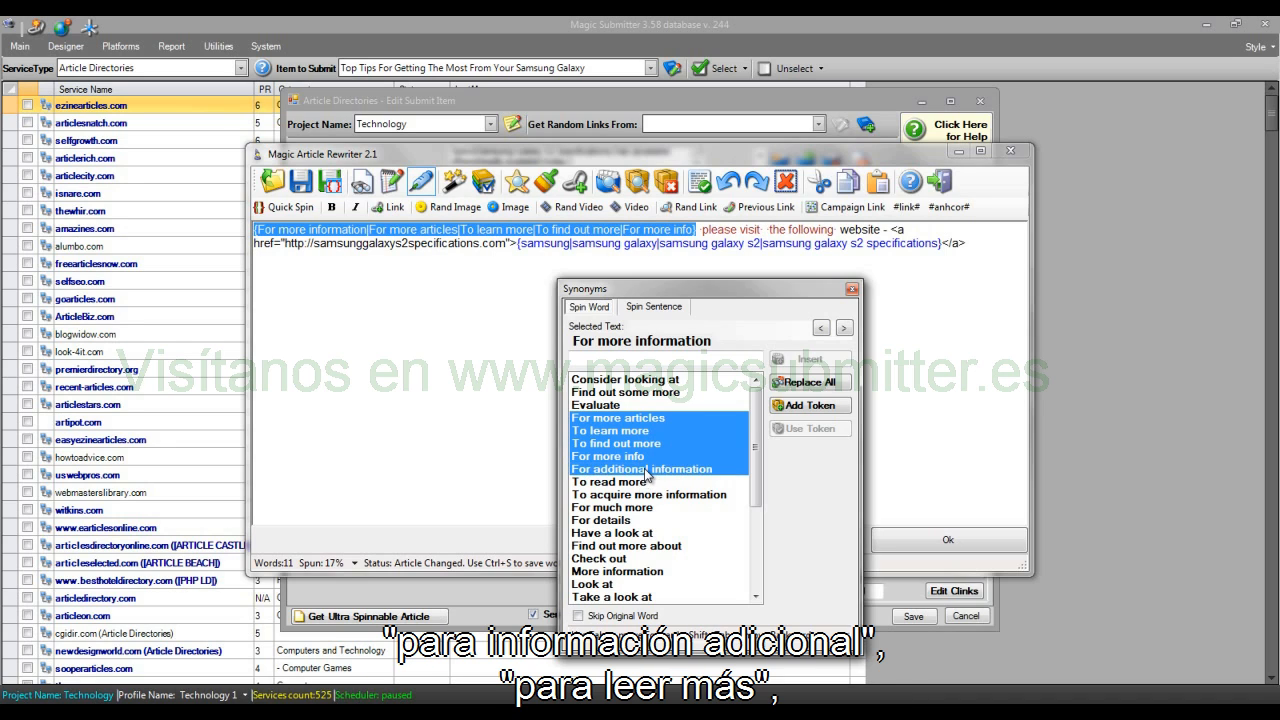
pyautogui.click(639, 484)
pyautogui.click(645, 495)
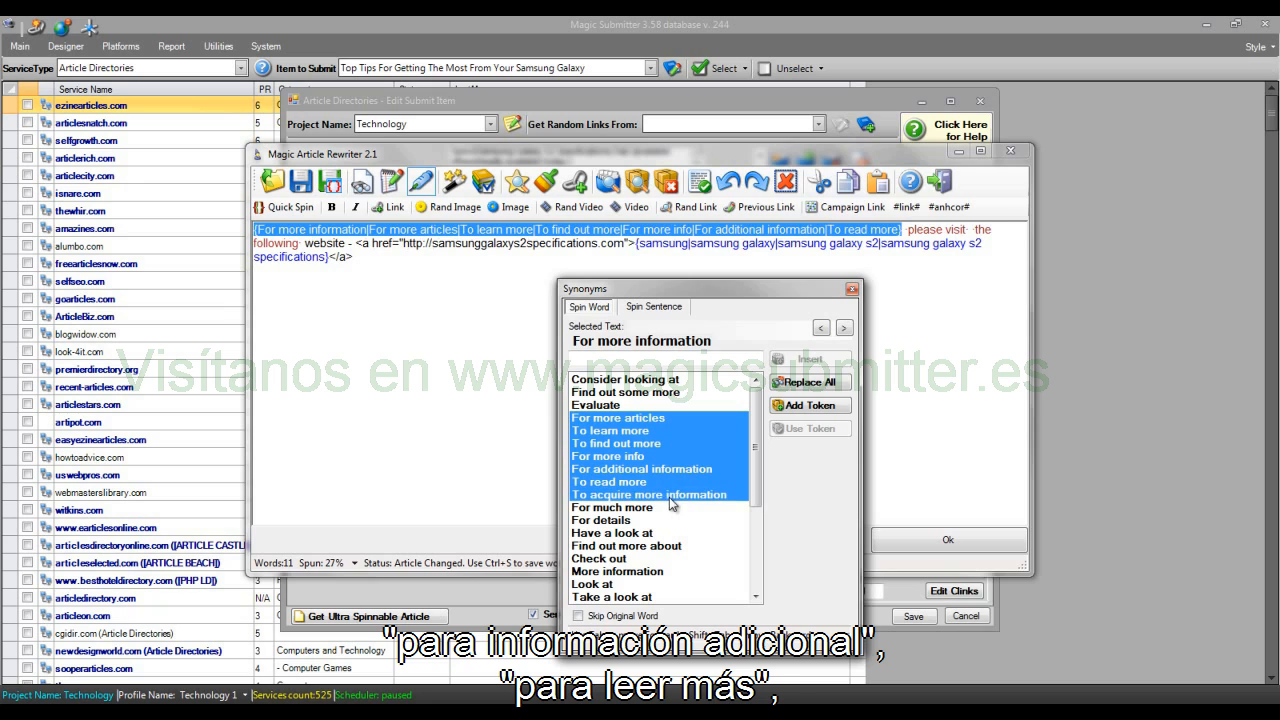
# Step: Spin "please visit" with the synonyms look over, check out, kindly visit, go to, please go to and please see
pyautogui.press('Tab')
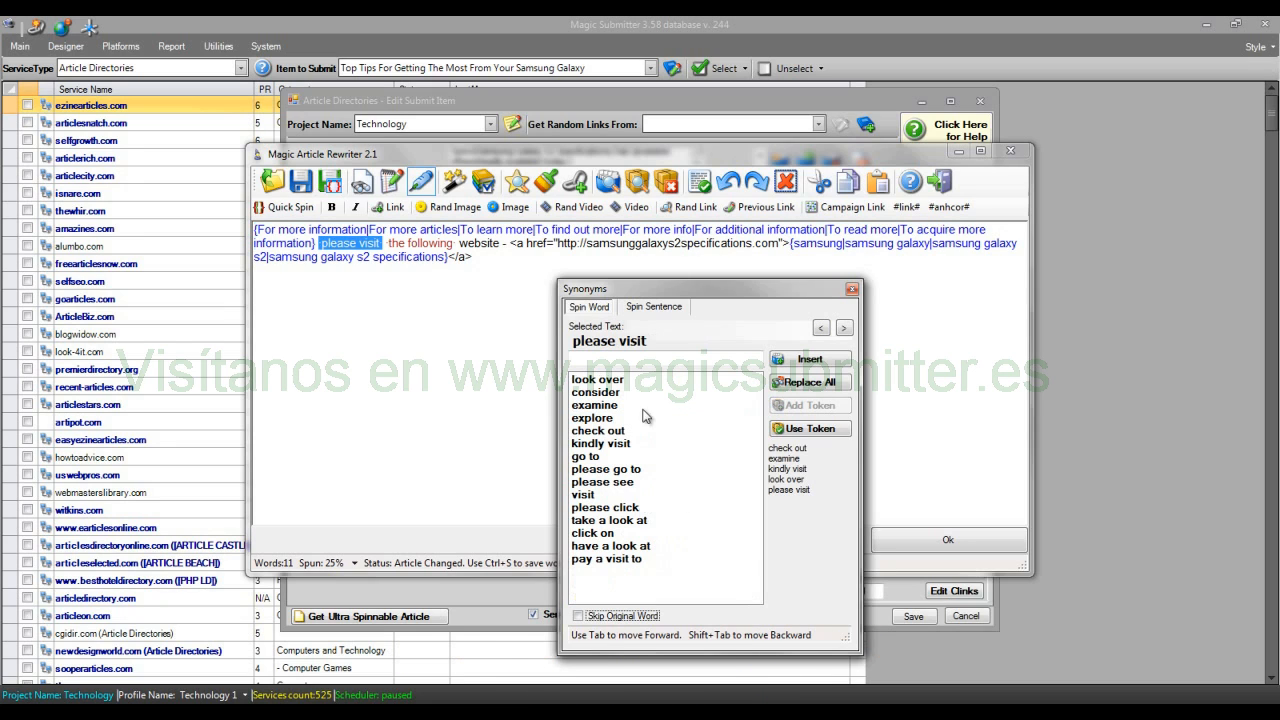
pyautogui.click(625, 381)
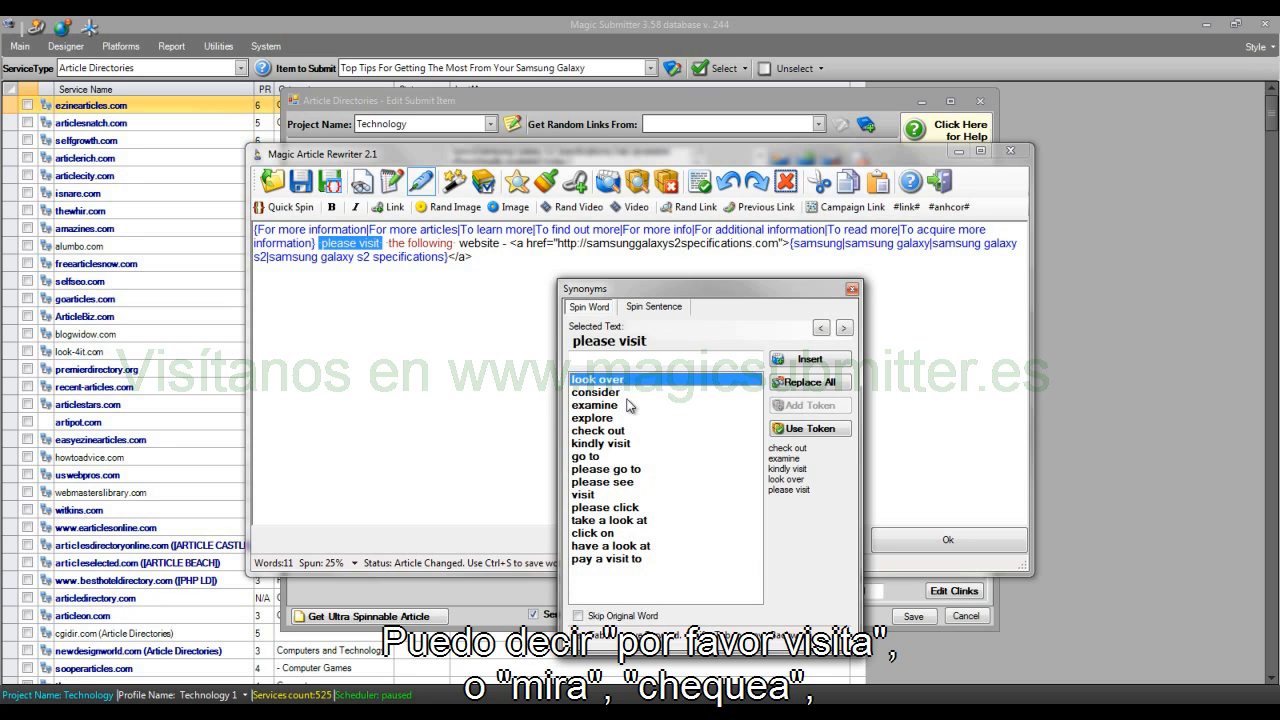
pyautogui.click(628, 431)
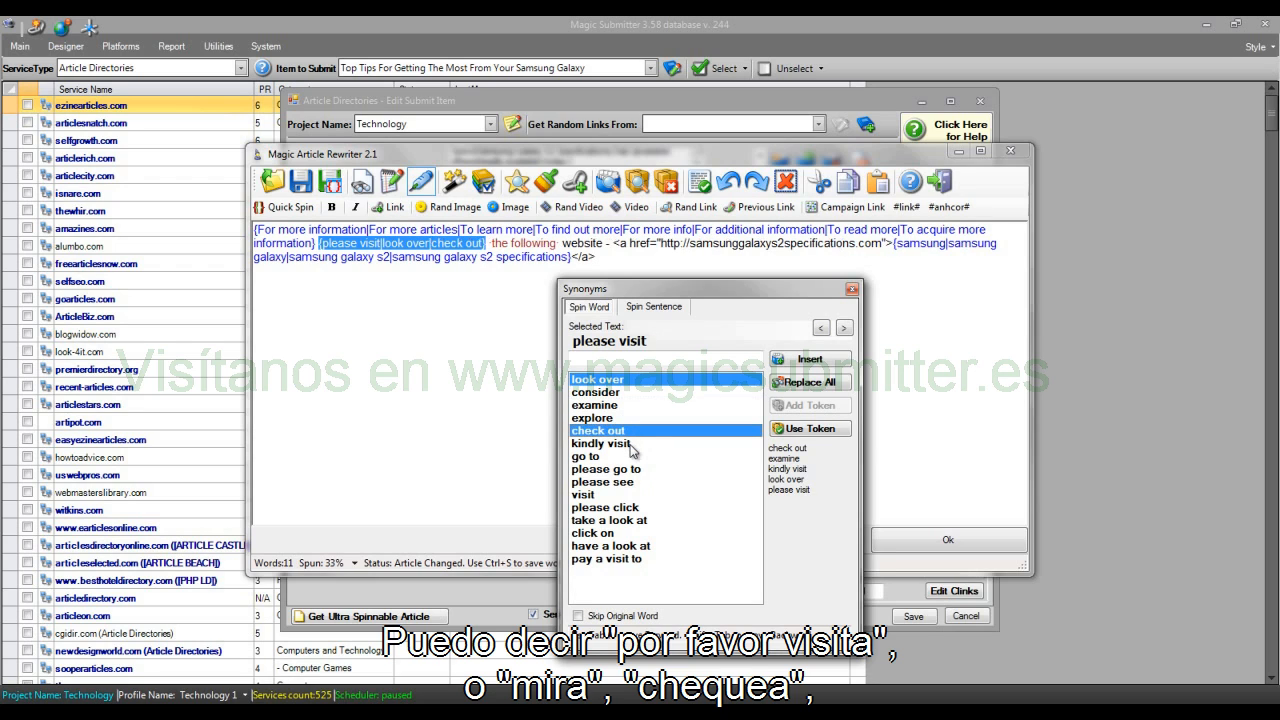
pyautogui.click(630, 443)
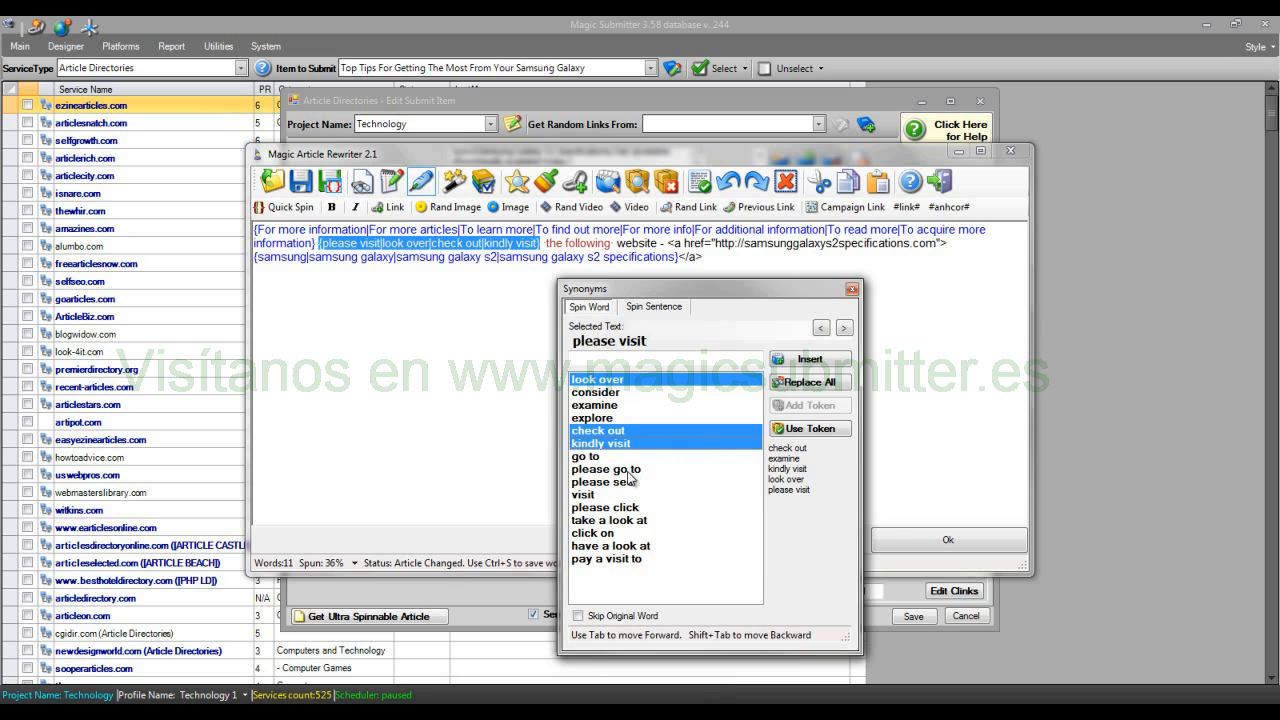
pyautogui.click(620, 469)
pyautogui.click(619, 456)
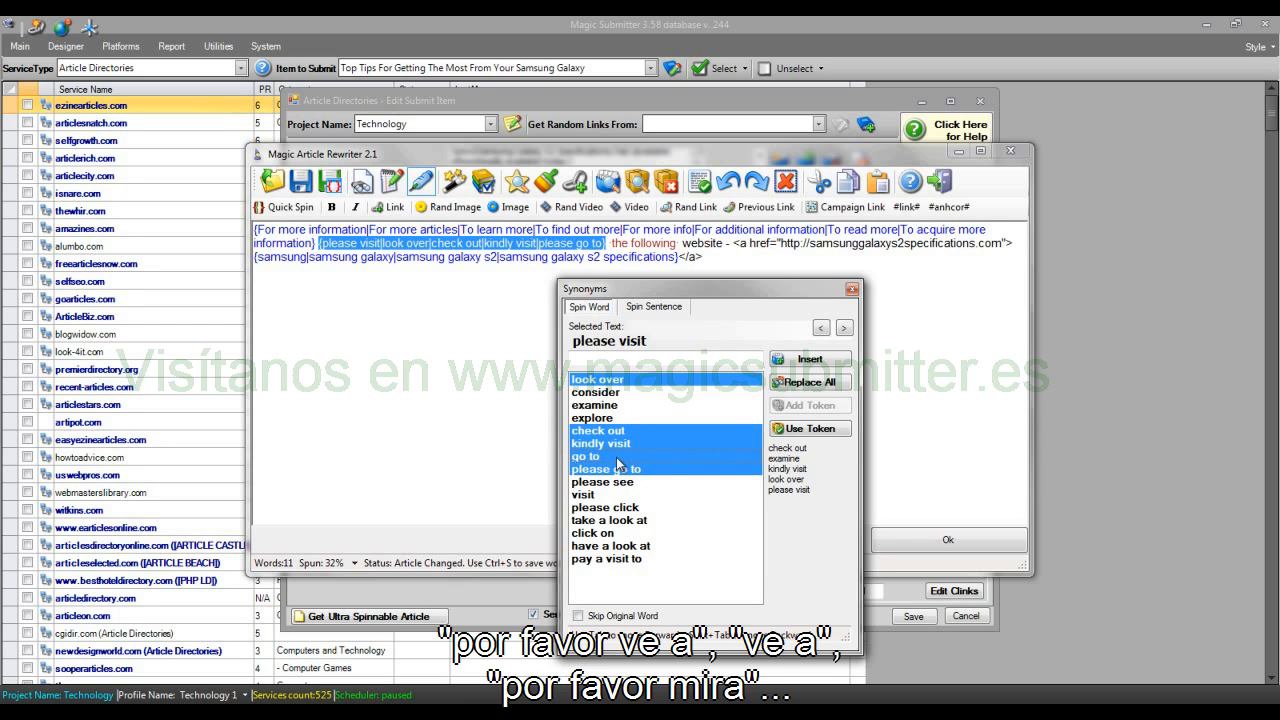
pyautogui.click(630, 482)
# Step: Leave "the following" unspun and spin "website" with web site, internet site, site and web page, closing the synonyms
pyautogui.hotkey('ctrl', 'Tab')
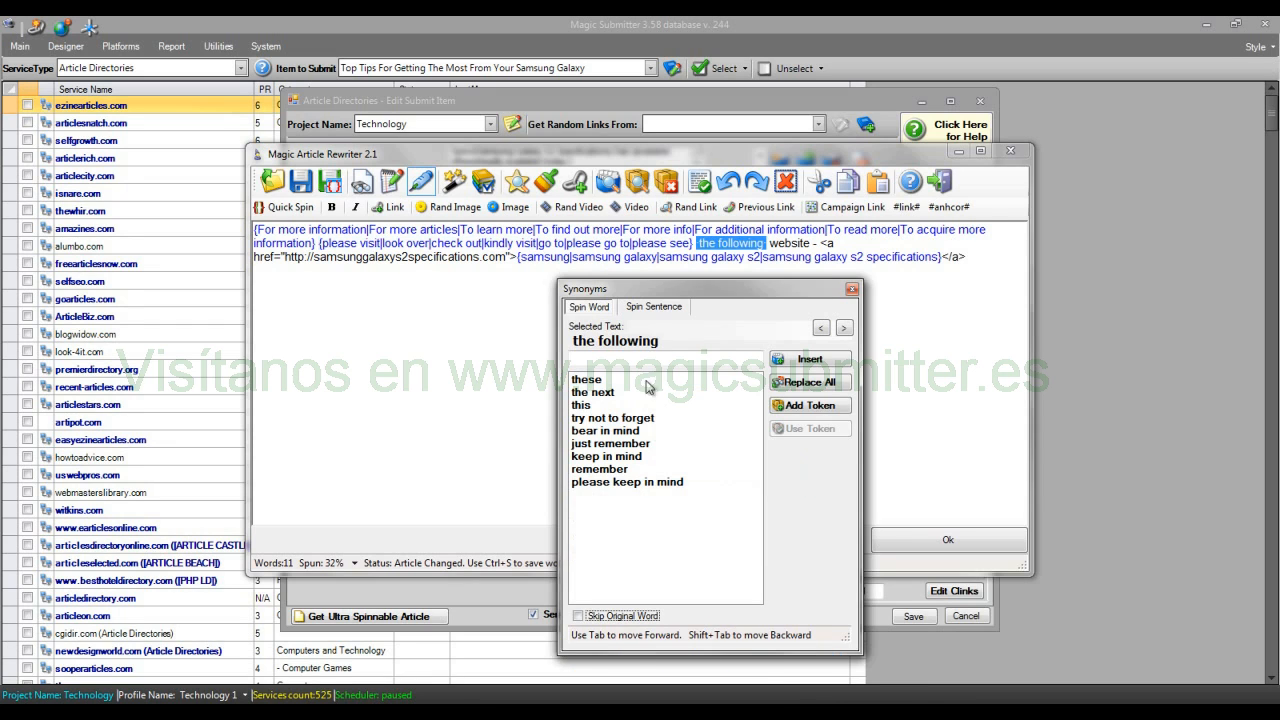
pyautogui.hotkey('ctrl', 'Tab')
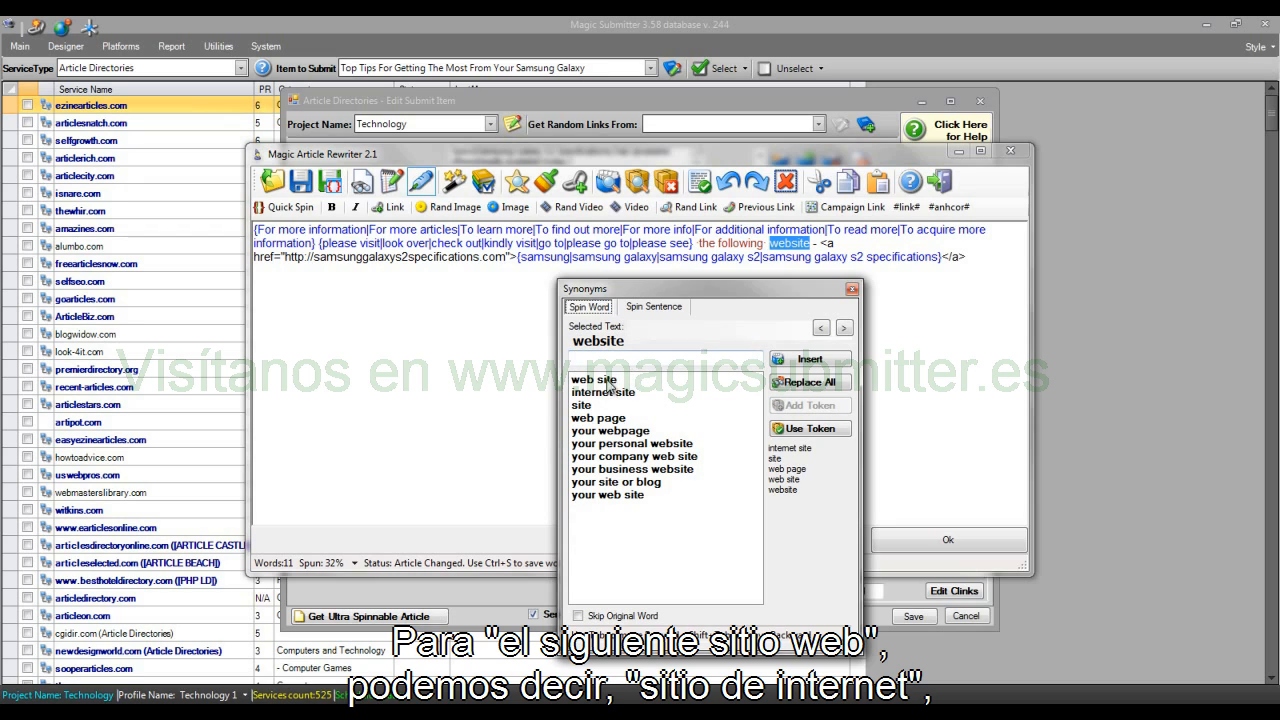
pyautogui.click(618, 382)
pyautogui.click(612, 393)
pyautogui.click(604, 406)
pyautogui.click(604, 418)
pyautogui.click(851, 290)
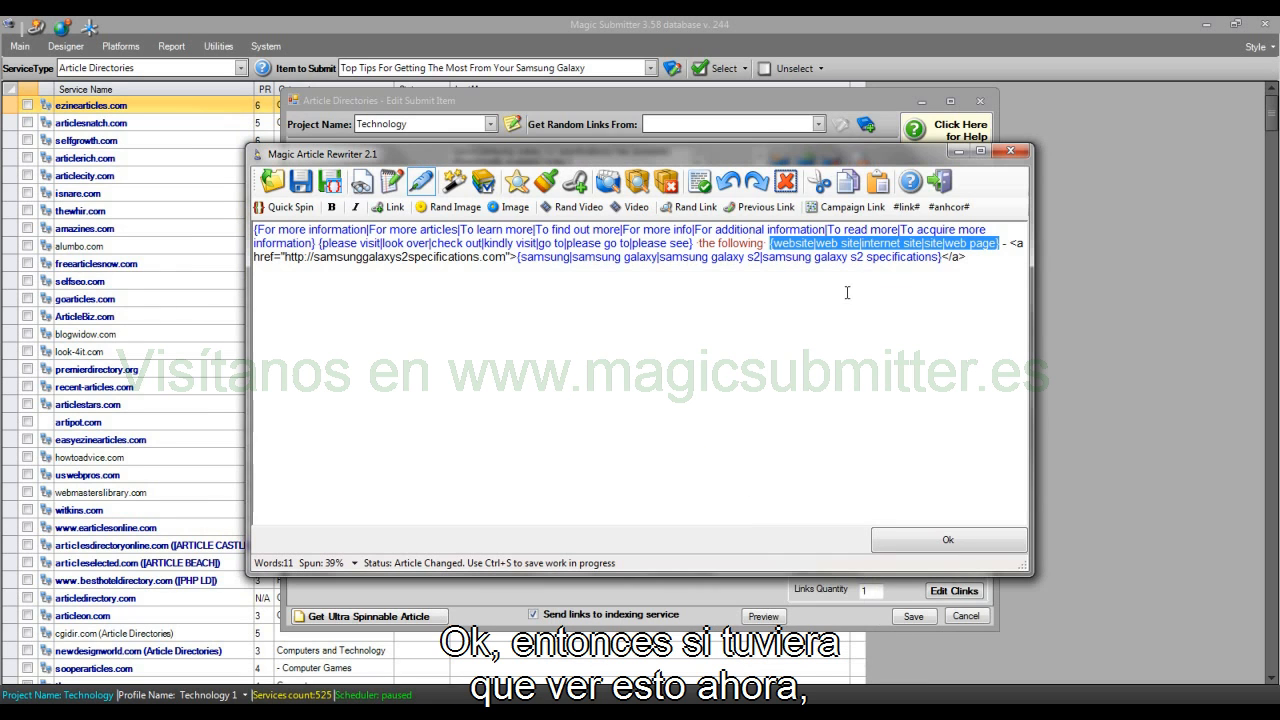
# Step: Generate several unique versions of the resource box text and compare their wording and anchor text
pyautogui.doubleClick(683, 257)
pyautogui.click(455, 182)
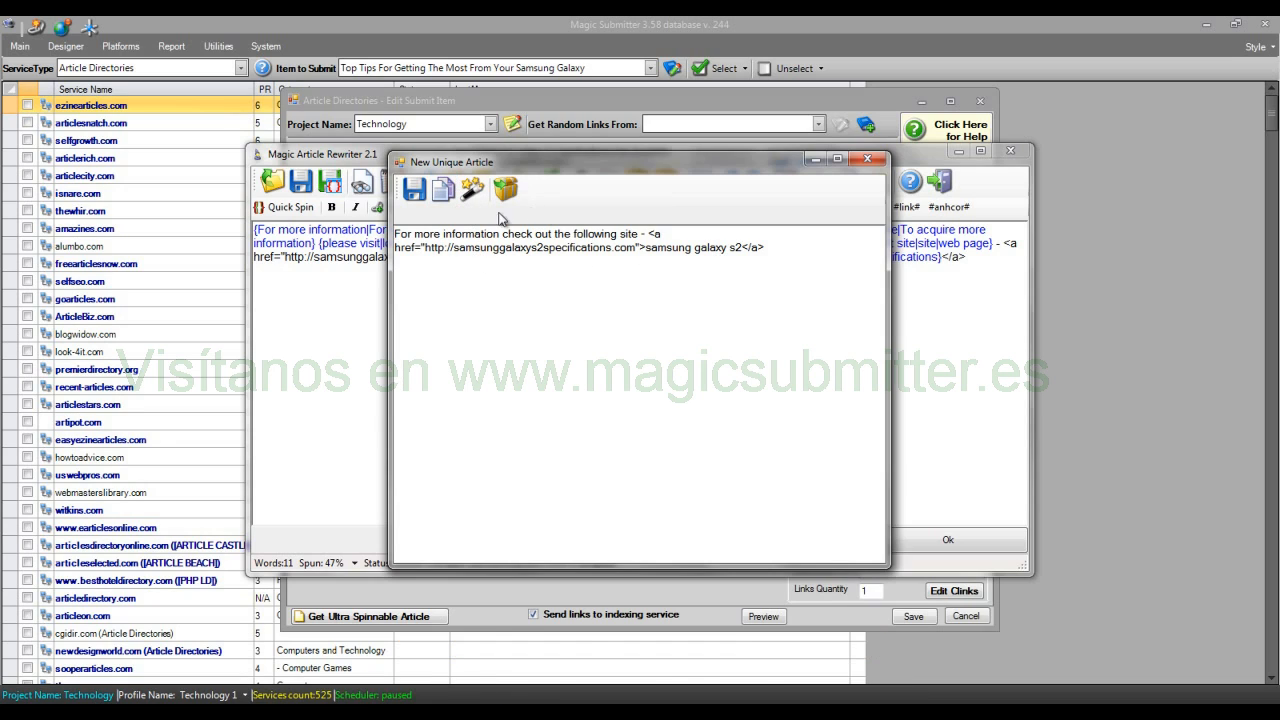
pyautogui.moveTo(742, 250); pyautogui.dragTo(675, 256)
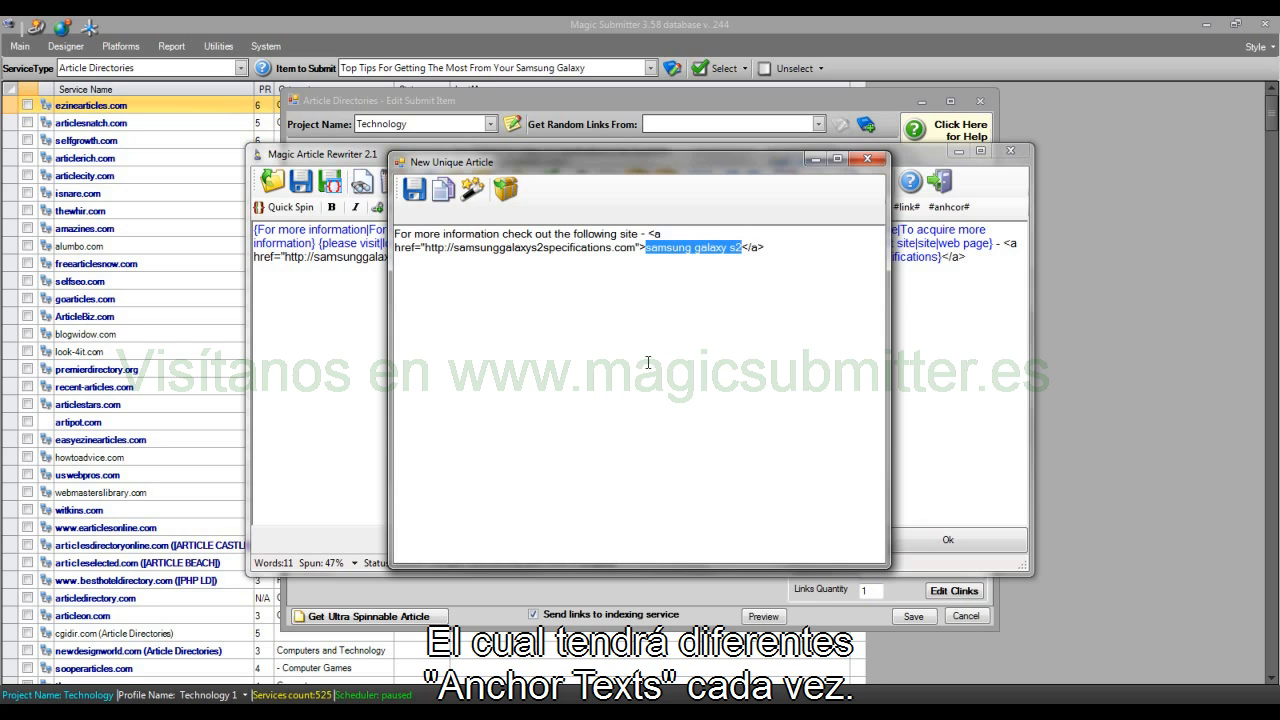
pyautogui.click(472, 189)
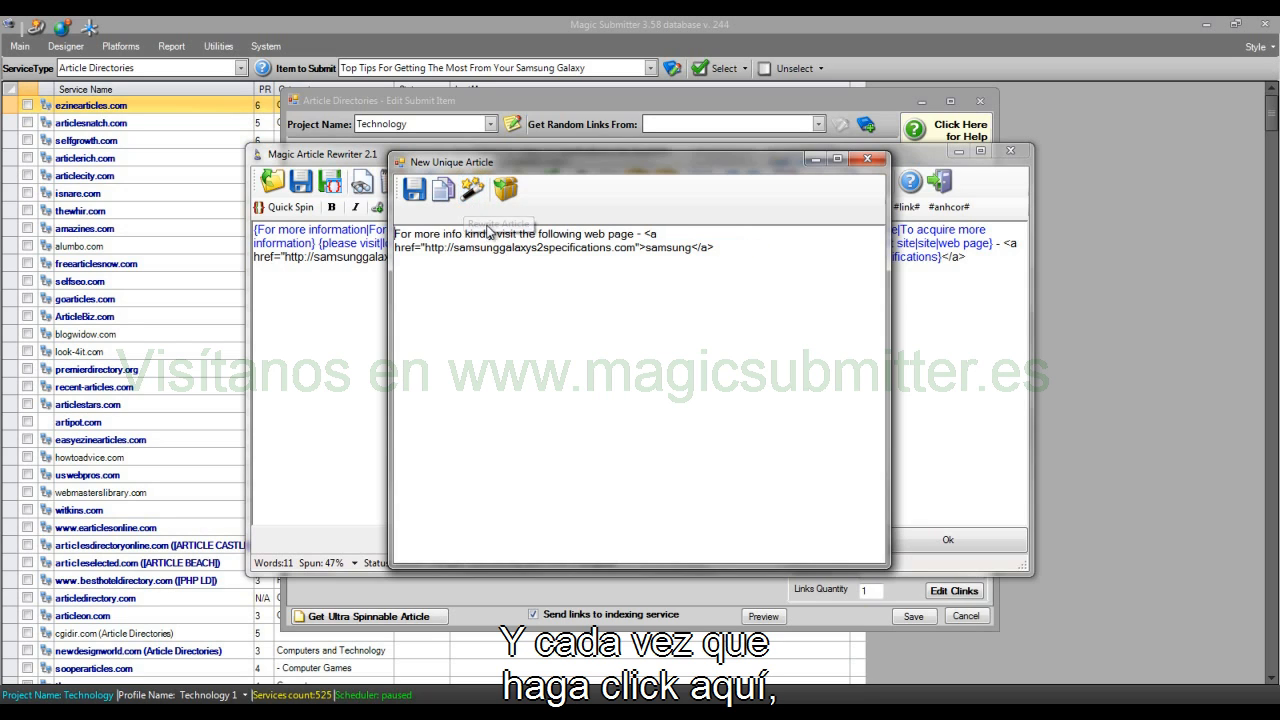
pyautogui.click(472, 189)
pyautogui.click(472, 189)
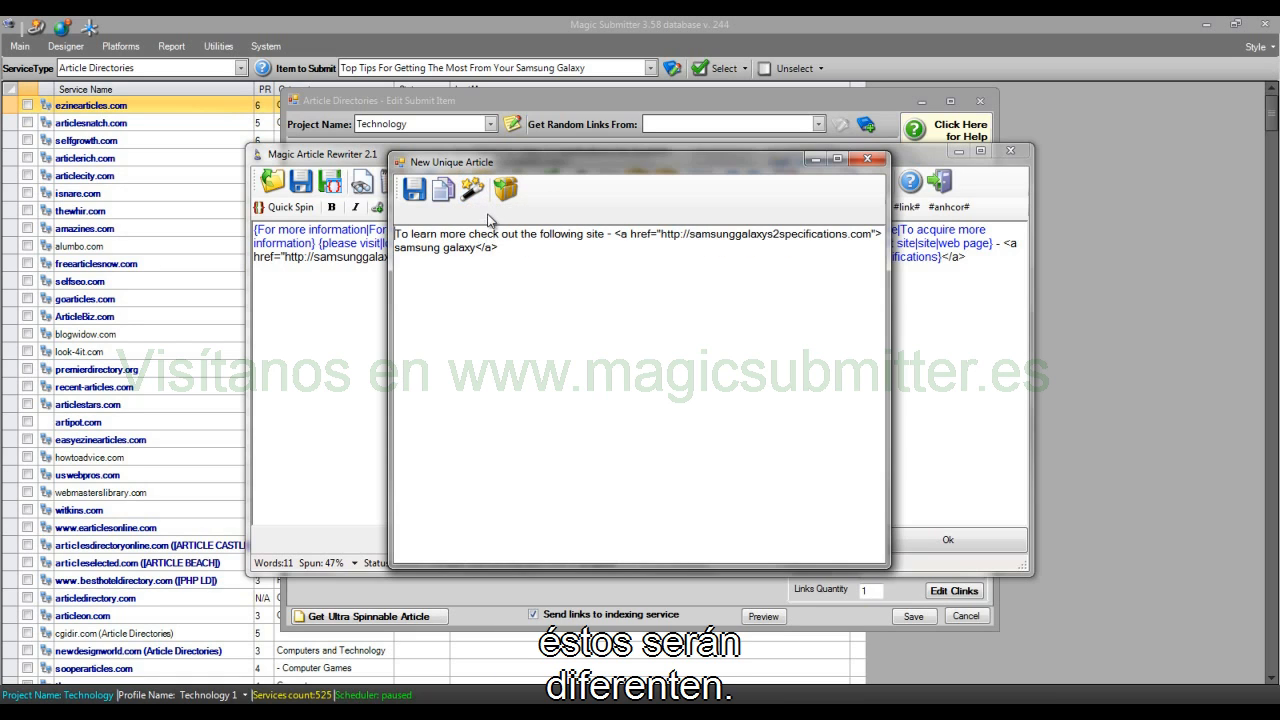
pyautogui.click(472, 189)
pyautogui.click(472, 189)
pyautogui.click(472, 189)
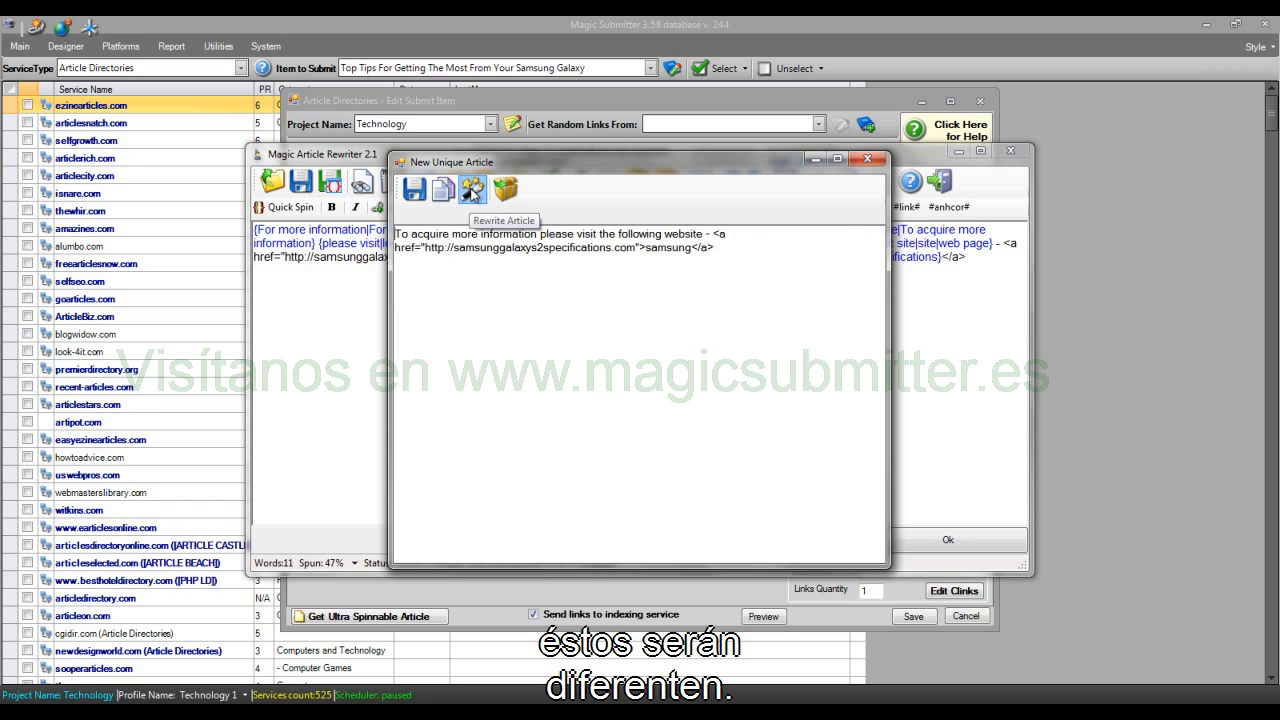
pyautogui.click(472, 189)
pyautogui.click(472, 189)
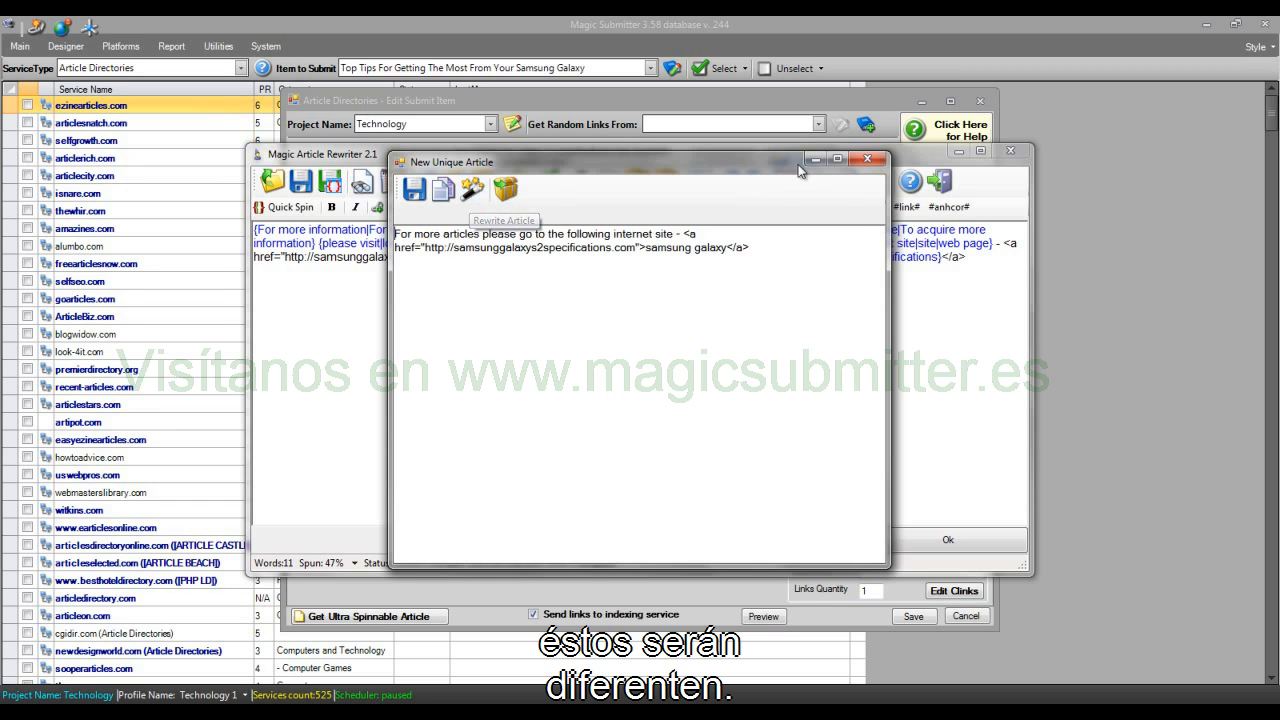
pyautogui.click(867, 159)
# Step: Add "click here", "find out more" and "visit" as further variations inside the link's spun anchor text
pyautogui.moveTo(944, 256); pyautogui.dragTo(519, 257)
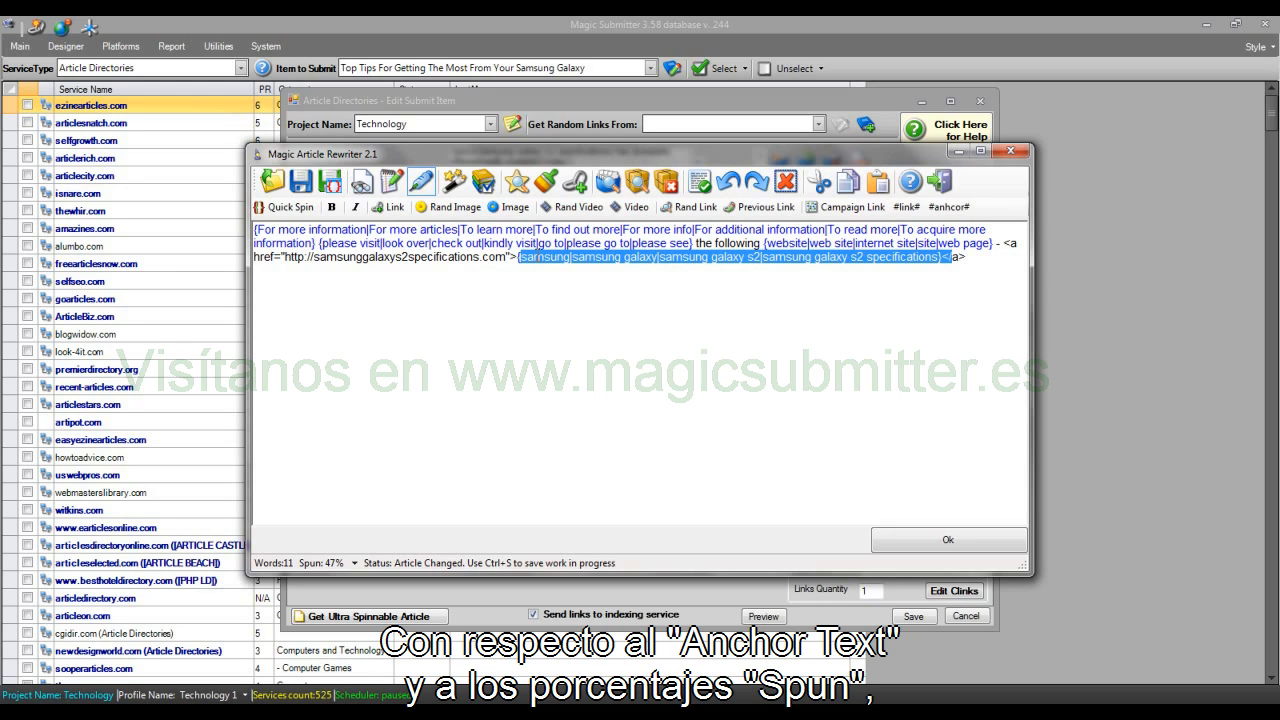
pyautogui.click(955, 259)
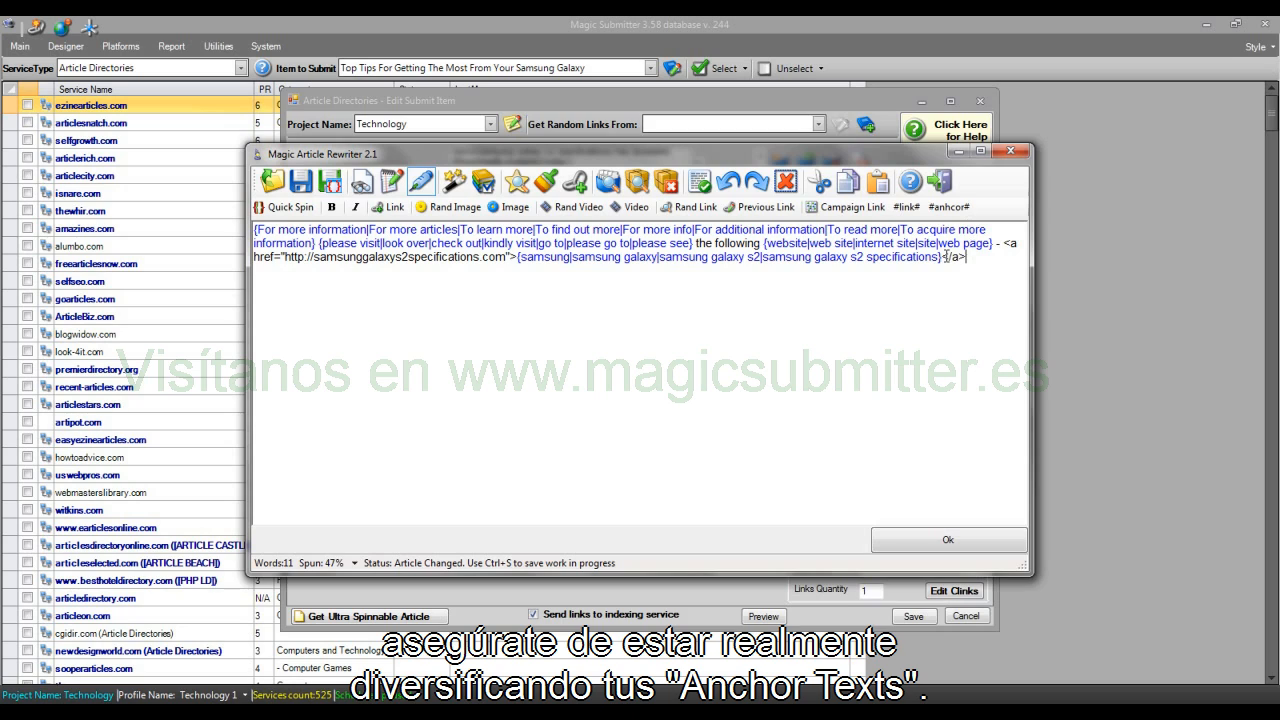
pyautogui.moveTo(941, 257); pyautogui.dragTo(952, 257)
pyautogui.press('Left')
pyautogui.write('}')
pyautogui.write('click here')
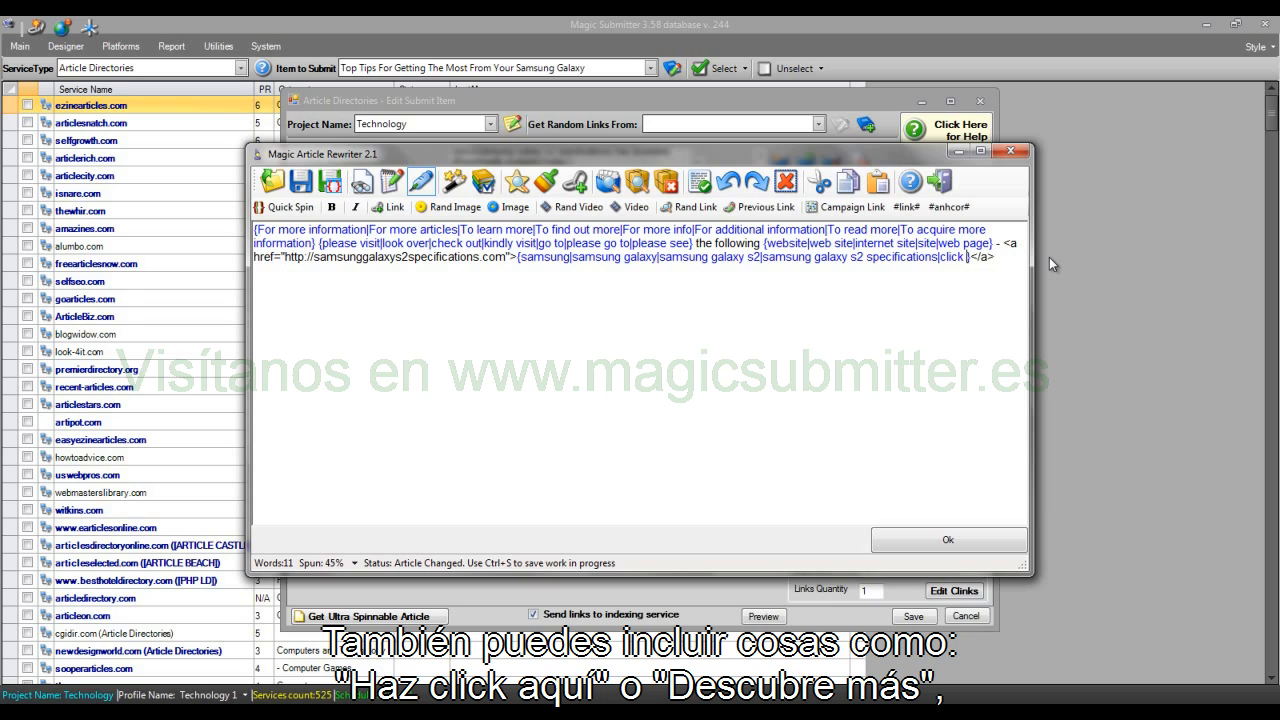
pyautogui.write('|find out m')
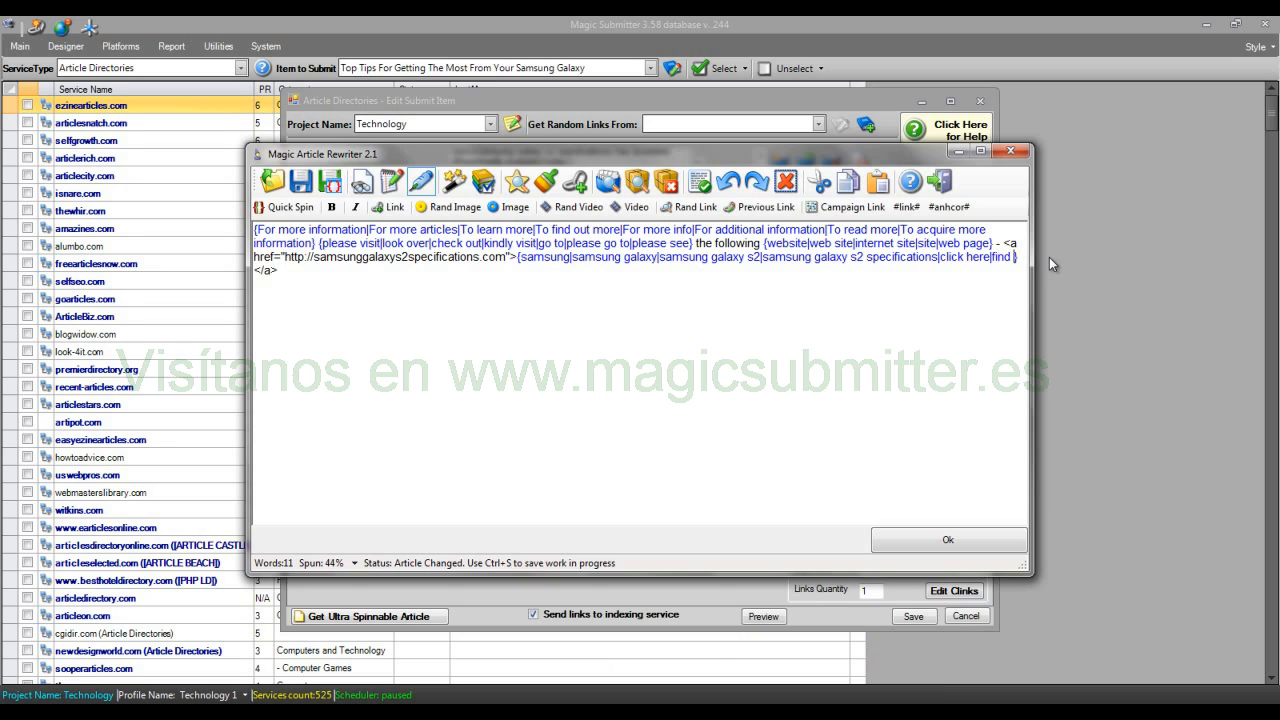
pyautogui.write('ore')
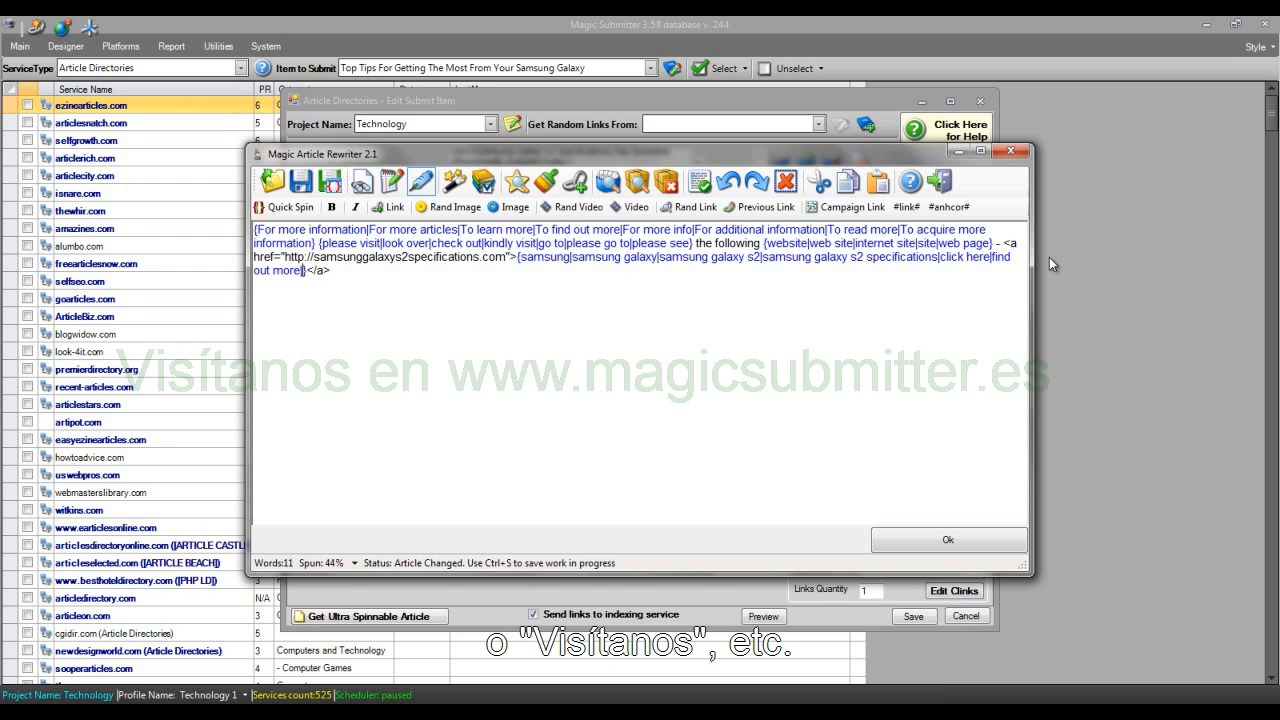
pyautogui.write('|visit')
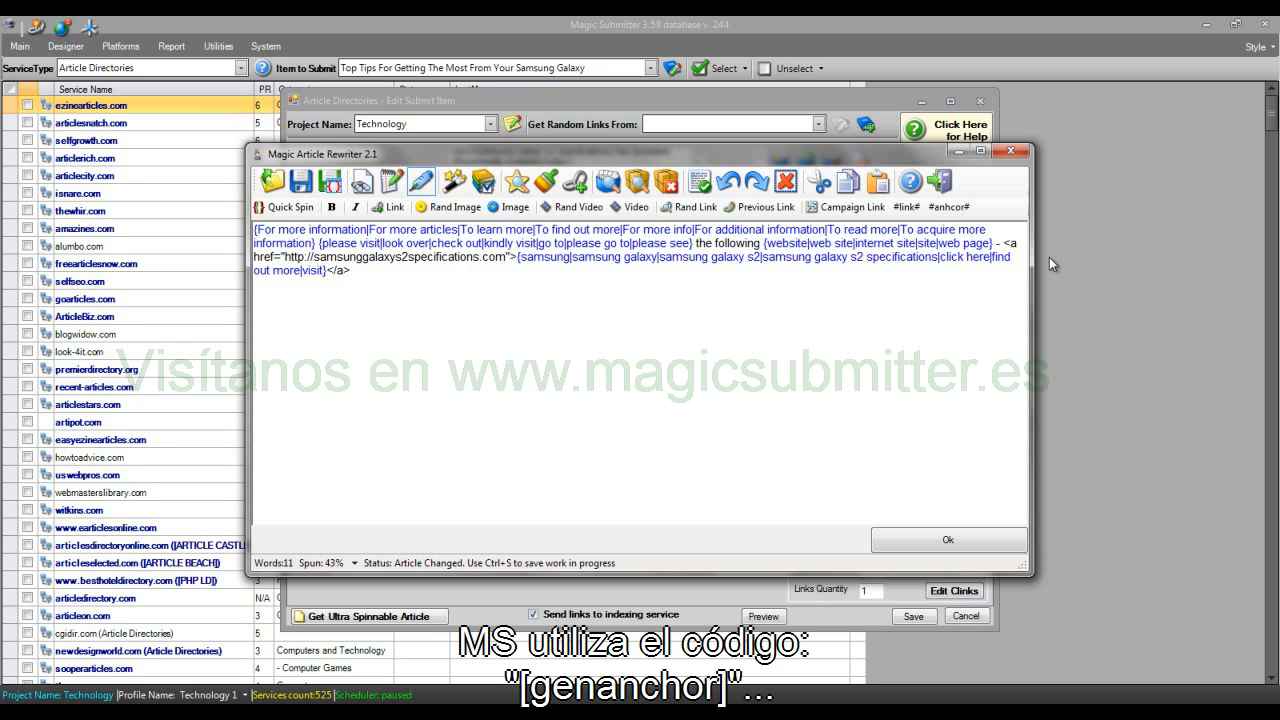
pyautogui.write('|[genanchor]')
# Step: Add a separate [genanchor] test line below the resource box text, after a blank line
pyautogui.click(643, 279)
pyautogui.press('Return')
pyautogui.press('Return')
pyautogui.write('[genanchor]')
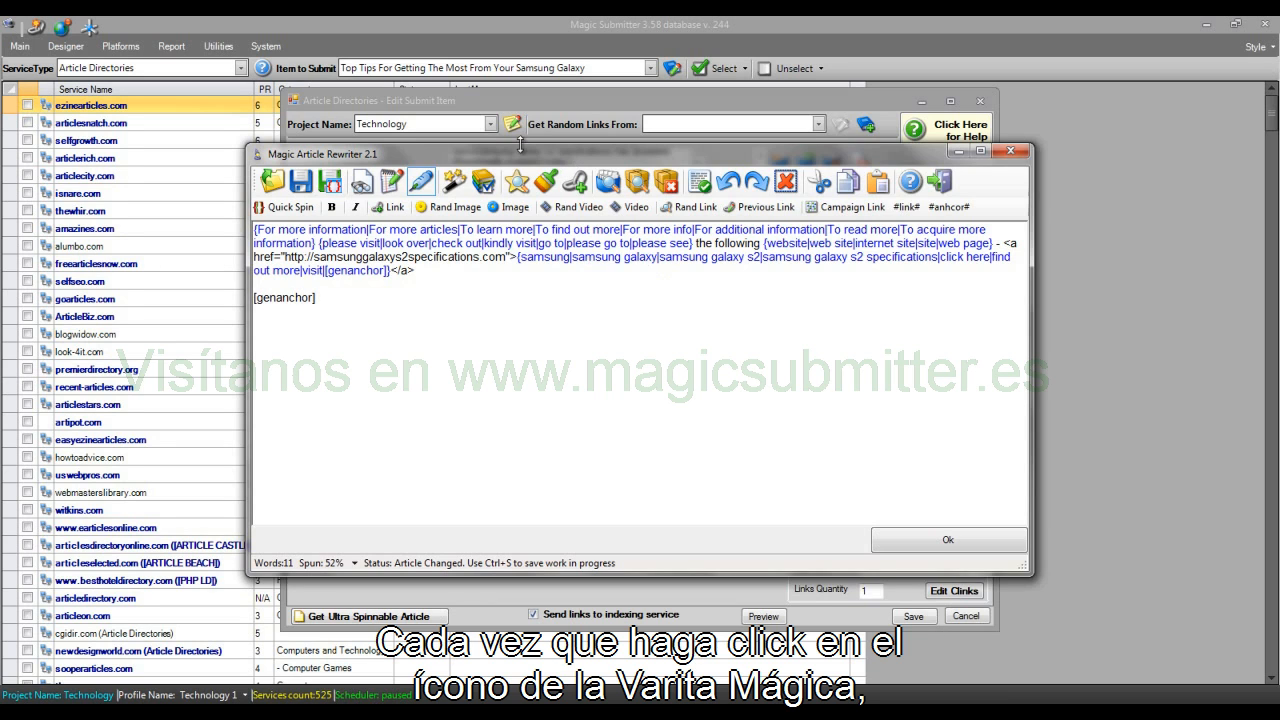
# Step: Generate several unique versions of the text to examine which phrases the [genanchor] code produces
pyautogui.click(455, 180)
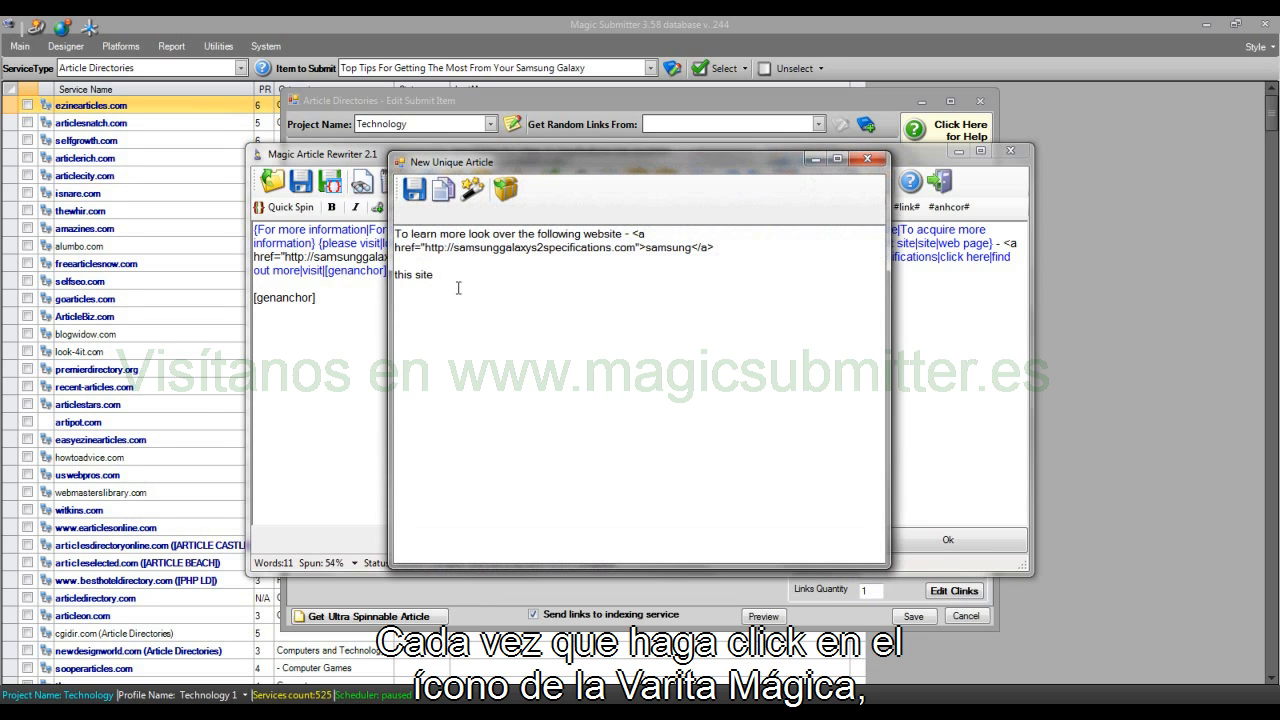
pyautogui.moveTo(457, 282); pyautogui.dragTo(396, 277)
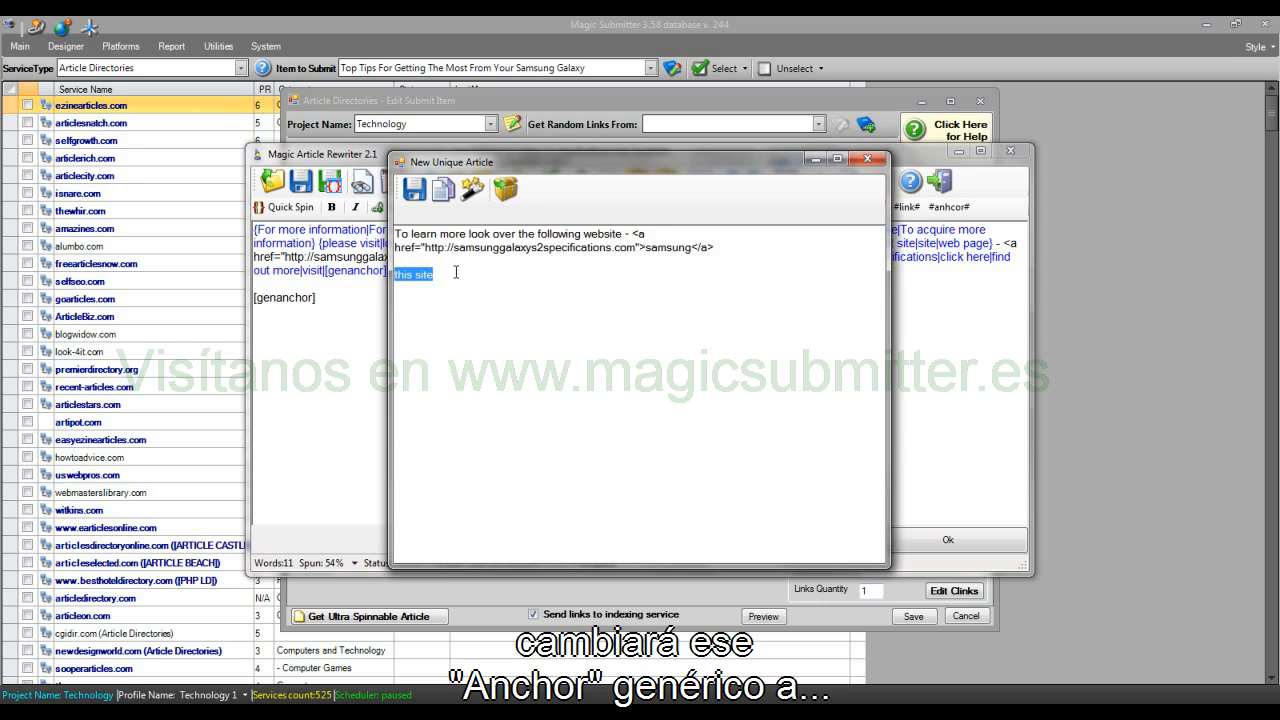
pyautogui.click(472, 190)
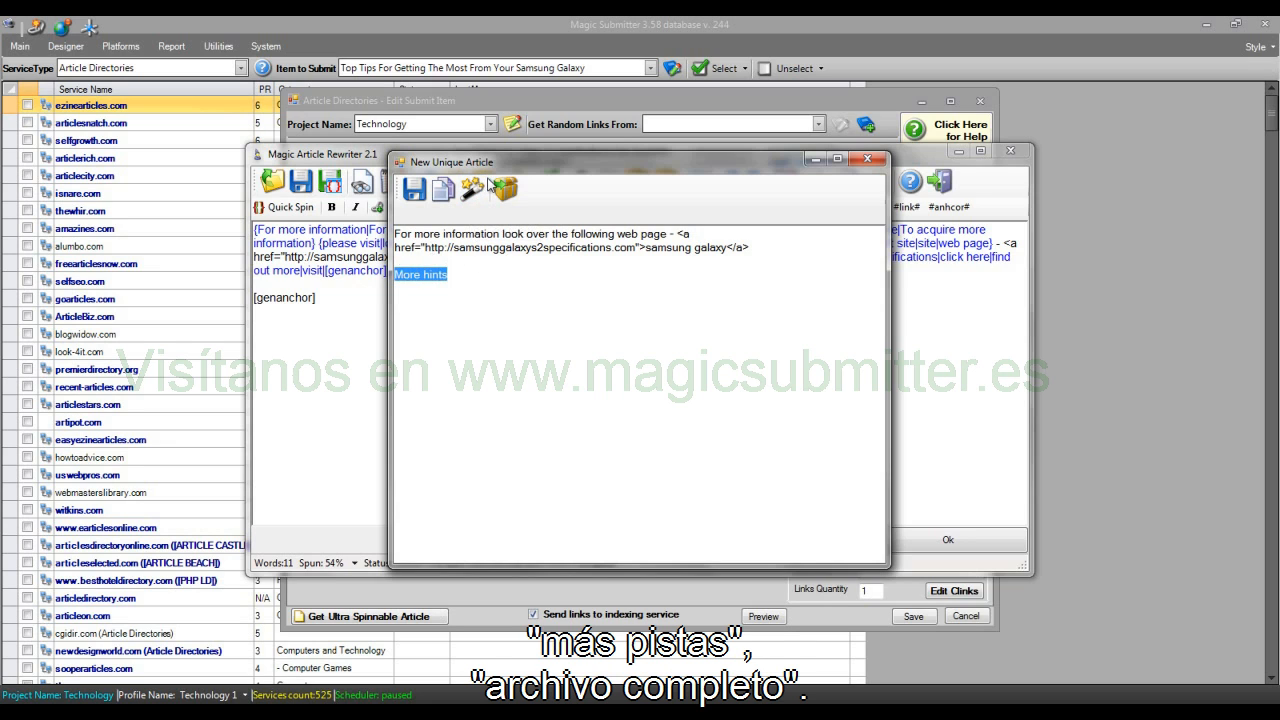
pyautogui.click(478, 188)
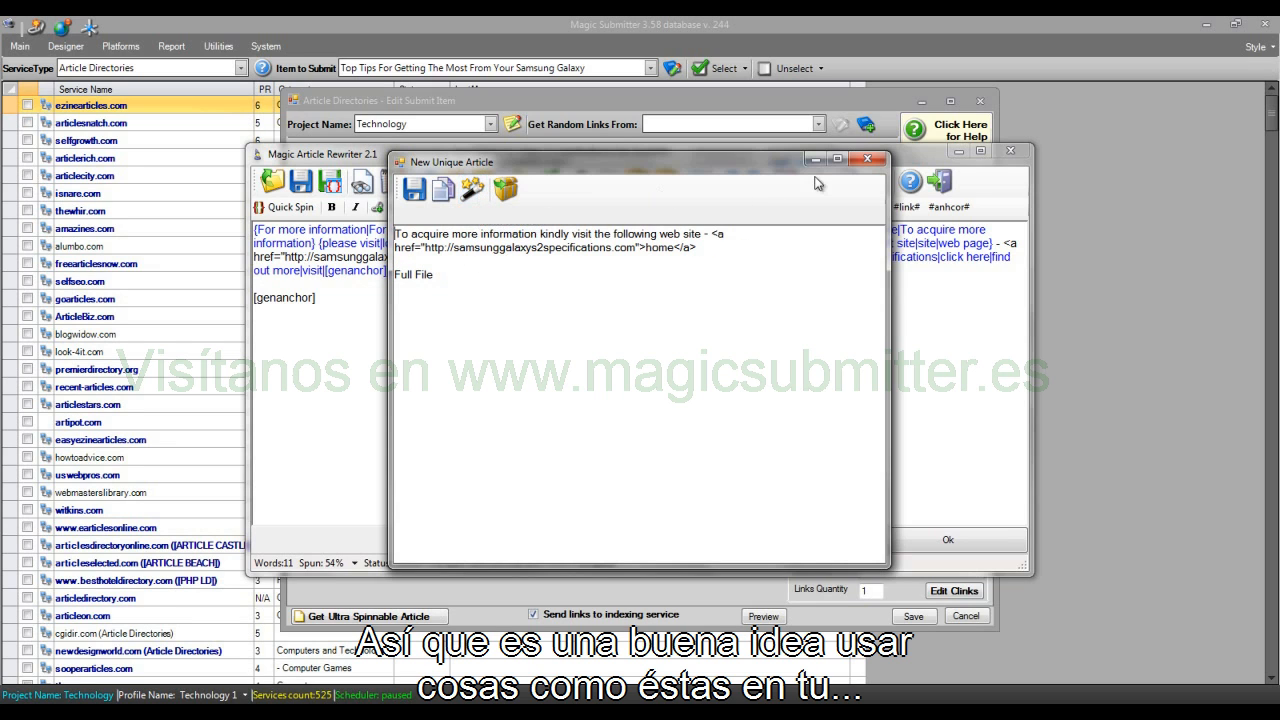
pyautogui.click(867, 160)
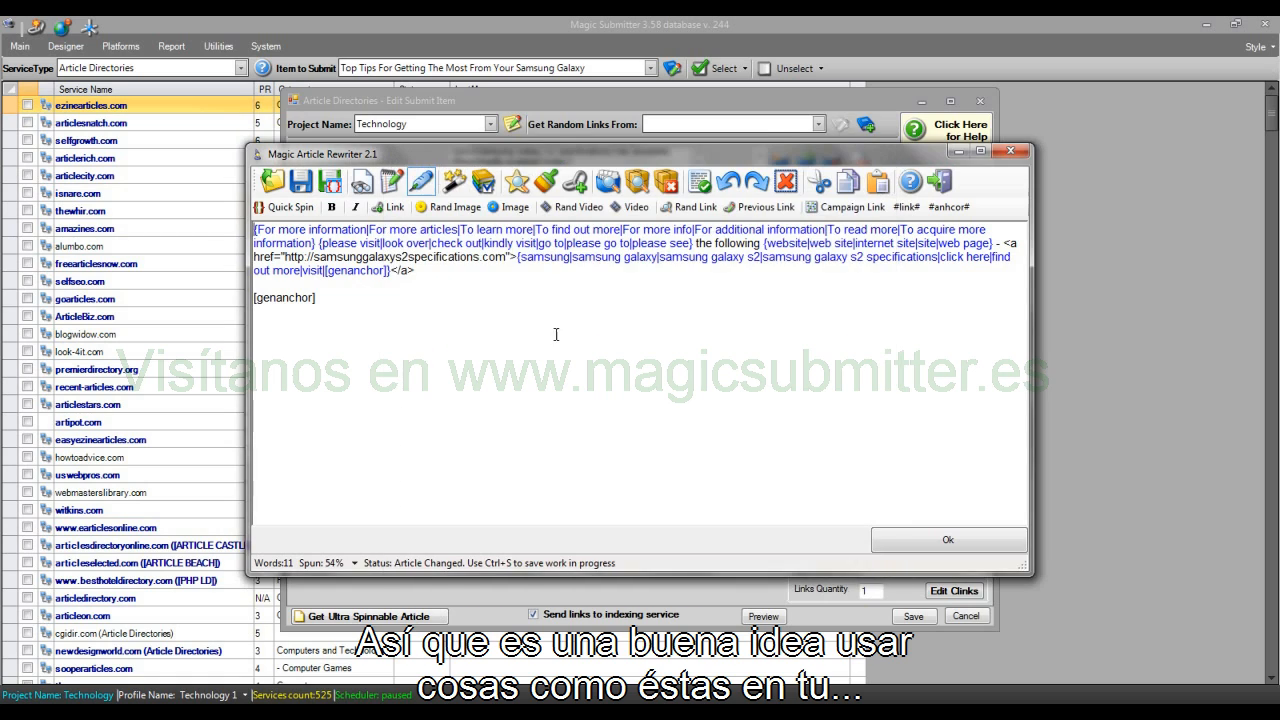
# Step: Delete the separate [genanchor] test line and the blank lines below the resource box text
pyautogui.moveTo(401, 310); pyautogui.dragTo(214, 317)
pyautogui.press('BackSpace')
pyautogui.press('BackSpace')
pyautogui.press('BackSpace')
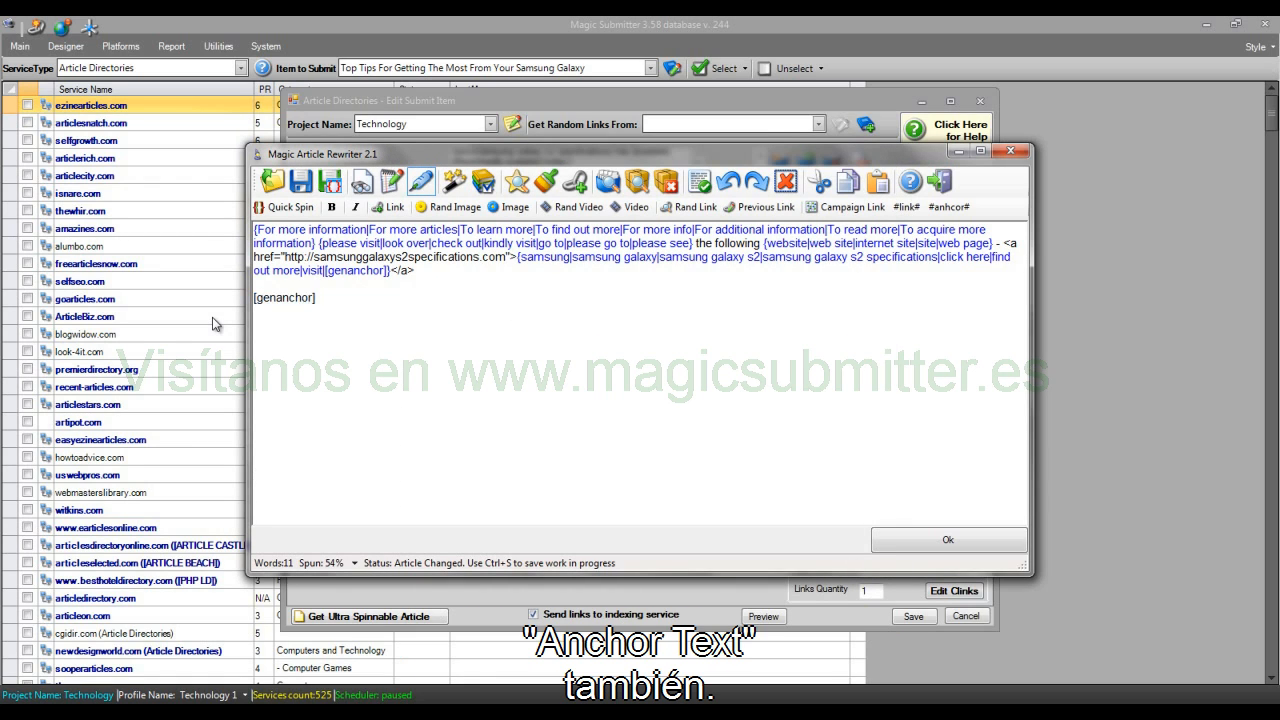
# Step: Accept the edited resource box text and append a copy of it to the Article Body with links, after a blank line
pyautogui.click(960, 536)
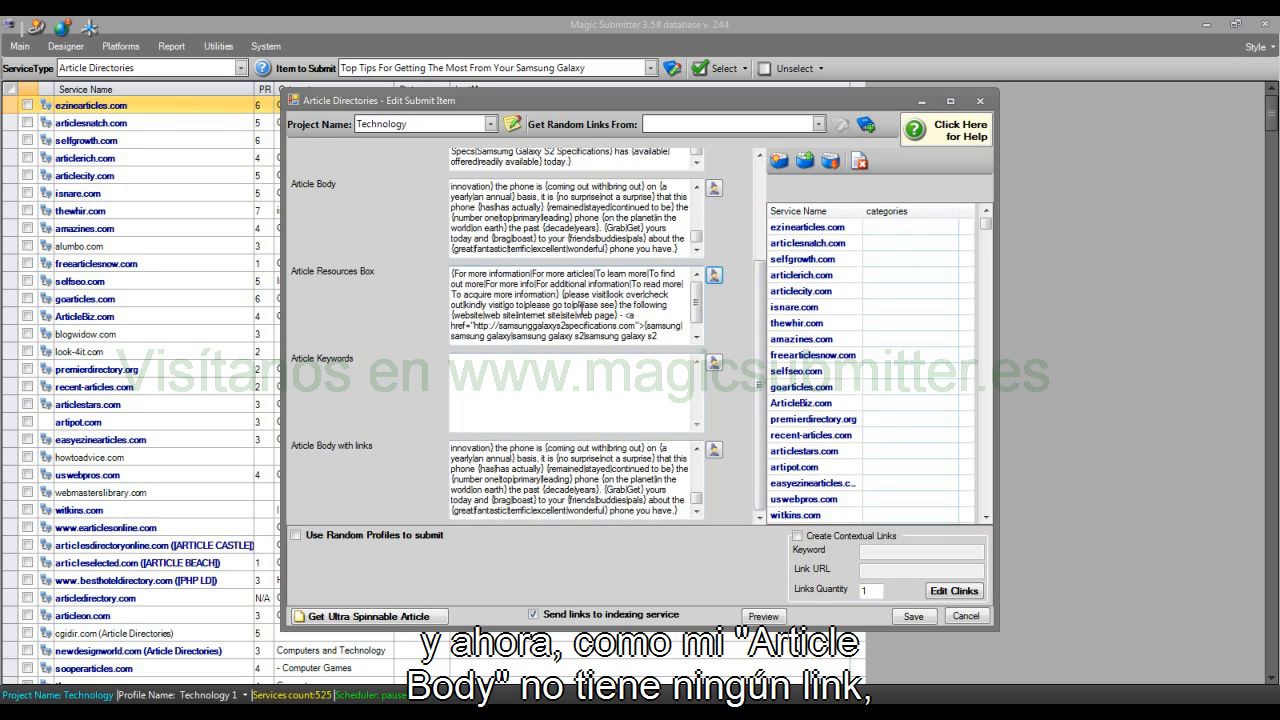
pyautogui.rightClick(581, 311)
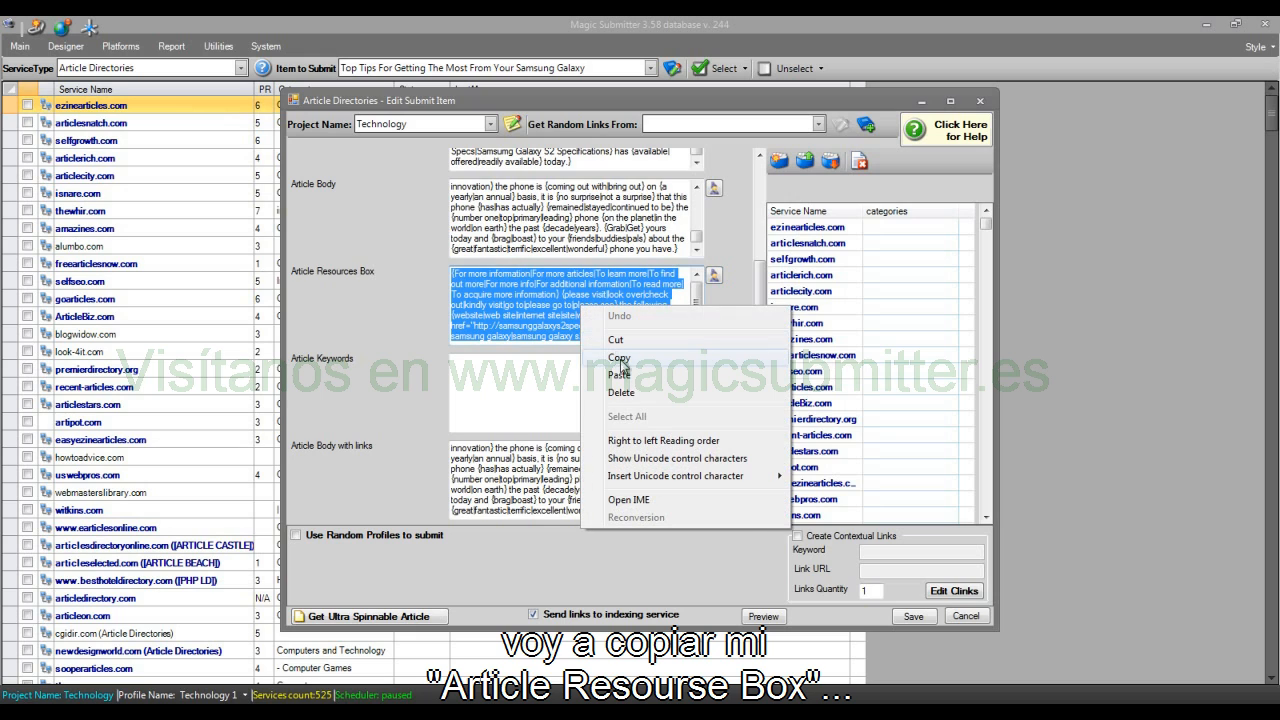
pyautogui.click(620, 360)
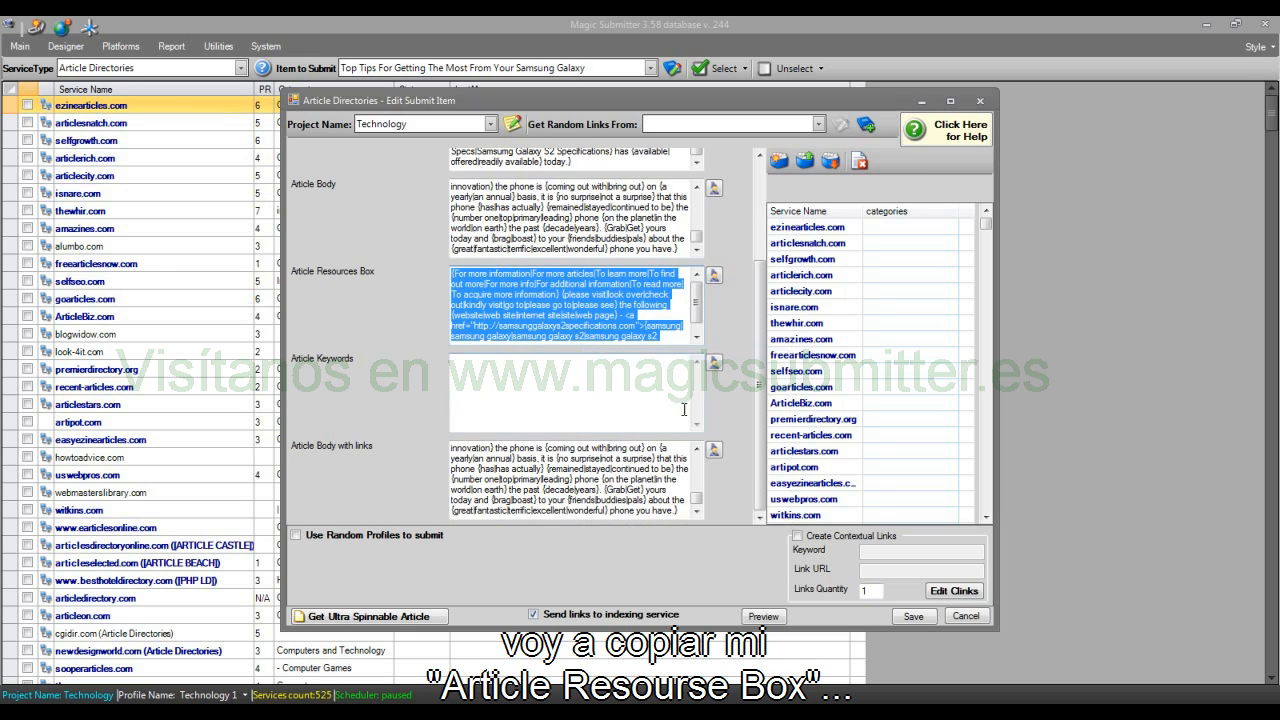
pyautogui.click(686, 511)
pyautogui.press('Return')
pyautogui.press('Return')
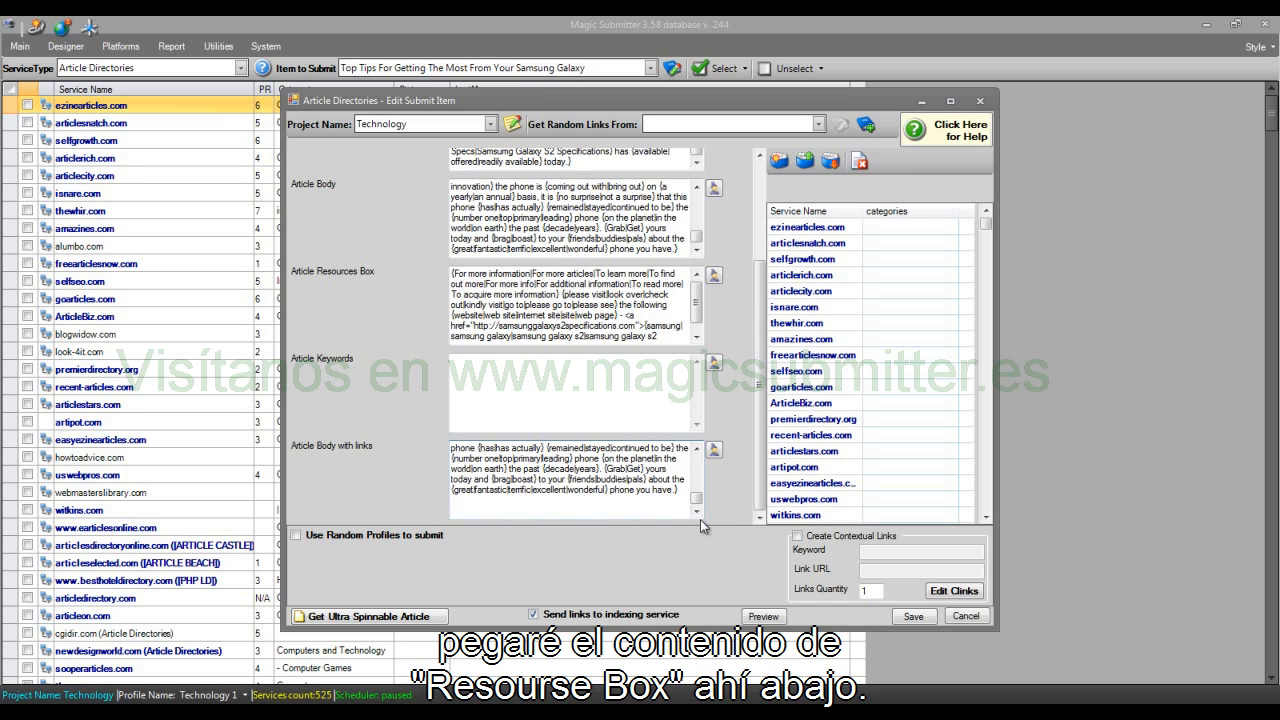
pyautogui.hotkey('ctrl', 'v')
pyautogui.click(697, 449)
pyautogui.click(697, 449)
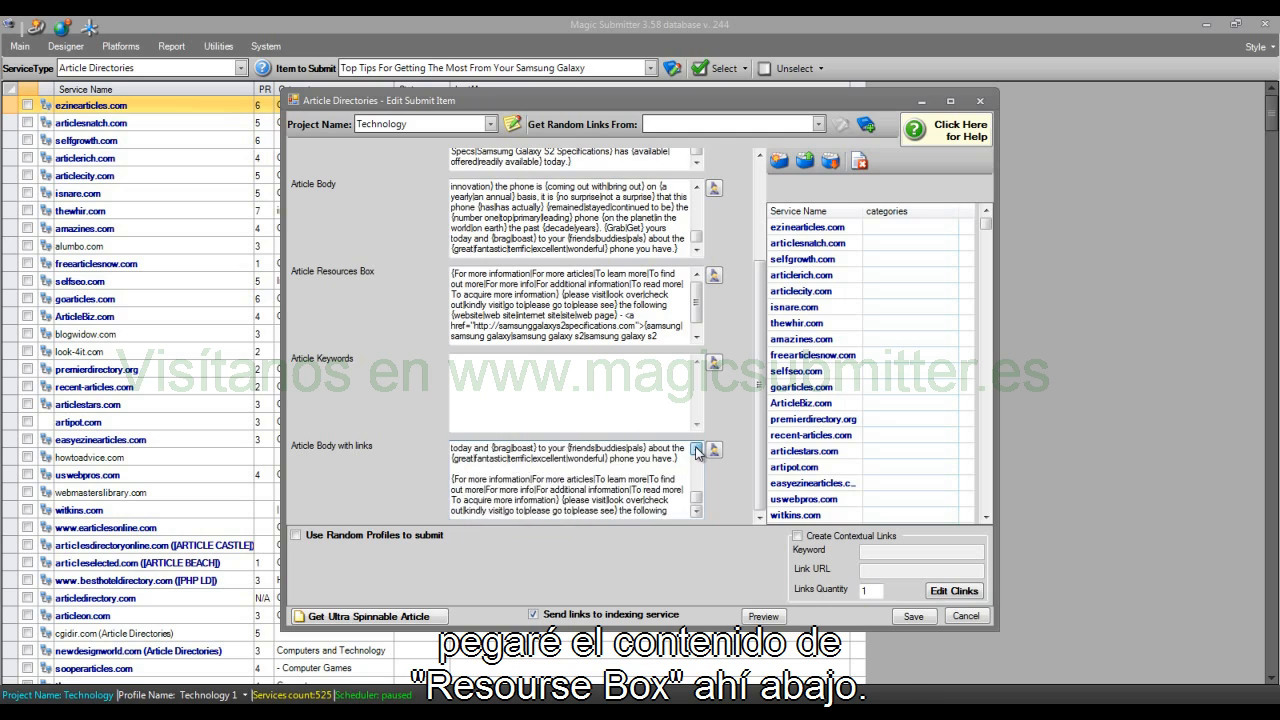
pyautogui.click(697, 449)
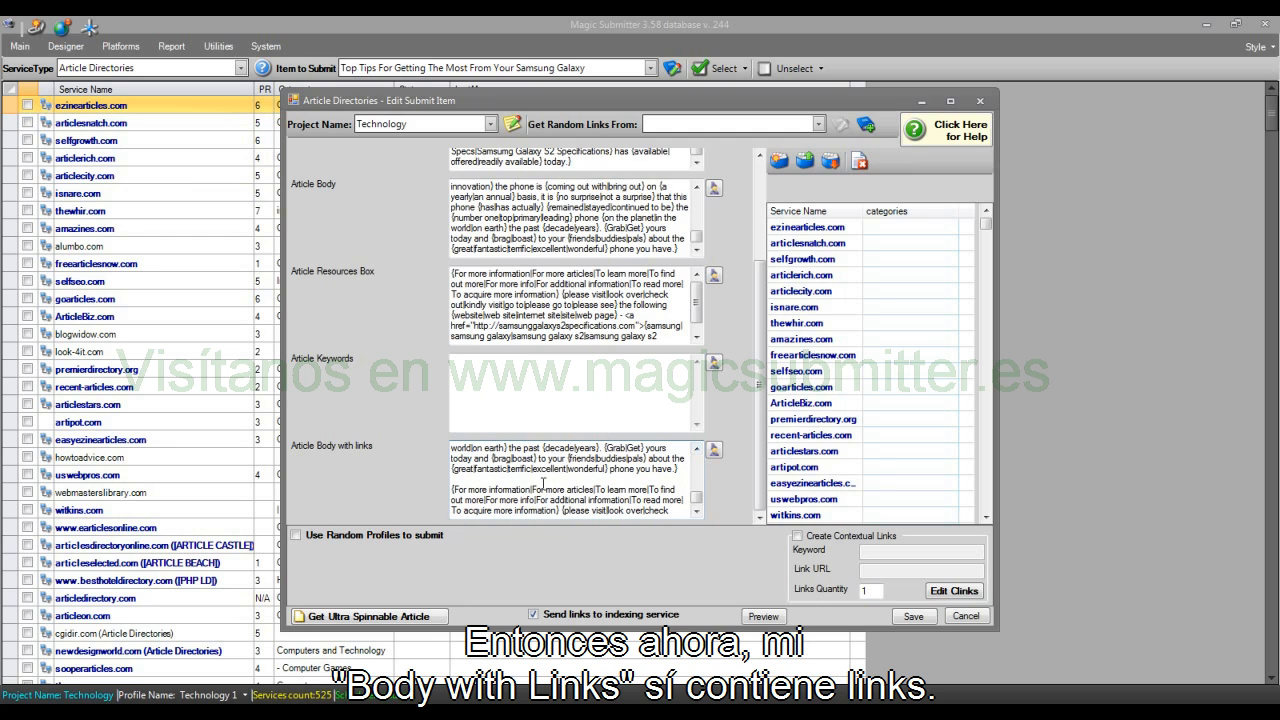
# Step: Examine the help guidelines for how many links the Article Body with links may contain
pyautogui.click(572, 392)
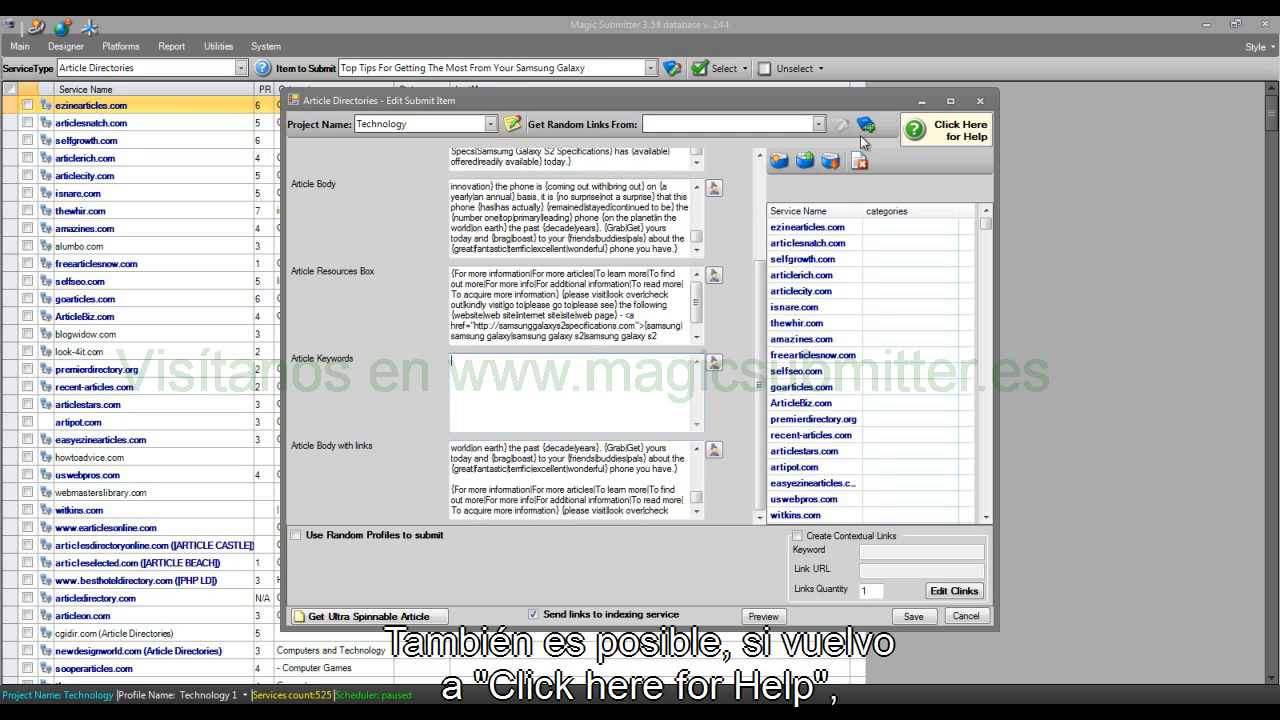
pyautogui.click(952, 135)
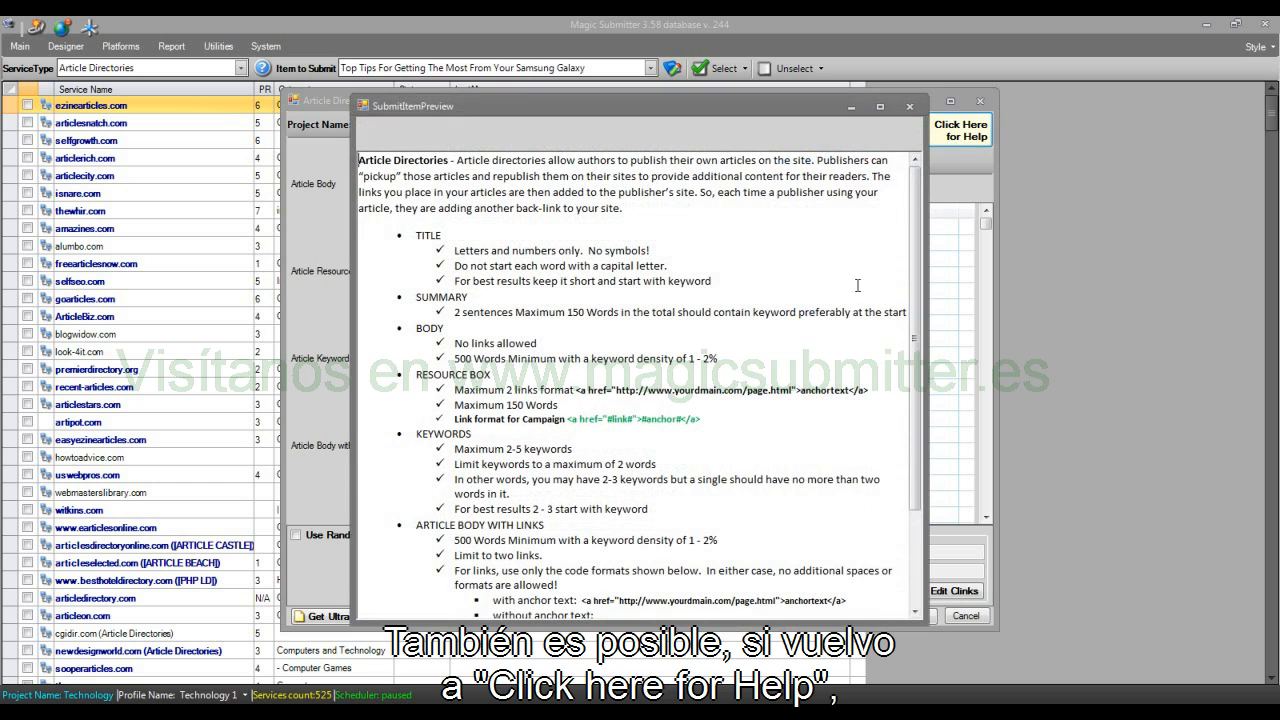
pyautogui.scroll(-3, 776, 350)
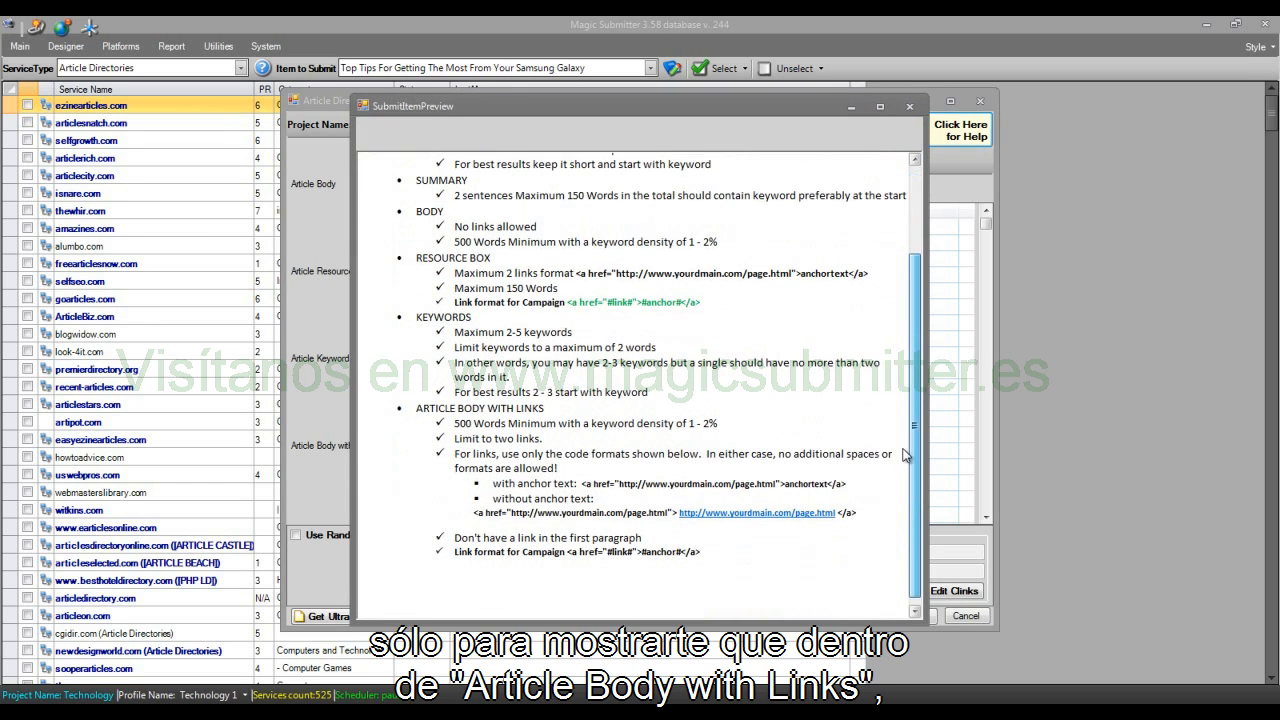
pyautogui.moveTo(543, 438); pyautogui.dragTo(455, 439)
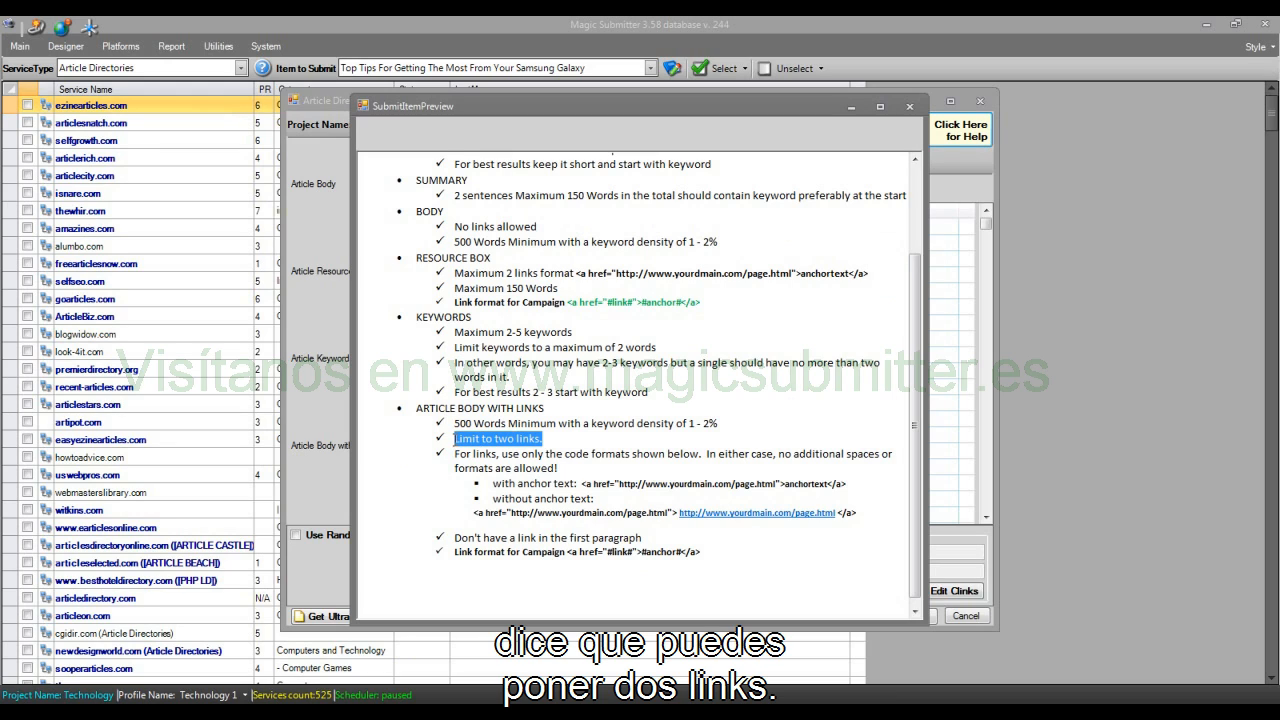
pyautogui.click(909, 106)
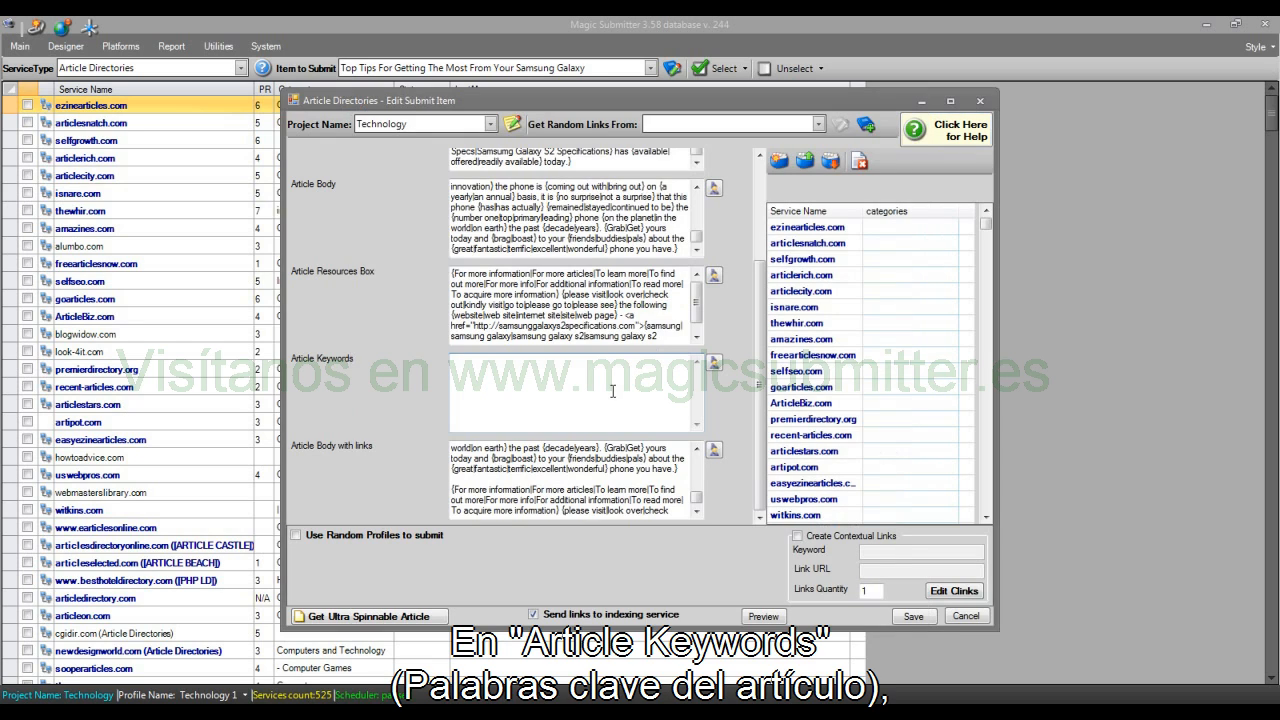
# Step: Enter {samsung|samsung galaxy|phones|cell phones} as the spun Article Keywords, without repeating samsung
pyautogui.click(613, 391)
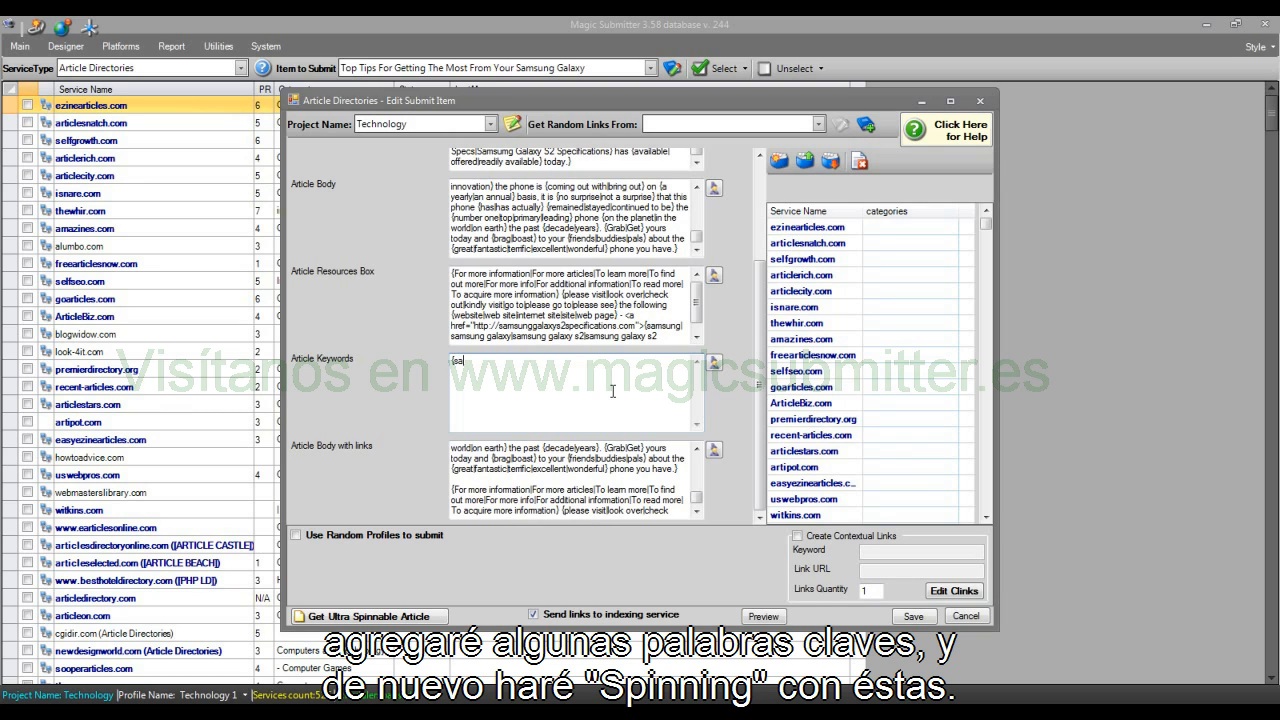
pyautogui.write('{samsung|samsung galaxy|')
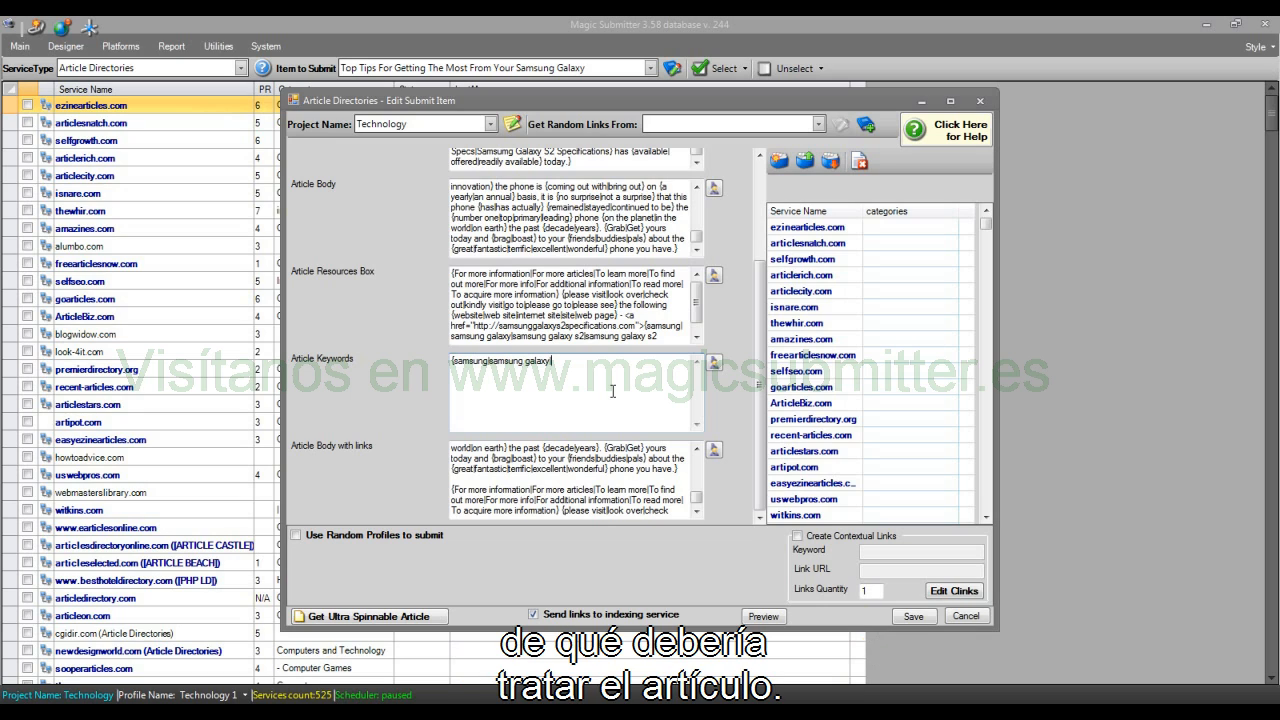
pyautogui.write('phones|samsung|cell p')
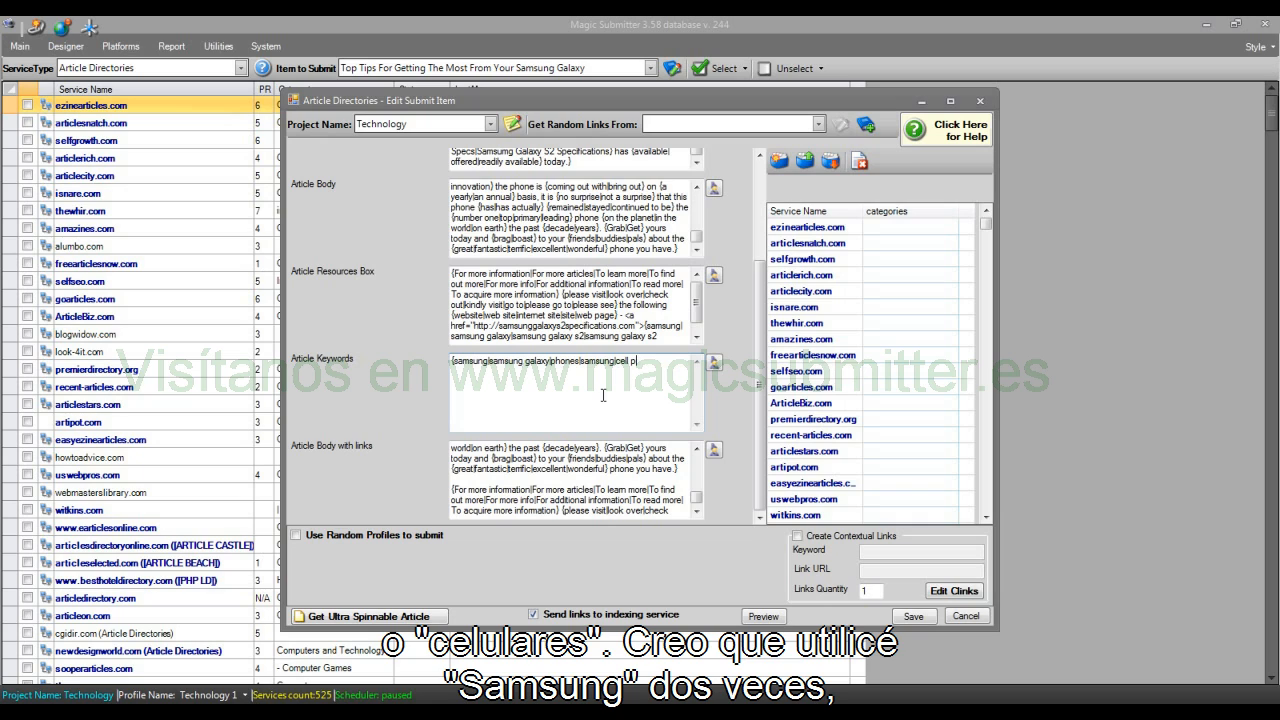
pyautogui.write('hones}')
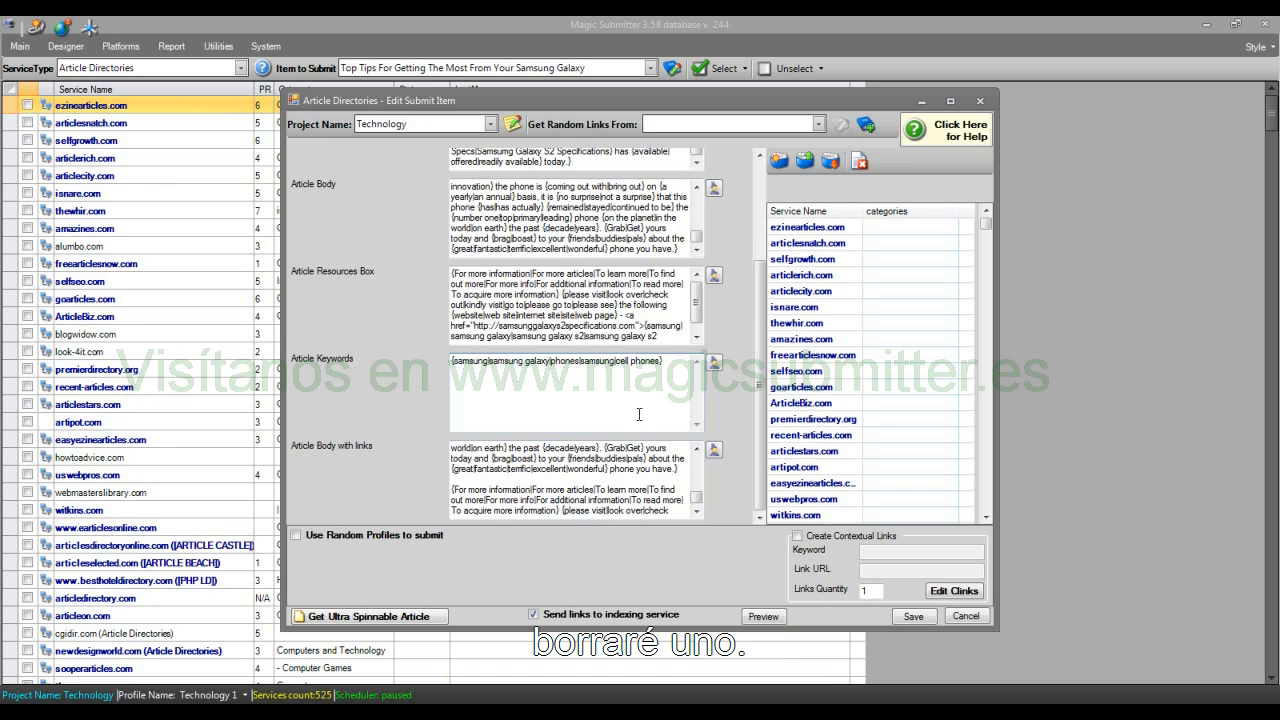
pyautogui.moveTo(615, 361); pyautogui.dragTo(582, 361)
pyautogui.press('BackSpace')
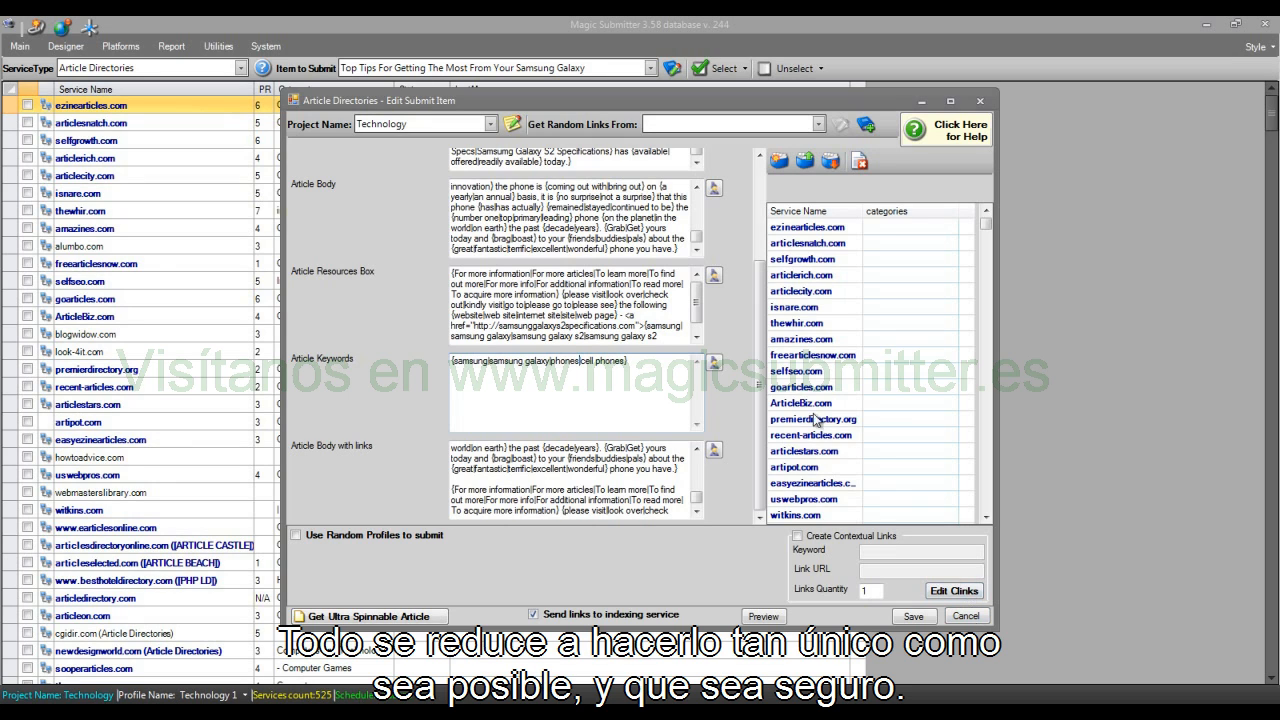
pyautogui.click(666, 377)
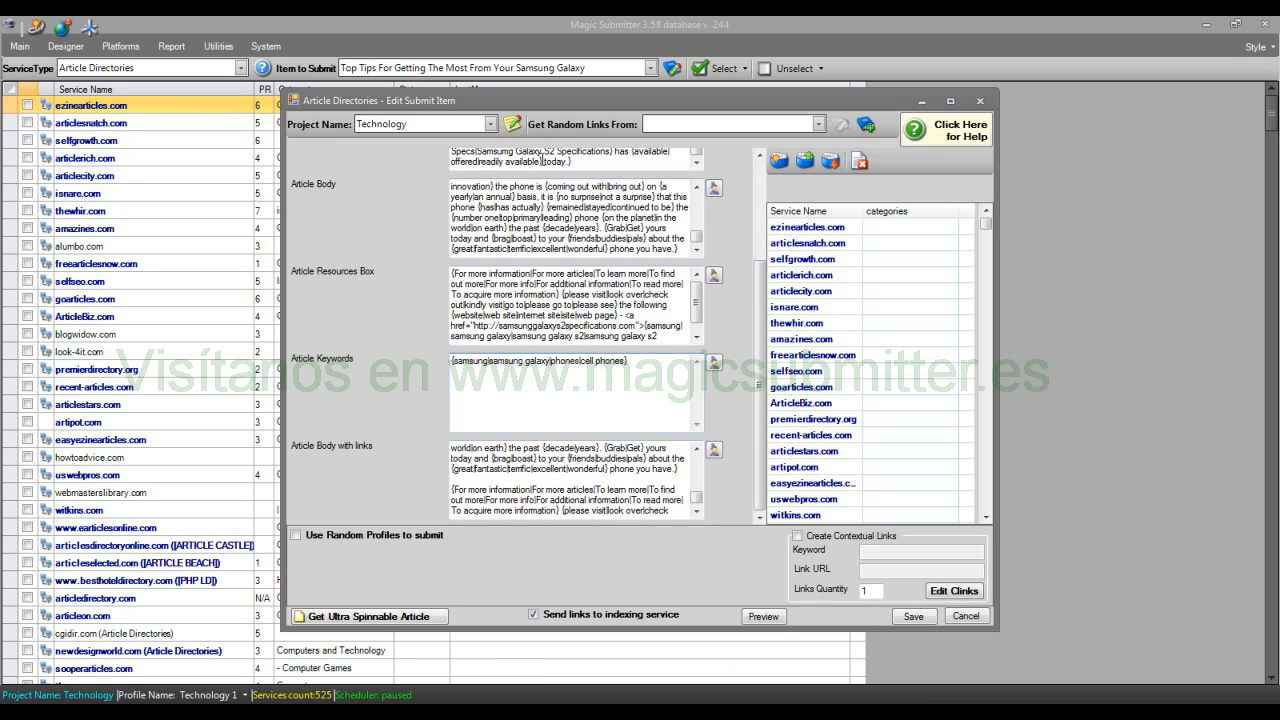
# Step: Enable random profiles for the submission and include all the listed Technology profiles
pyautogui.moveTo(760, 335); pyautogui.dragTo(745, 380)
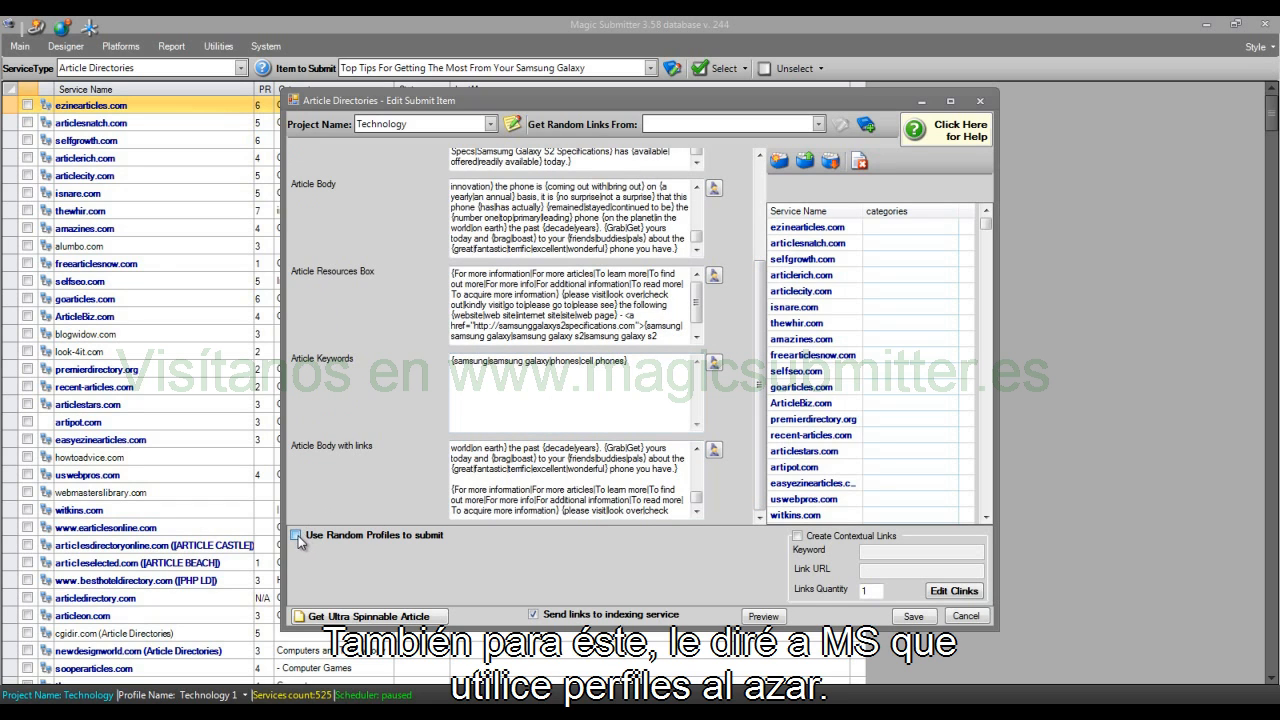
pyautogui.click(296, 537)
pyautogui.click(299, 551)
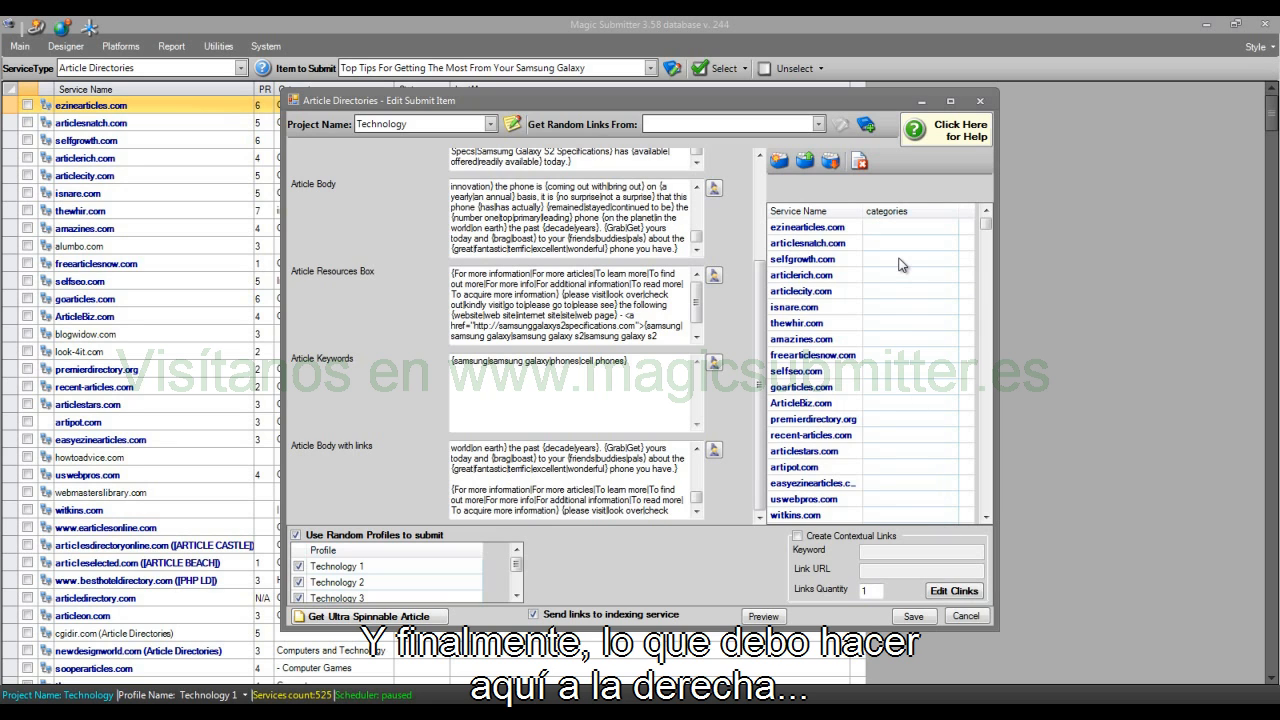
# Step: Set the categories of all listed services automatically from the Computers and Technology niche
pyautogui.moveTo(986, 225)
pyautogui.mouseDown()
pyautogui.moveTo(990, 507)
pyautogui.moveTo(986, 225)
pyautogui.mouseUp()
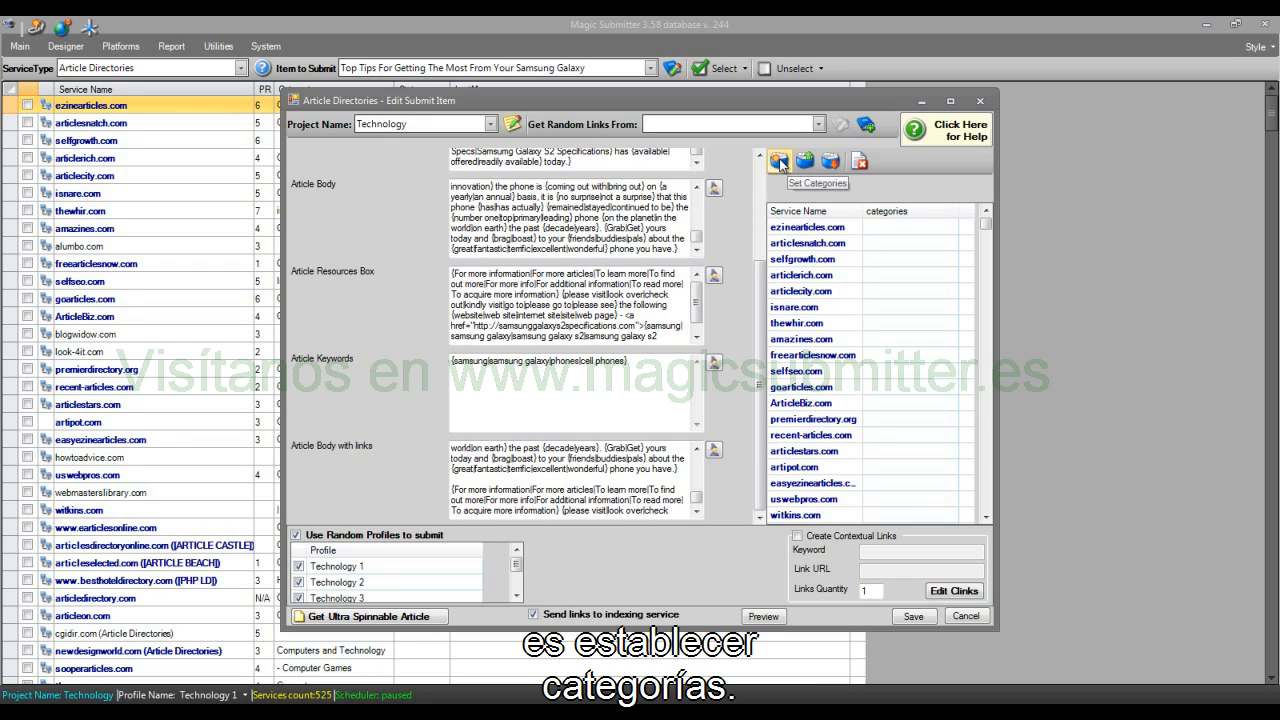
pyautogui.click(779, 161)
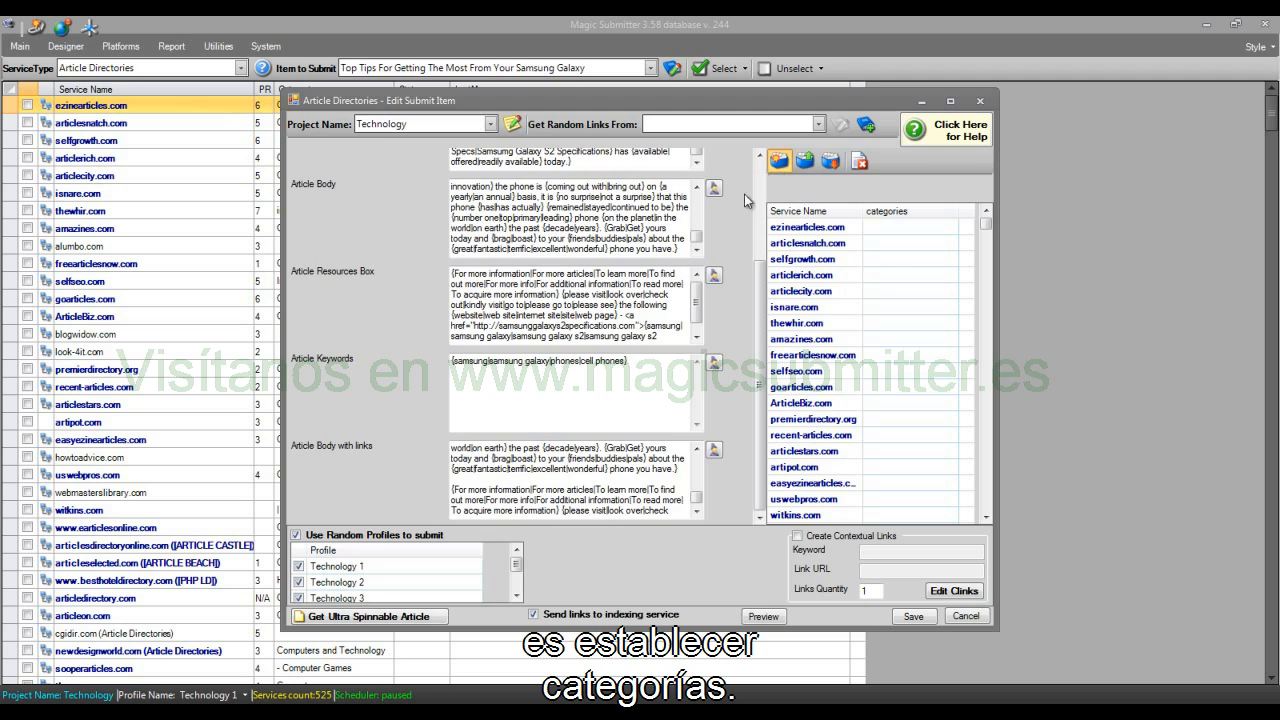
pyautogui.click(484, 179)
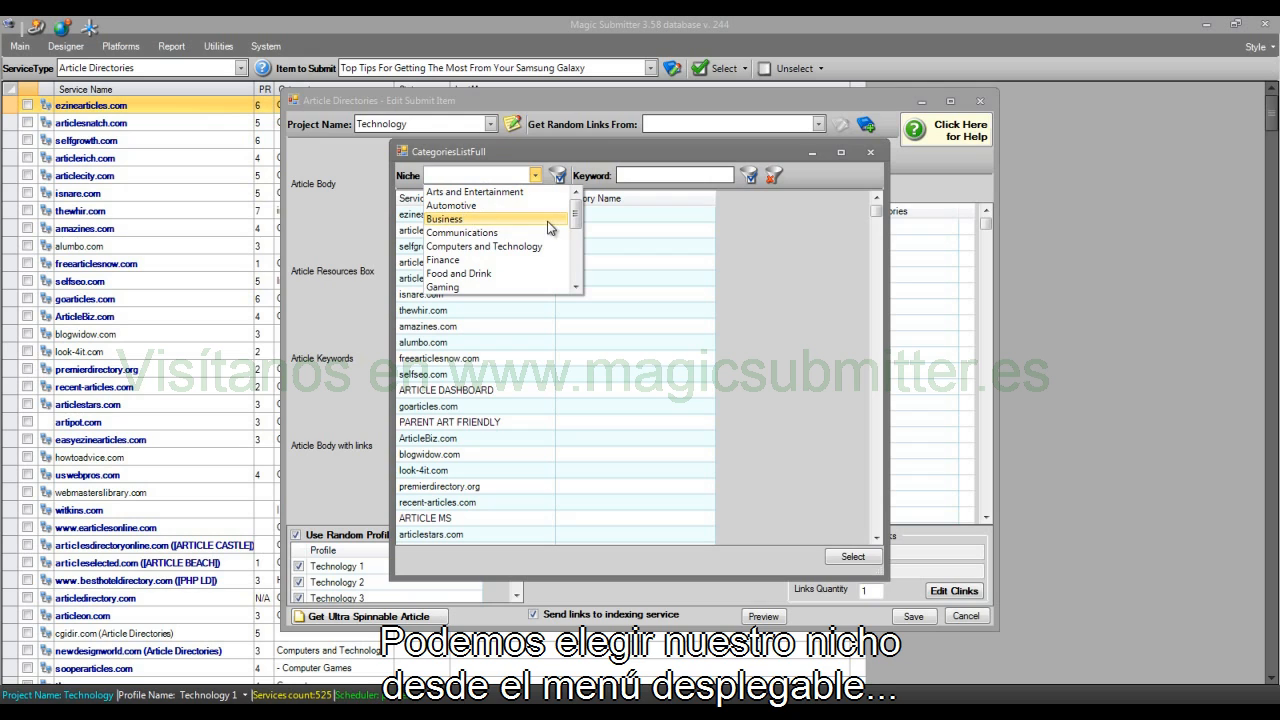
pyautogui.click(508, 247)
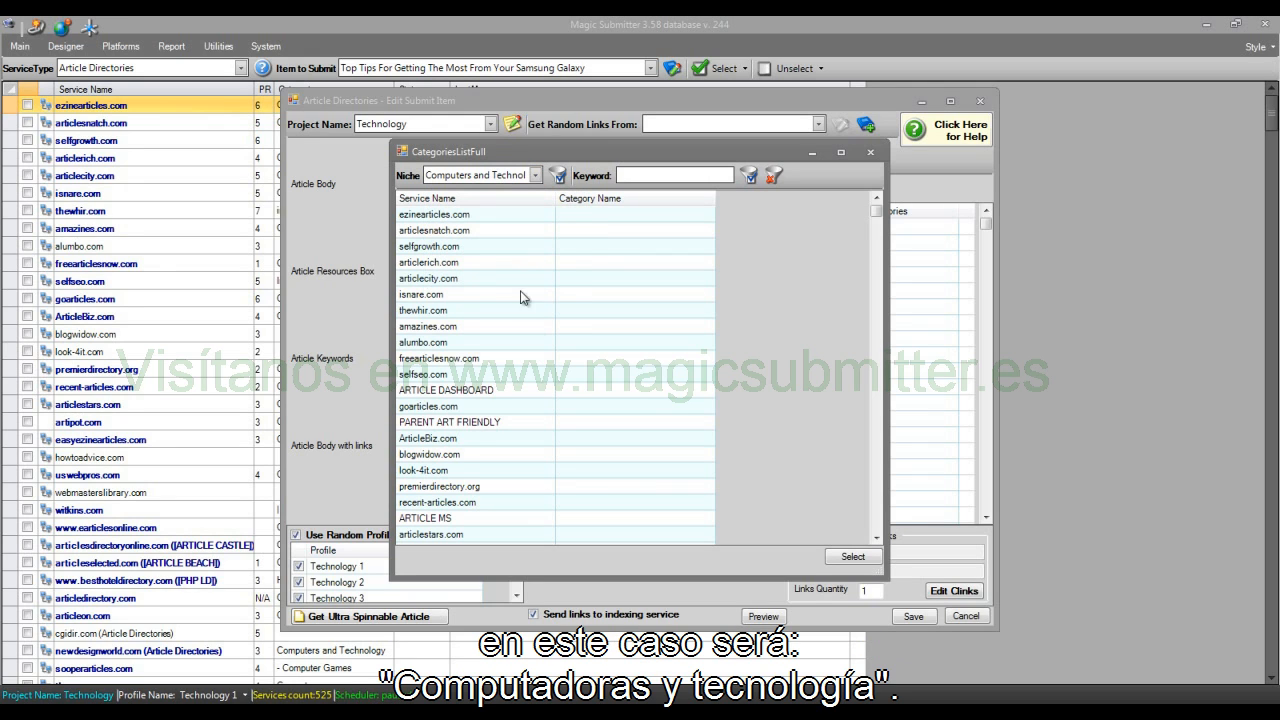
pyautogui.click(557, 177)
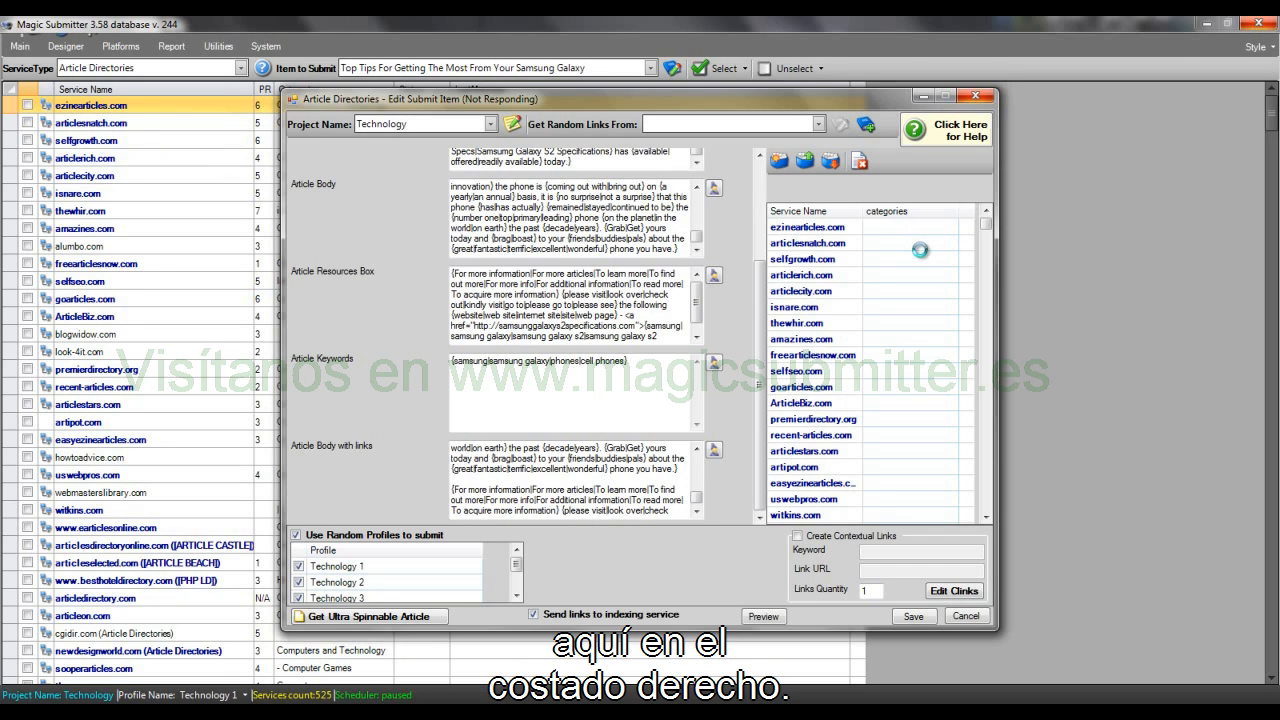
pyautogui.moveTo(987, 224)
pyautogui.mouseDown()
pyautogui.moveTo(973, 508)
pyautogui.moveTo(983, 220)
pyautogui.mouseUp()
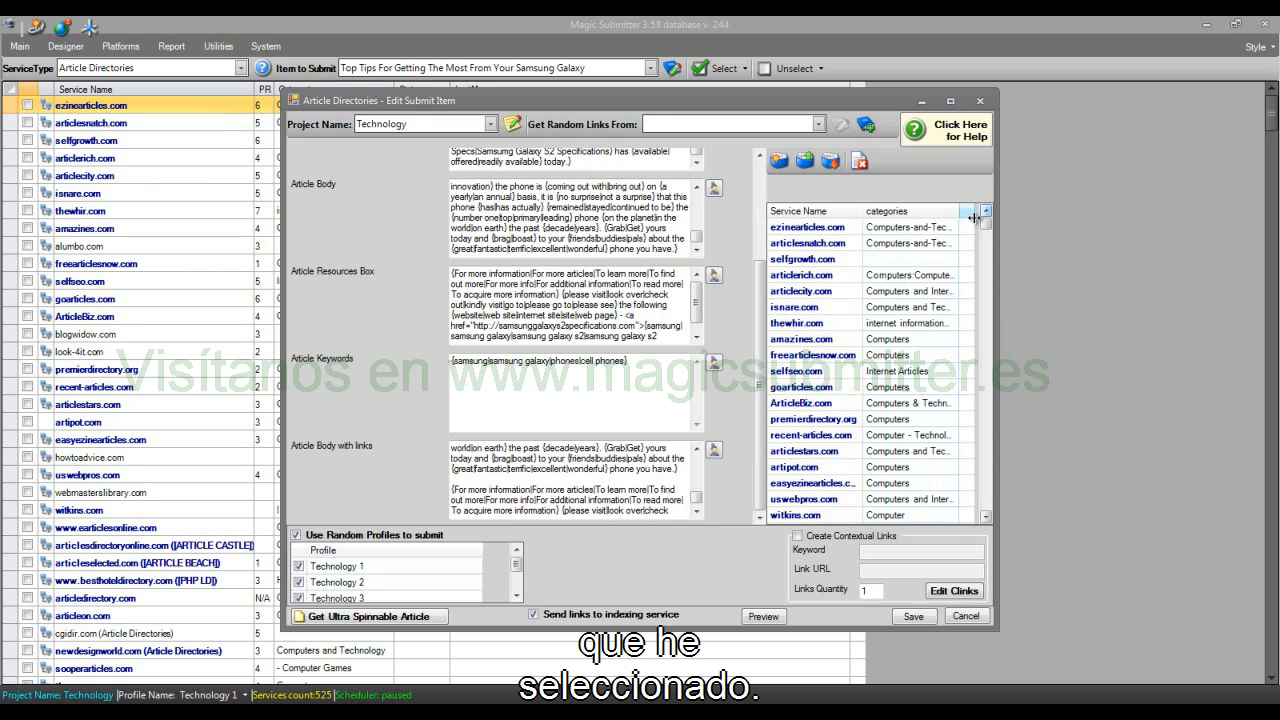
# Step: Sort the services by category to examine which ones have no category assigned
pyautogui.click(934, 213)
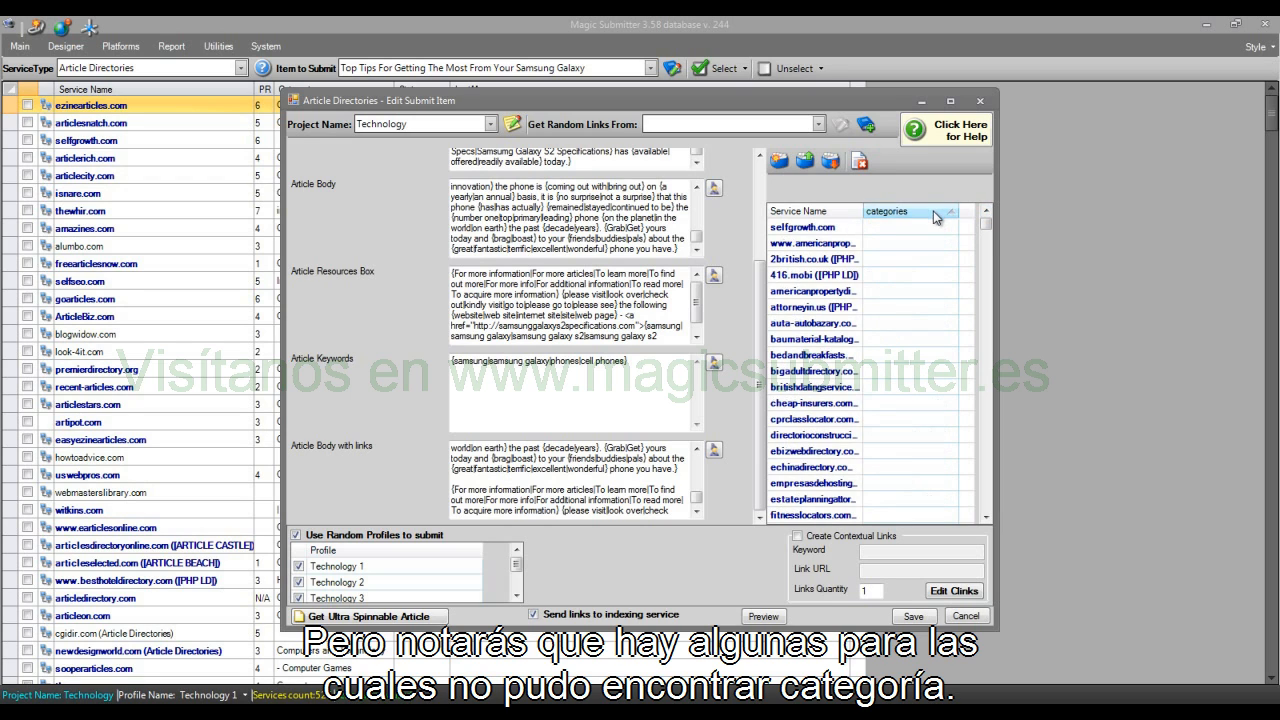
pyautogui.moveTo(986, 228); pyautogui.dragTo(986, 236)
pyautogui.click(923, 467)
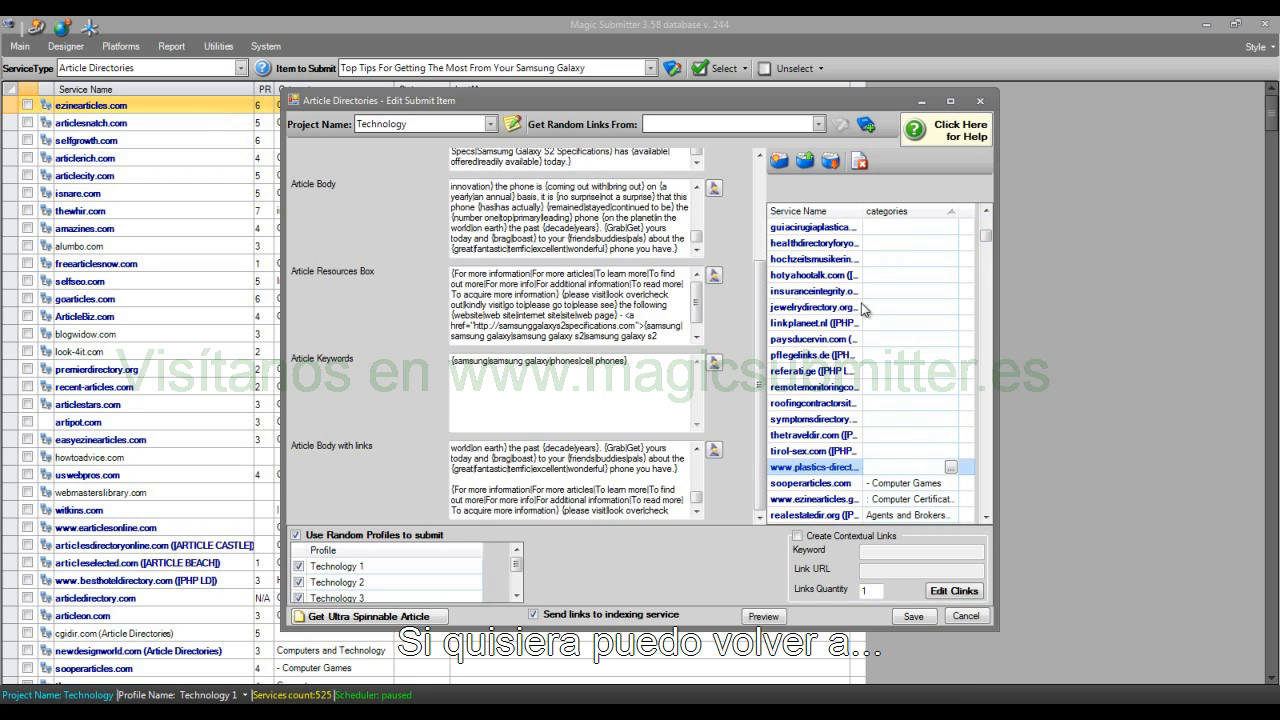
# Step: Review the alternative niches, such as Business, offered for setting categories, and leave without choosing one
pyautogui.click(779, 165)
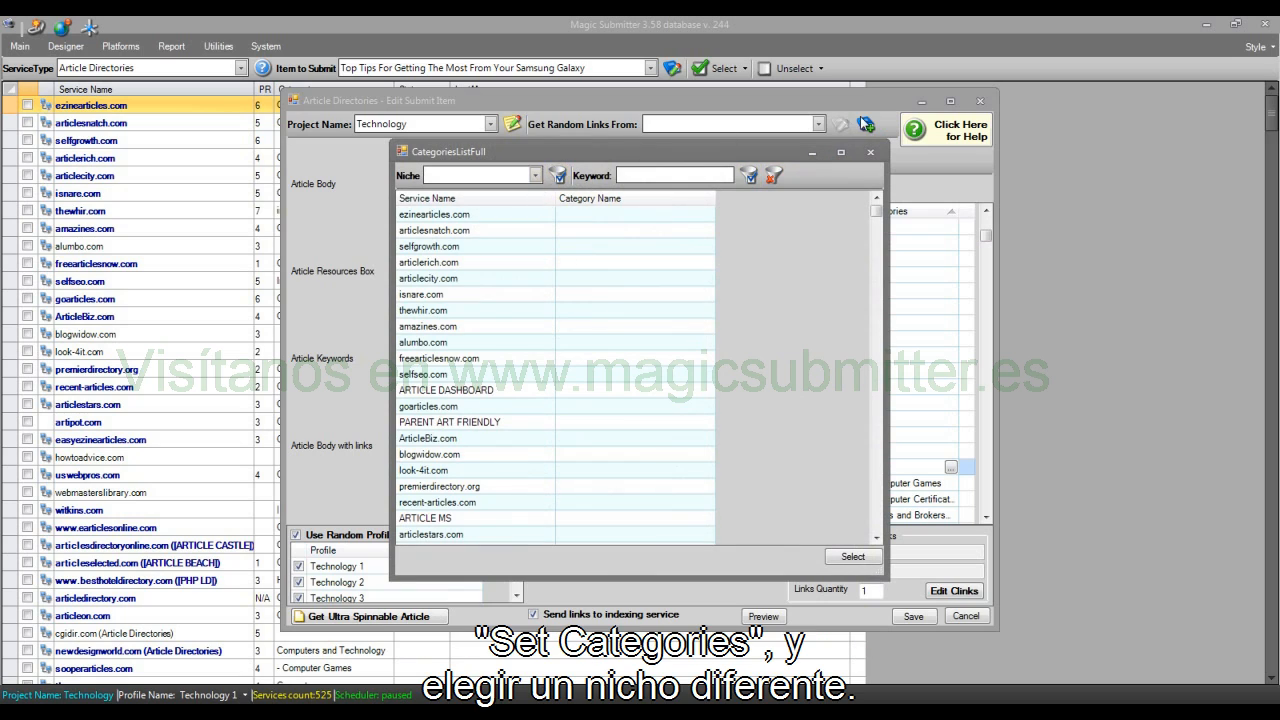
pyautogui.click(533, 175)
pyautogui.moveTo(576, 200)
pyautogui.mouseDown()
pyautogui.moveTo(583, 273)
pyautogui.moveTo(577, 200)
pyautogui.mouseUp()
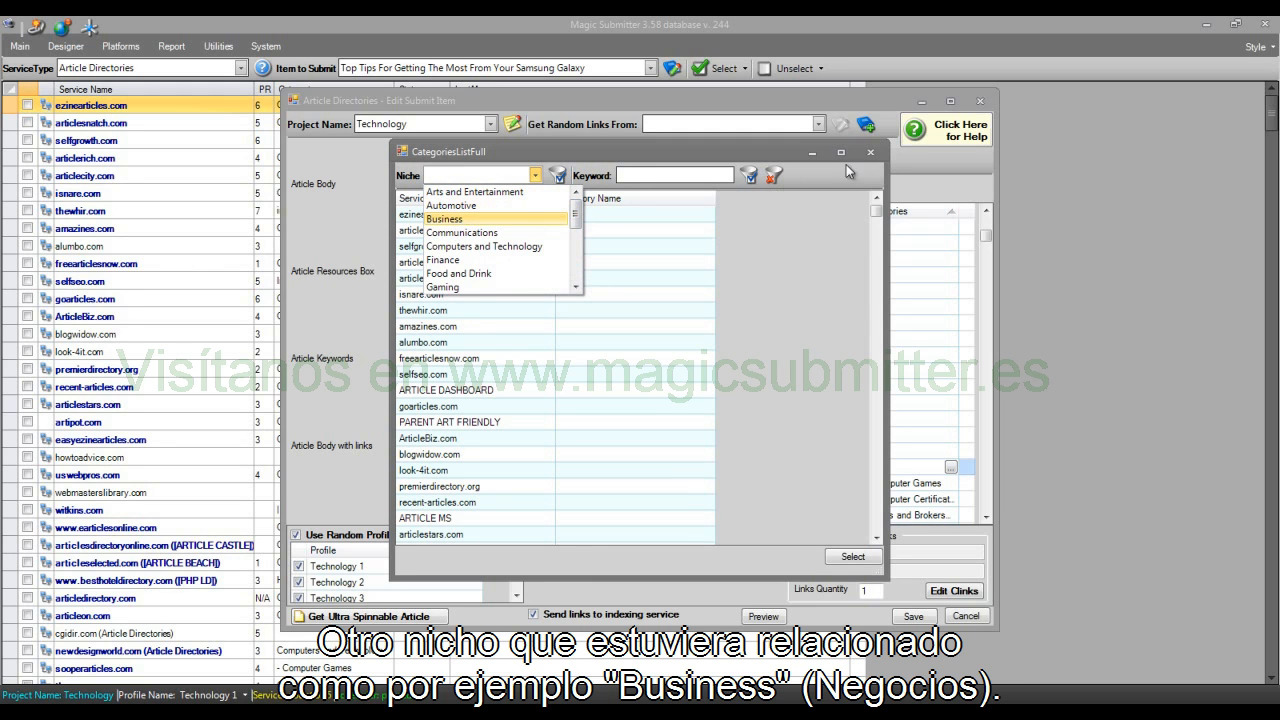
pyautogui.click(870, 155)
pyautogui.click(870, 155)
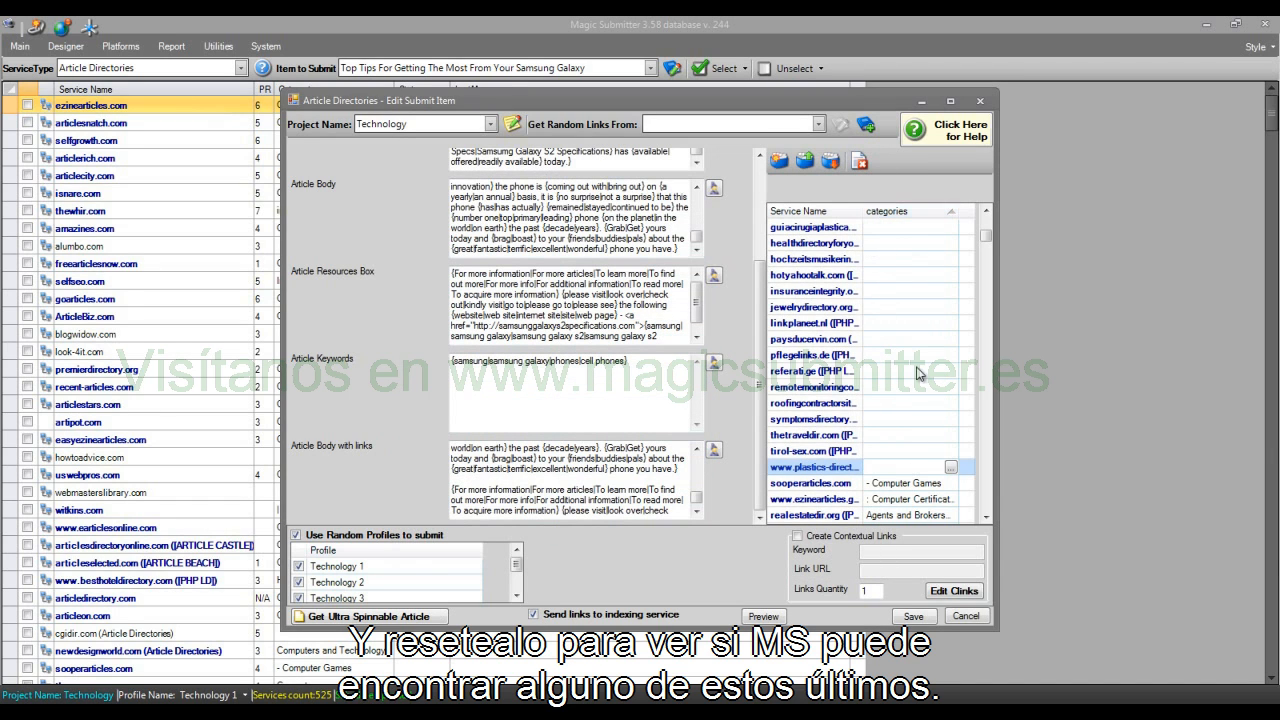
# Step: Assign the Electronica category to linkplaneet.nl, and look through the category choices for thetraveldir.com without choosing one
pyautogui.click(898, 233)
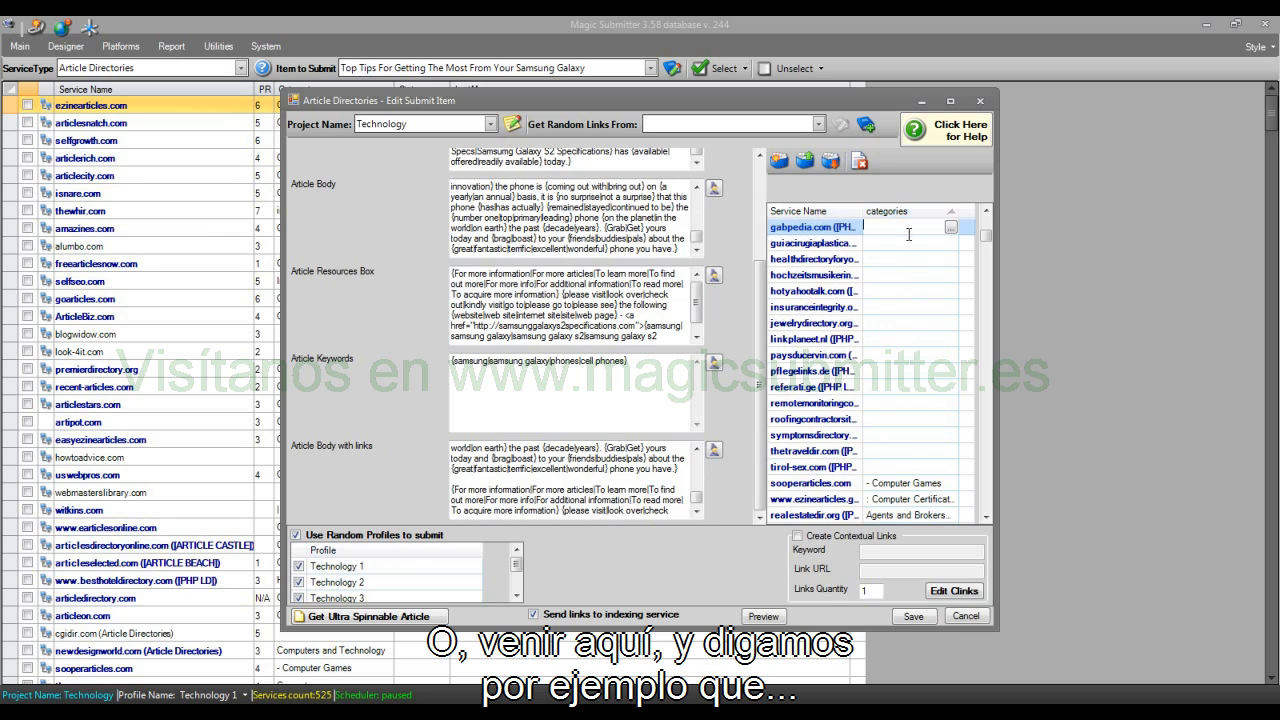
pyautogui.click(951, 229)
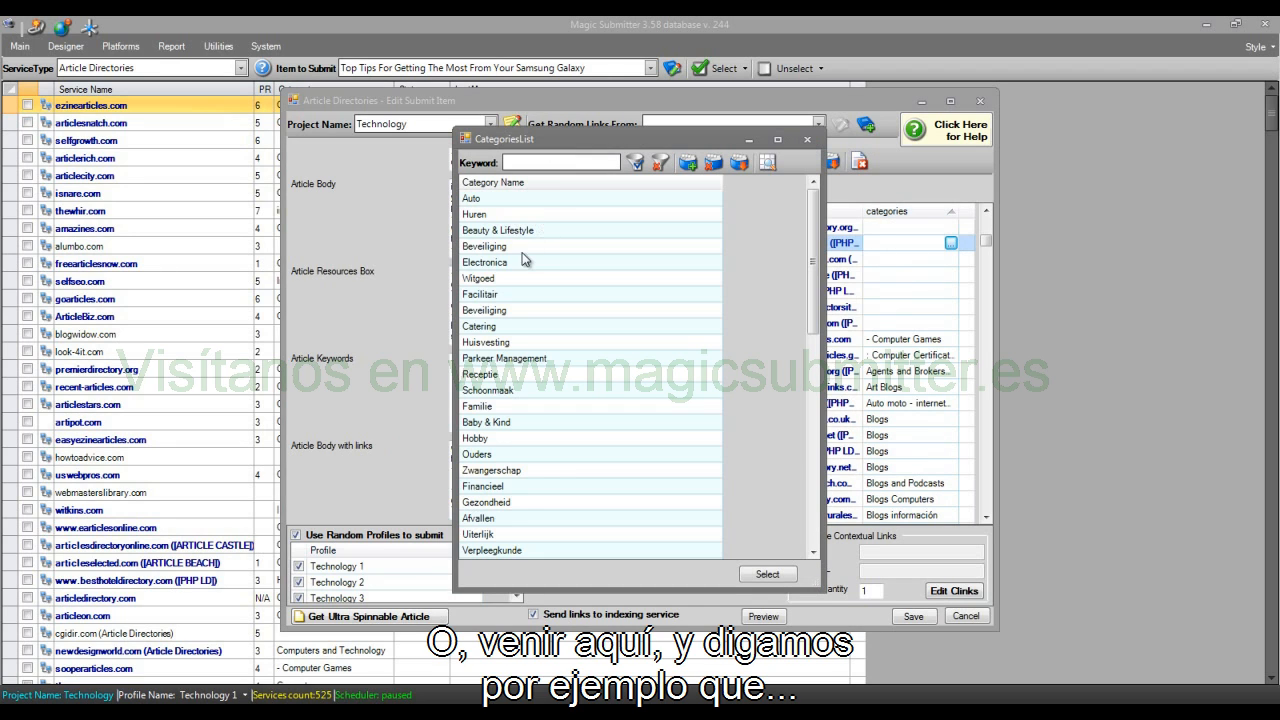
pyautogui.doubleClick(513, 262)
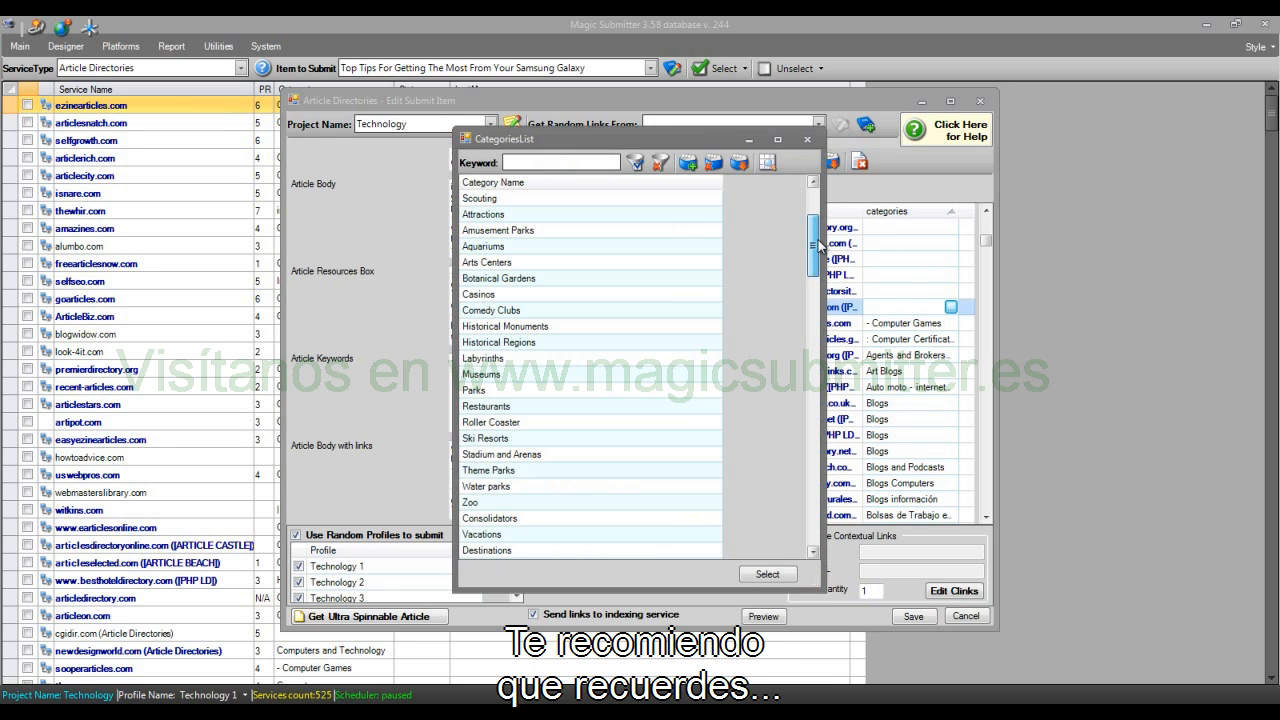
pyautogui.moveTo(818, 241)
pyautogui.mouseDown()
pyautogui.moveTo(816, 524)
pyautogui.moveTo(830, 210)
pyautogui.mouseUp()
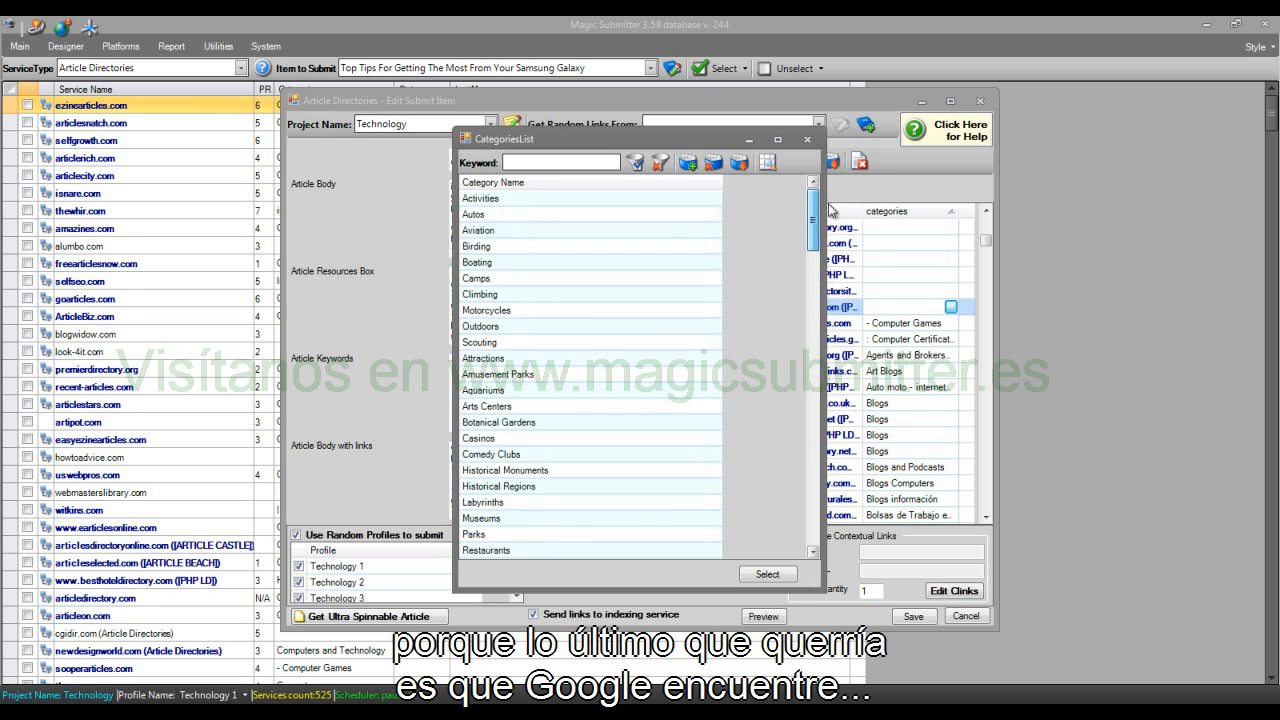
pyautogui.click(807, 139)
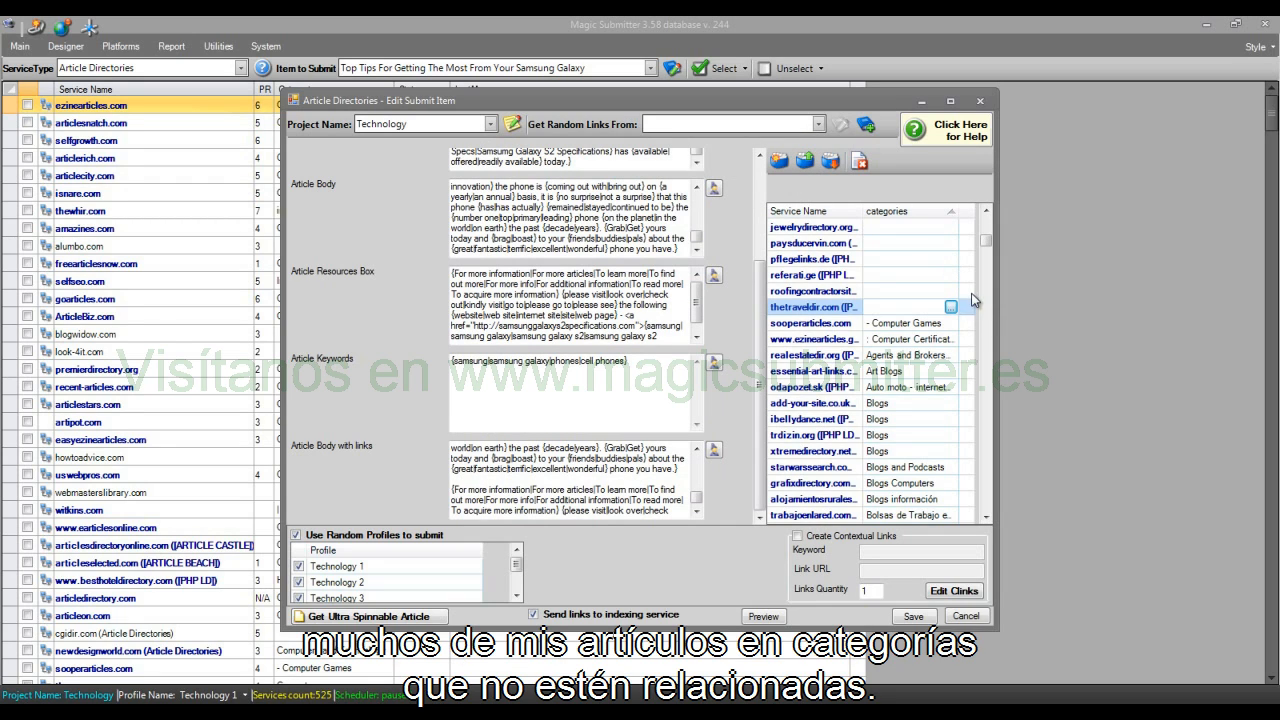
# Step: Assign the Lifestyle category to selfgrowth.com
pyautogui.moveTo(987, 241); pyautogui.dragTo(991, 231)
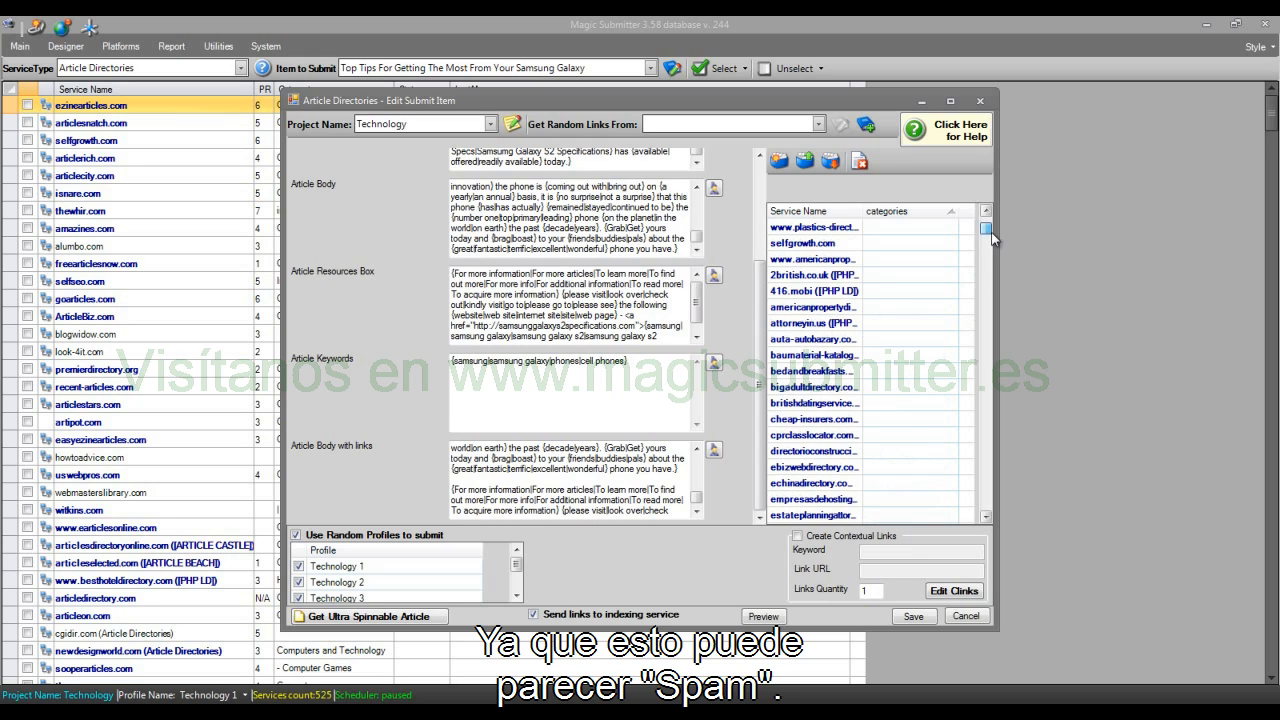
pyautogui.click(950, 243)
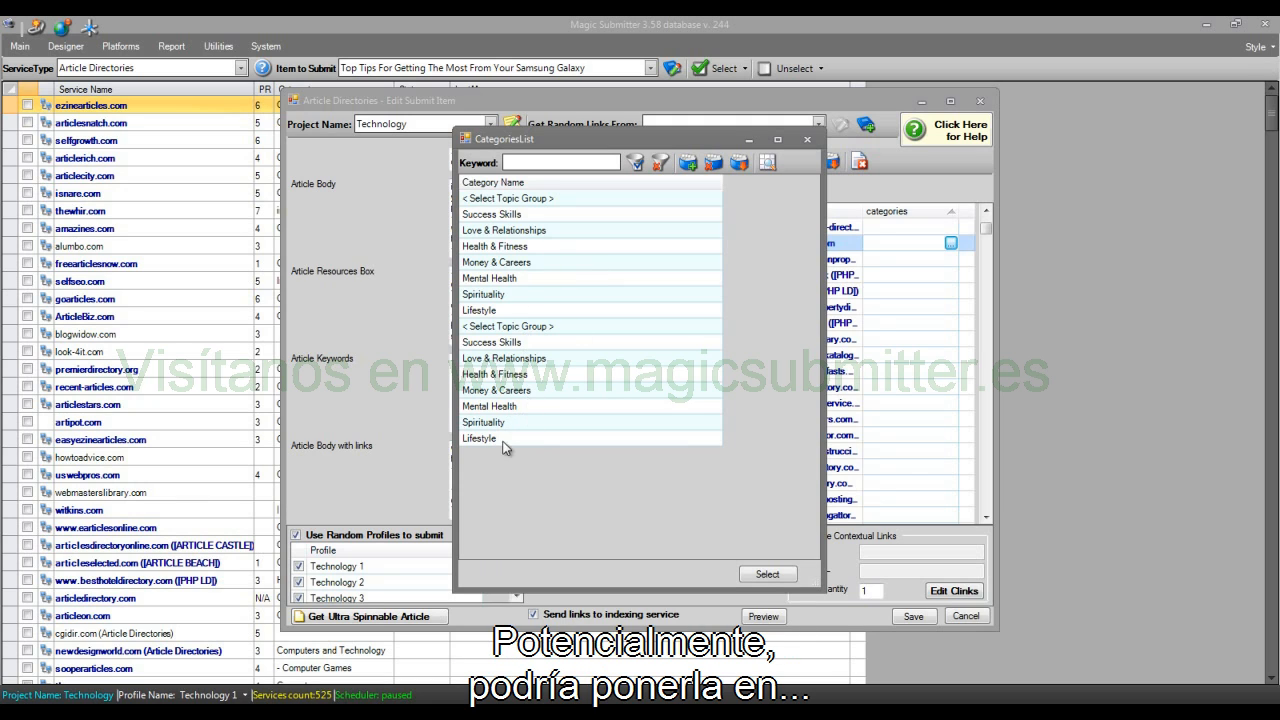
pyautogui.doubleClick(512, 311)
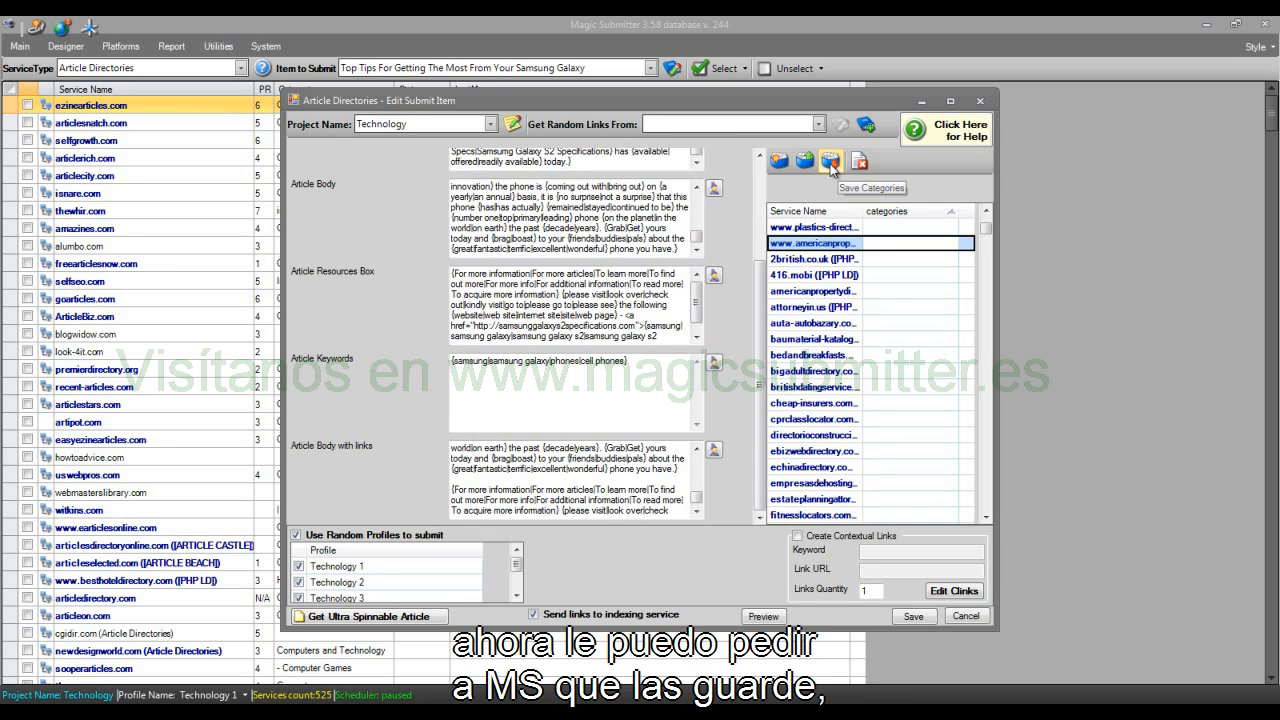
# Step: Save the current category assignments to the Templates folder as a categories file named "computer categories"
pyautogui.click(831, 165)
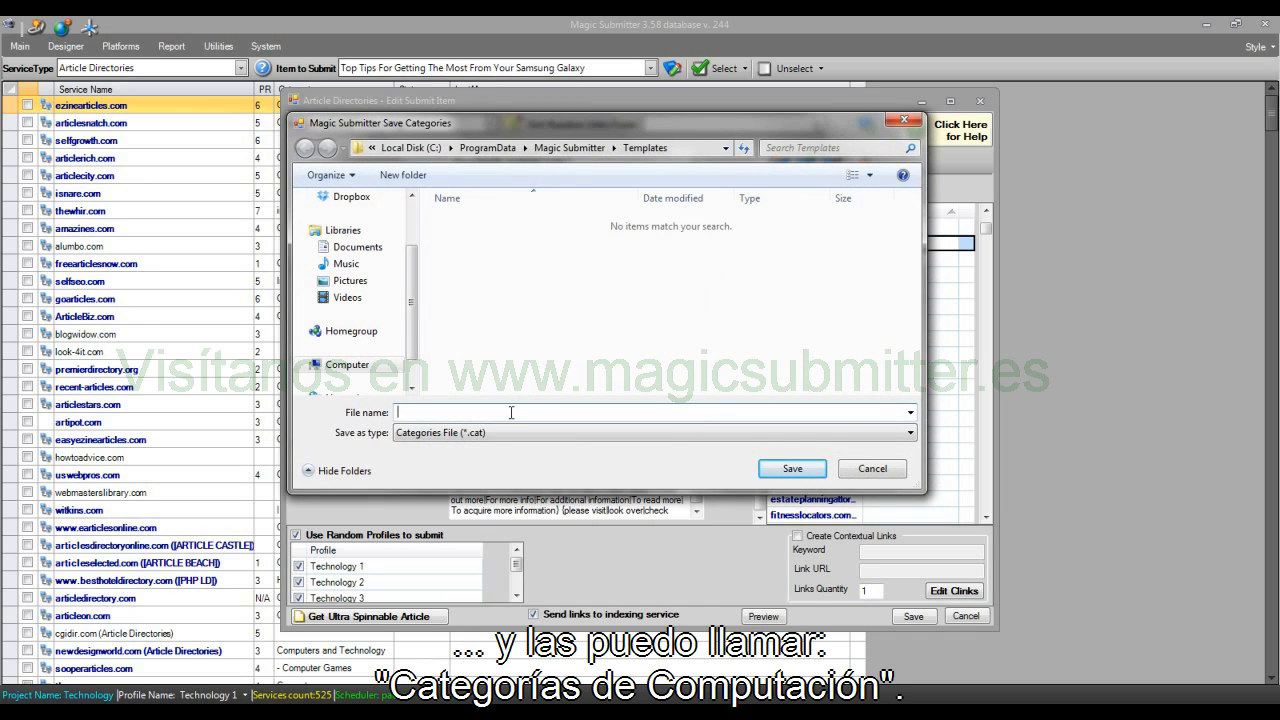
pyautogui.write('computer categories')
pyautogui.click(795, 468)
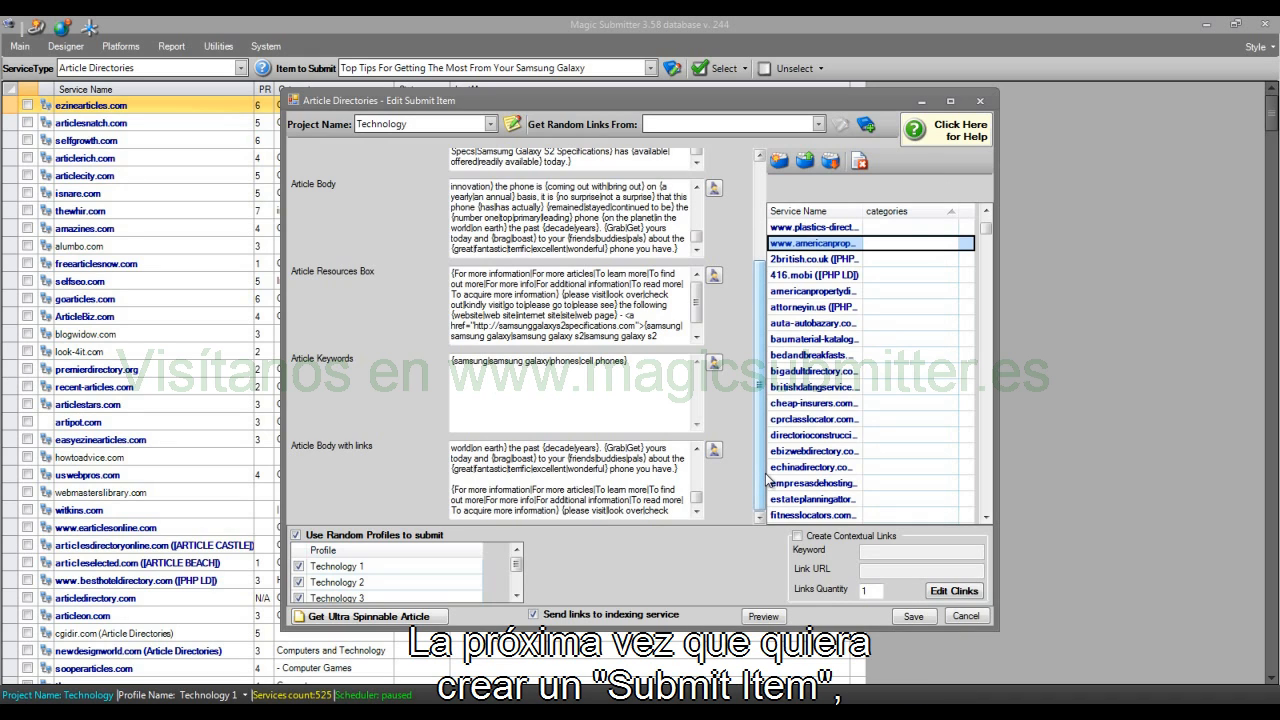
# Step: Select the saved "computer categories" file for loading categories, and leave without loading it
pyautogui.click(804, 163)
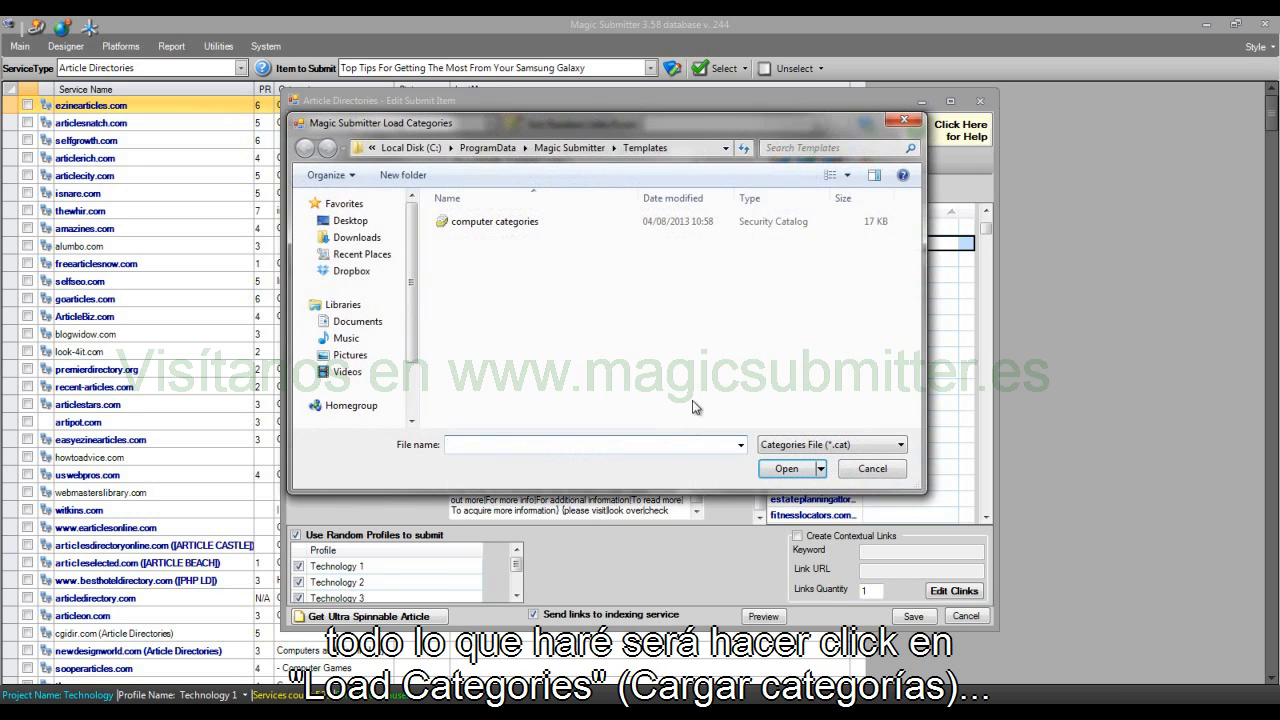
pyautogui.click(494, 221)
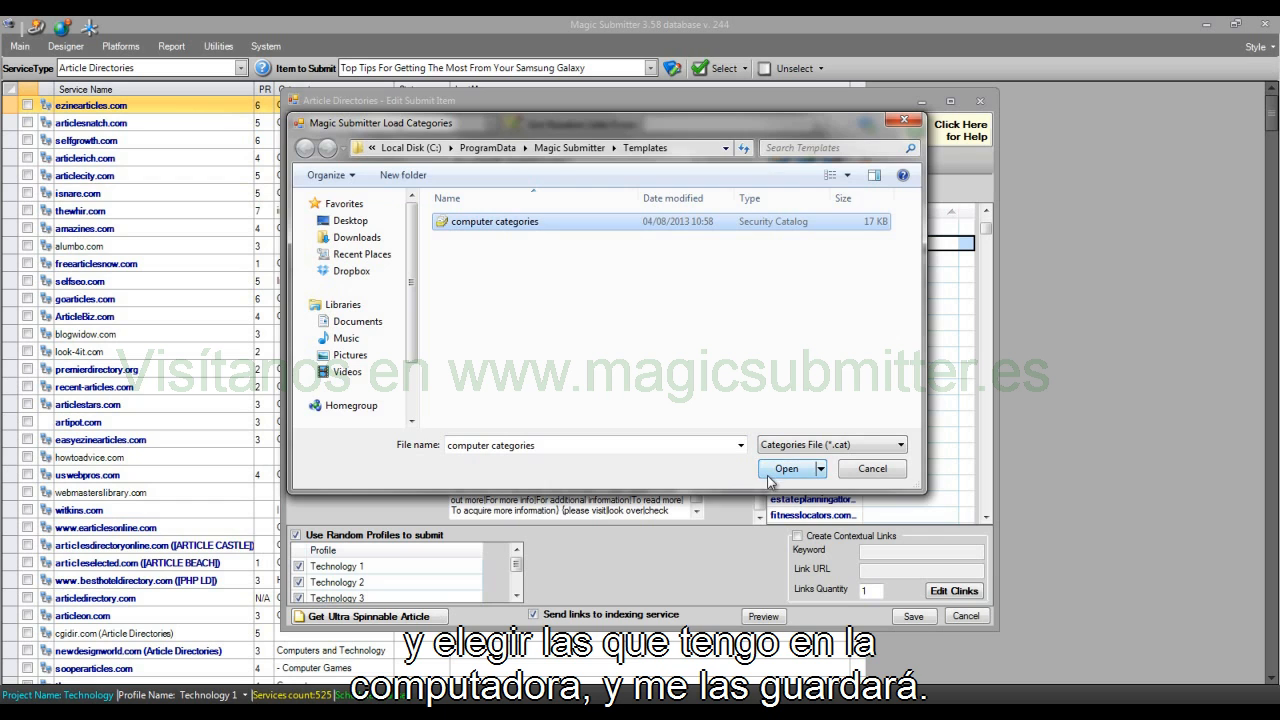
pyautogui.click(896, 475)
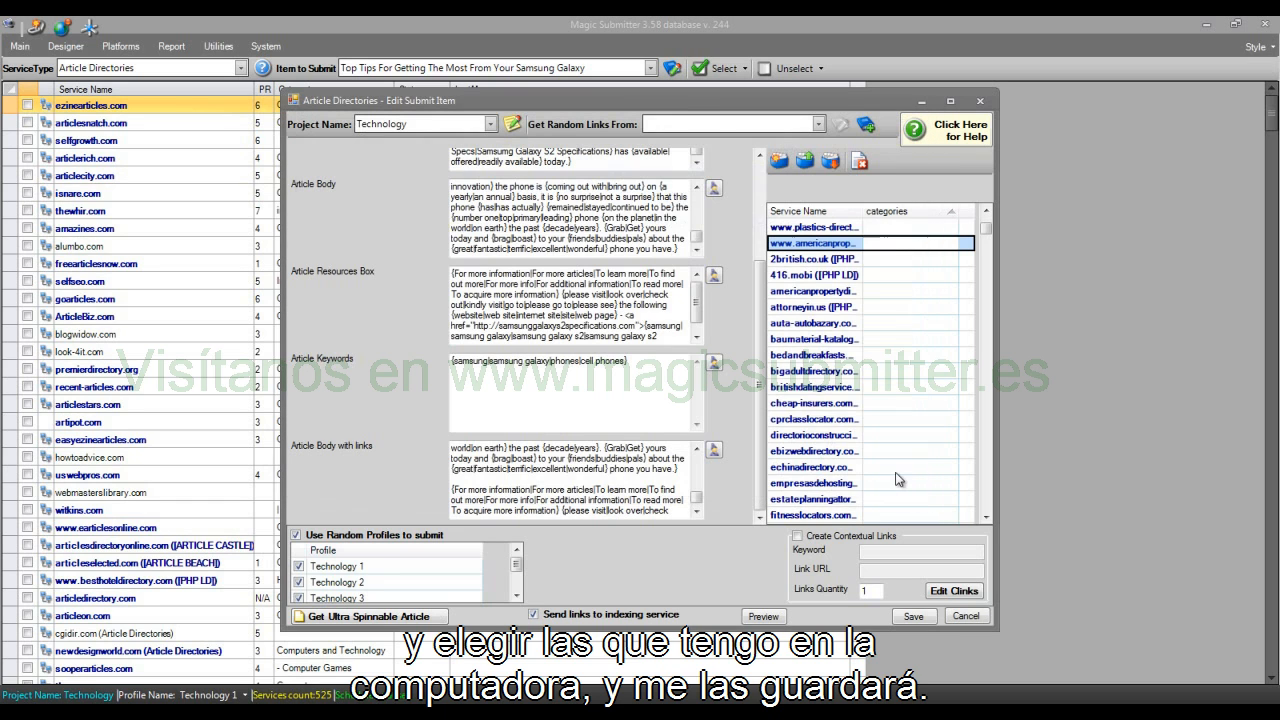
# Step: Save the Article Directories submit item, and reopen the second entry in the submit items list for editing
pyautogui.click(913, 616)
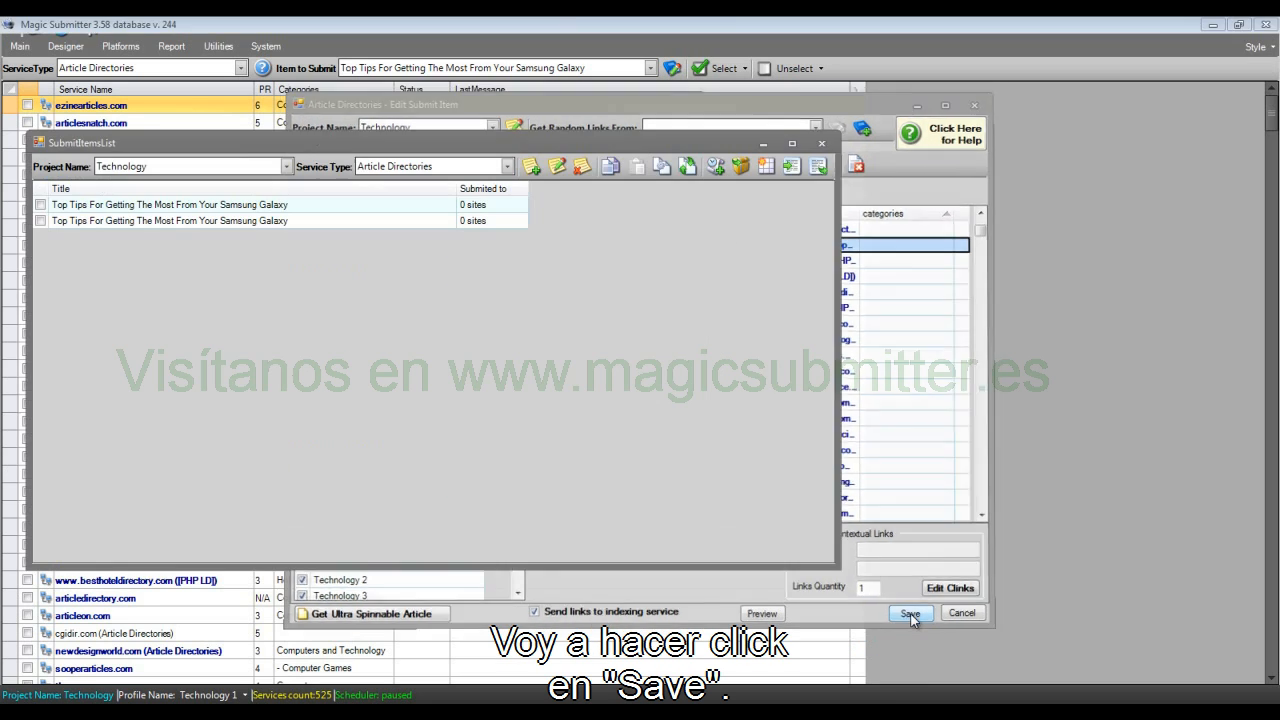
pyautogui.click(177, 226)
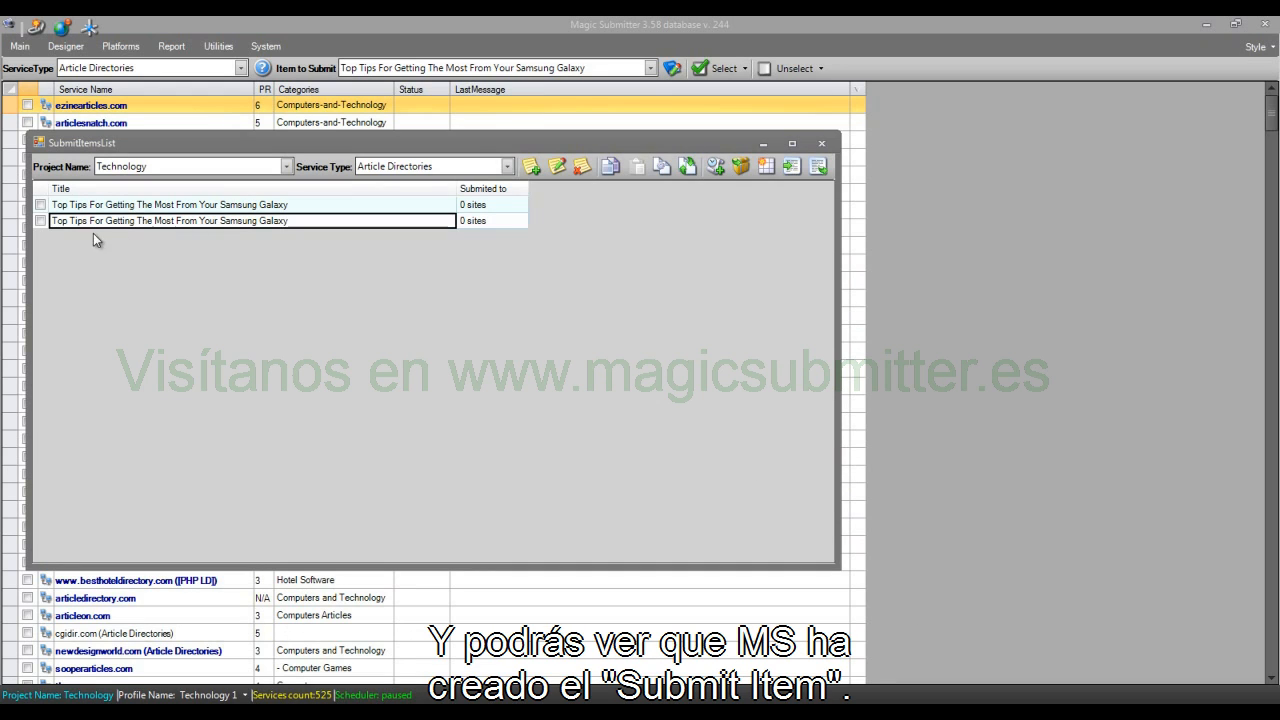
pyautogui.click(41, 220)
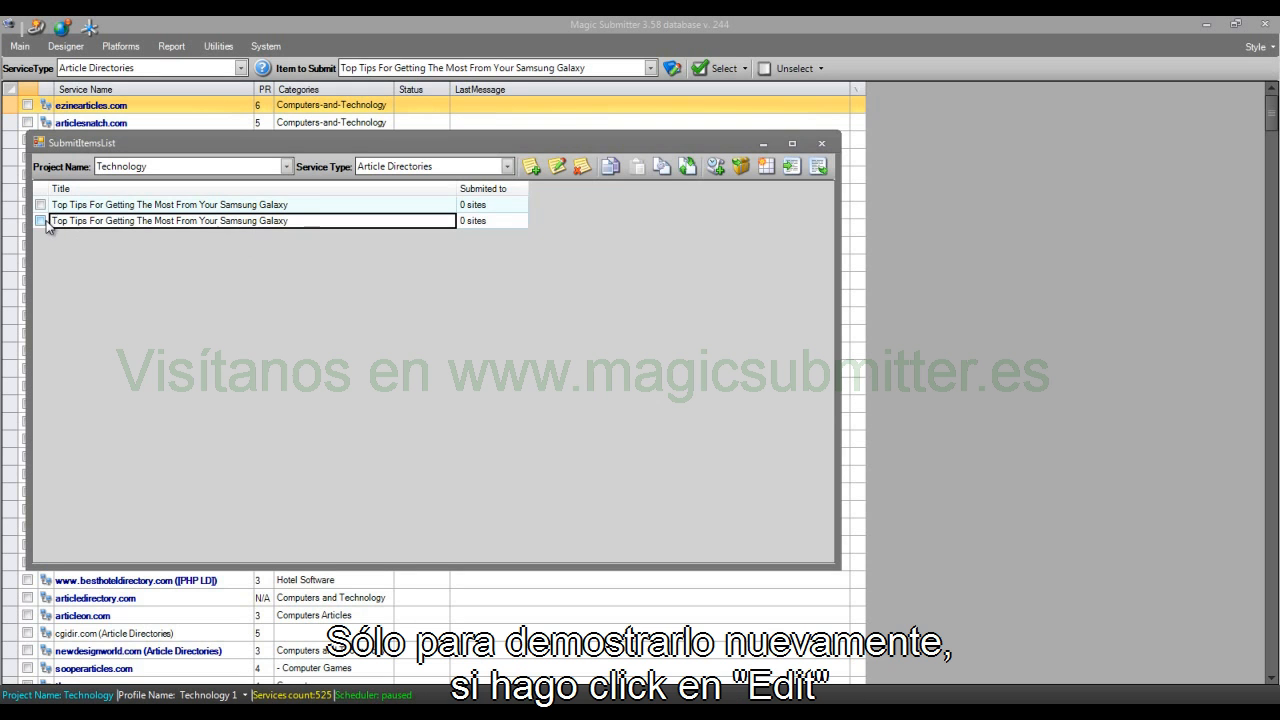
pyautogui.click(566, 168)
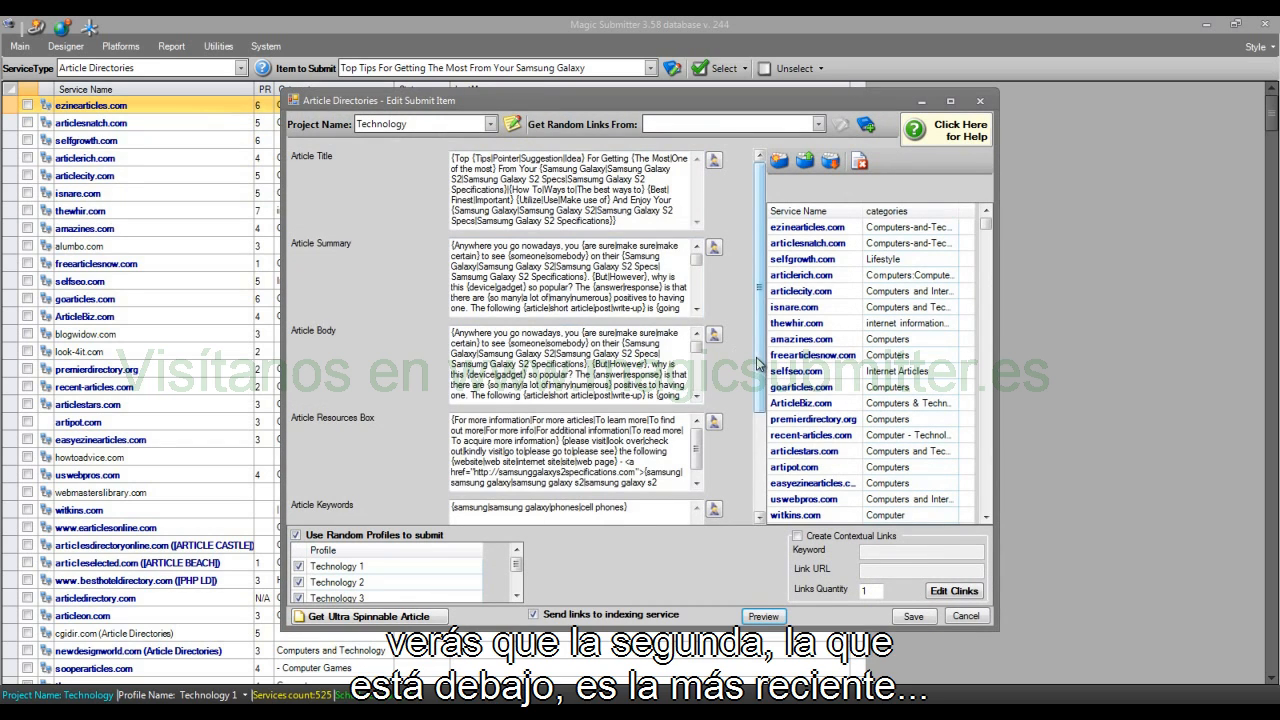
# Step: Review the resource box text at the end of the article body with links, and save the item
pyautogui.scroll(-3, 673, 475)
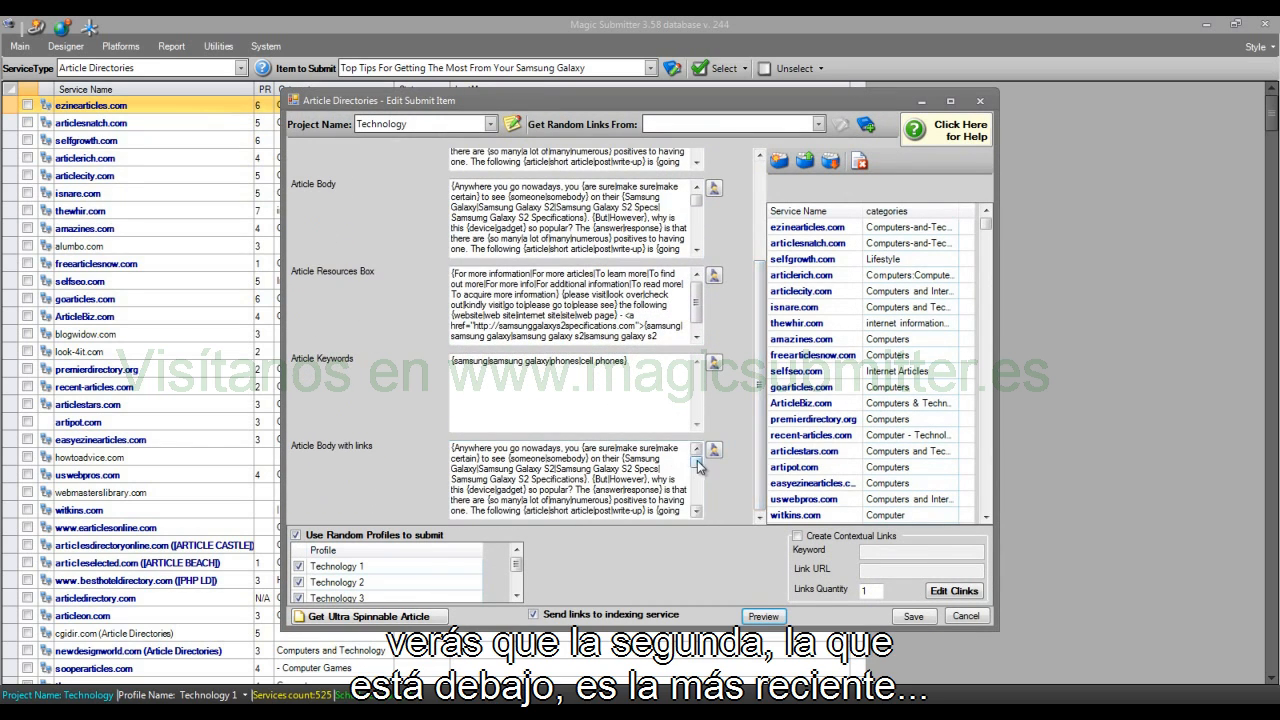
pyautogui.scroll(-3, 676, 480)
pyautogui.moveTo(678, 510); pyautogui.dragTo(451, 476)
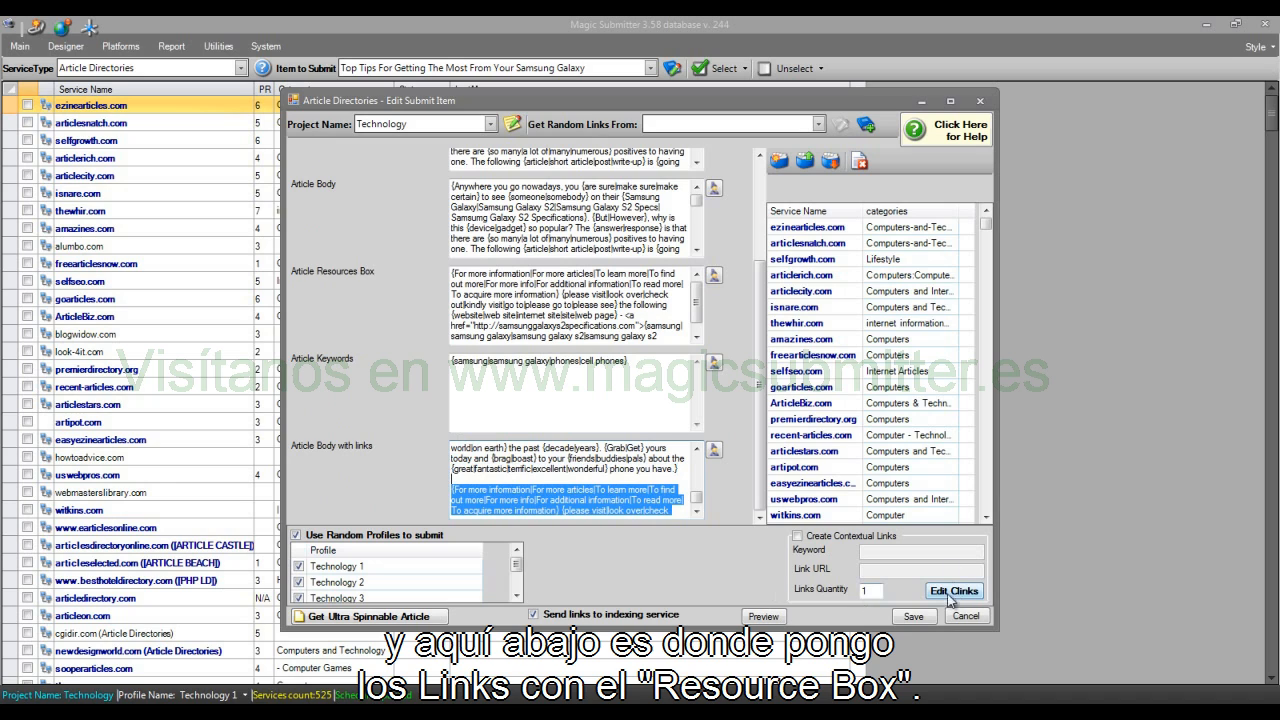
pyautogui.click(911, 615)
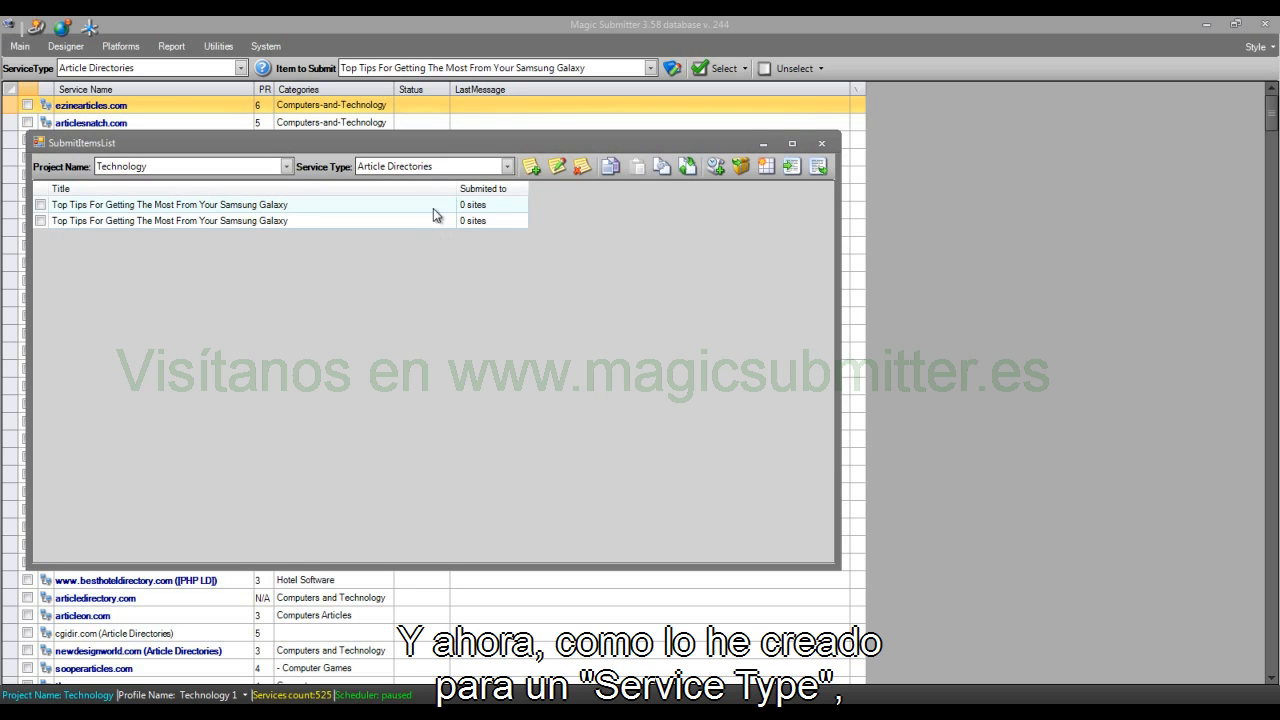
# Step: Duplicate the second "Top Tips For Getting The Most From Your Samsung Galaxy" submit item by copying and pasting it
pyautogui.click(331, 312)
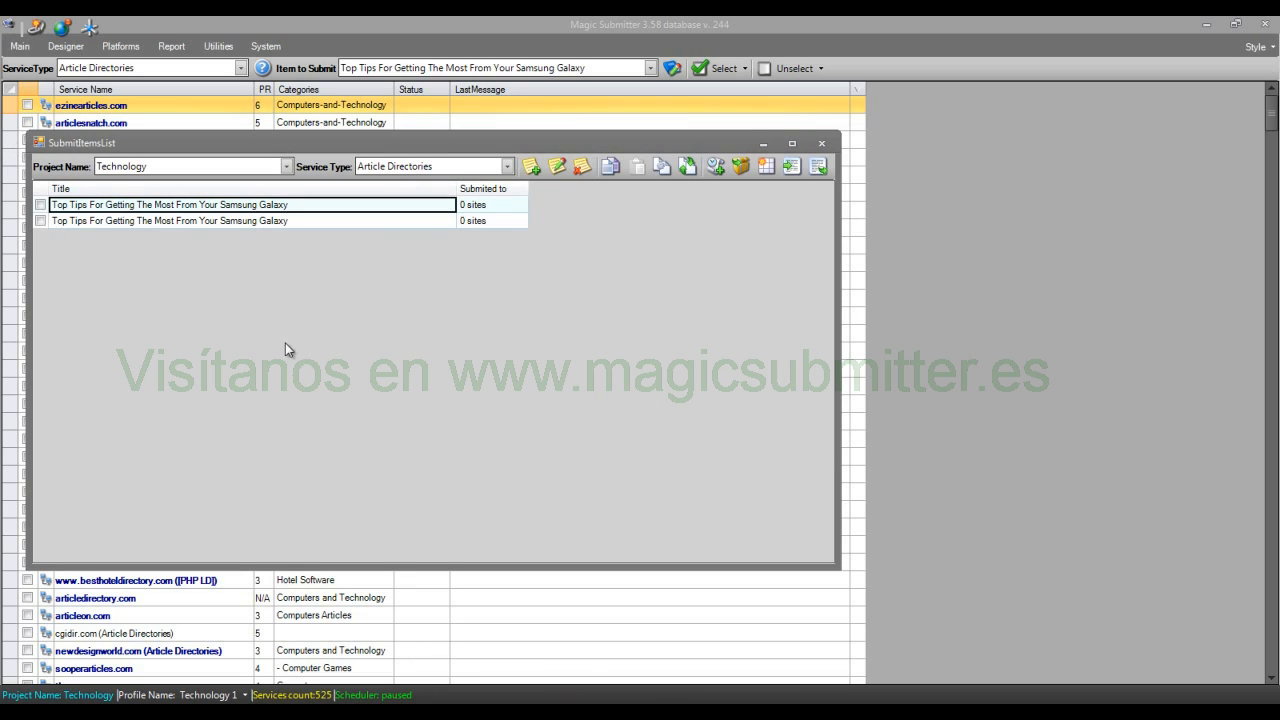
pyautogui.click(41, 221)
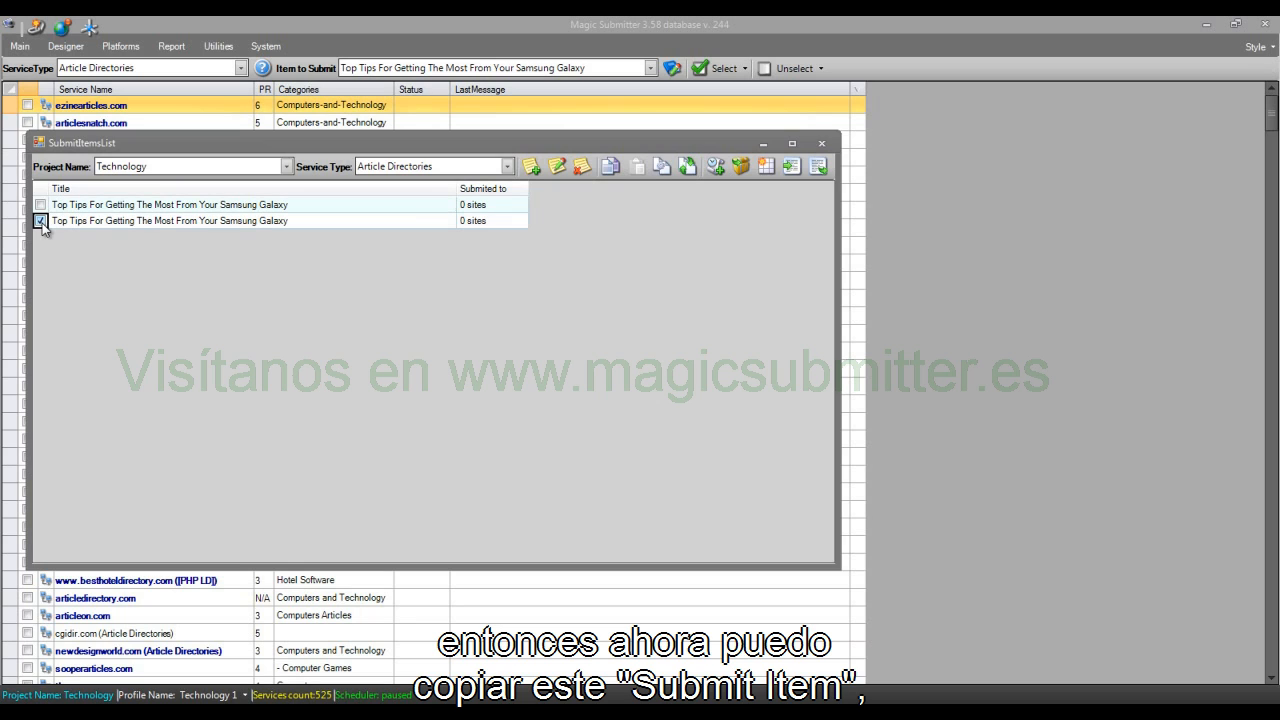
pyautogui.click(611, 167)
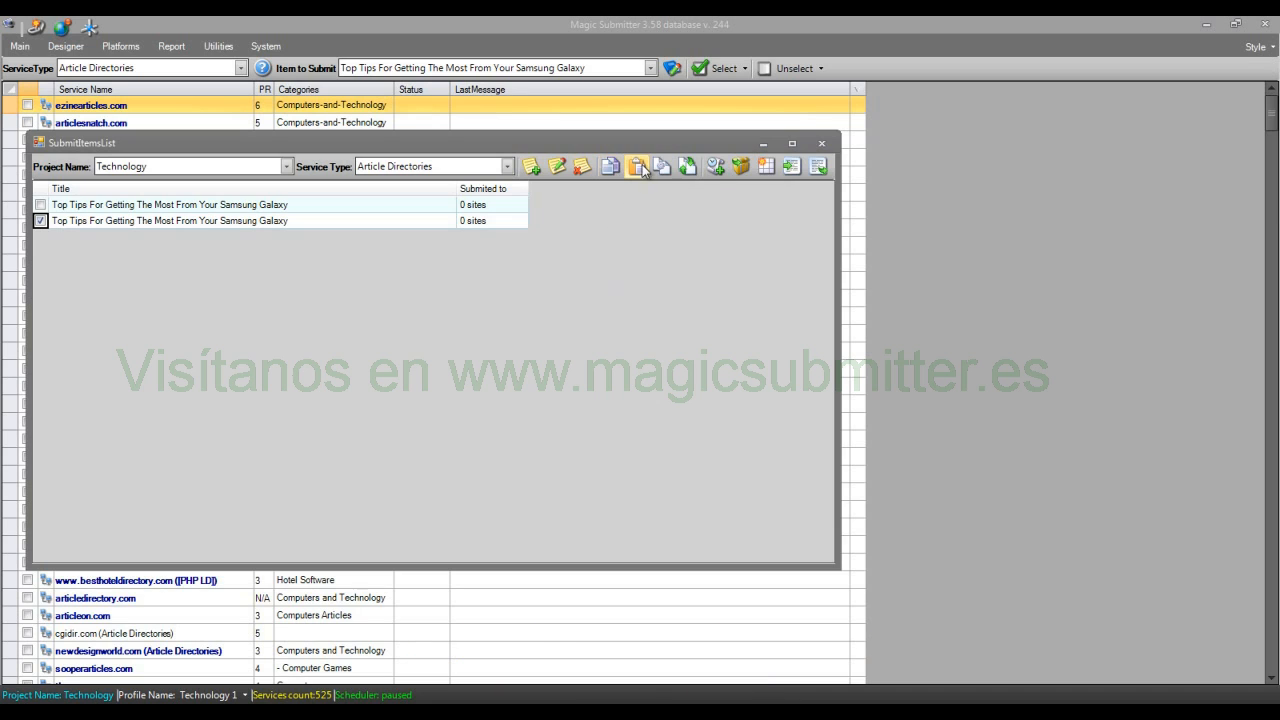
pyautogui.click(640, 167)
pyautogui.click(123, 240)
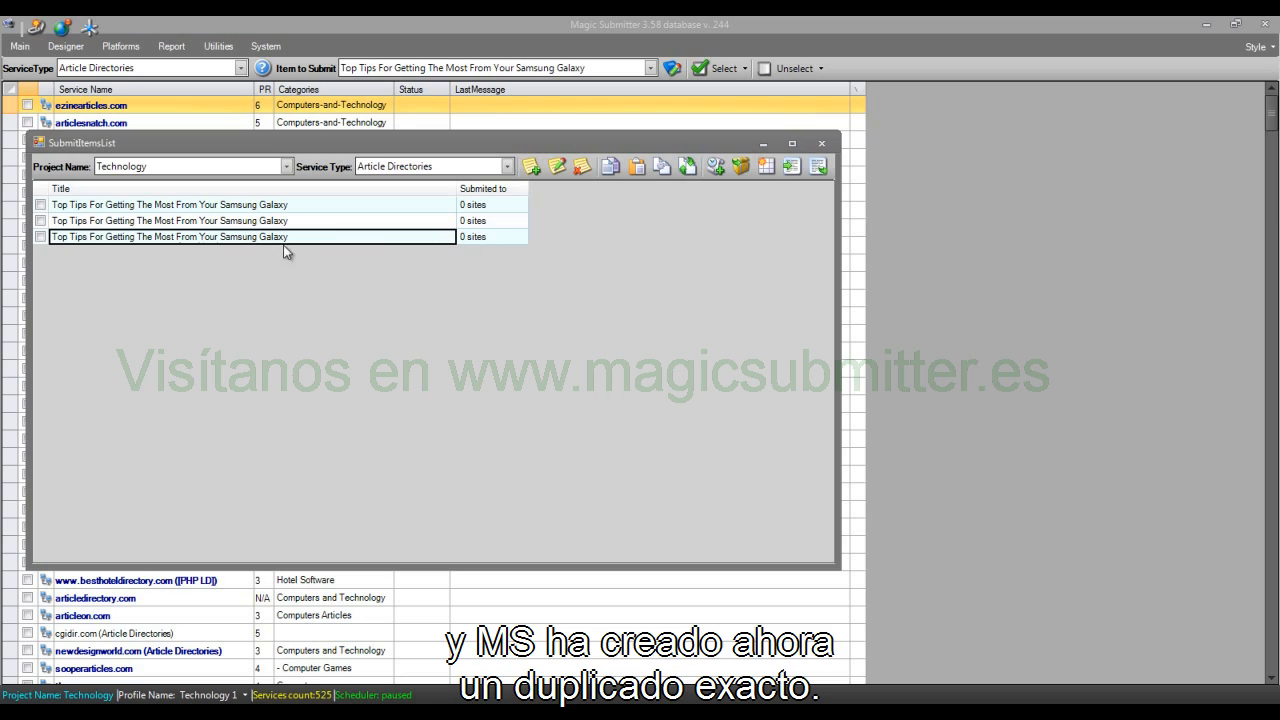
# Step: Open the duplicated submit item for editing and replace its article title with "How to choose the right phone for you."
pyautogui.click(41, 238)
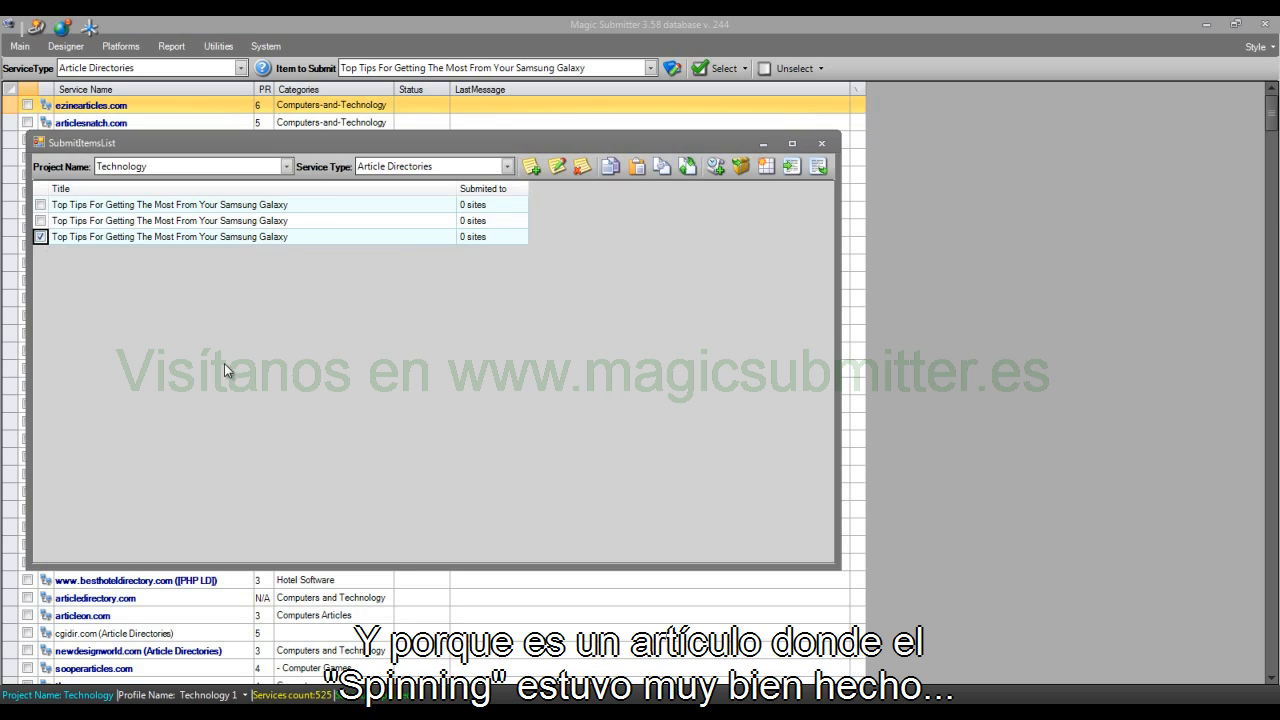
pyautogui.click(557, 166)
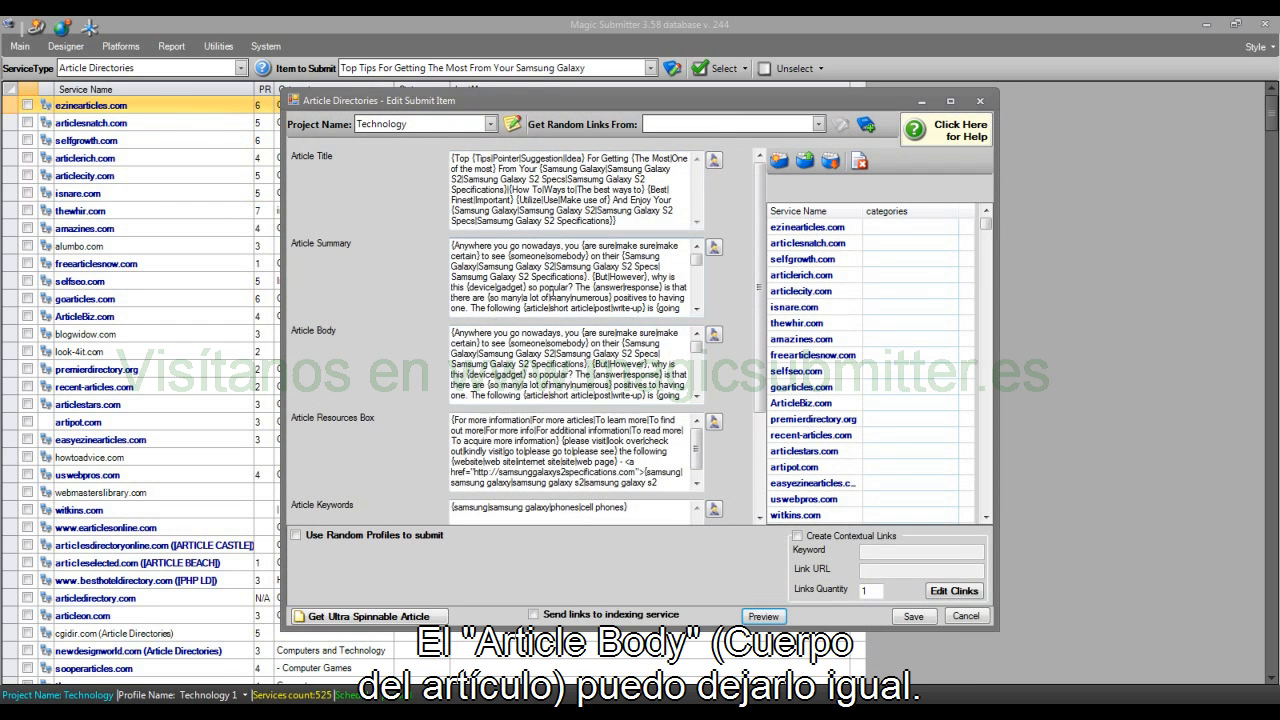
pyautogui.hotkey('ctrl', 'a')
pyautogui.rightClick(641, 190)
pyautogui.click(665, 272)
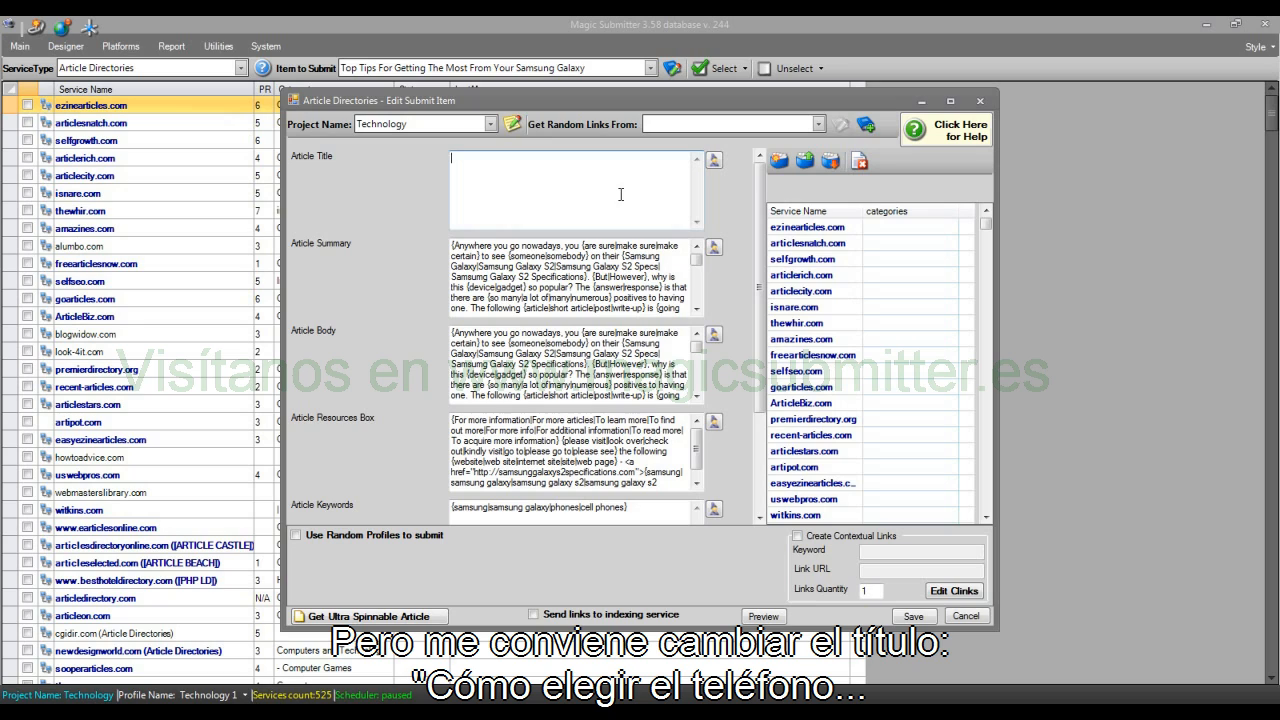
pyautogui.write('How to choose the righ')
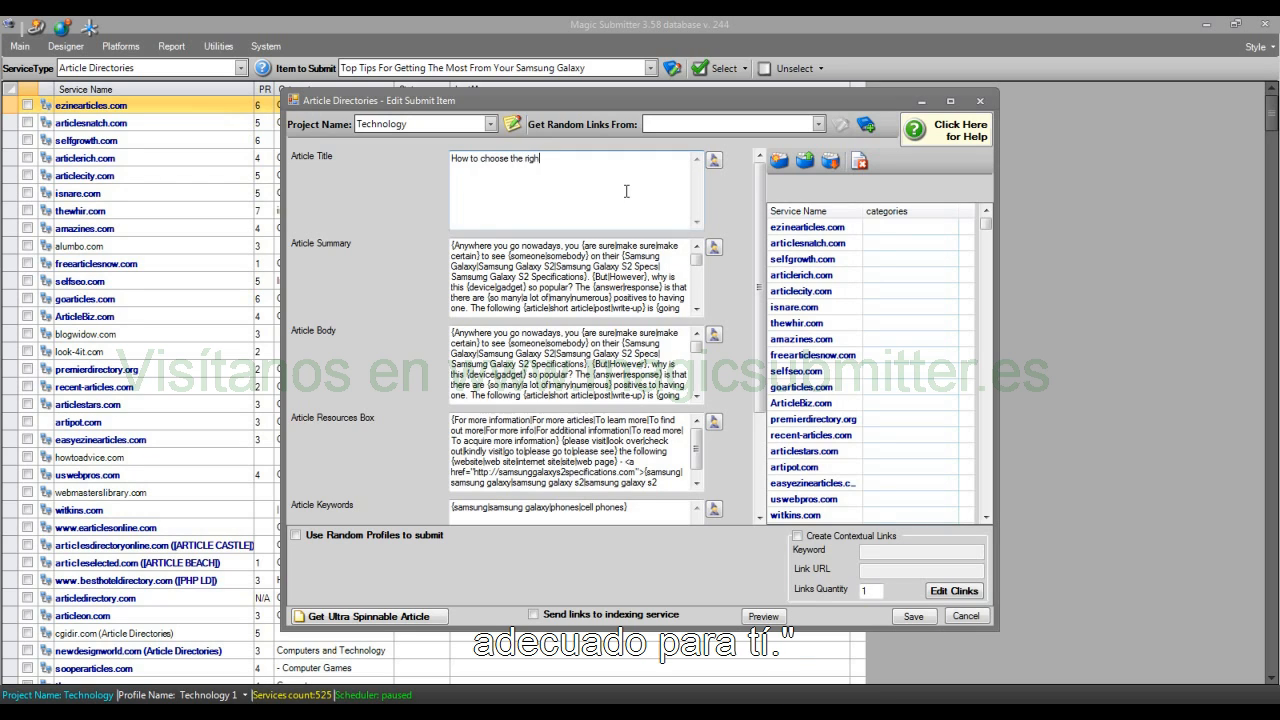
pyautogui.write('t phone for you.')
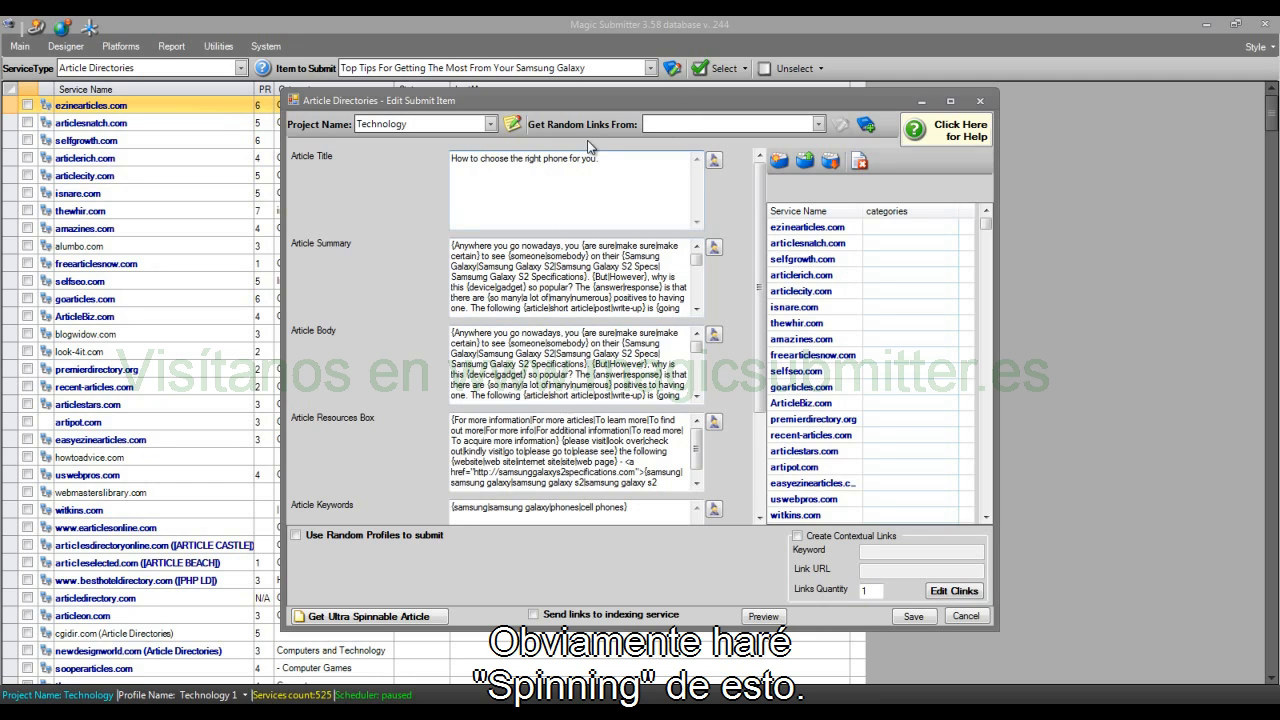
# Step: Review the duplicate's keywords, resource box and body texts, enable random profiles, and discard the edits
pyautogui.moveTo(653, 513); pyautogui.dragTo(456, 496)
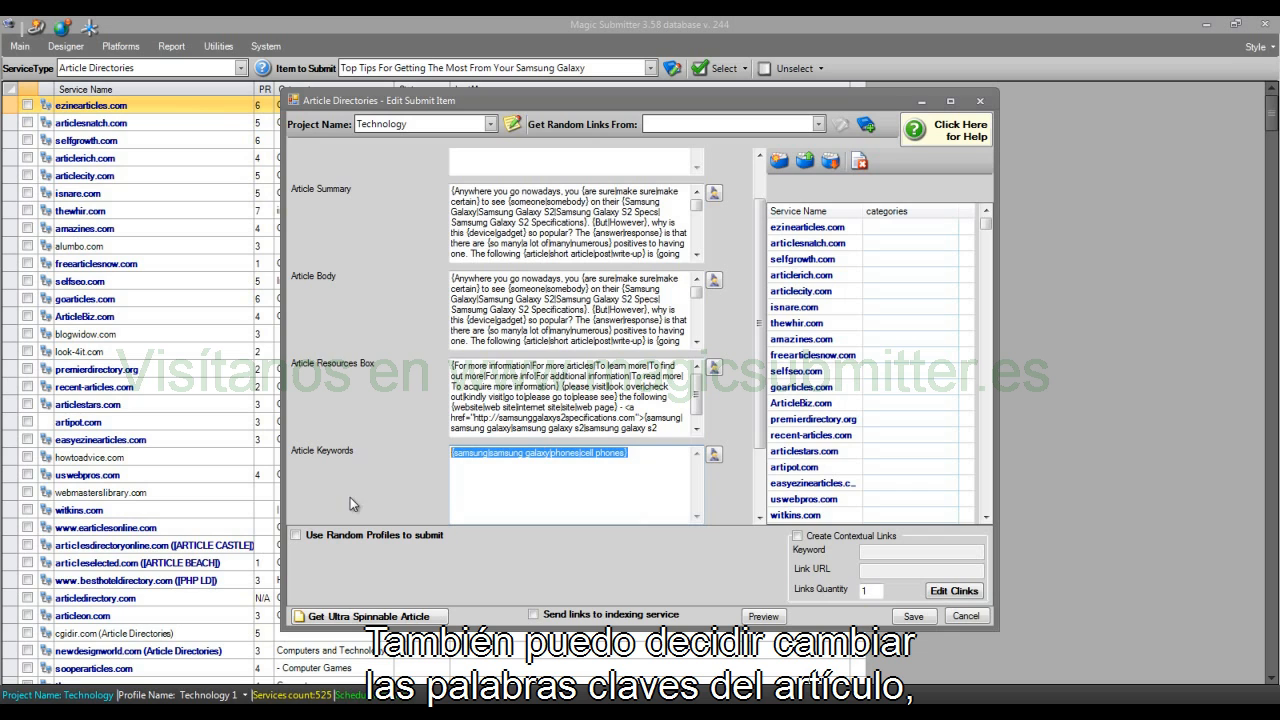
pyautogui.moveTo(452, 366); pyautogui.dragTo(636, 407)
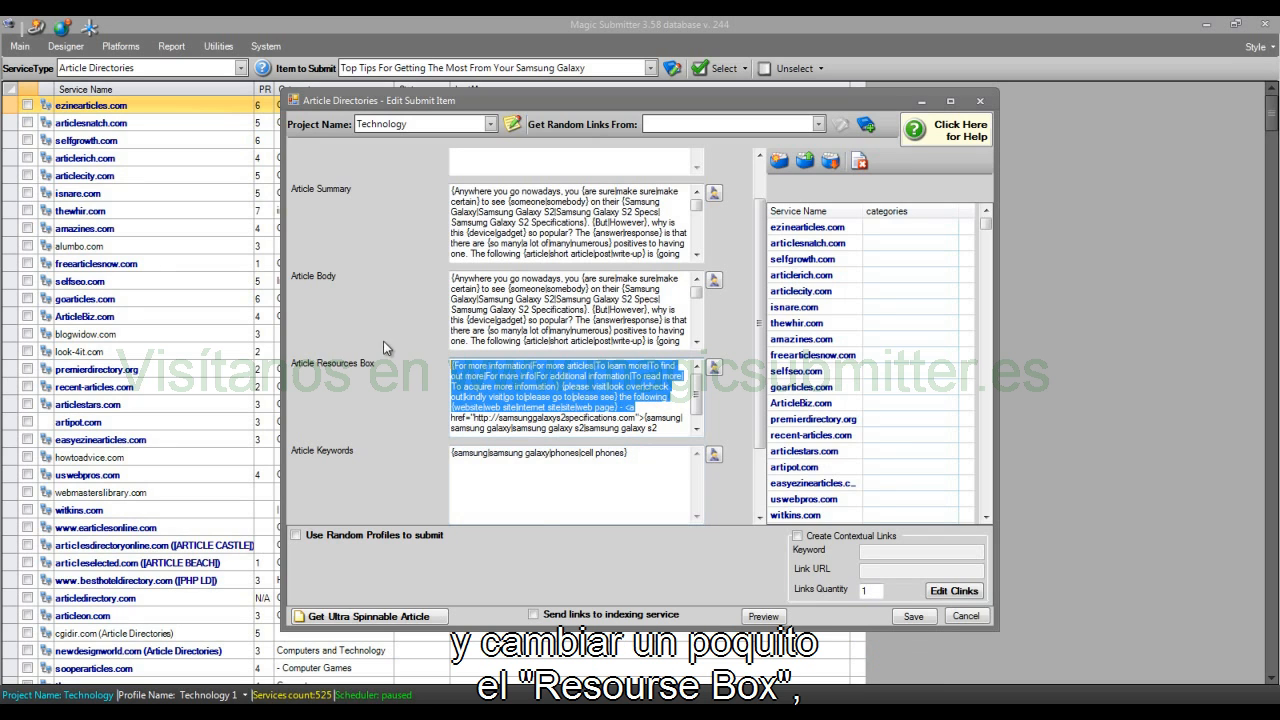
pyautogui.moveTo(530, 215); pyautogui.dragTo(643, 354)
pyautogui.moveTo(762, 430); pyautogui.dragTo(763, 503)
pyautogui.moveTo(545, 470); pyautogui.dragTo(626, 529)
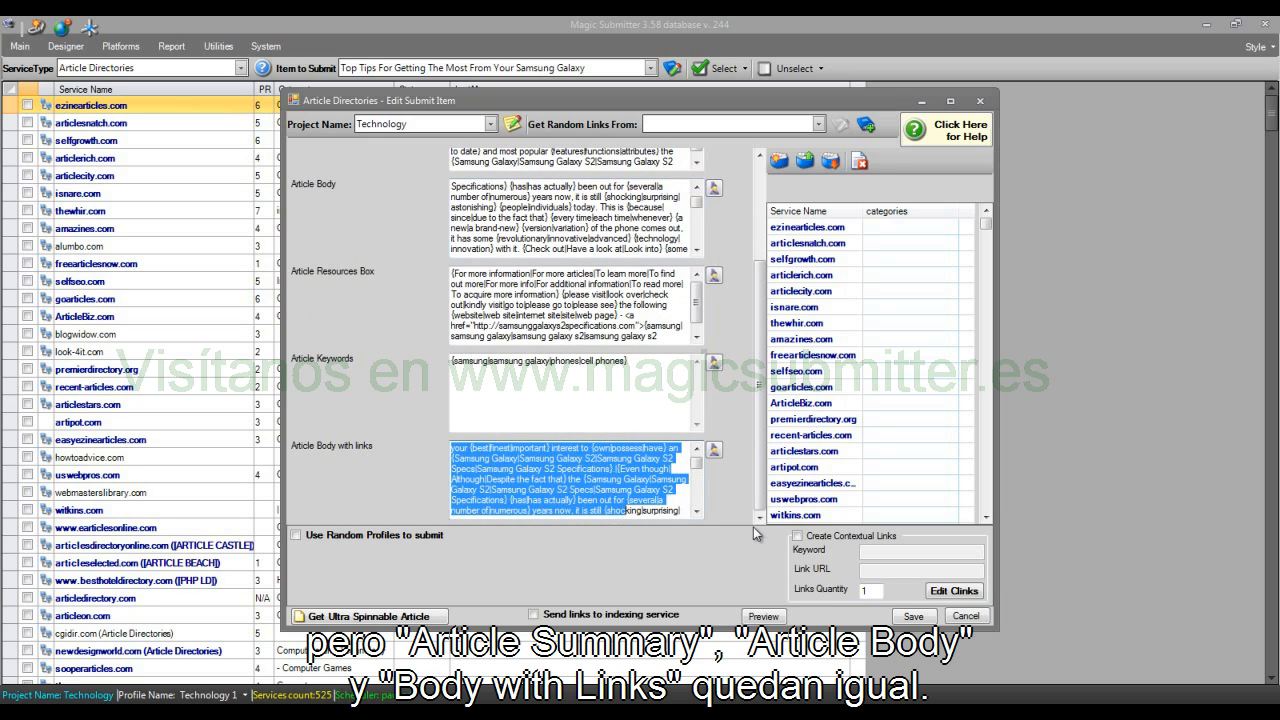
pyautogui.click(296, 535)
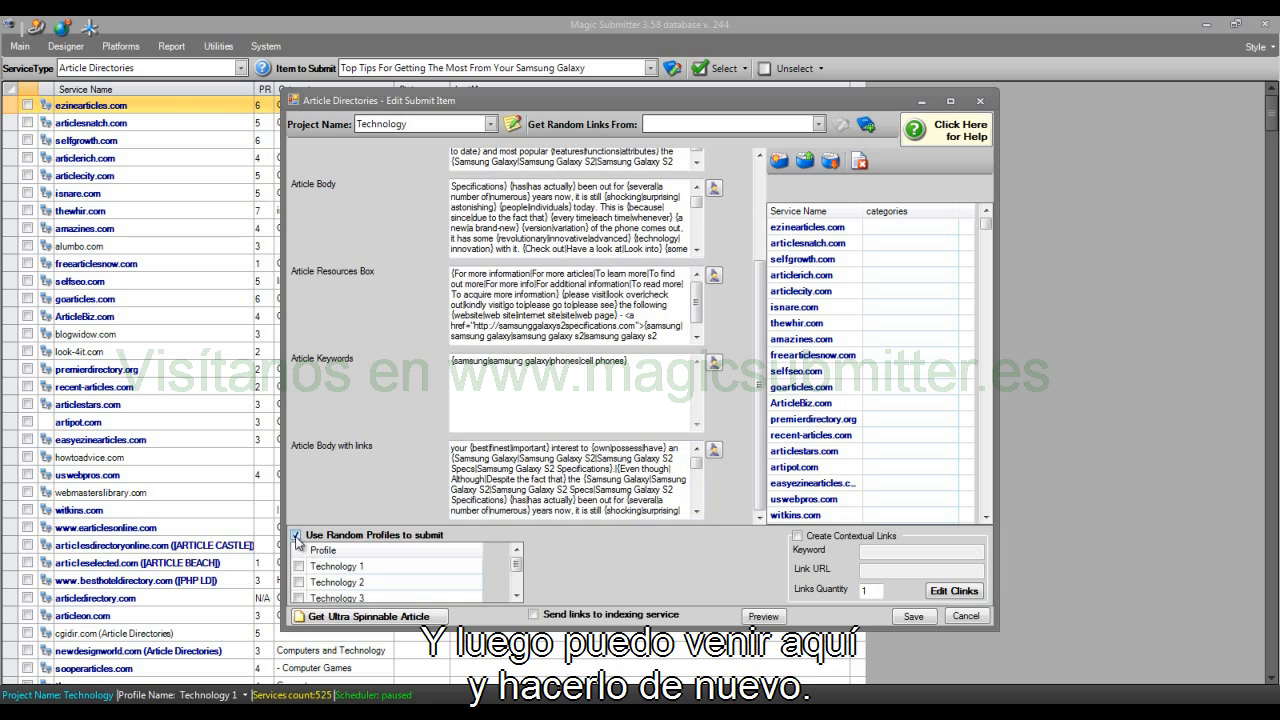
pyautogui.click(962, 616)
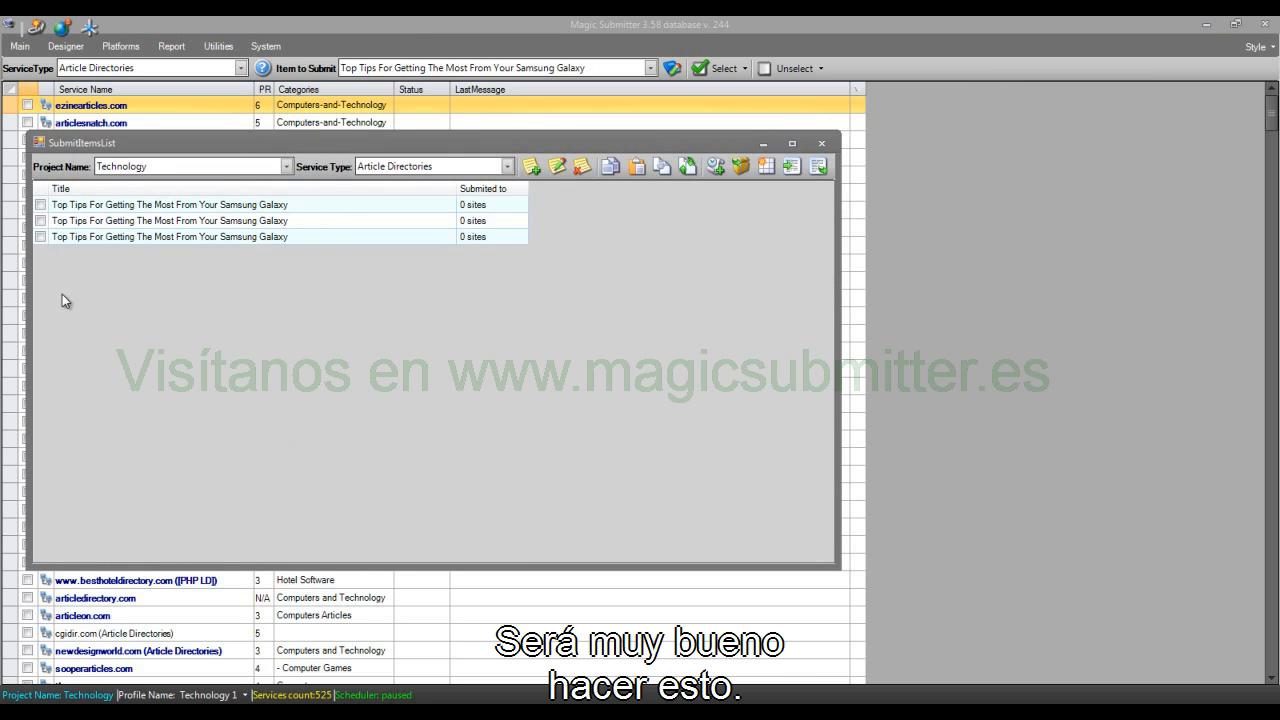
# Step: Delete the duplicated third submit item from the list
pyautogui.click(38, 241)
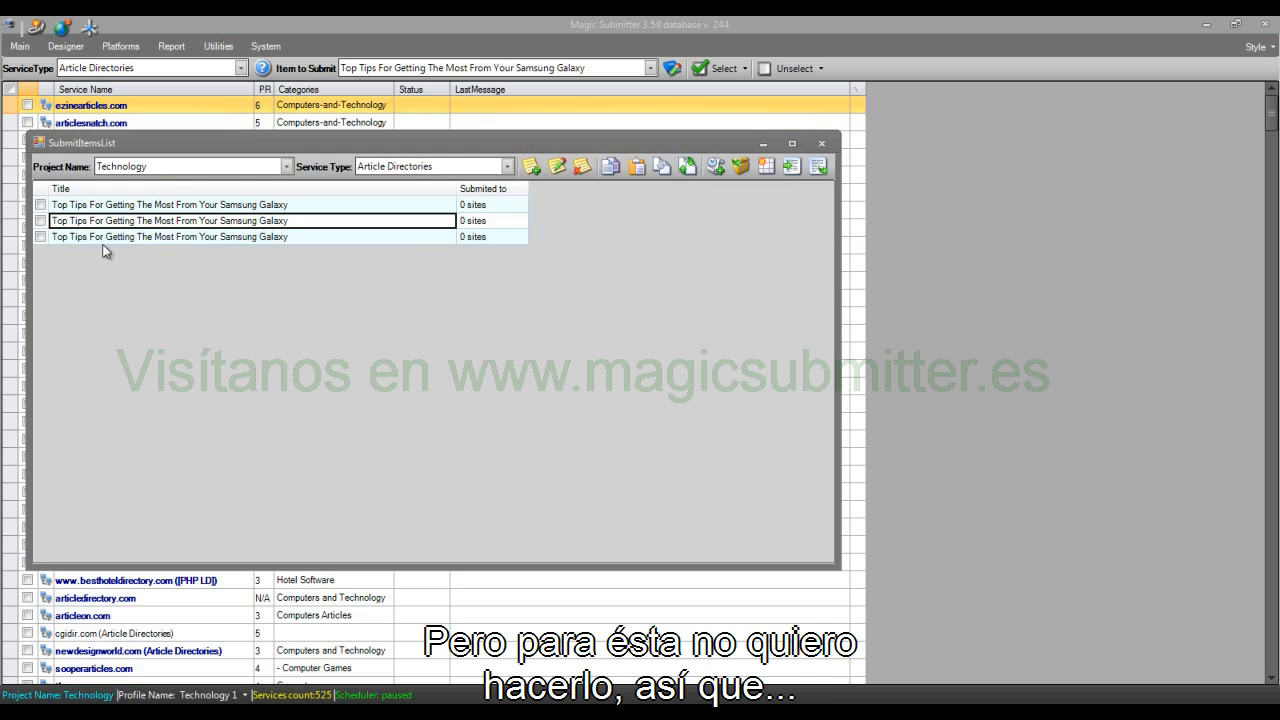
pyautogui.click(40, 236)
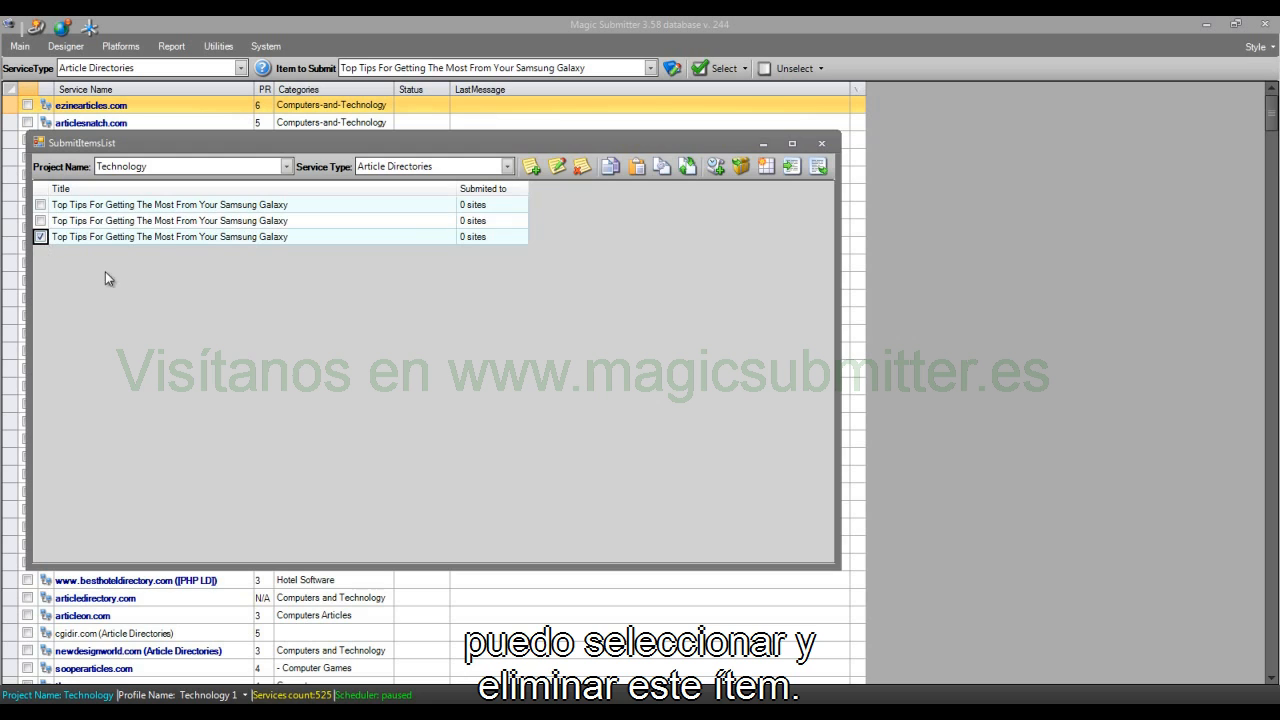
pyautogui.click(590, 166)
pyautogui.click(640, 425)
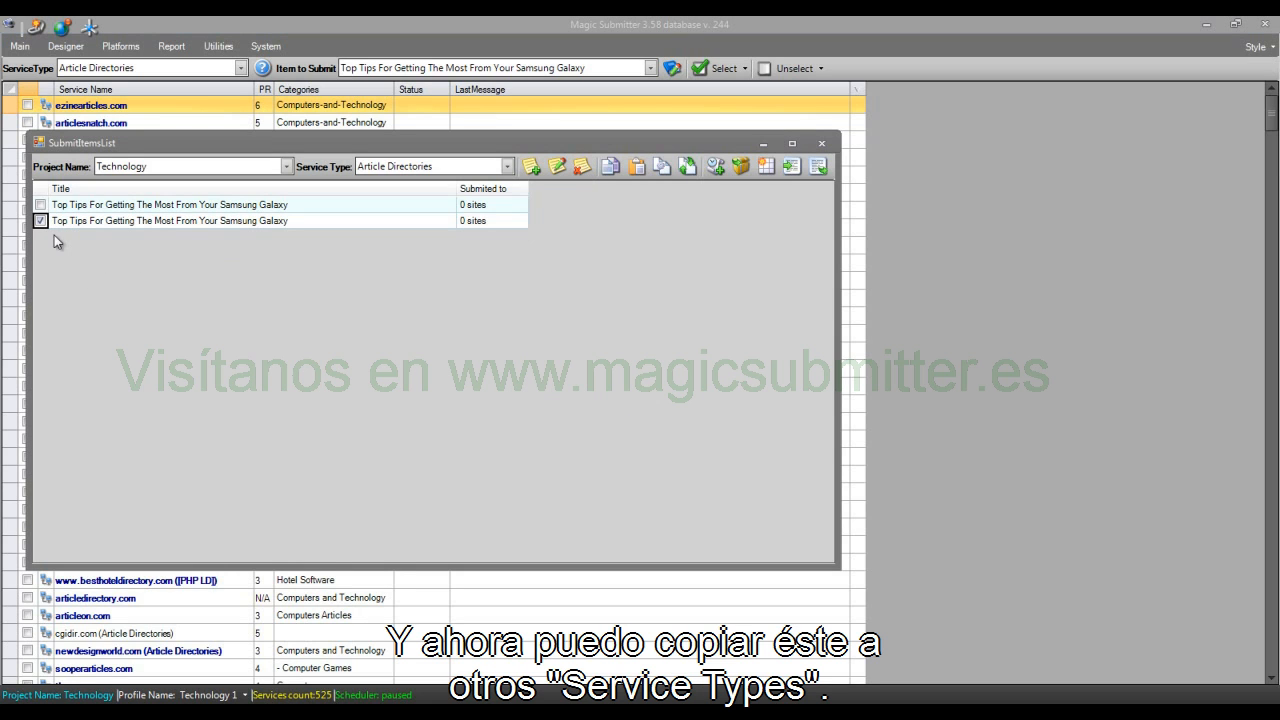
# Step: Start copying the selected submit item to the Blogs service type and review its title, summary and body texts
pyautogui.click(689, 167)
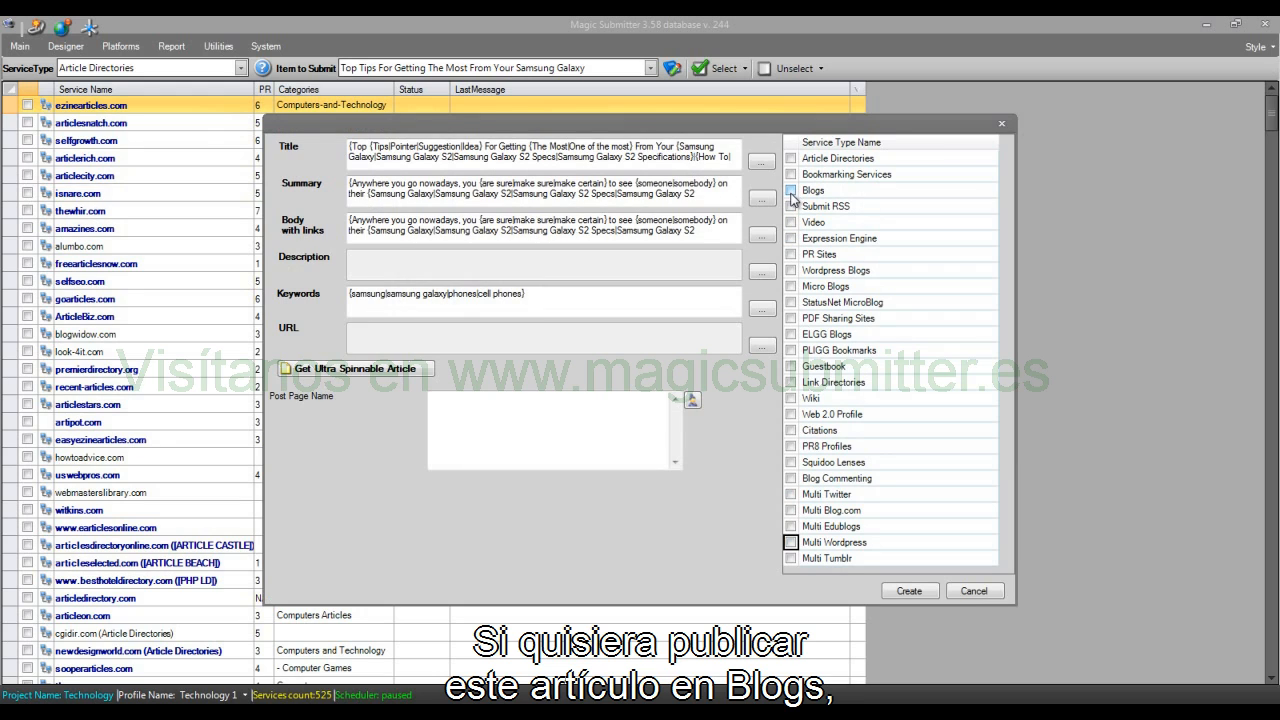
pyautogui.click(790, 190)
pyautogui.moveTo(352, 146); pyautogui.dragTo(718, 215)
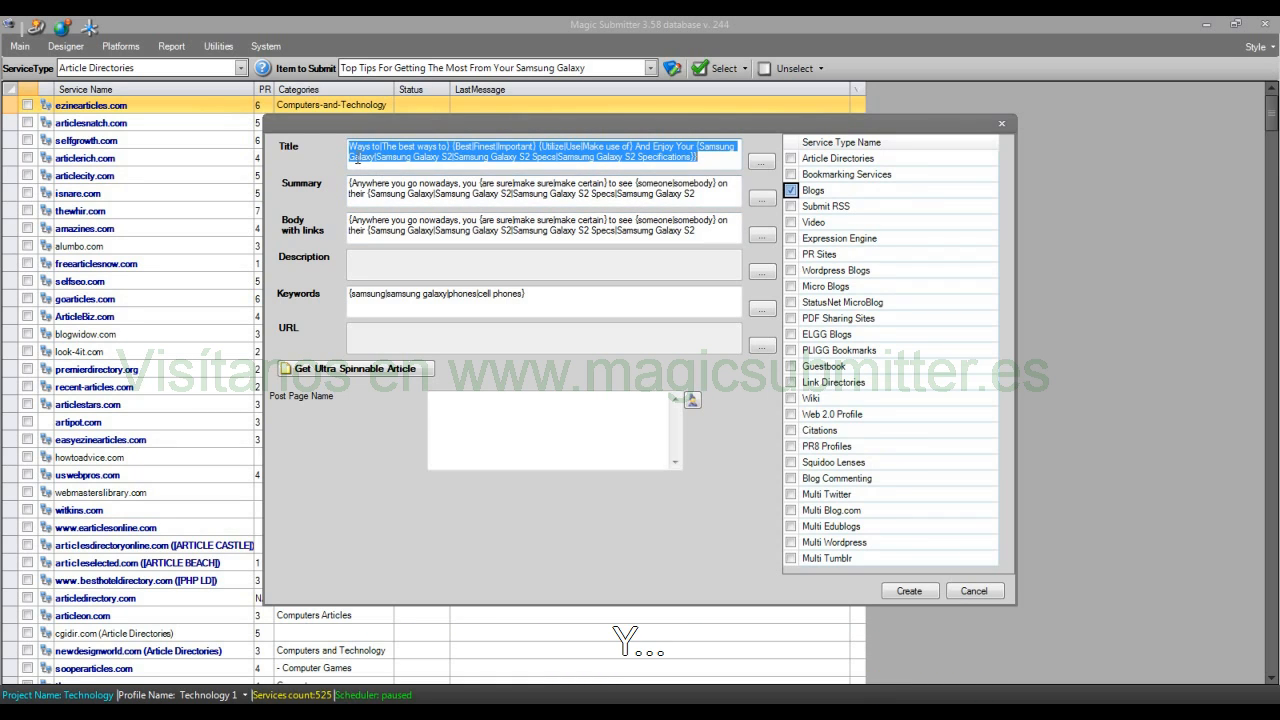
pyautogui.moveTo(349, 157); pyautogui.dragTo(698, 157)
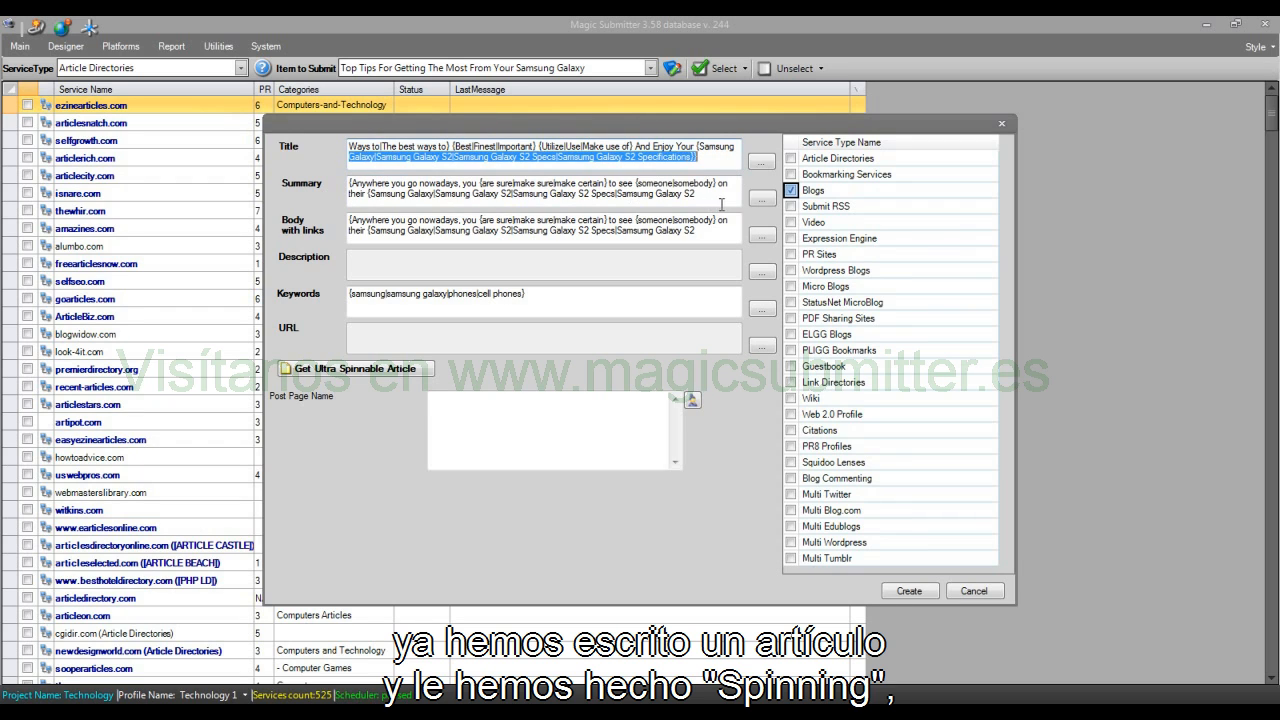
pyautogui.moveTo(351, 183); pyautogui.dragTo(690, 264)
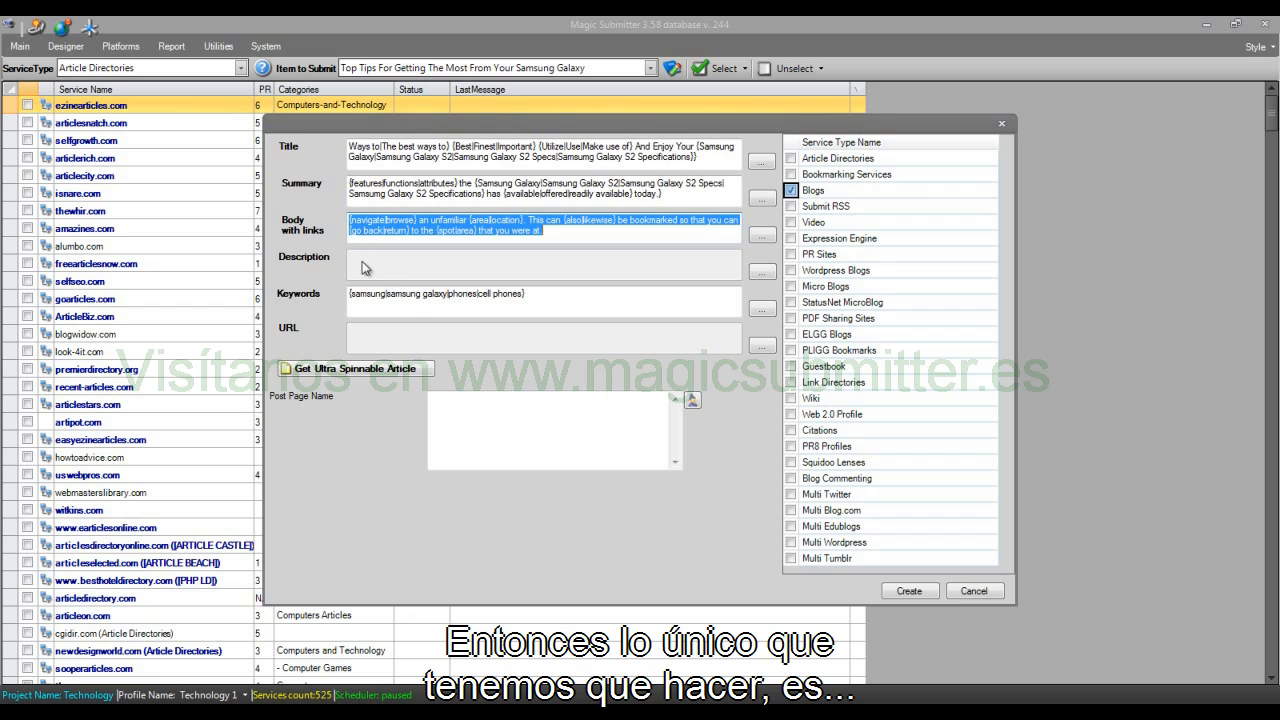
# Step: Copy the complete spun title into the Post Page Name and create the Blogs submit item
pyautogui.click(548, 414)
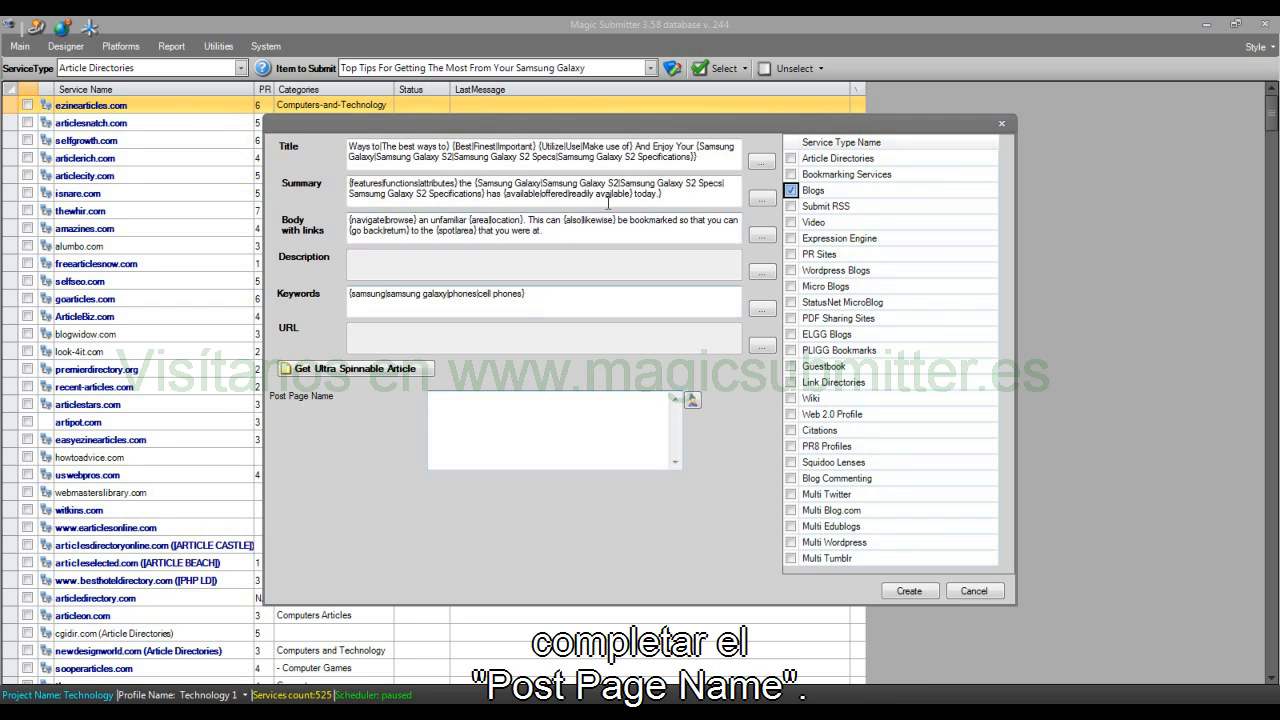
pyautogui.rightClick(567, 154)
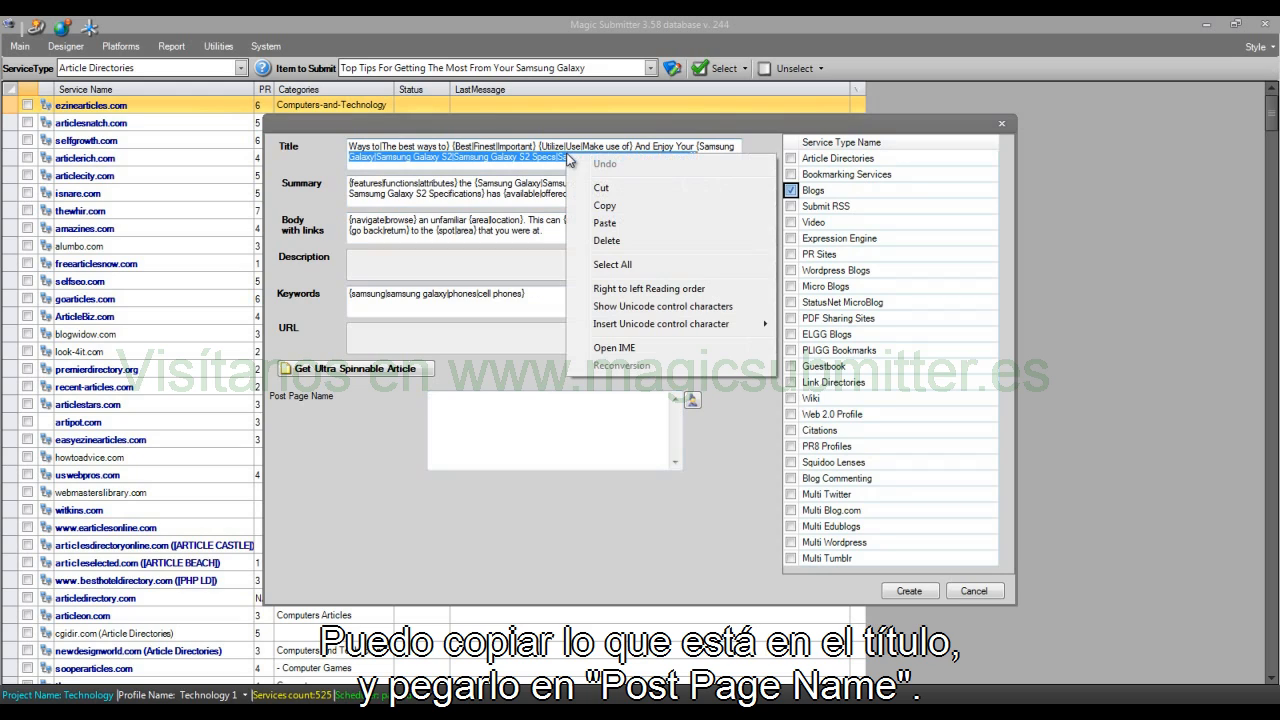
pyautogui.click(629, 266)
pyautogui.click(534, 413)
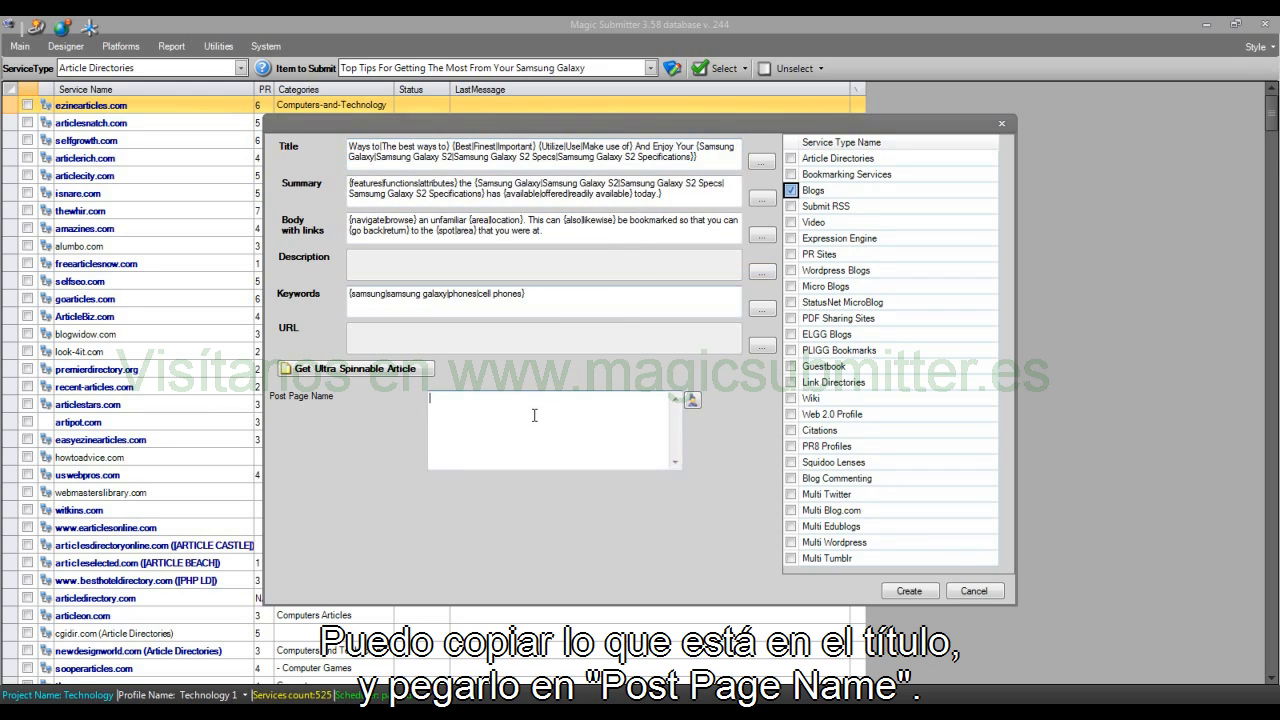
pyautogui.hotkey('ctrl', 'v')
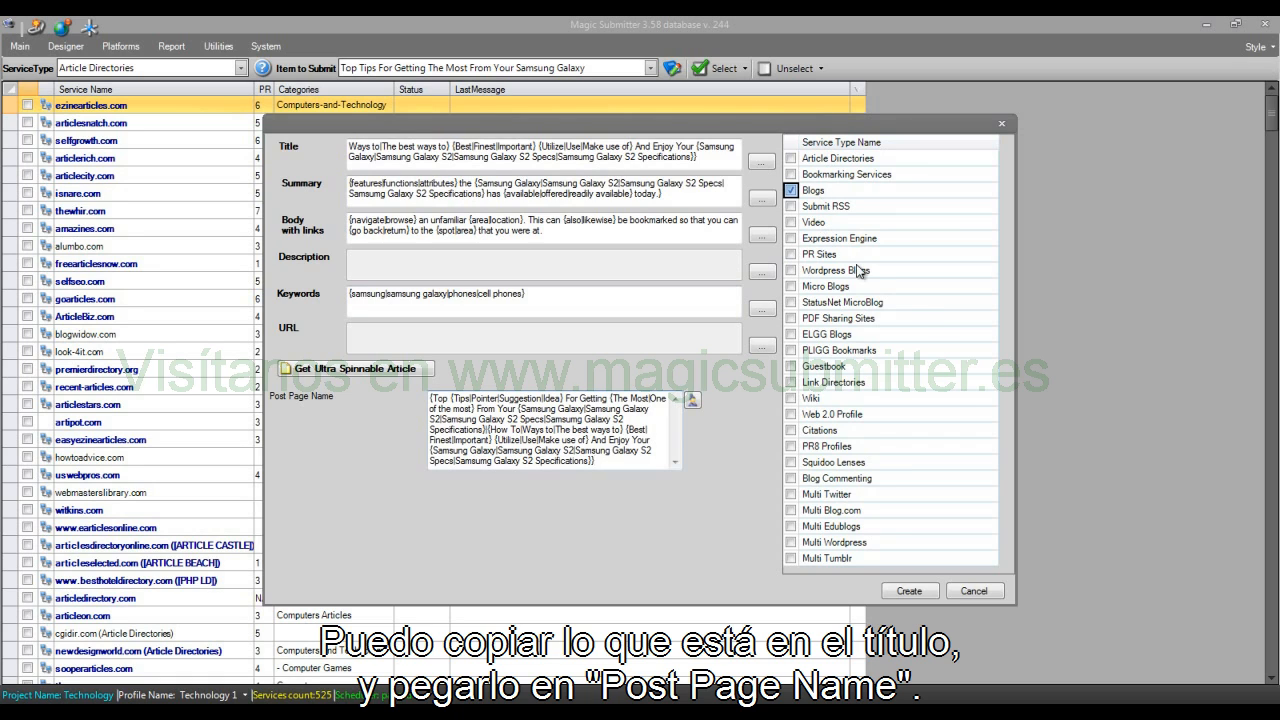
pyautogui.click(909, 591)
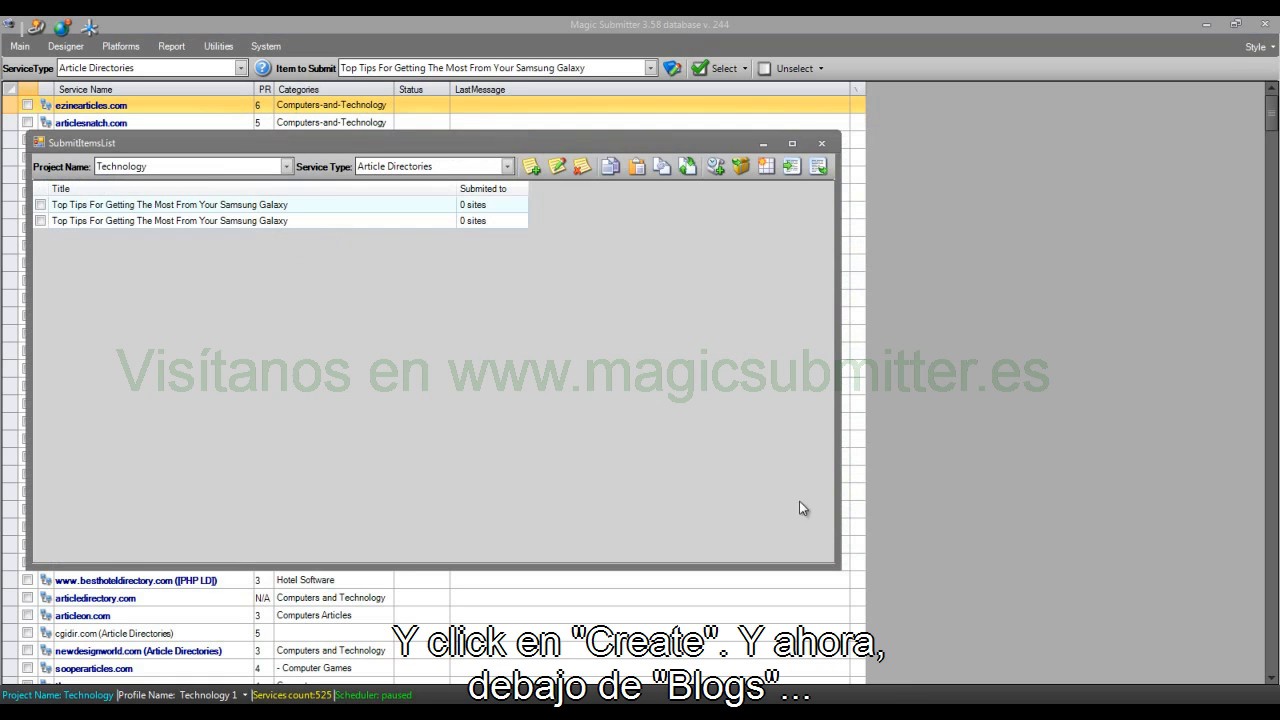
# Step: Check the submit items listed for Blogs and Bookmarking Services, and return to the Article Directories list
pyautogui.click(430, 167)
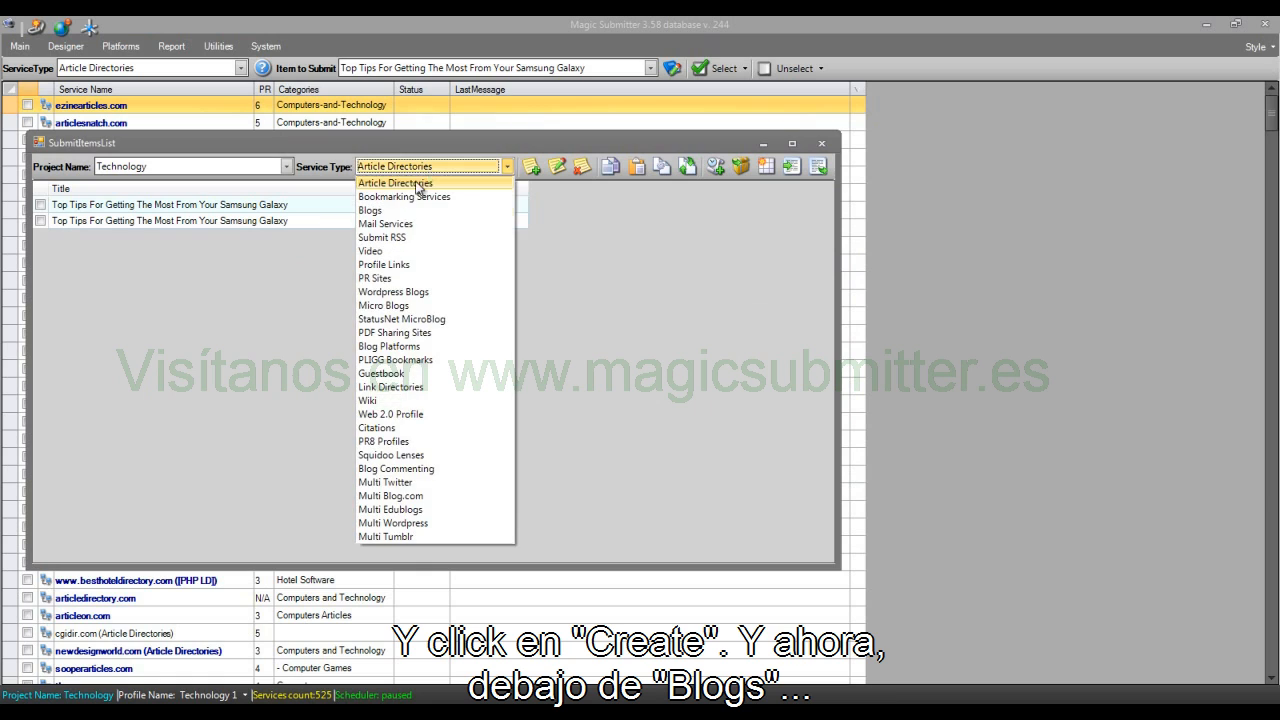
pyautogui.click(403, 209)
pyautogui.click(132, 222)
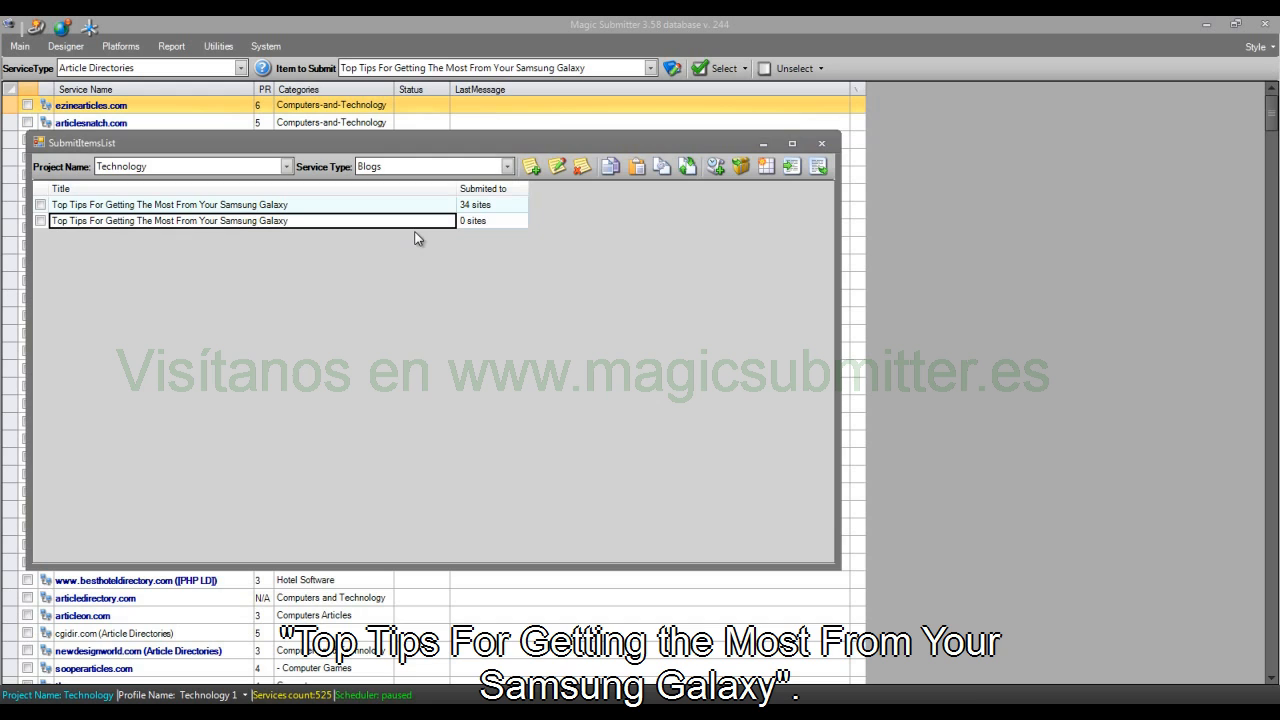
pyautogui.click(460, 166)
pyautogui.click(425, 194)
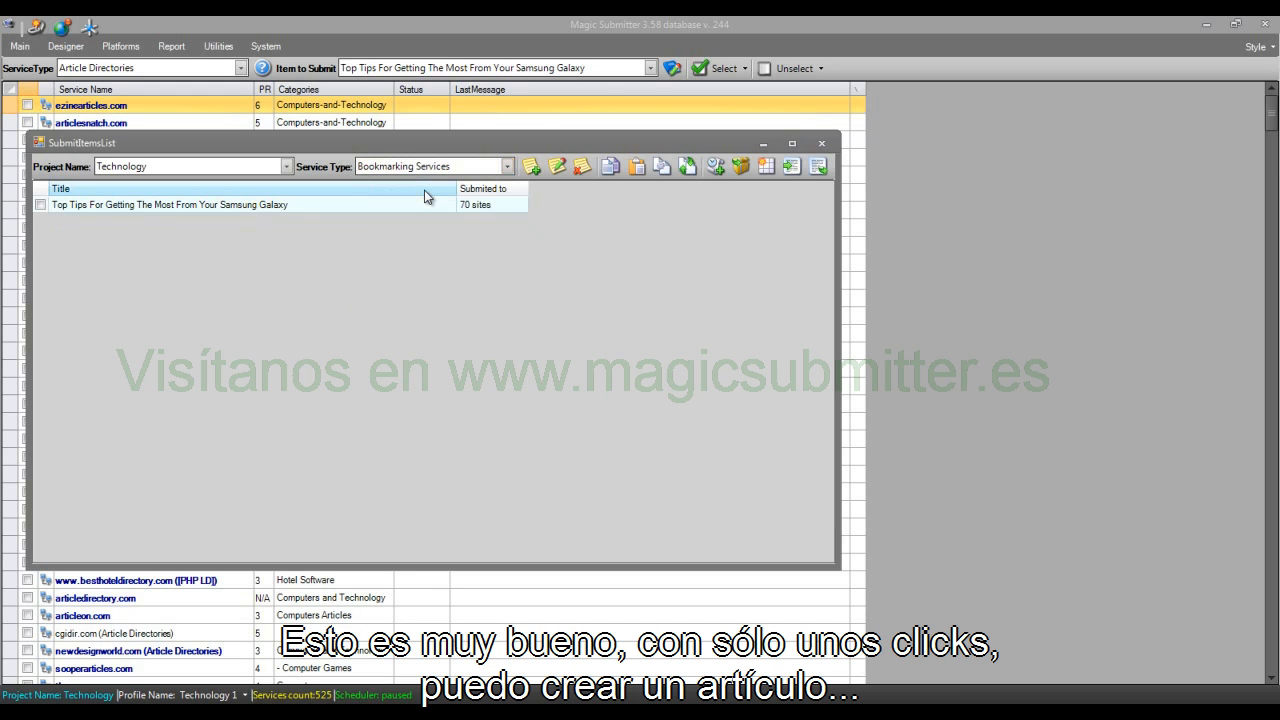
pyautogui.click(424, 166)
pyautogui.click(424, 181)
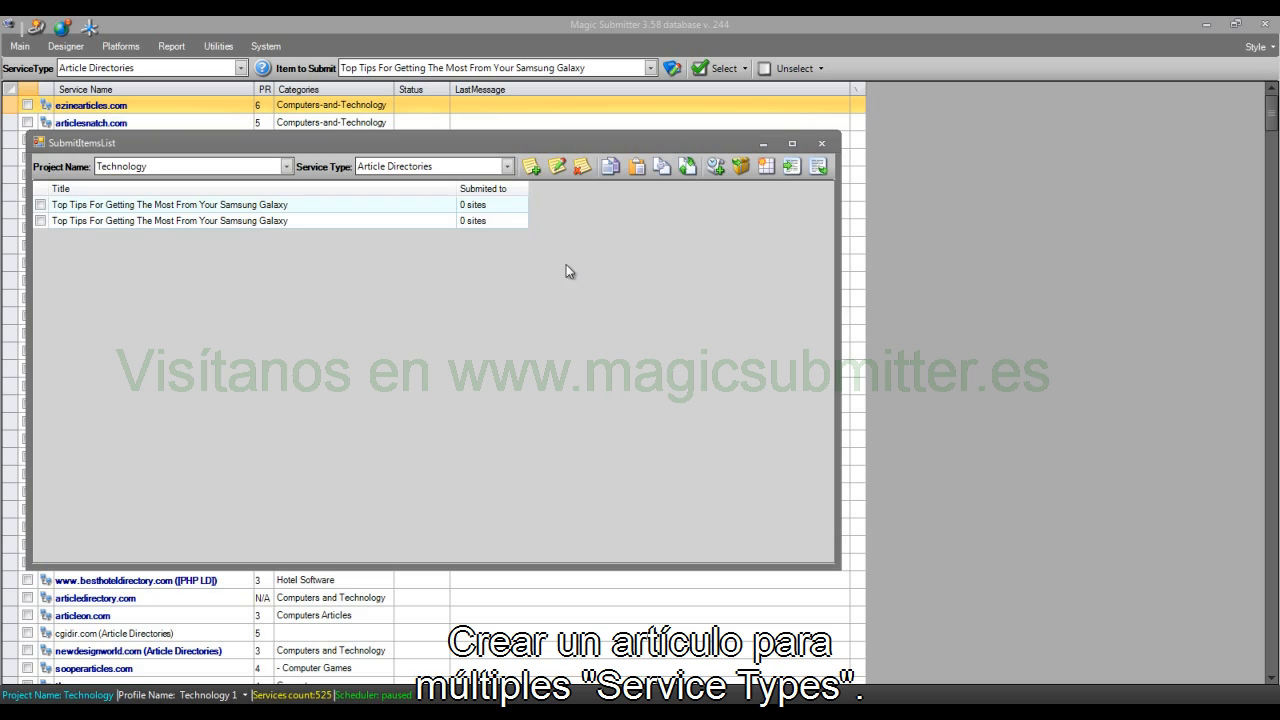
# Step: Start creating new submit items for Article Directories, Bookmarking Services, Blogs and Wordpress Blogs together
pyautogui.click(664, 168)
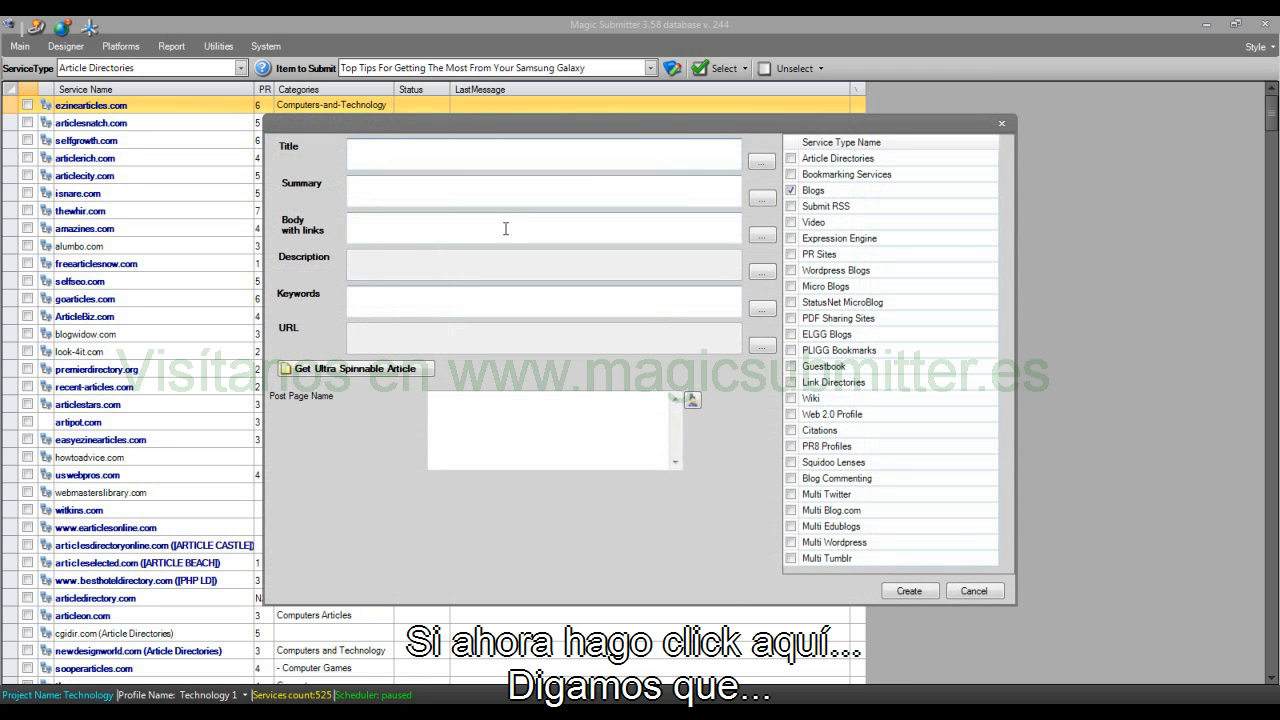
pyautogui.click(791, 190)
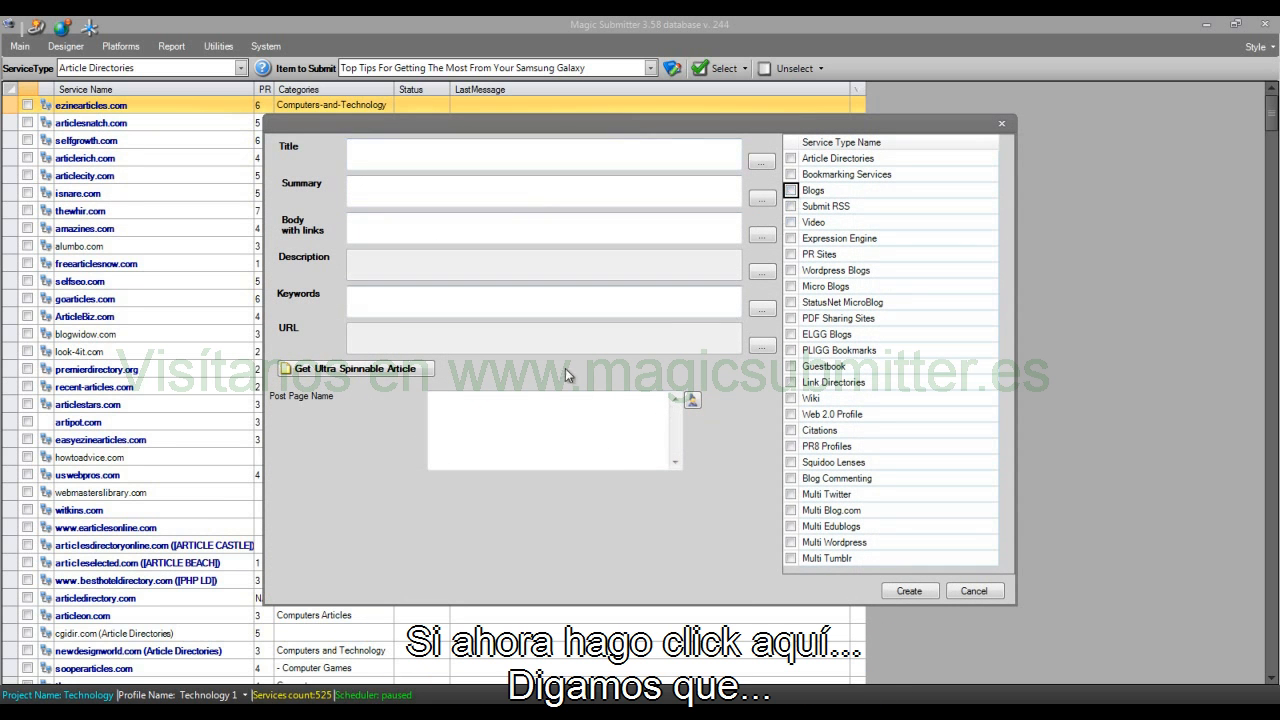
pyautogui.click(791, 158)
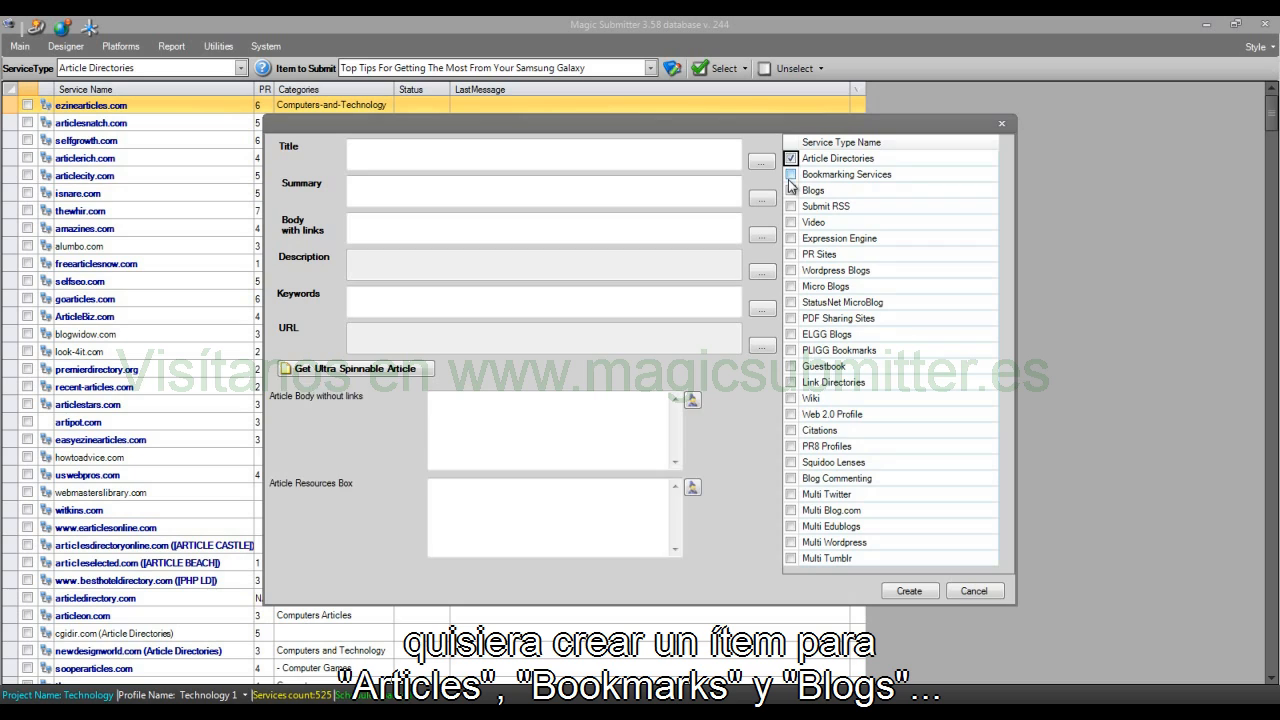
pyautogui.click(791, 175)
pyautogui.click(791, 190)
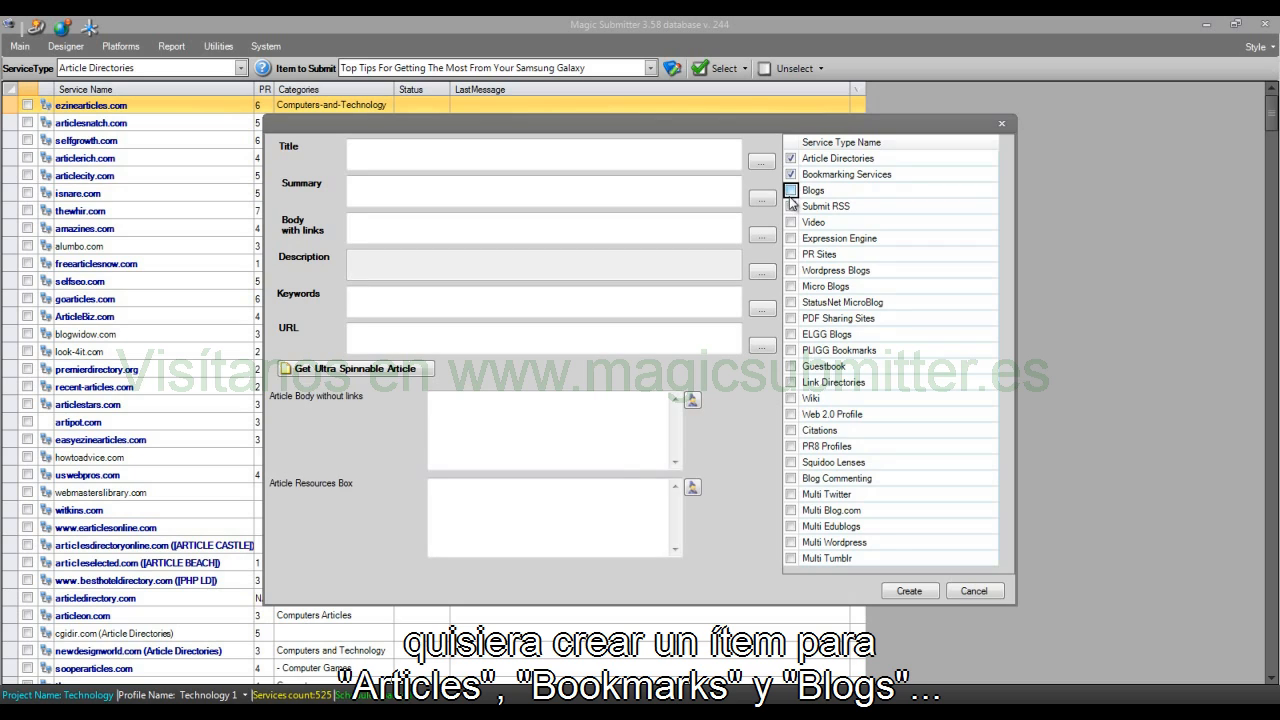
pyautogui.click(791, 270)
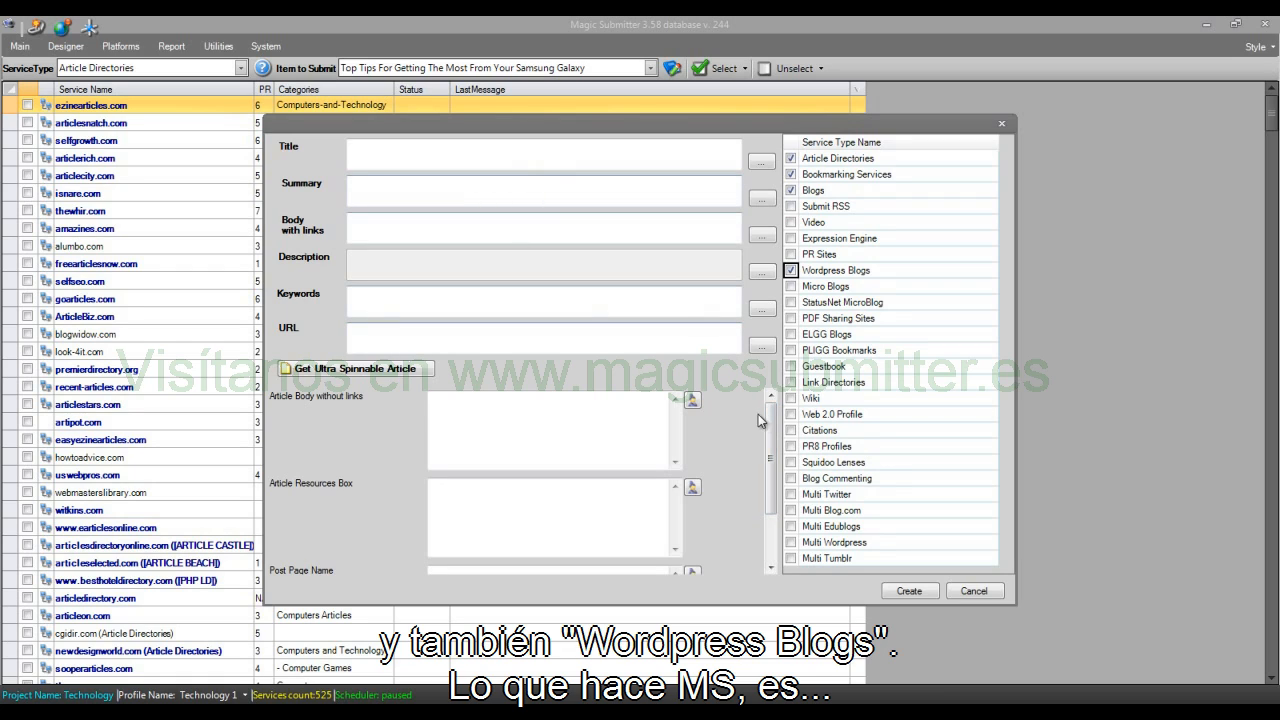
# Step: Look over the fields required for the chosen service types and set the title to "test spun title"
pyautogui.scroll(-2, 758, 414)
pyautogui.click(585, 436)
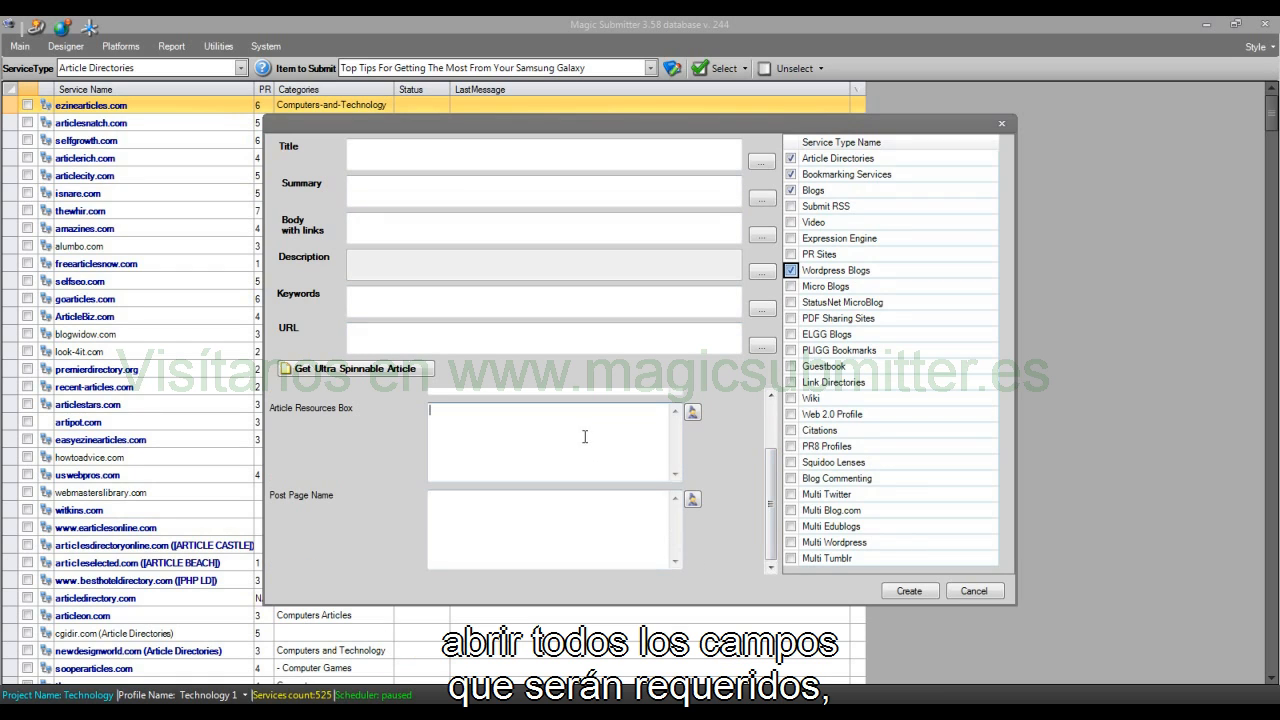
pyautogui.scroll(1, 771, 485)
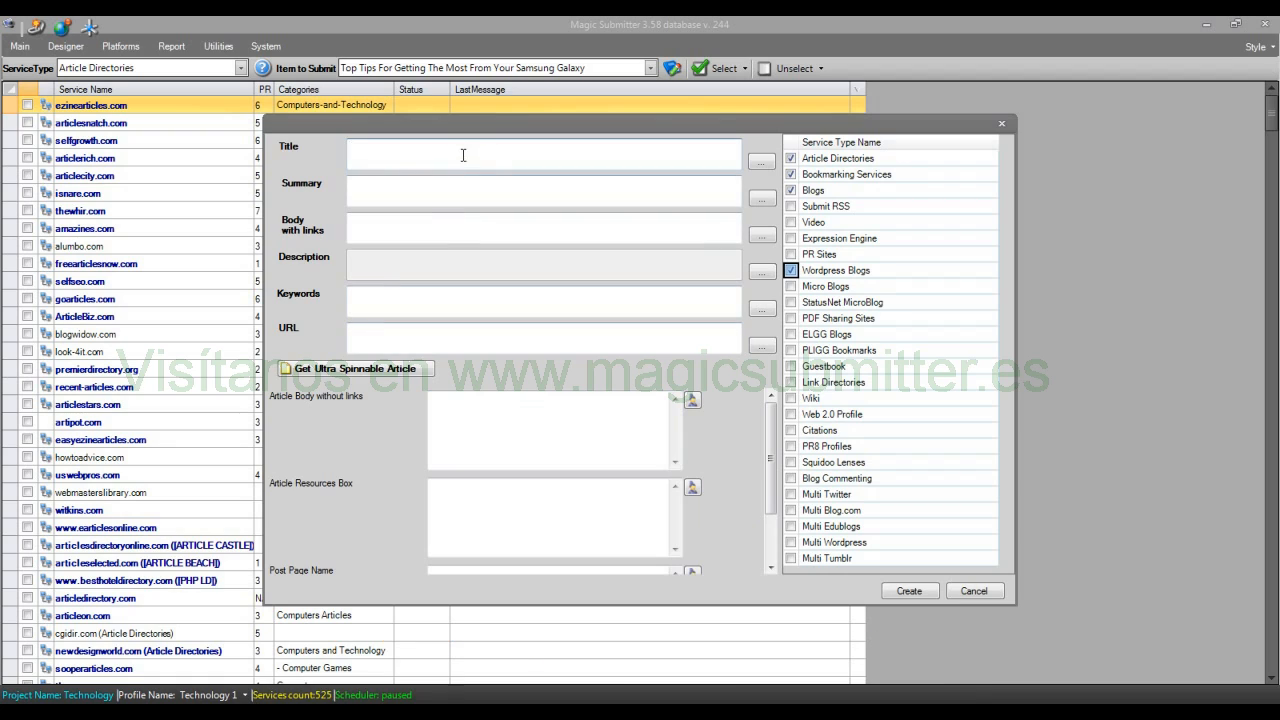
pyautogui.moveTo(770, 484); pyautogui.dragTo(770, 532)
pyautogui.click(591, 497)
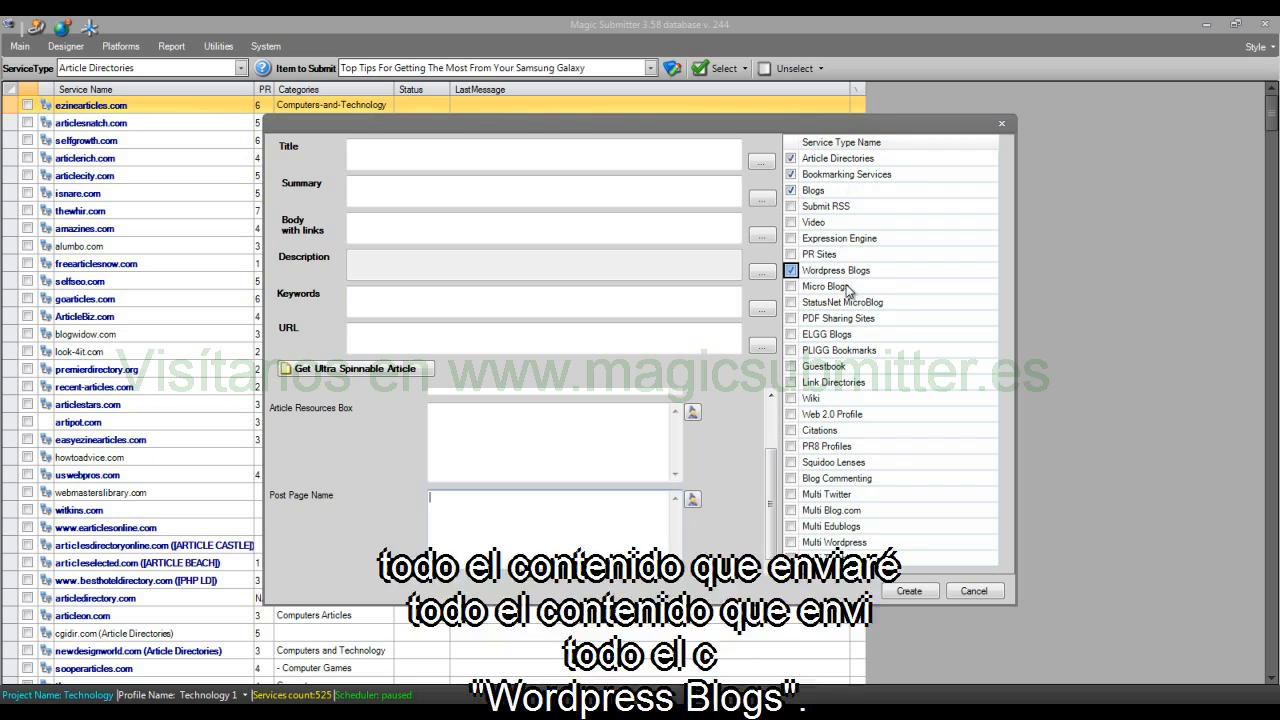
pyautogui.click(442, 163)
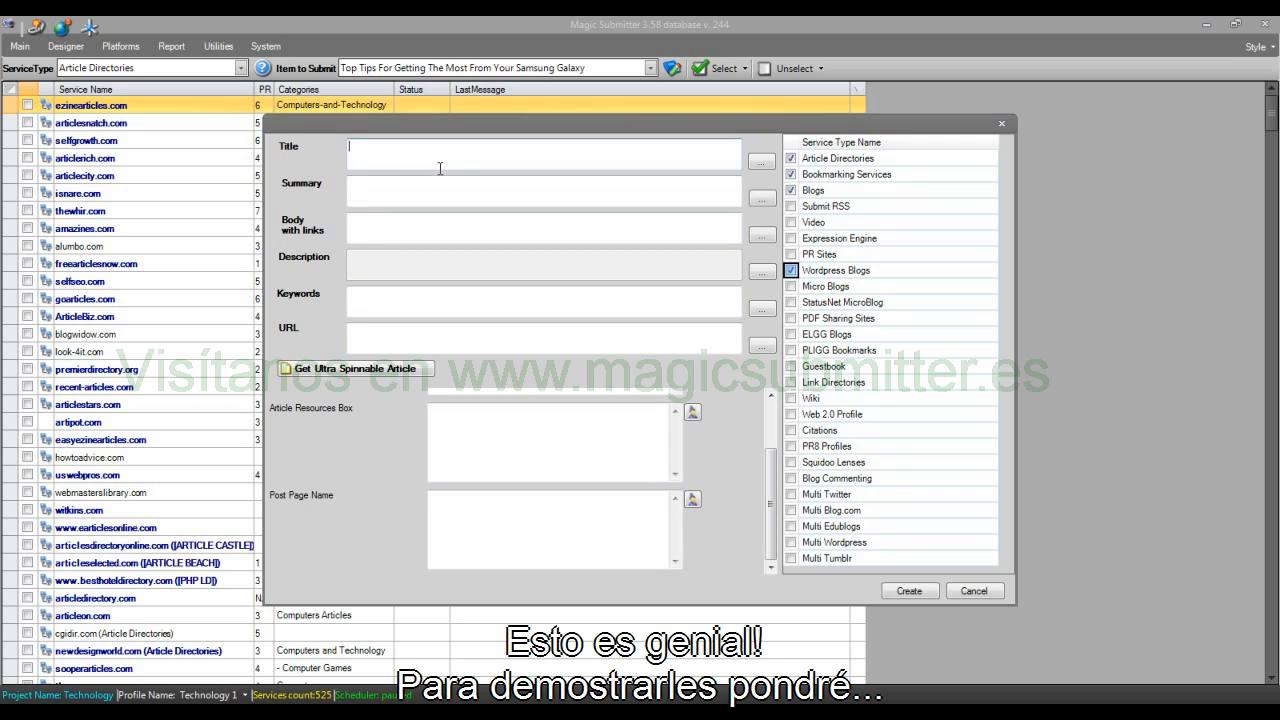
pyautogui.write('test spun title')
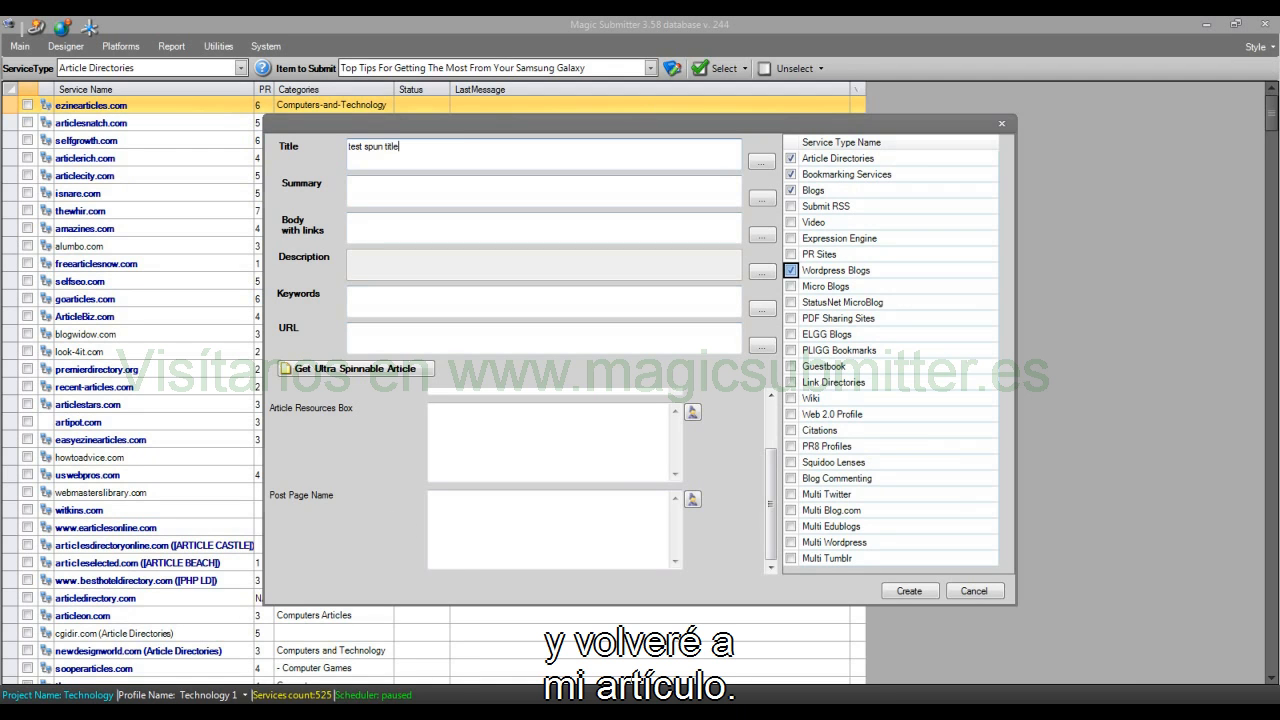
# Step: Switch to the "samsung phones" Notepad file and copy its spun introductory paragraph into the new item's Summary
pyautogui.click(262, 714)
pyautogui.click(367, 675)
pyautogui.scroll(2, 567, 503)
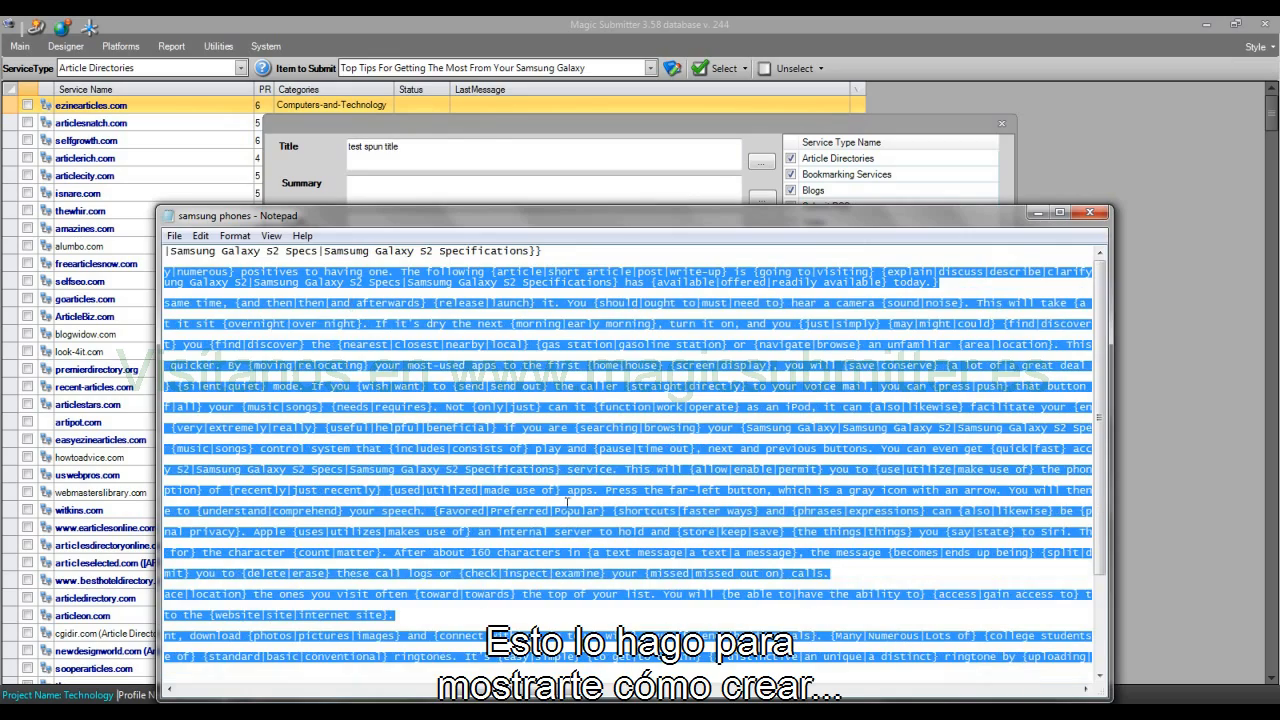
pyautogui.moveTo(521, 694); pyautogui.dragTo(236, 684)
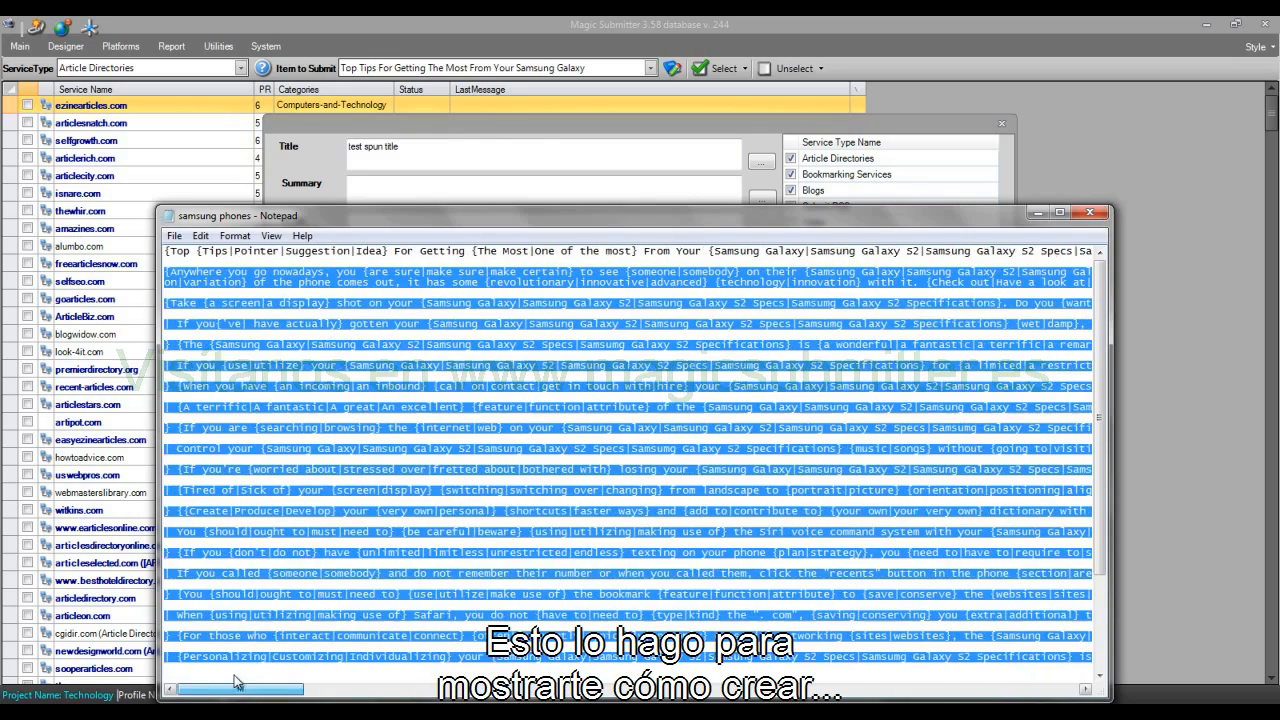
pyautogui.click(285, 357)
pyautogui.moveTo(165, 271); pyautogui.dragTo(190, 292)
pyautogui.hotkey('ctrl', 'c')
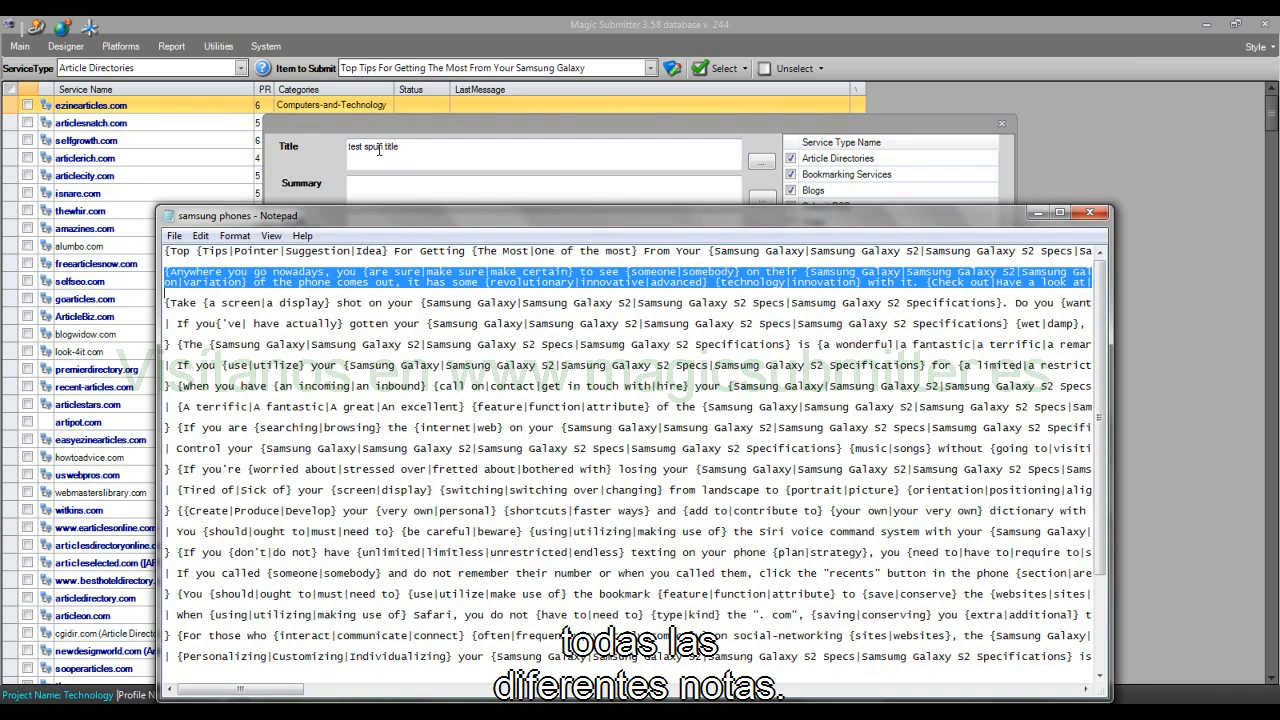
pyautogui.click(391, 188)
pyautogui.hotkey('ctrl', 'v')
# Step: Copy the spun article text through to its end from the "samsung phones" Notepad file into Body with links
pyautogui.click(400, 229)
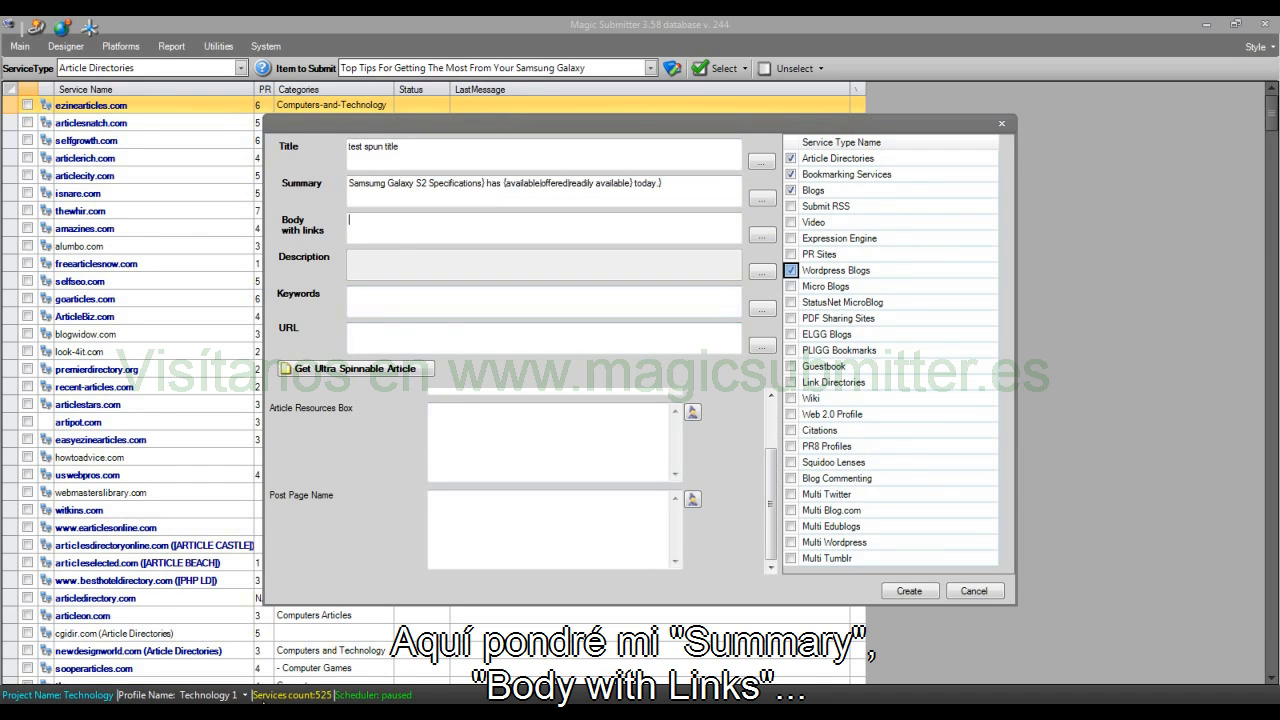
pyautogui.moveTo(387, 688)
pyautogui.click(386, 630)
pyautogui.click(185, 266)
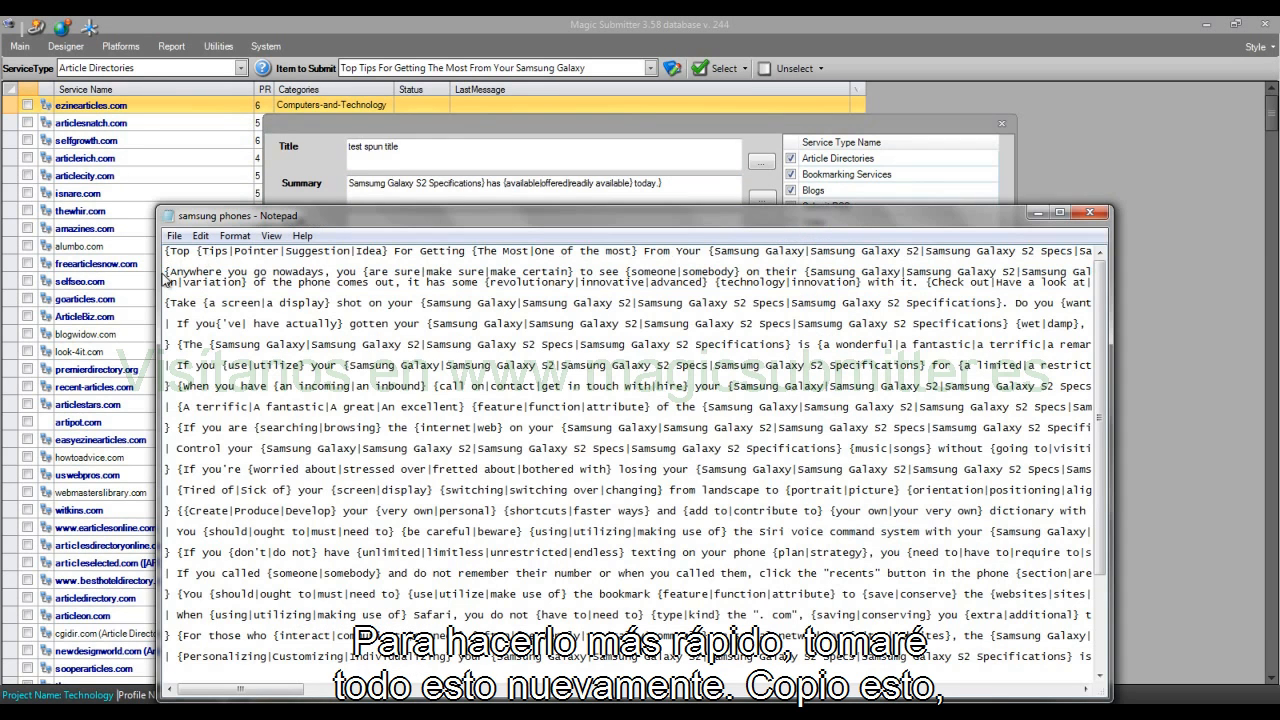
pyautogui.hotkey('ctrl', 'a')
pyautogui.scroll(-10, 814, 396)
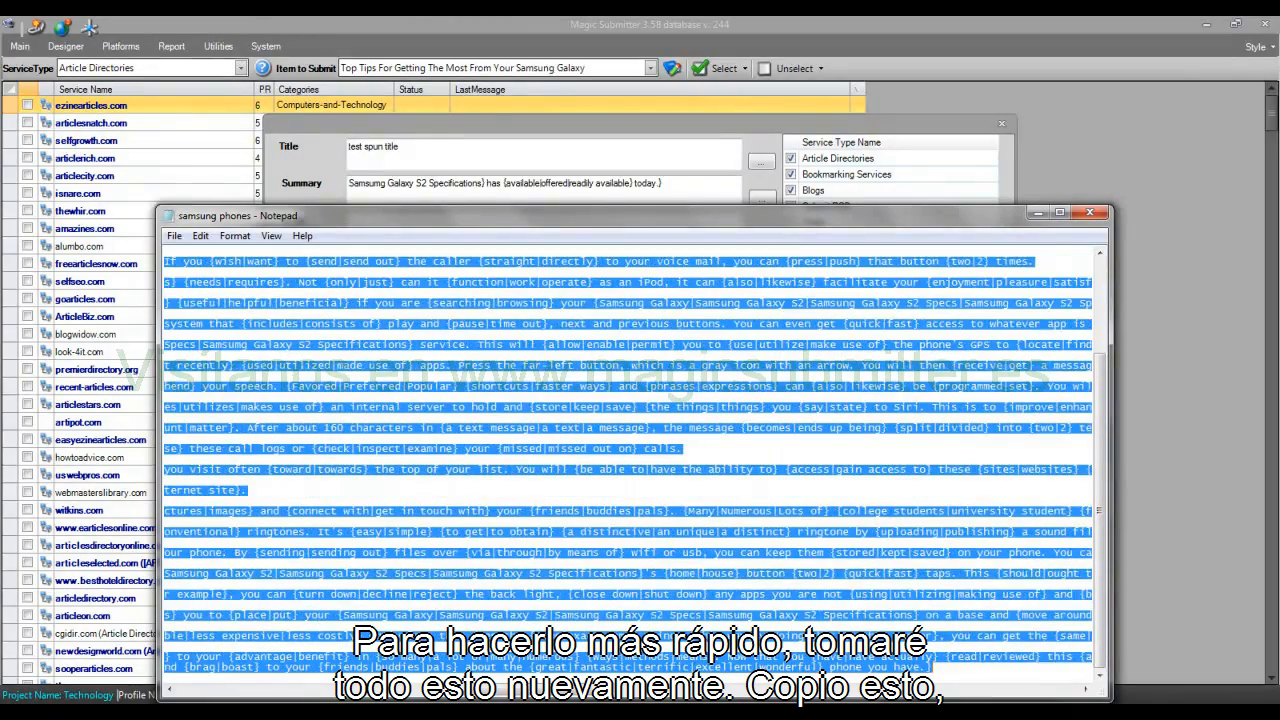
pyautogui.click(276, 173)
pyautogui.click(421, 229)
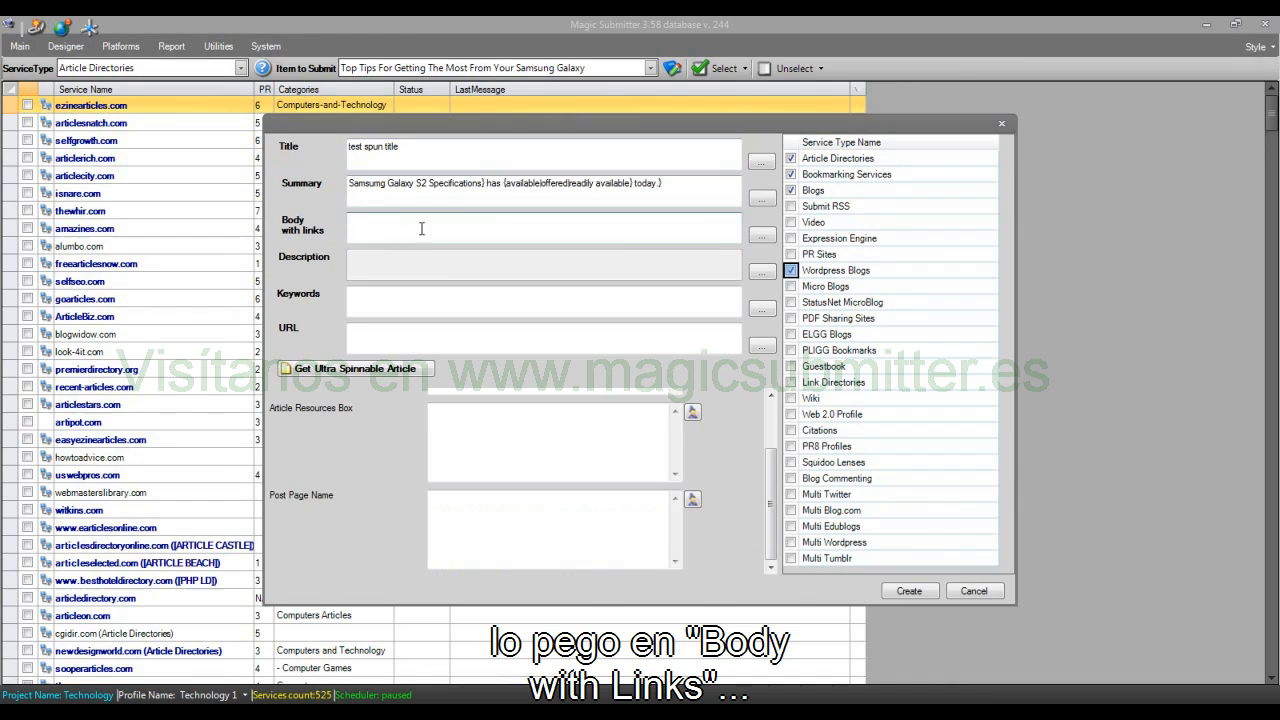
pyautogui.hotkey('ctrl', 'v')
# Step: Paste the same spun article text into Article Body without links
pyautogui.moveTo(771, 468); pyautogui.dragTo(780, 424)
pyautogui.click(545, 430)
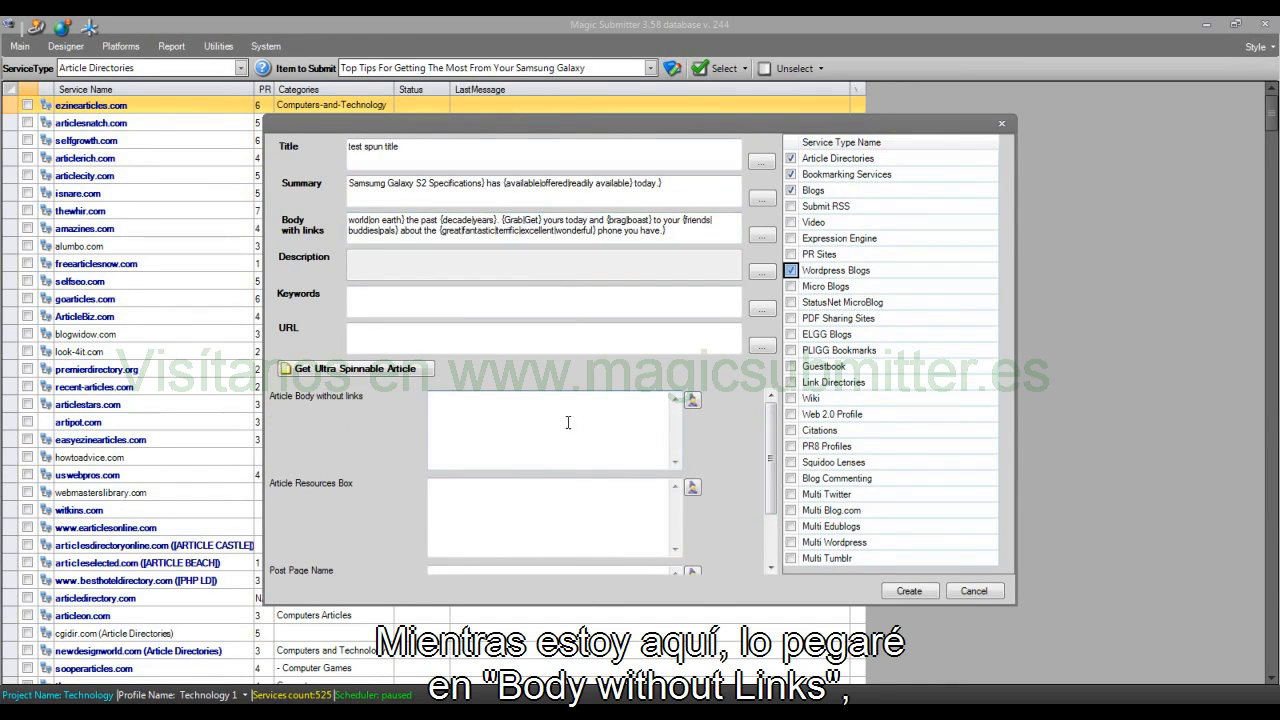
pyautogui.hotkey('ctrl', 'v')
pyautogui.click(438, 295)
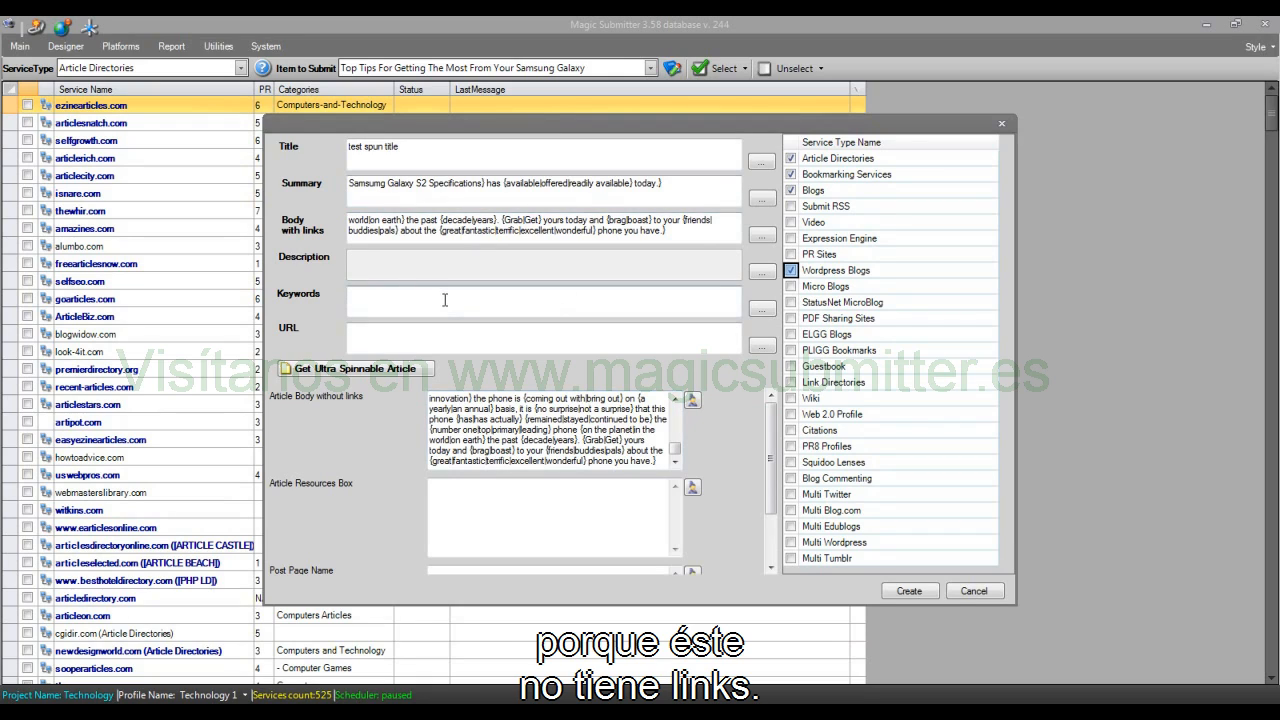
pyautogui.write('samsun')
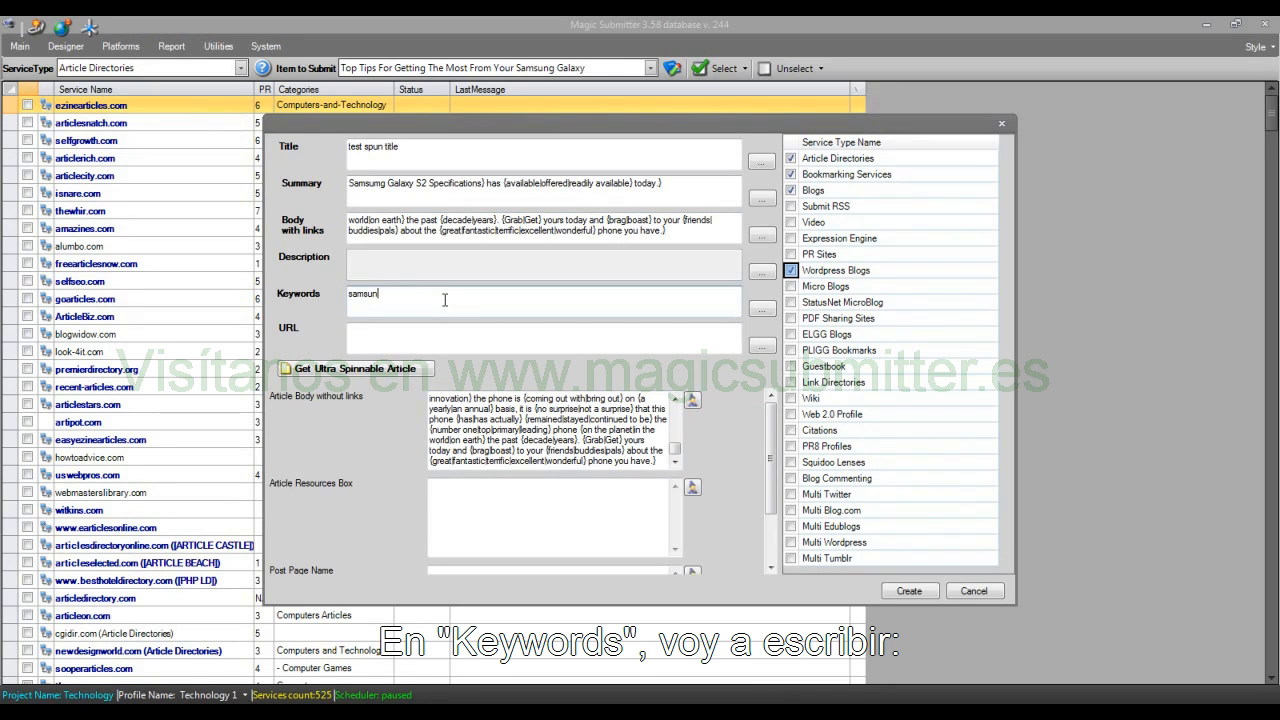
pyautogui.write('g')
pyautogui.click(389, 325)
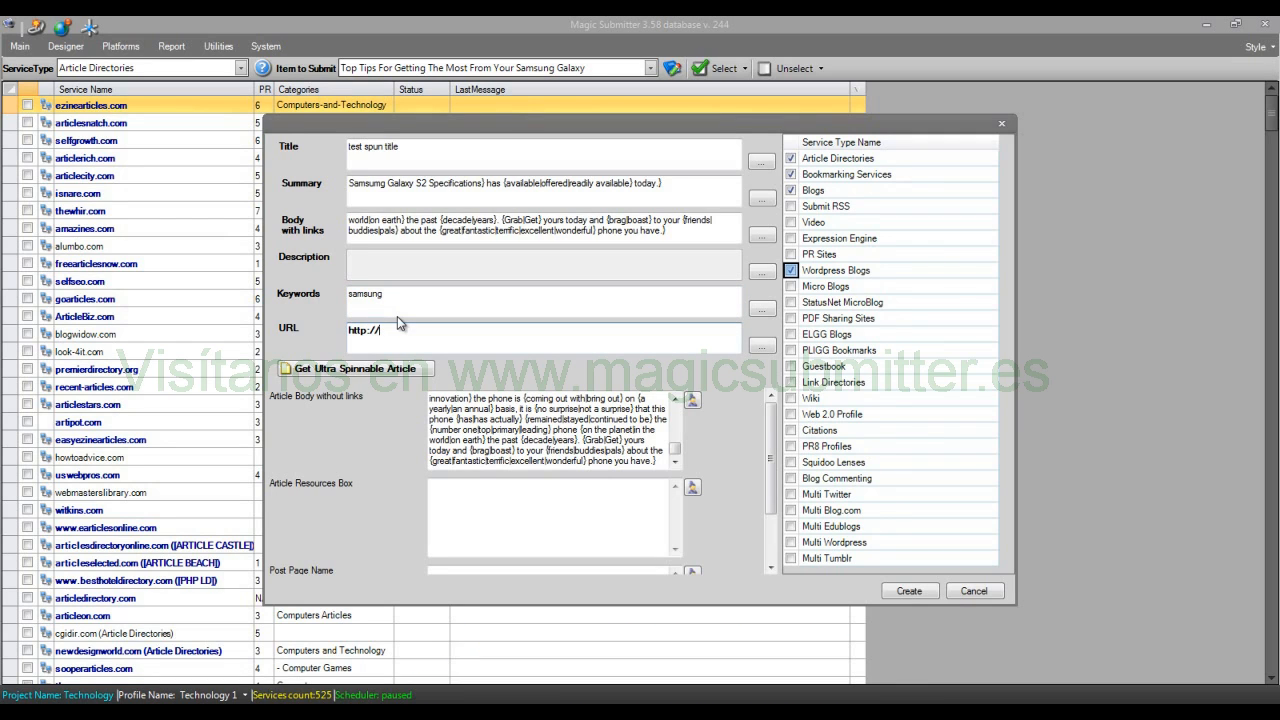
pyautogui.write('samsung.com')
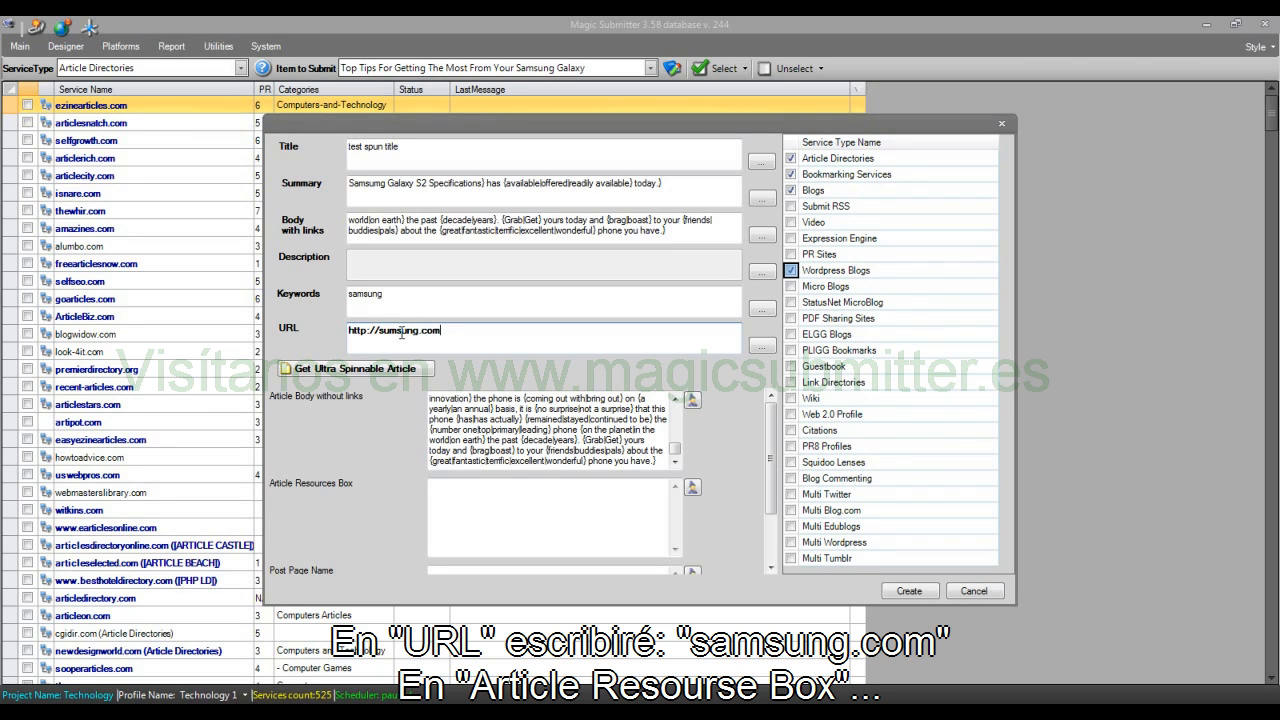
# Step: Fill the Article Resources Box with "check this great site" and an HTML link to the item's URL anchored on "{spun keywords|keyword 2}"
pyautogui.click(545, 504)
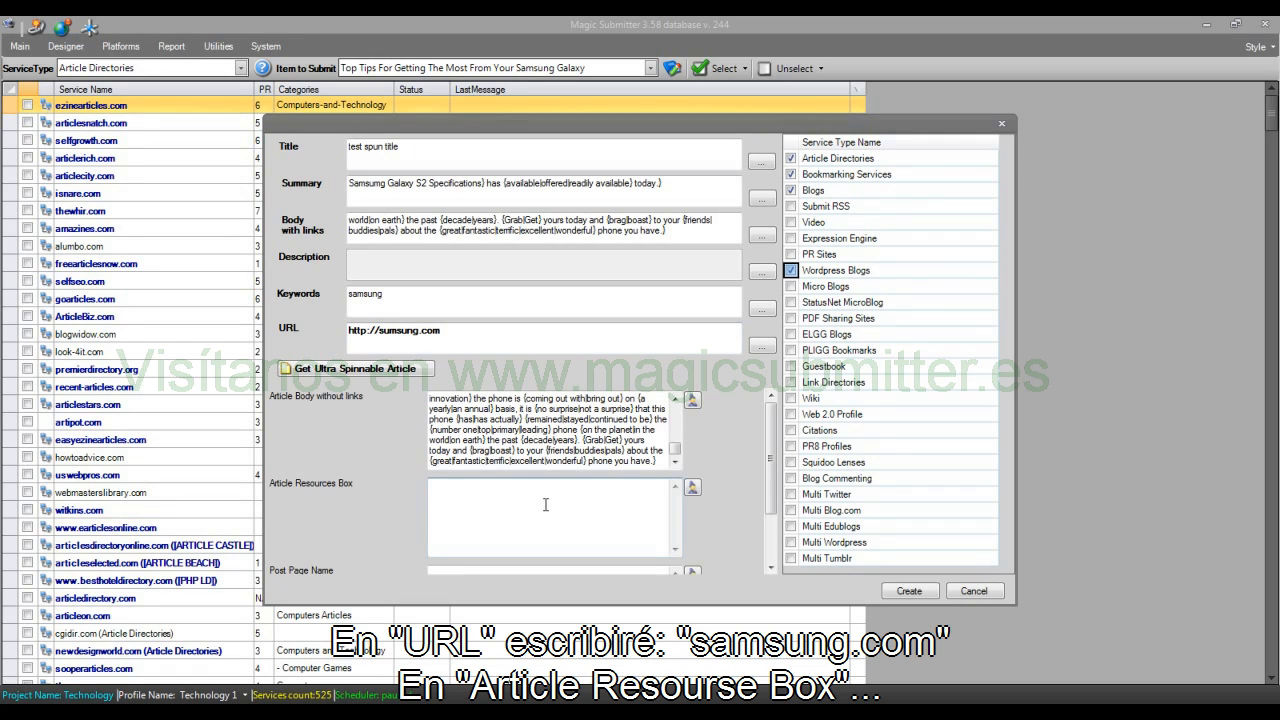
pyautogui.write('check this great site')
pyautogui.moveTo(483, 341); pyautogui.dragTo(110, 312)
pyautogui.hotkey('ctrl', 'c')
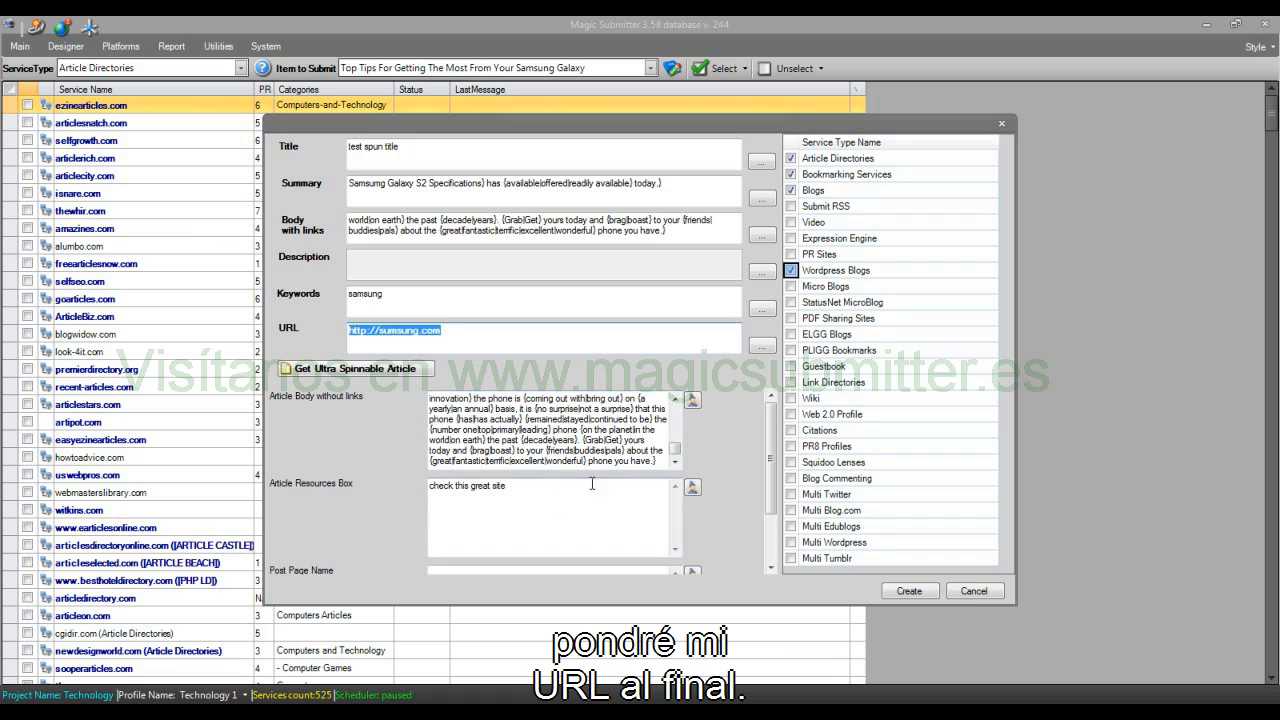
pyautogui.click(570, 499)
pyautogui.write('<a href="')
pyautogui.hotkey('ctrl', 'v')
pyautogui.write('">{')
pyautogui.write('spun keywords|keyword 2}</a>')
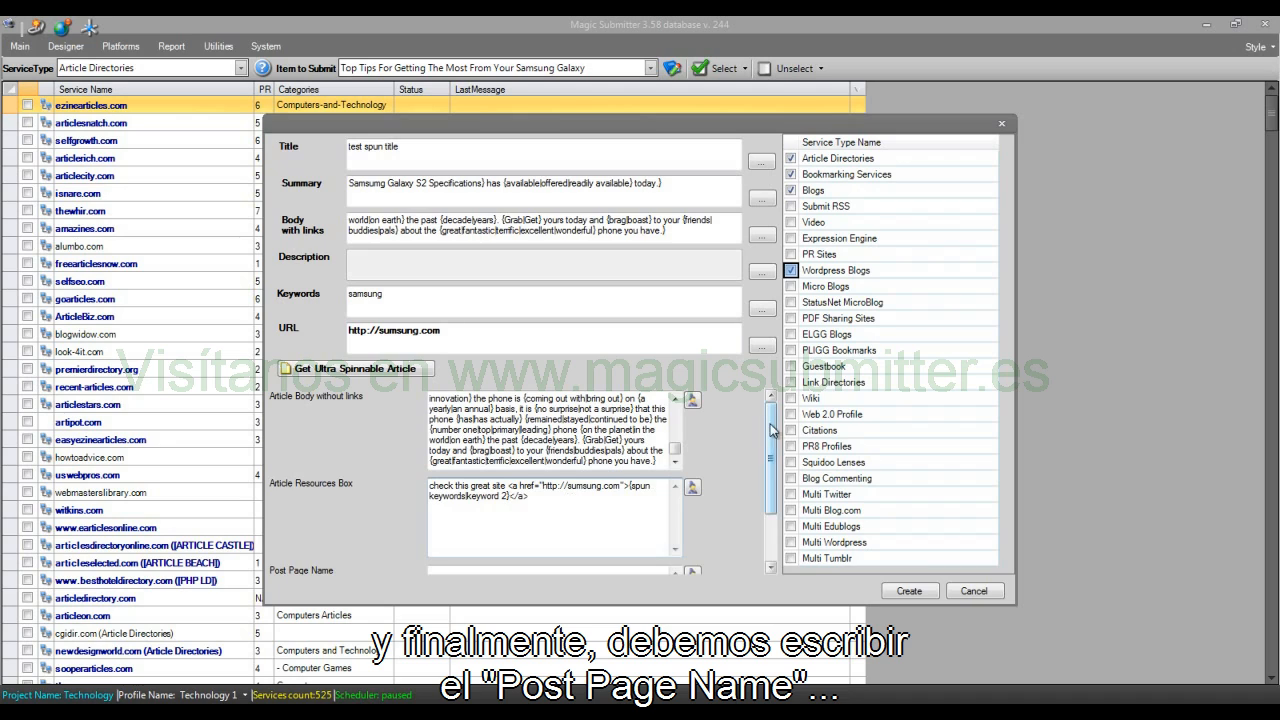
# Step: Copy the title "test spun title" into Post Page Name and create the items for the chosen service types
pyautogui.scroll(-3, 761, 486)
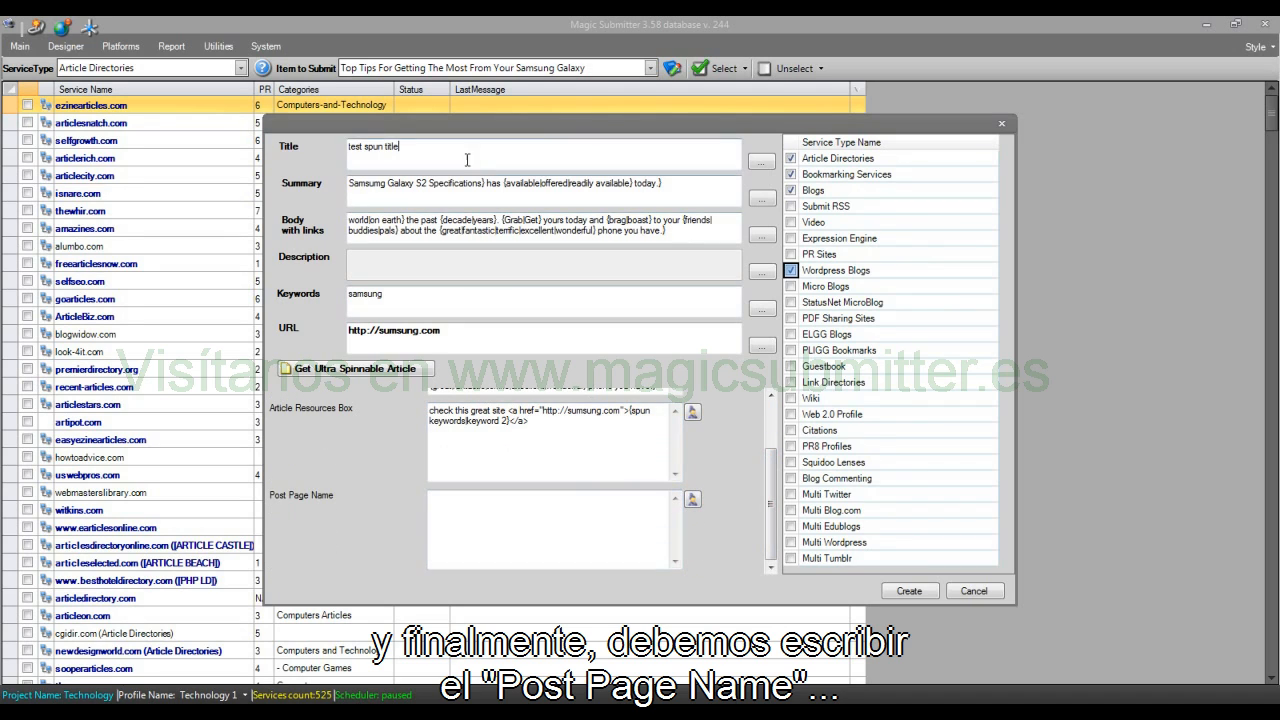
pyautogui.moveTo(403, 147); pyautogui.dragTo(71, 159)
pyautogui.hotkey('ctrl', 'c')
pyautogui.click(458, 520)
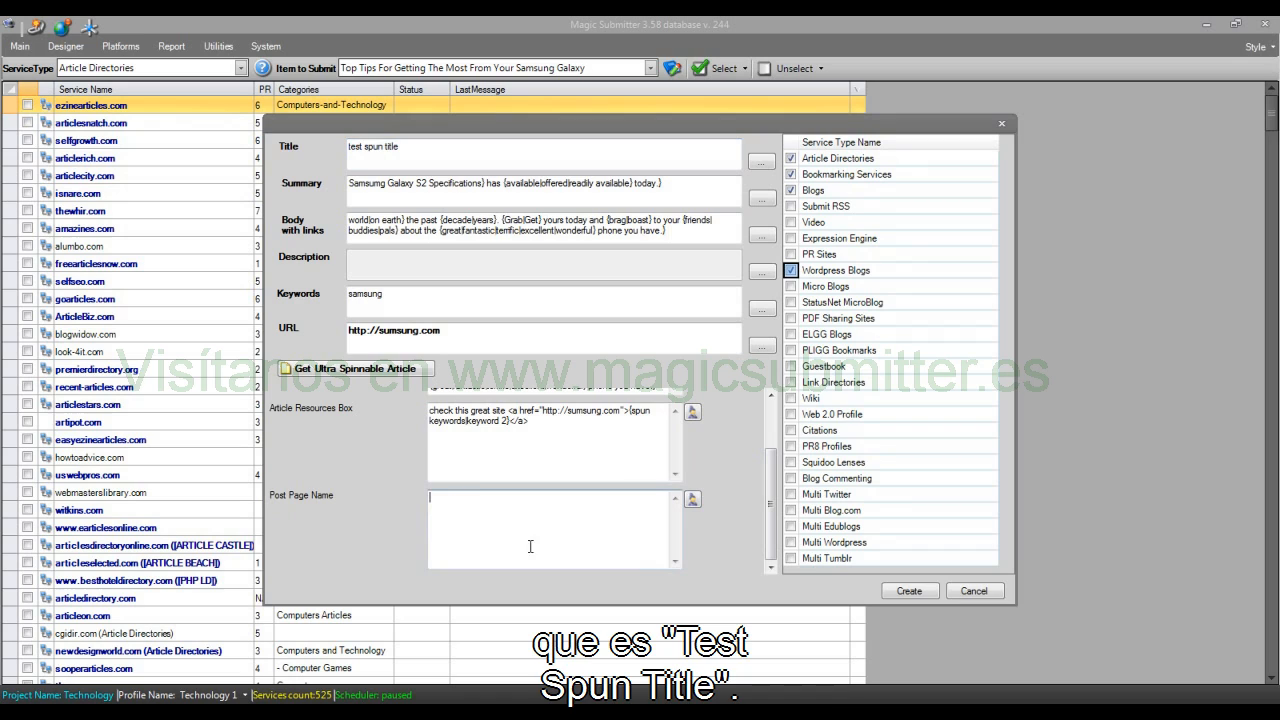
pyautogui.hotkey('ctrl', 'v')
pyautogui.click(922, 591)
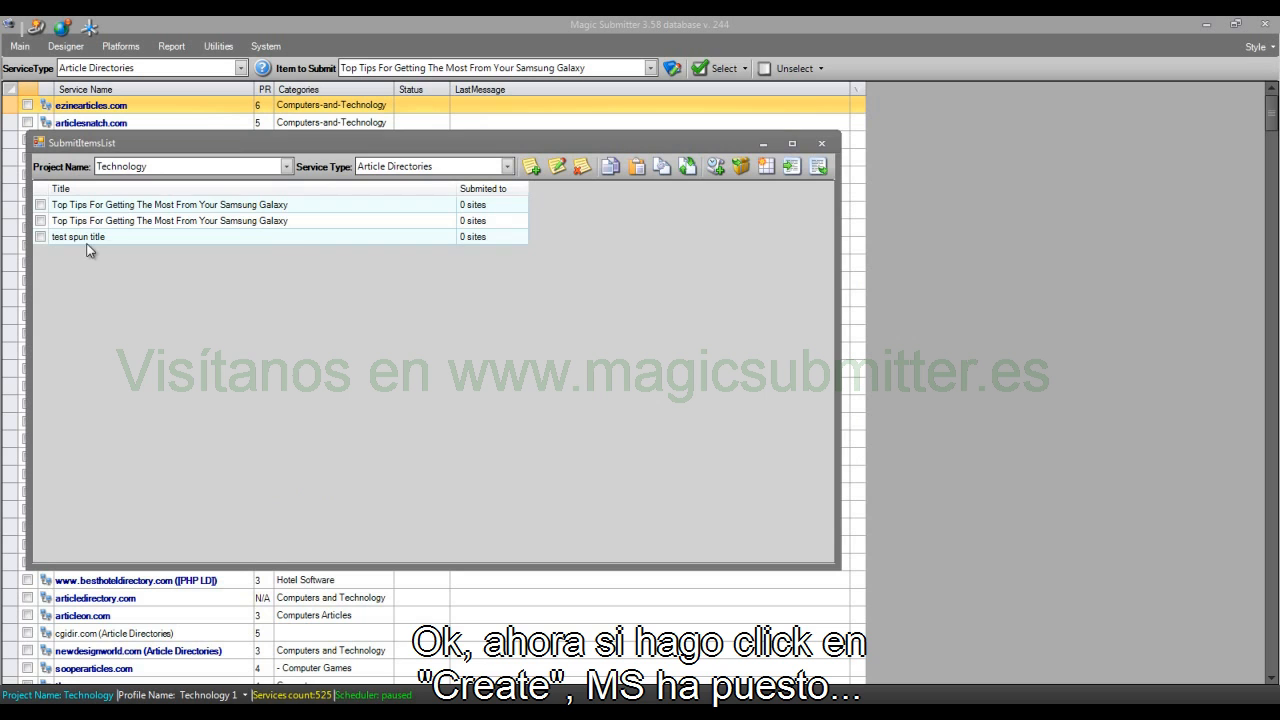
# Step: Open the "test spun title" item under Article Directories, review its filled-in fields, and close it without saving
pyautogui.click(85, 241)
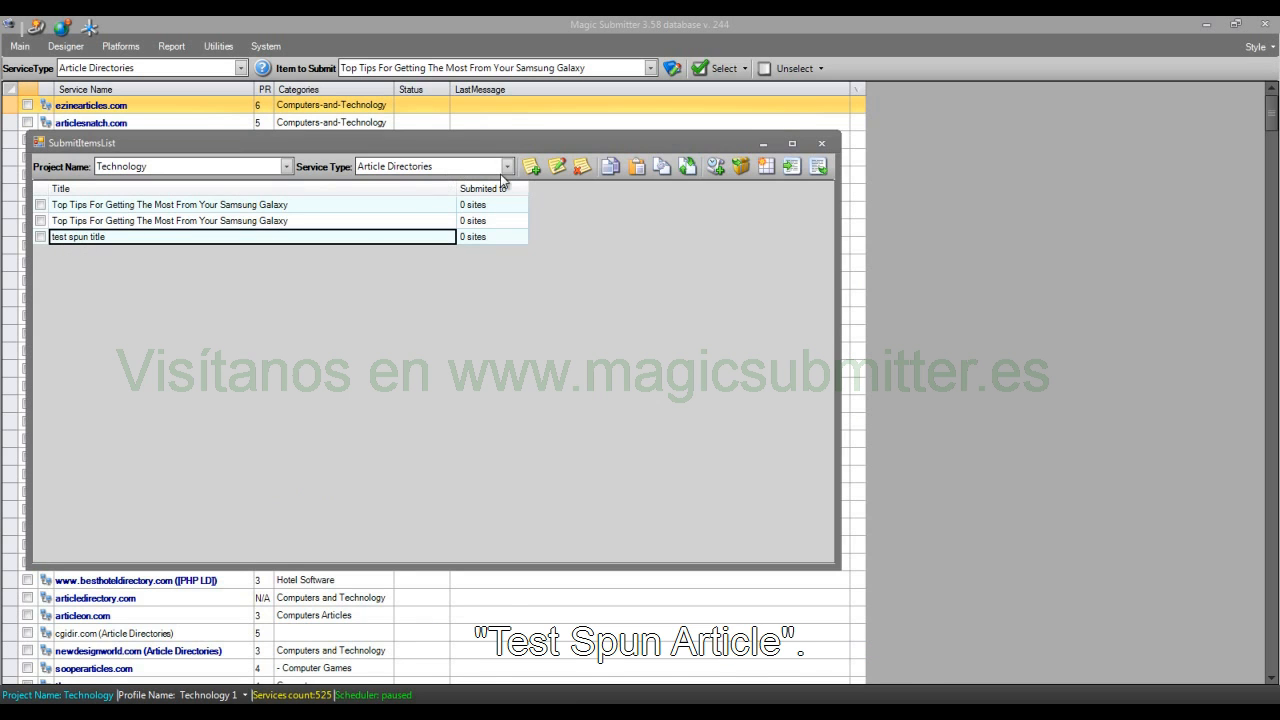
pyautogui.click(557, 168)
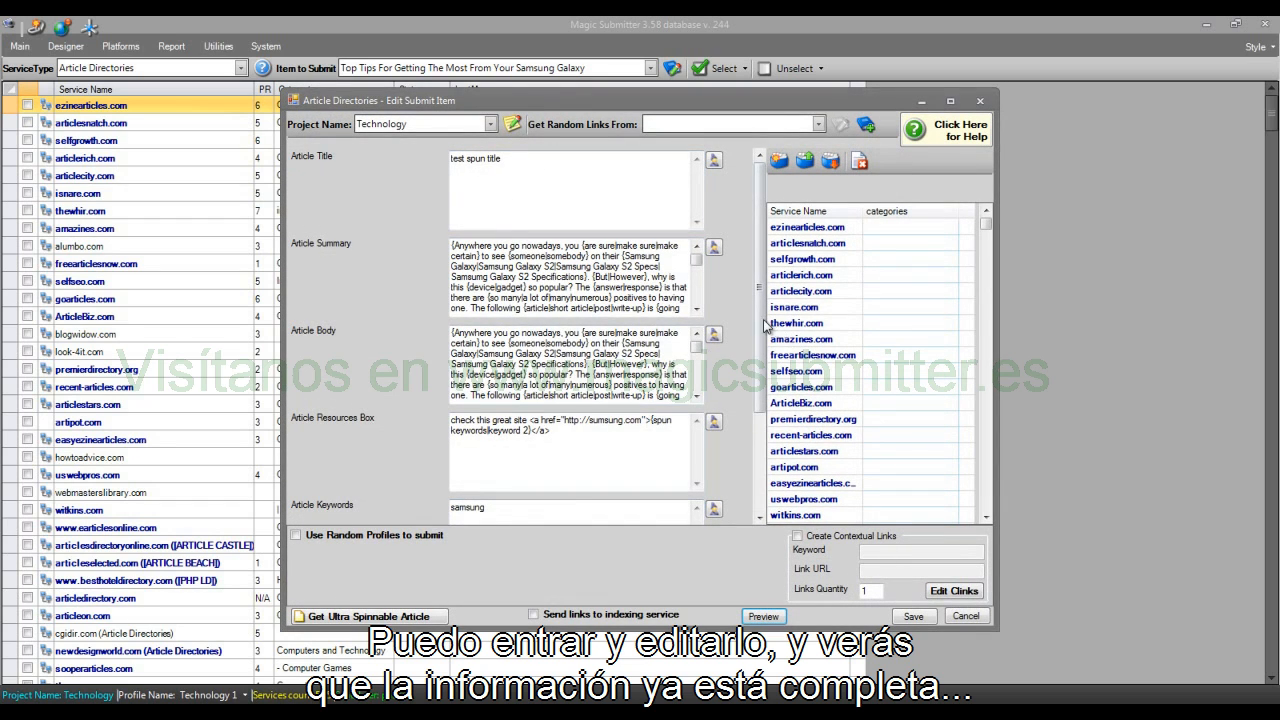
pyautogui.scroll(-2, 758, 449)
pyautogui.click(963, 615)
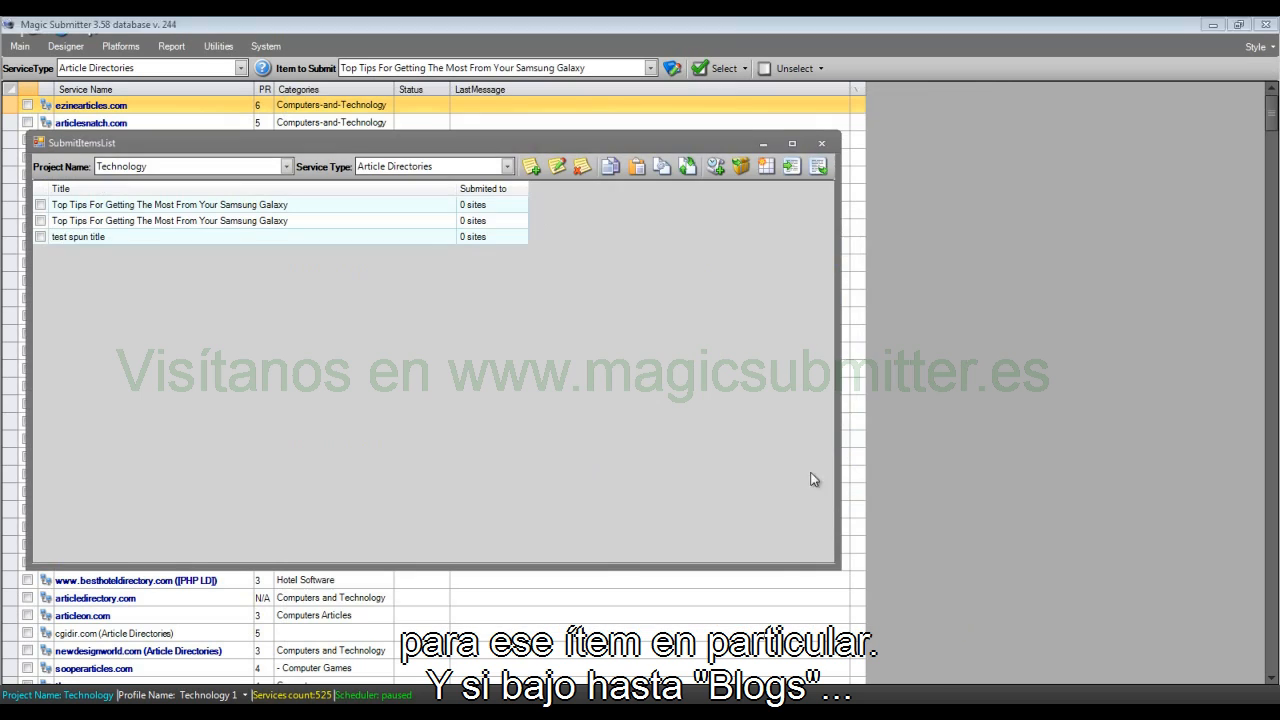
# Step: Check the Blogs and Wordpress Blogs submit item lists for "test spun title"
pyautogui.click(420, 166)
pyautogui.click(405, 211)
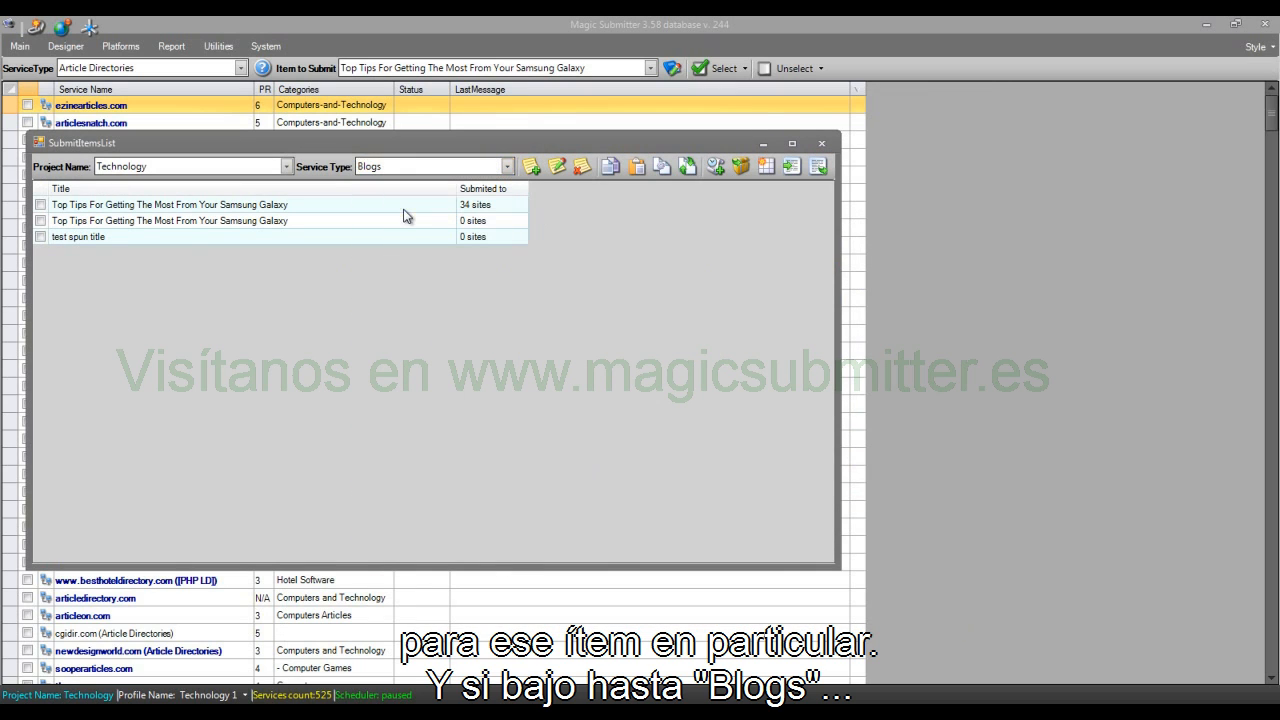
pyautogui.click(79, 241)
pyautogui.click(507, 166)
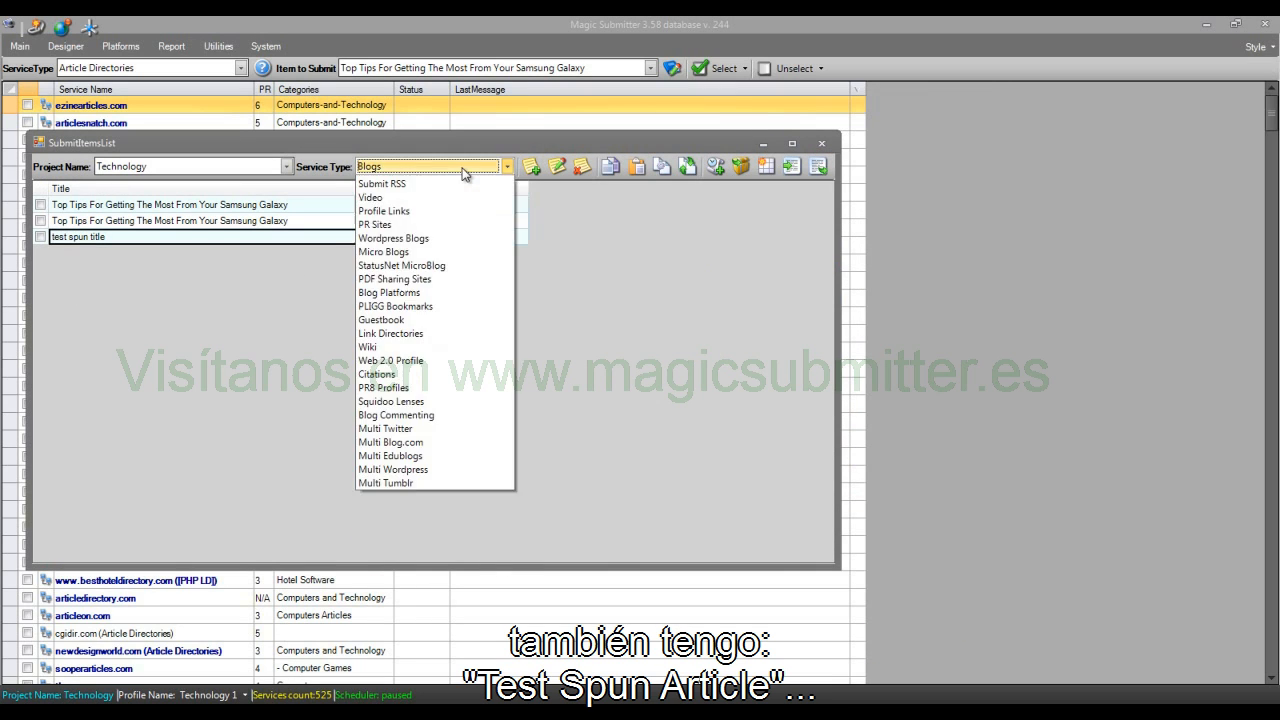
pyautogui.click(419, 292)
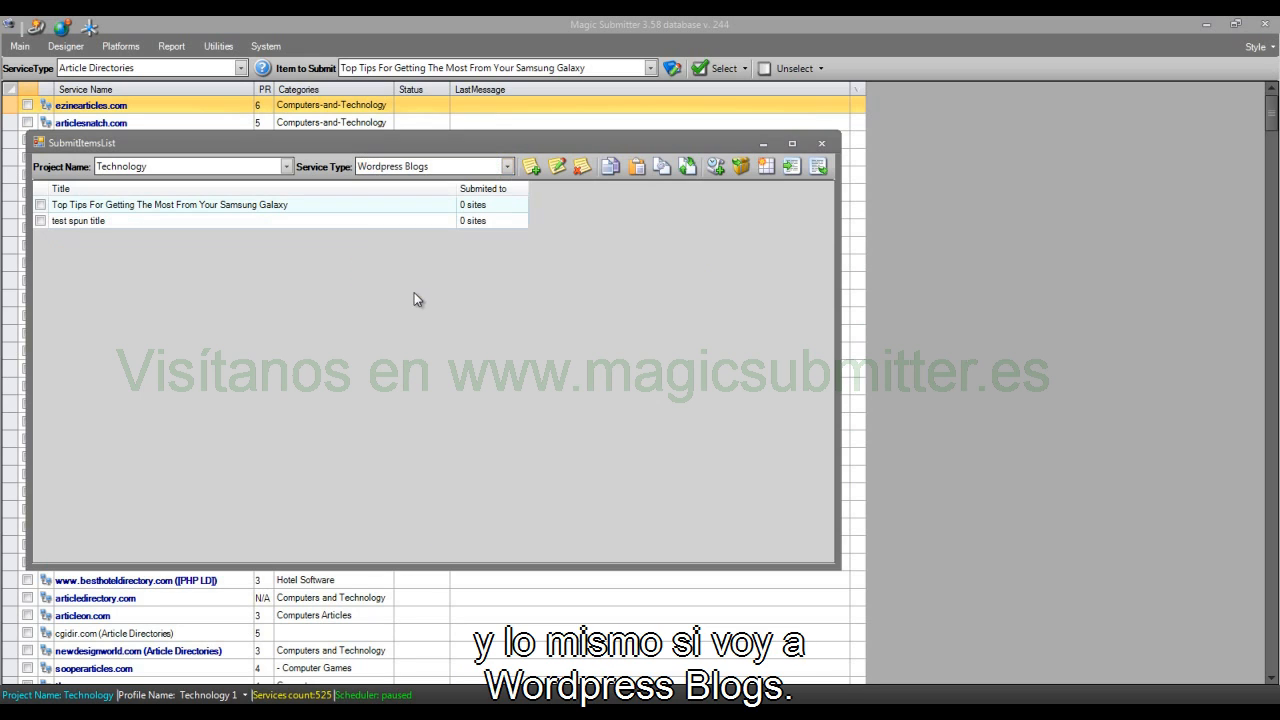
pyautogui.click(88, 221)
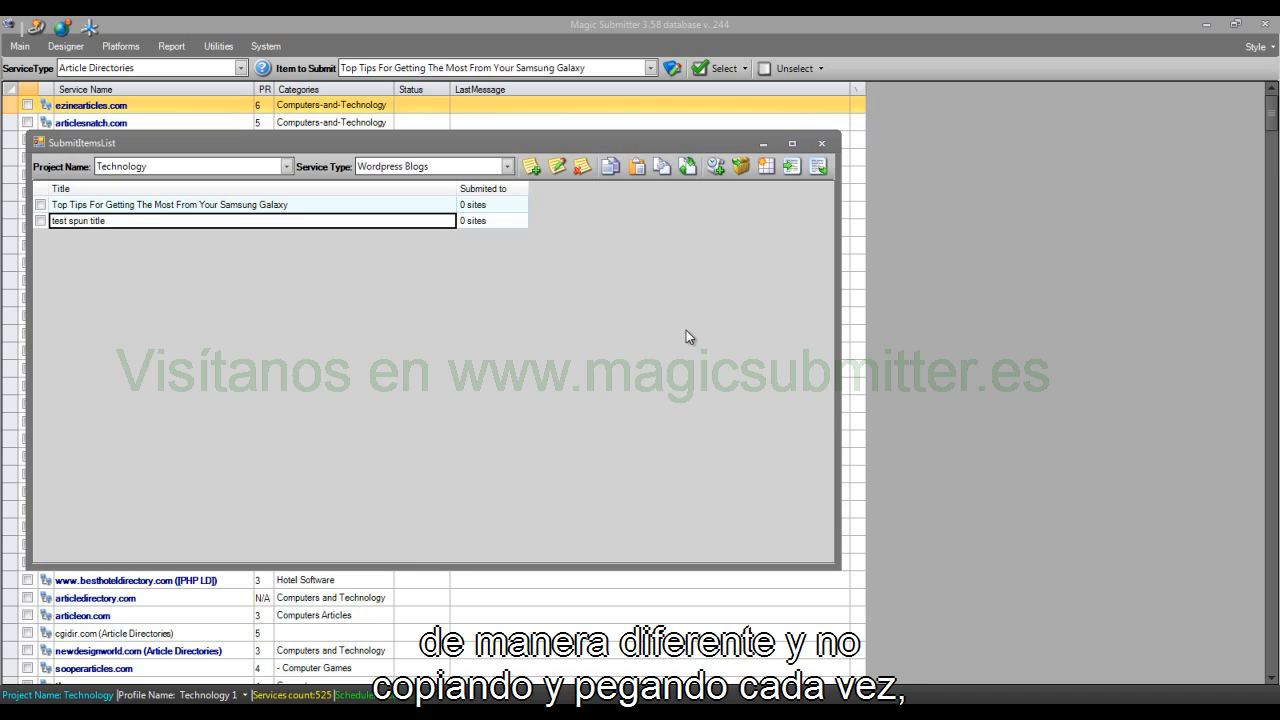
# Step: Tick the second "Top Tips" item in Article Directories and create a CSV import file named "outsource articles"
pyautogui.click(425, 168)
pyautogui.click(395, 180)
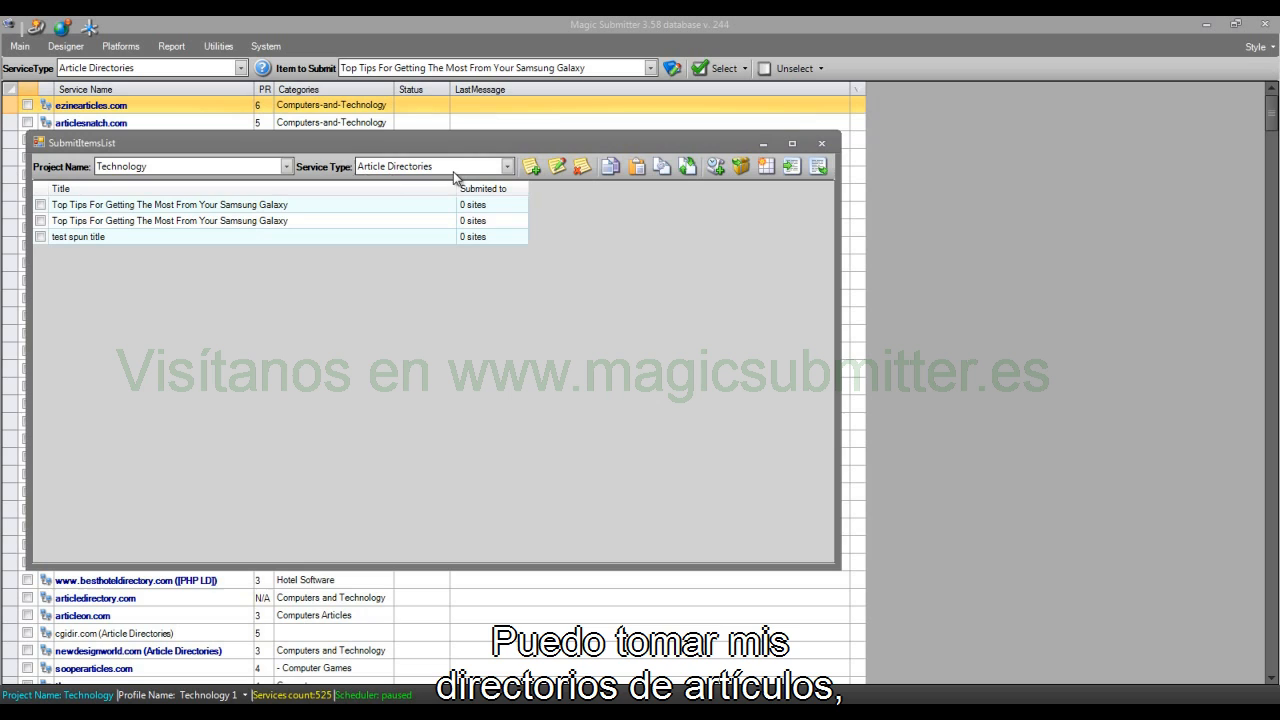
pyautogui.click(40, 220)
pyautogui.click(130, 225)
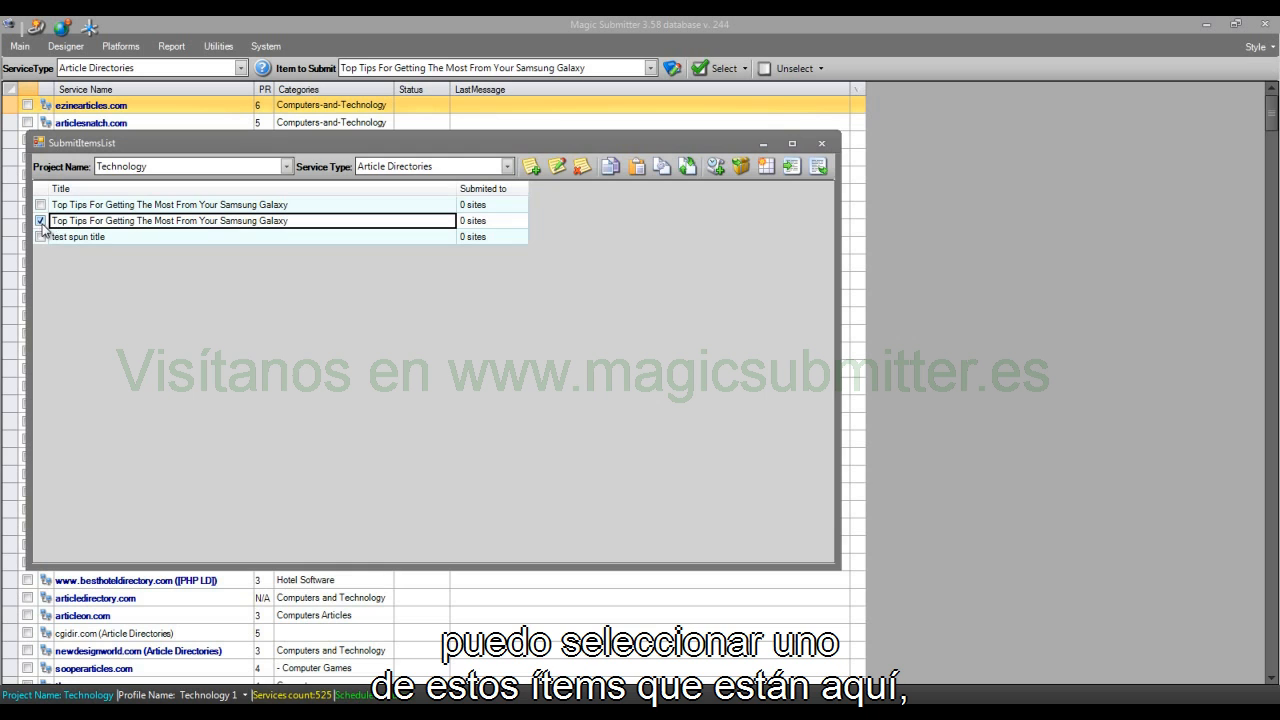
pyautogui.click(766, 167)
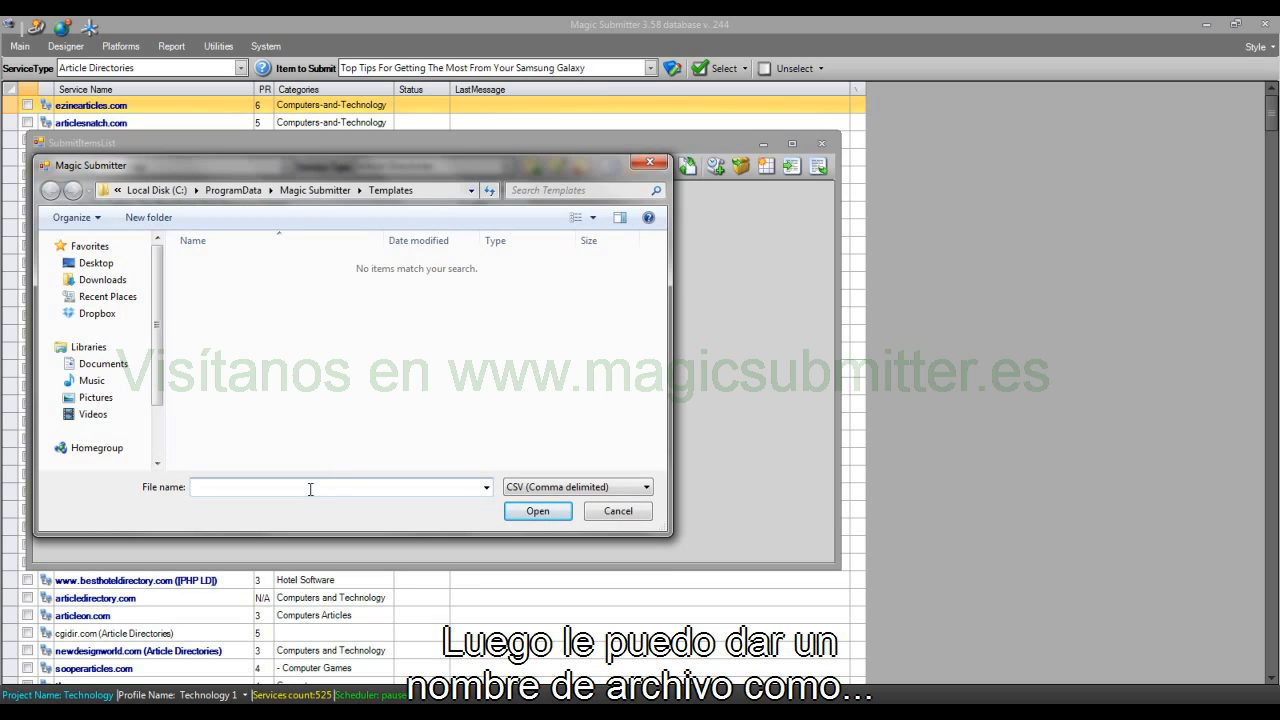
pyautogui.write('out')
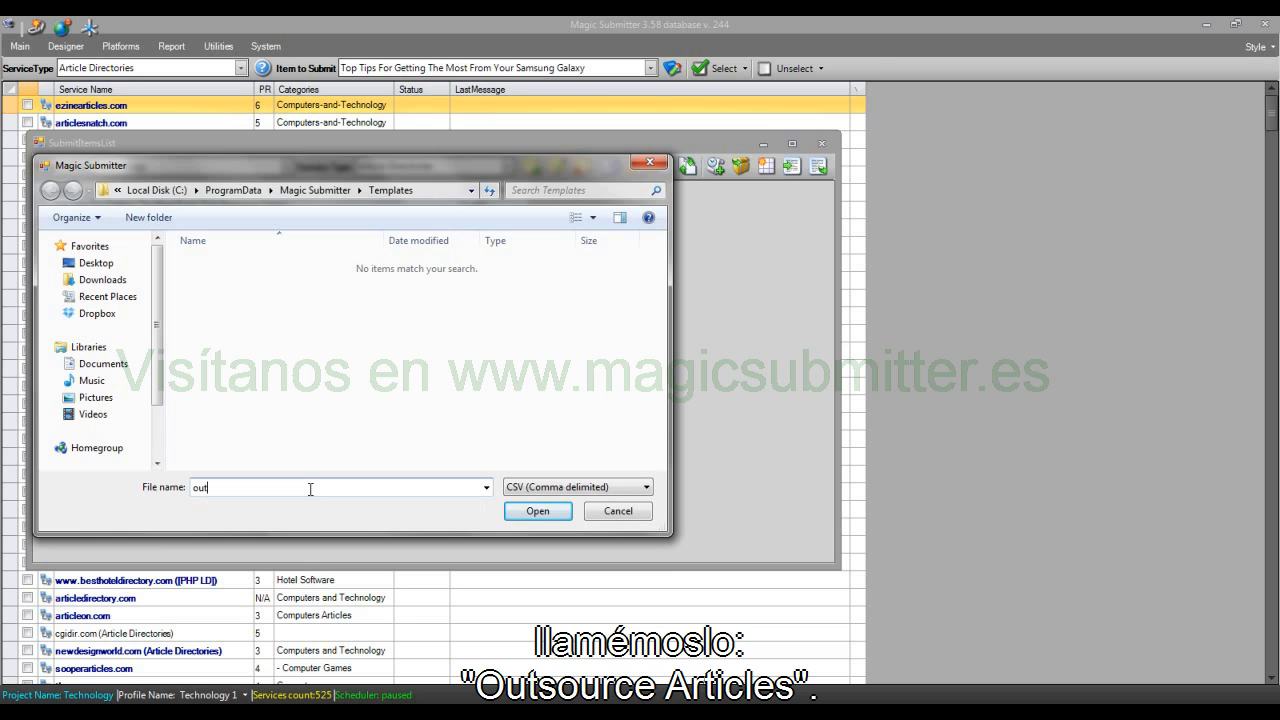
pyautogui.write('source articles')
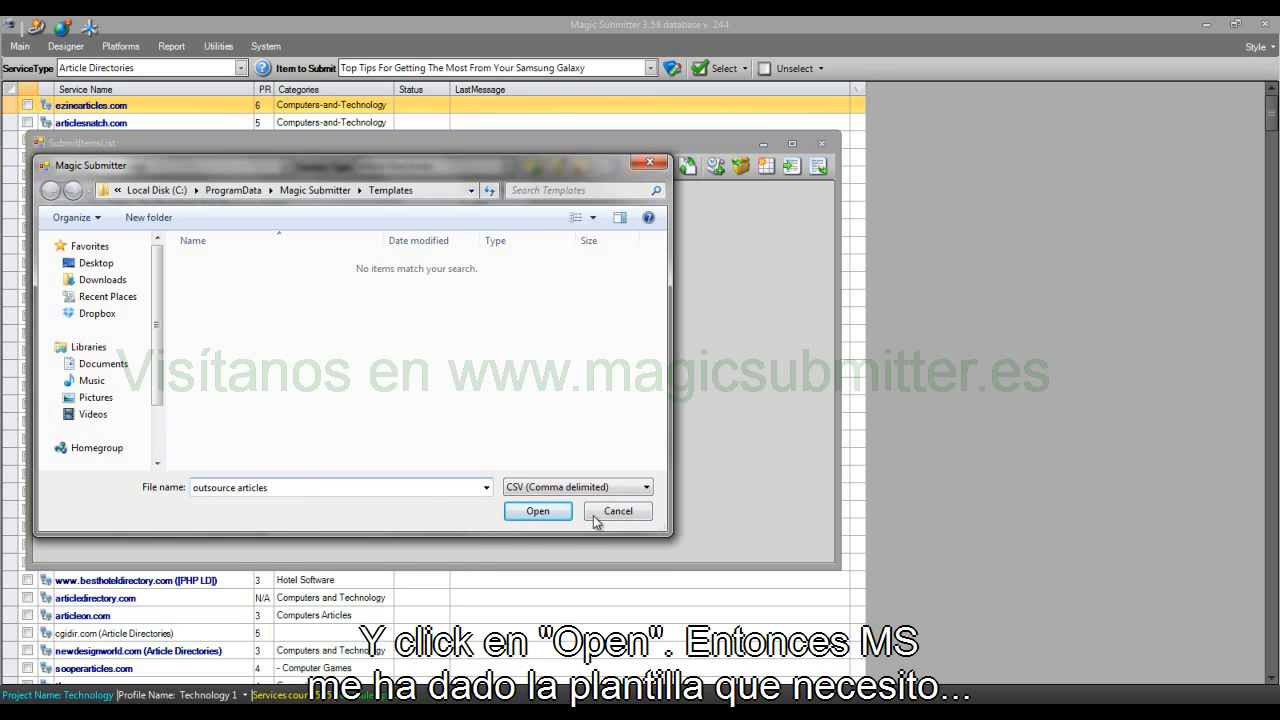
pyautogui.click(535, 512)
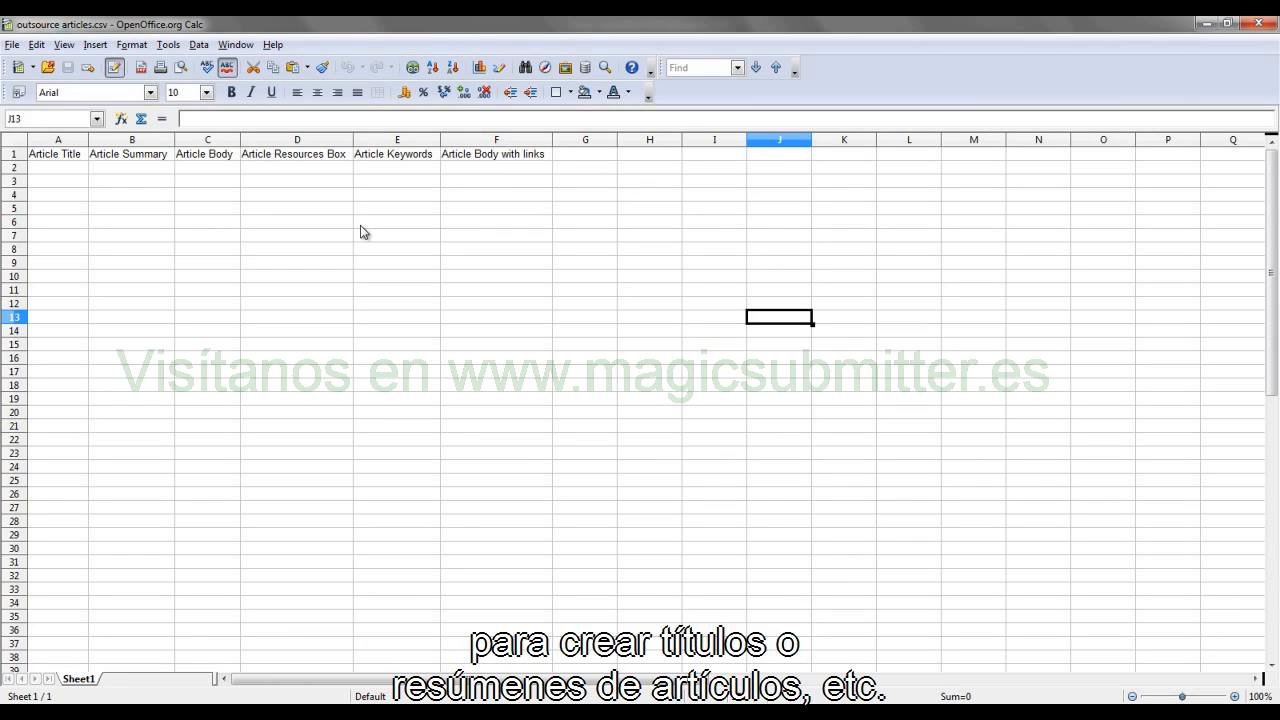
# Step: Enter "article1" as the first Article Title in cell A2 of the outsource articles spreadsheet
pyautogui.click(80, 170)
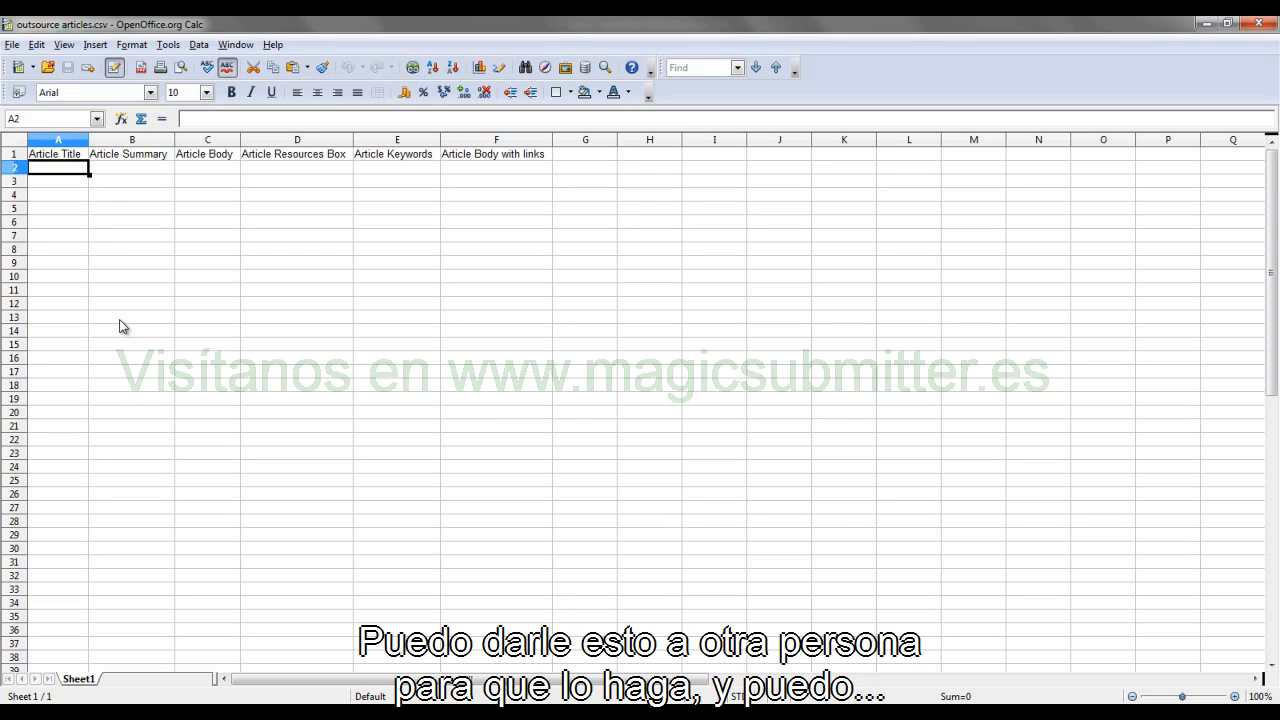
pyautogui.write('article')
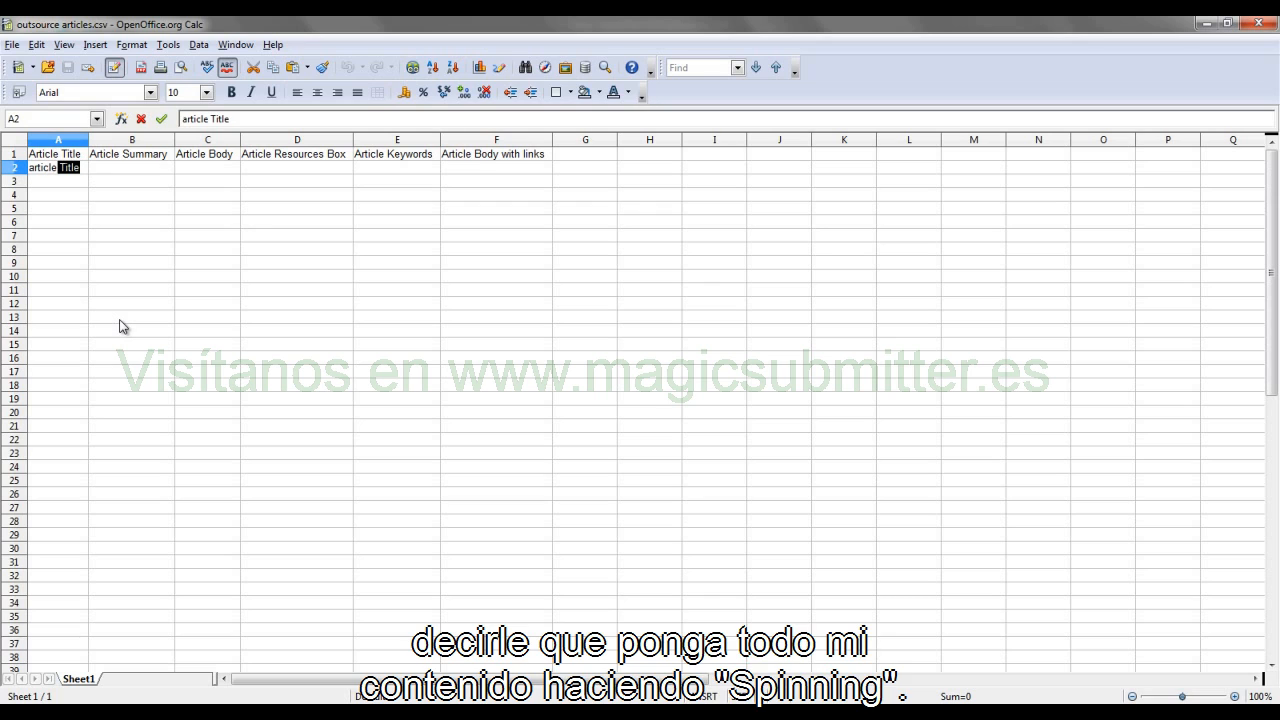
pyautogui.write('1')
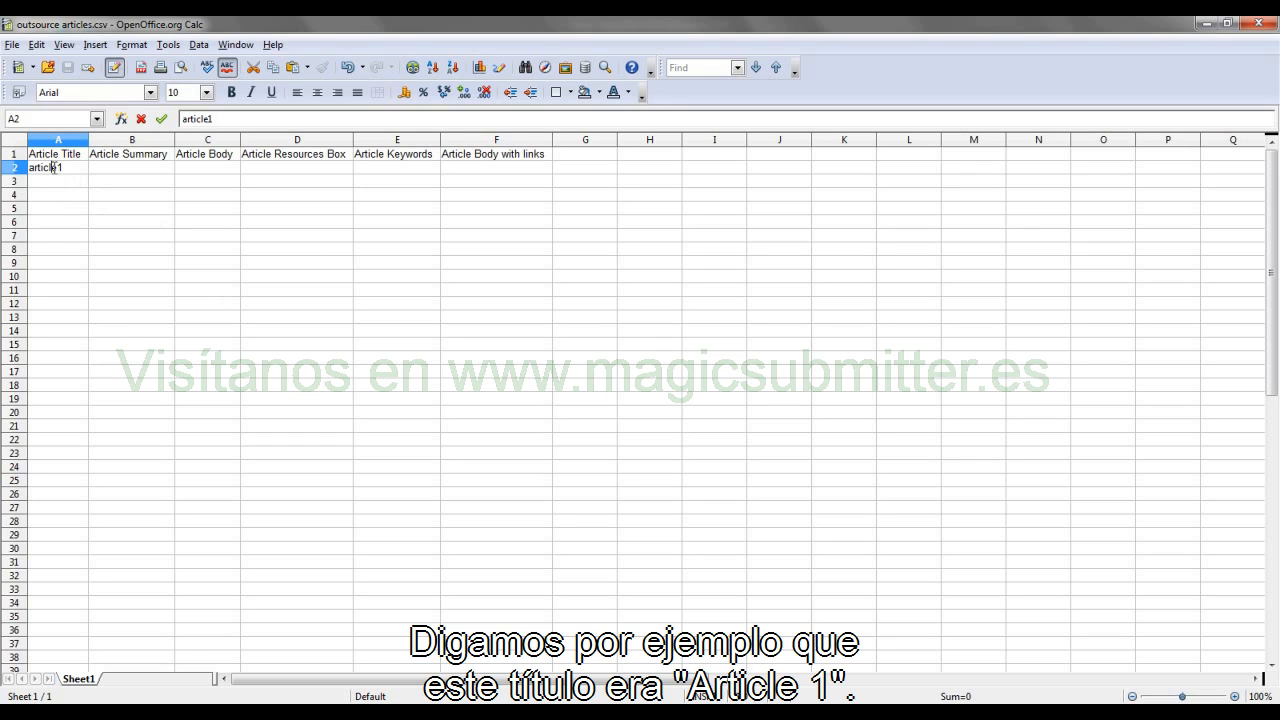
pyautogui.click(115, 251)
# Step: Copy "article1" from A2 into the summary, body, resources box, keywords and body with links cells, B2 through F2
pyautogui.click(57, 170)
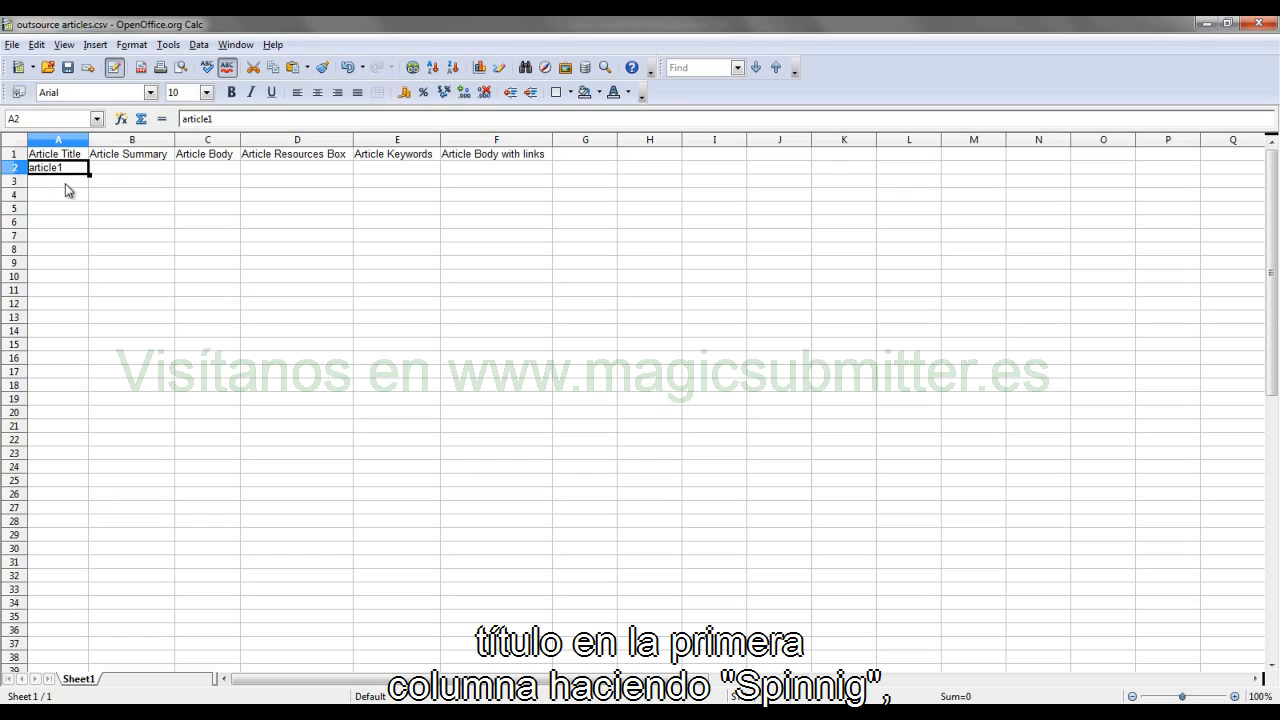
pyautogui.click(145, 171)
pyautogui.write('article1')
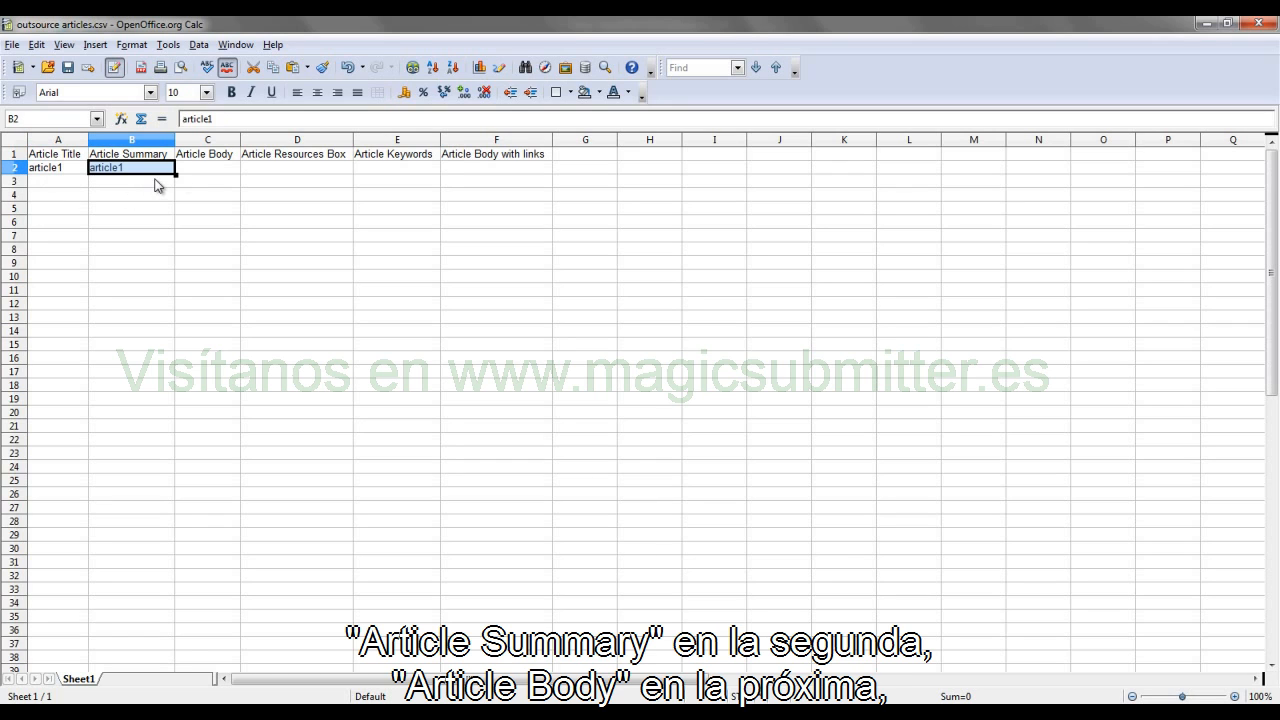
pyautogui.click(218, 170)
pyautogui.write('article1')
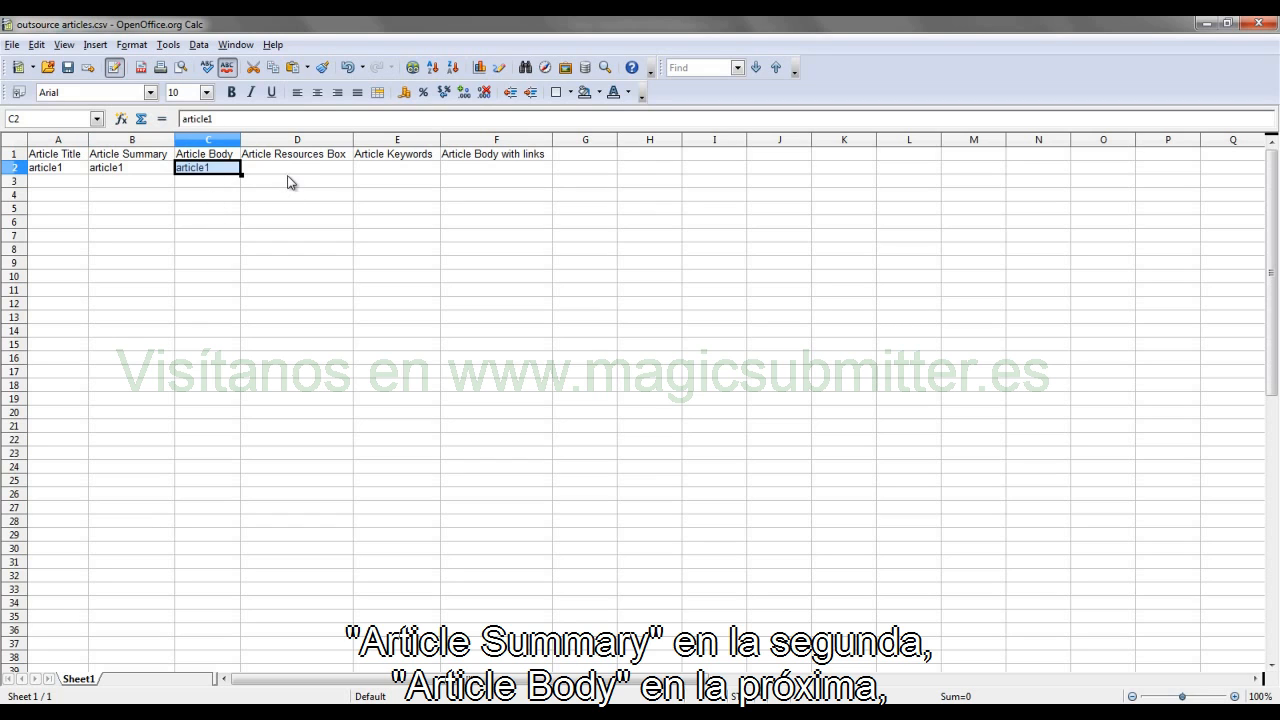
pyautogui.click(290, 170)
pyautogui.write('article1')
pyautogui.click(399, 170)
pyautogui.write('article1')
pyautogui.click(528, 168)
pyautogui.write('article1')
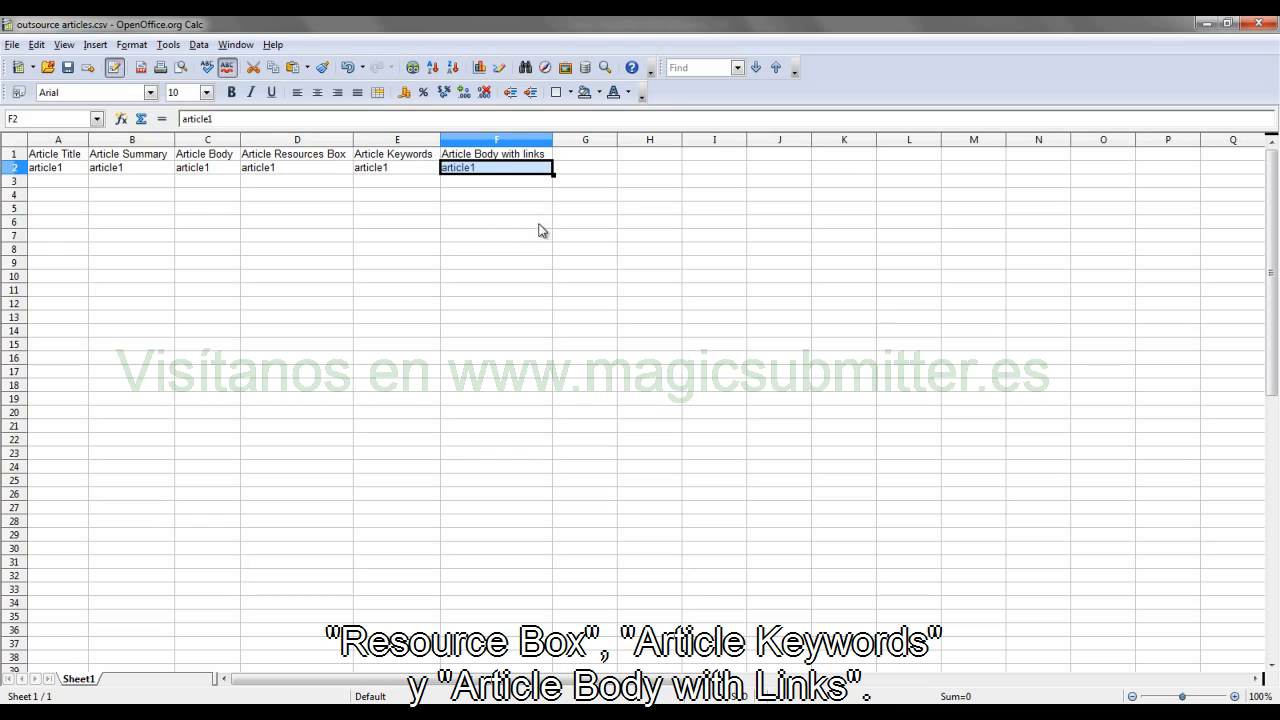
# Step: Add "Article 2" and "Article 3" as titles in A3 and A4, and paste the copied content into B3:F4
pyautogui.moveTo(46, 170); pyautogui.dragTo(518, 175)
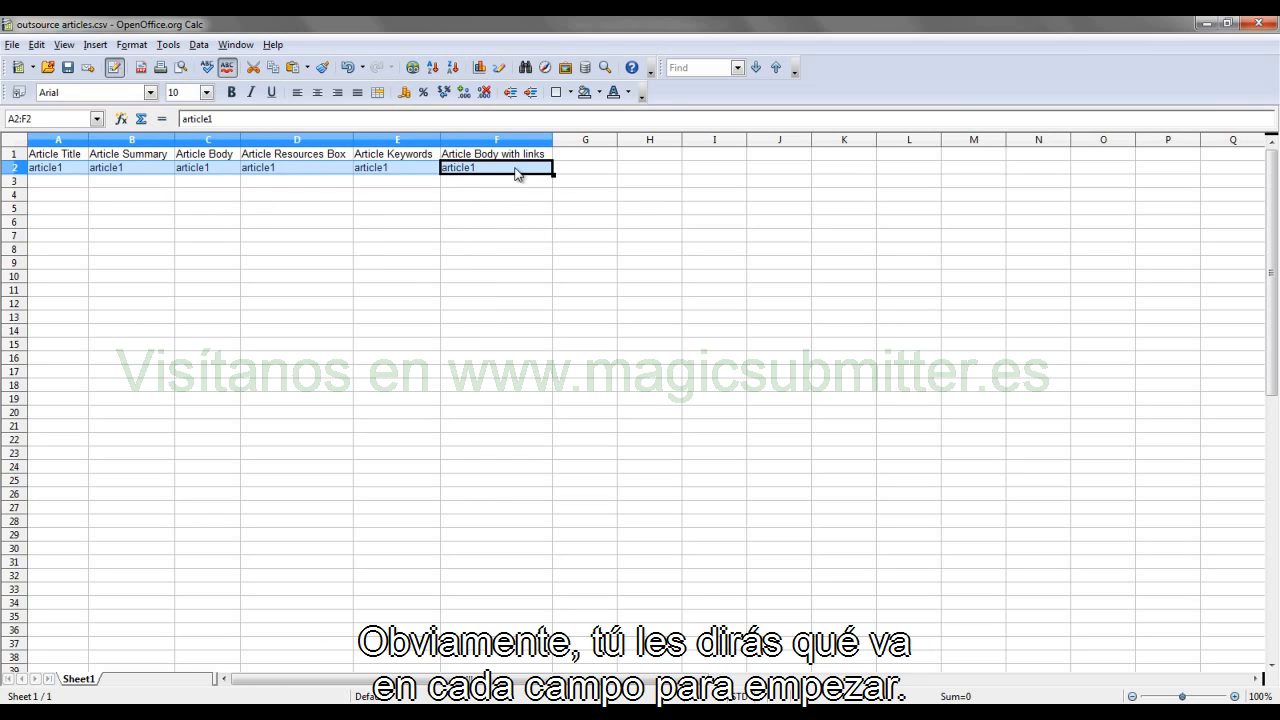
pyautogui.click(71, 194)
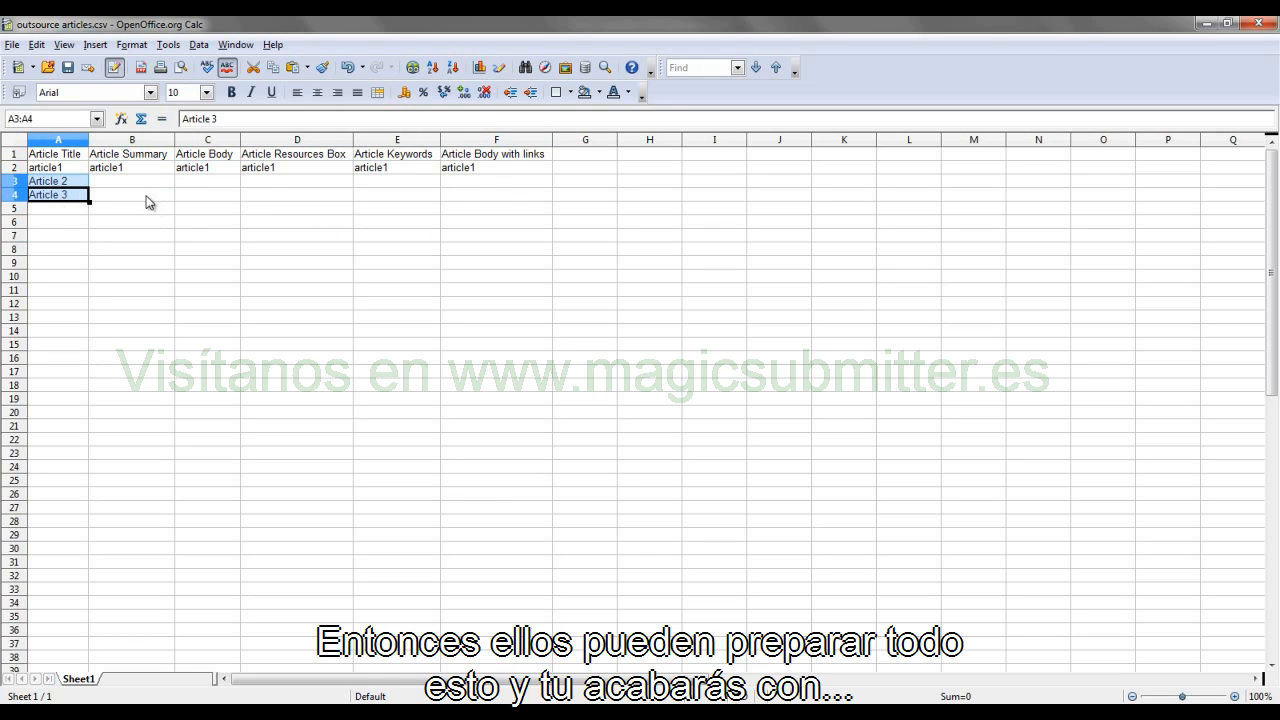
pyautogui.moveTo(140, 182); pyautogui.dragTo(503, 197)
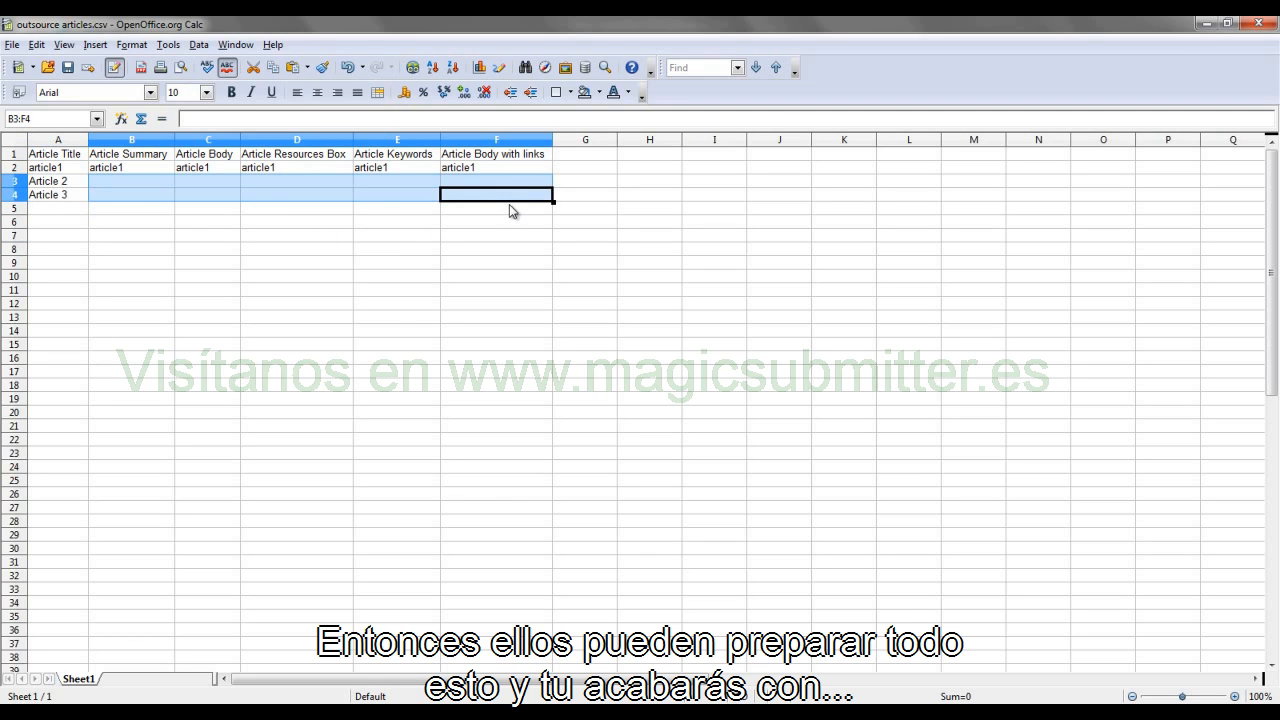
pyautogui.write('Article 2\tArticle 2\tArticle 2\tArticle 2\tArticle 2 Article 3\tArticle 3\tArticle 3\tArticle 3\tArticle 3')
pyautogui.click(886, 248)
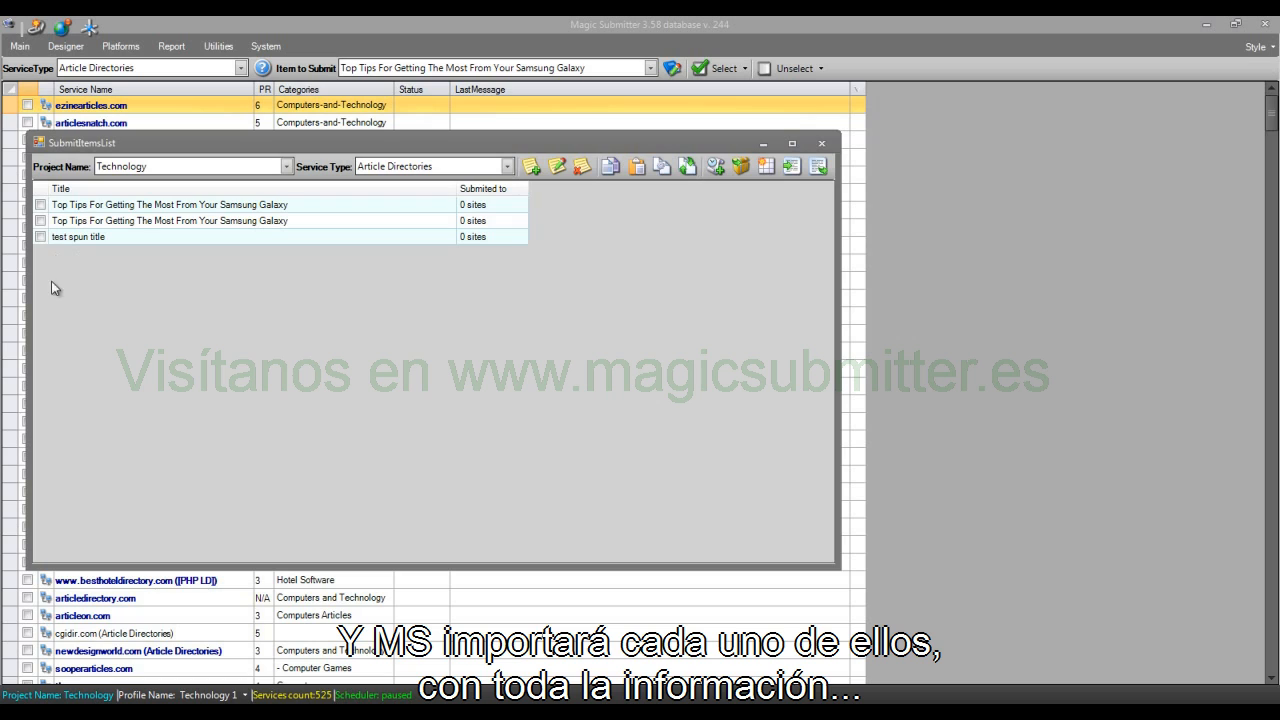
# Step: Export the "test spun title" article item to text format, saving it on the Desktop
pyautogui.click(122, 238)
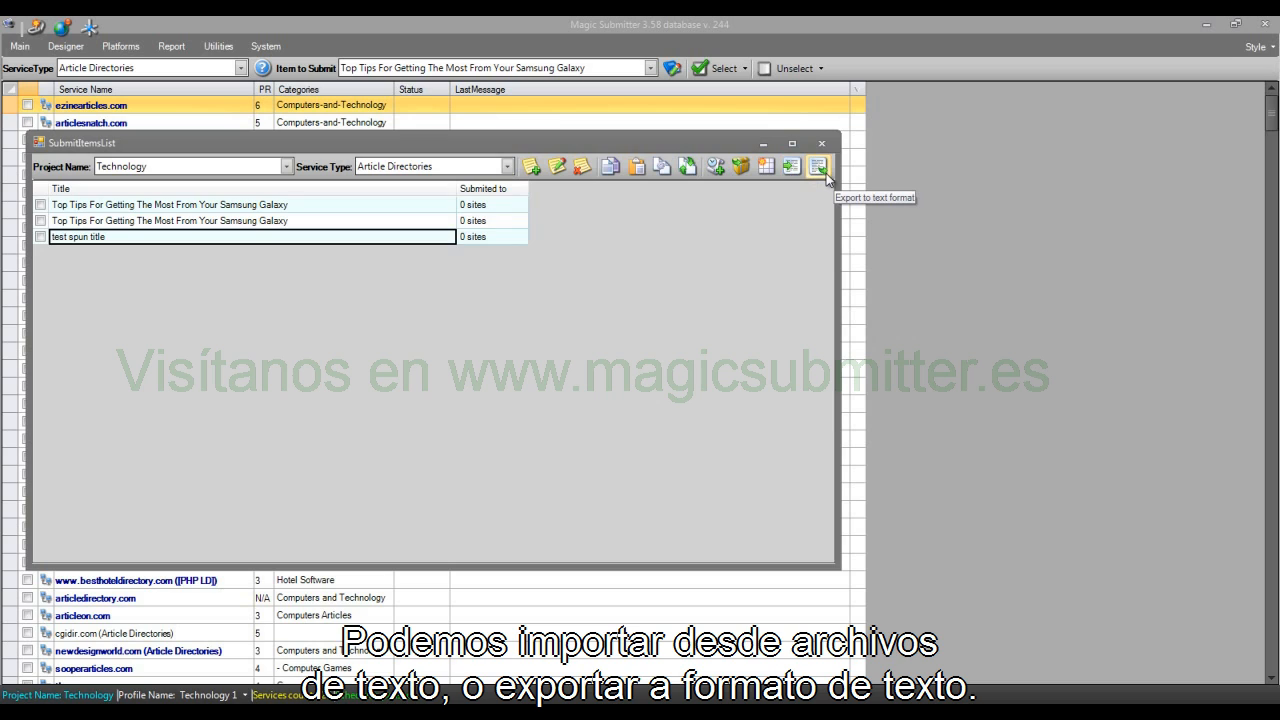
pyautogui.click(40, 237)
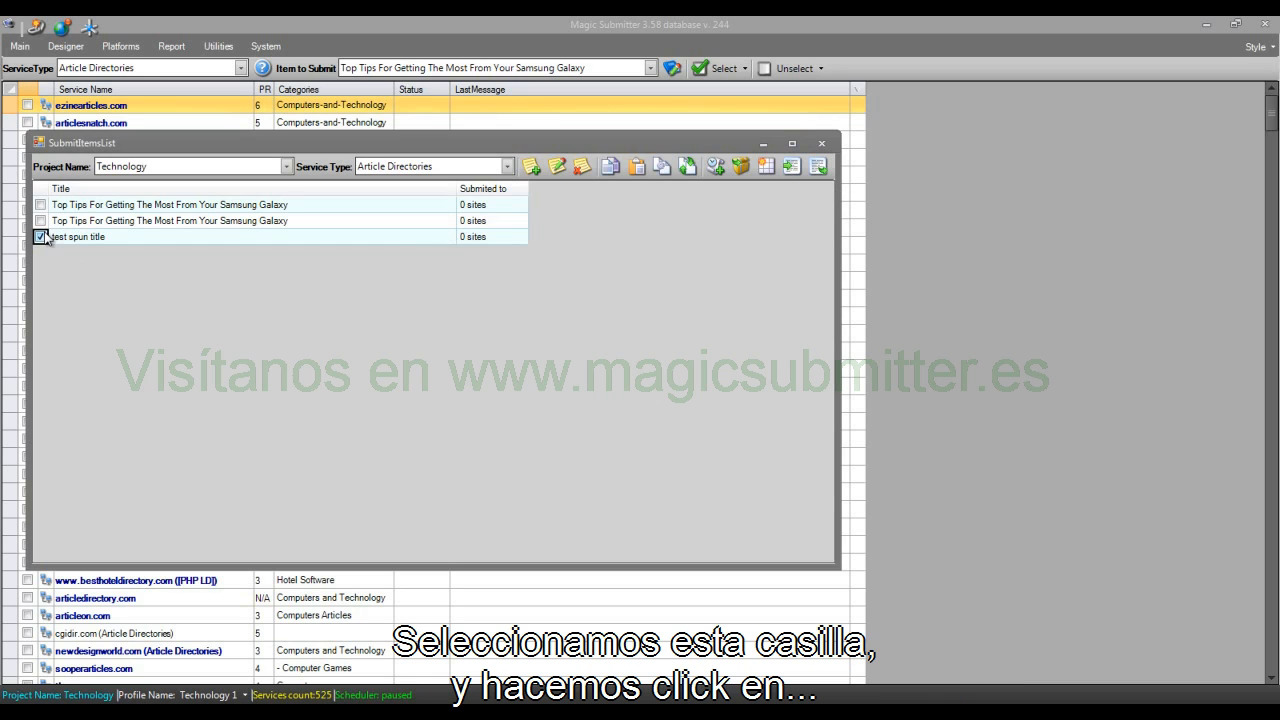
pyautogui.click(818, 168)
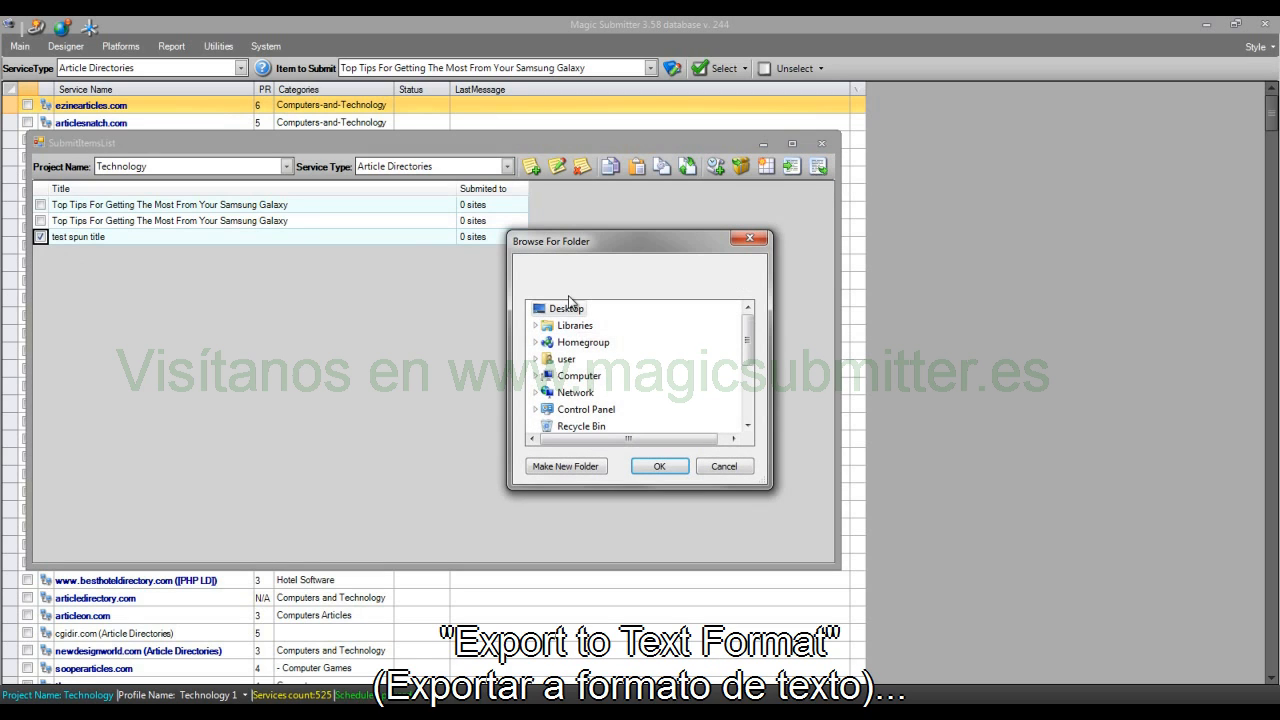
pyautogui.click(566, 308)
pyautogui.click(652, 466)
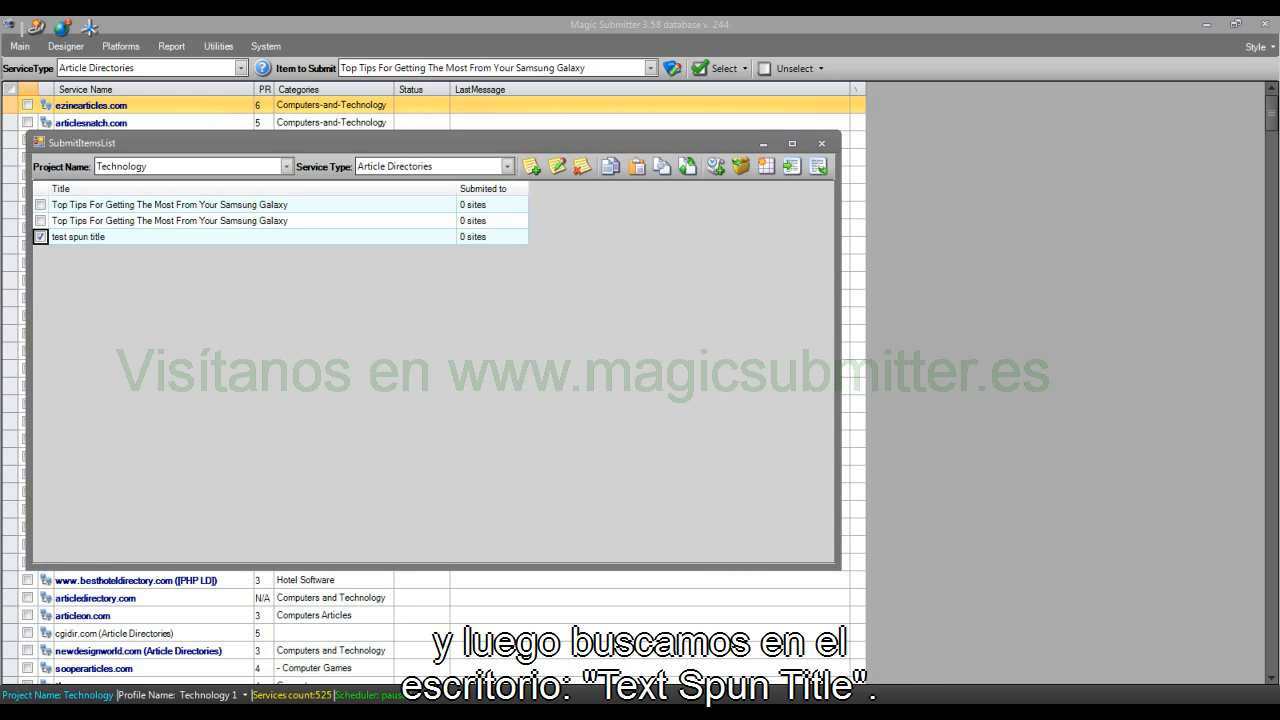
# Step: Find and open the exported "test spun title" text file, examine its ### title, summary and body sections, and close it
pyautogui.press('super')
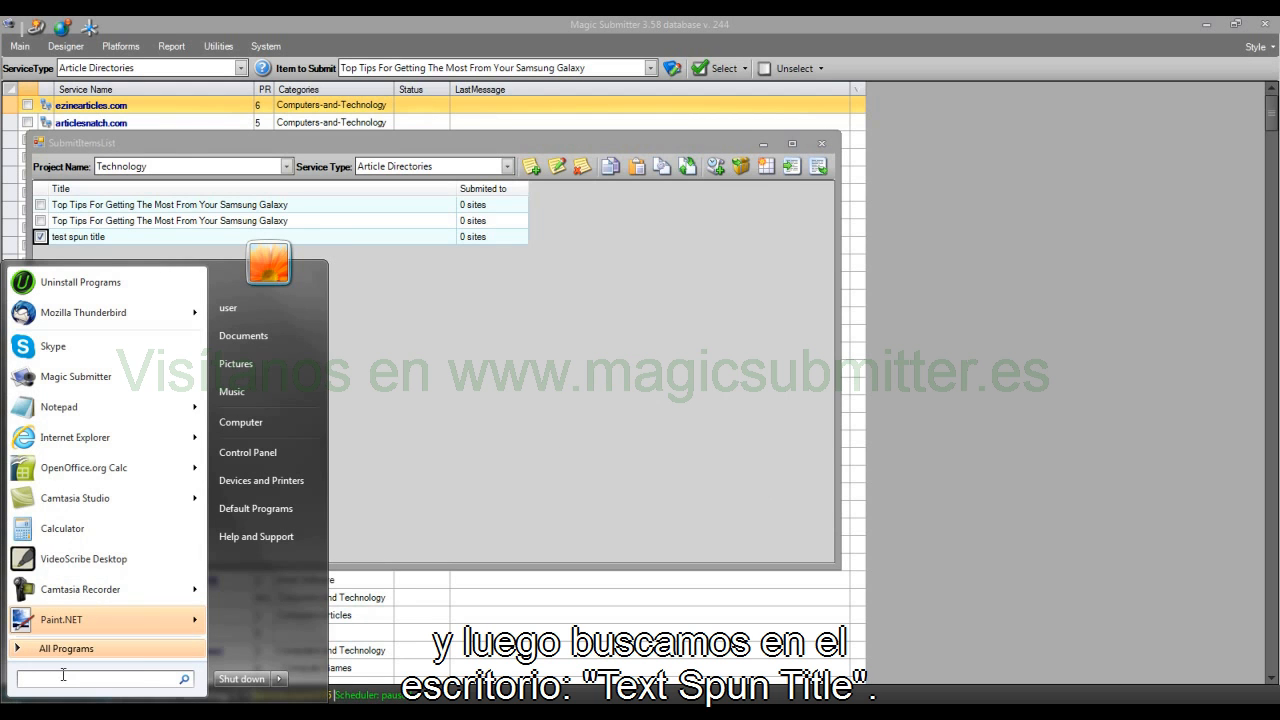
pyautogui.write('test spun')
pyautogui.click(77, 315)
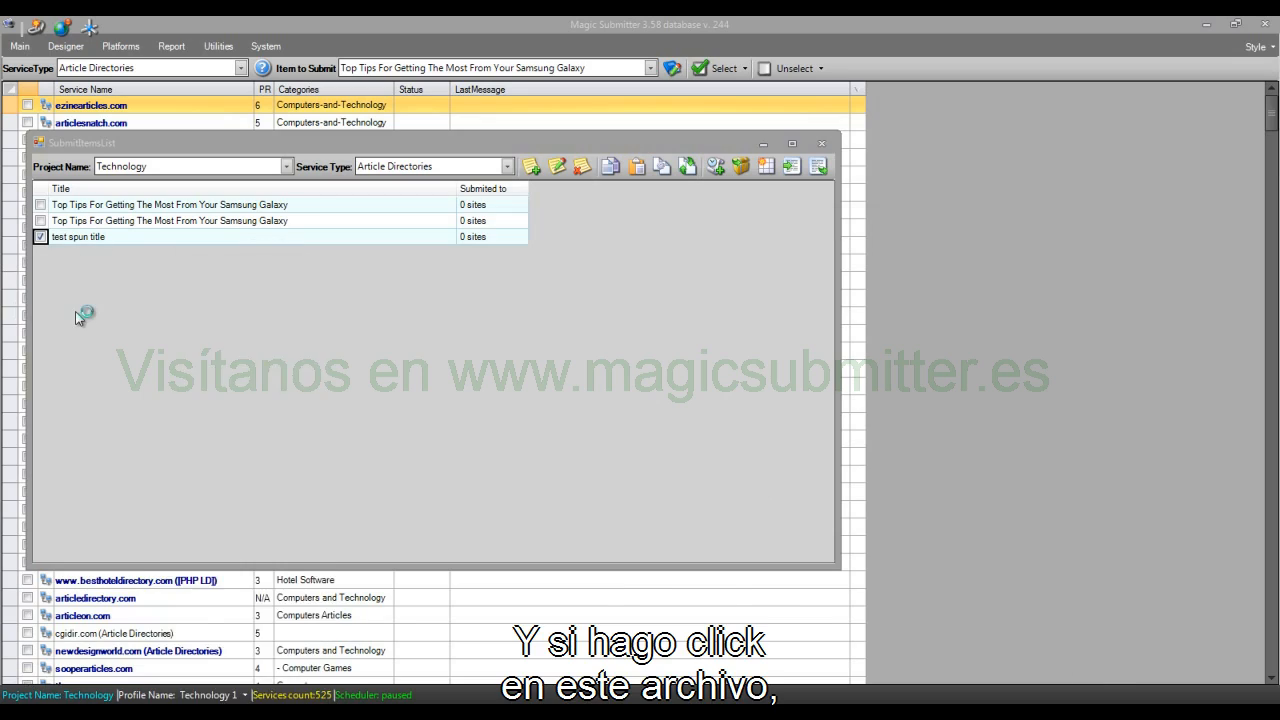
pyautogui.moveTo(268, 251); pyautogui.dragTo(123, 242)
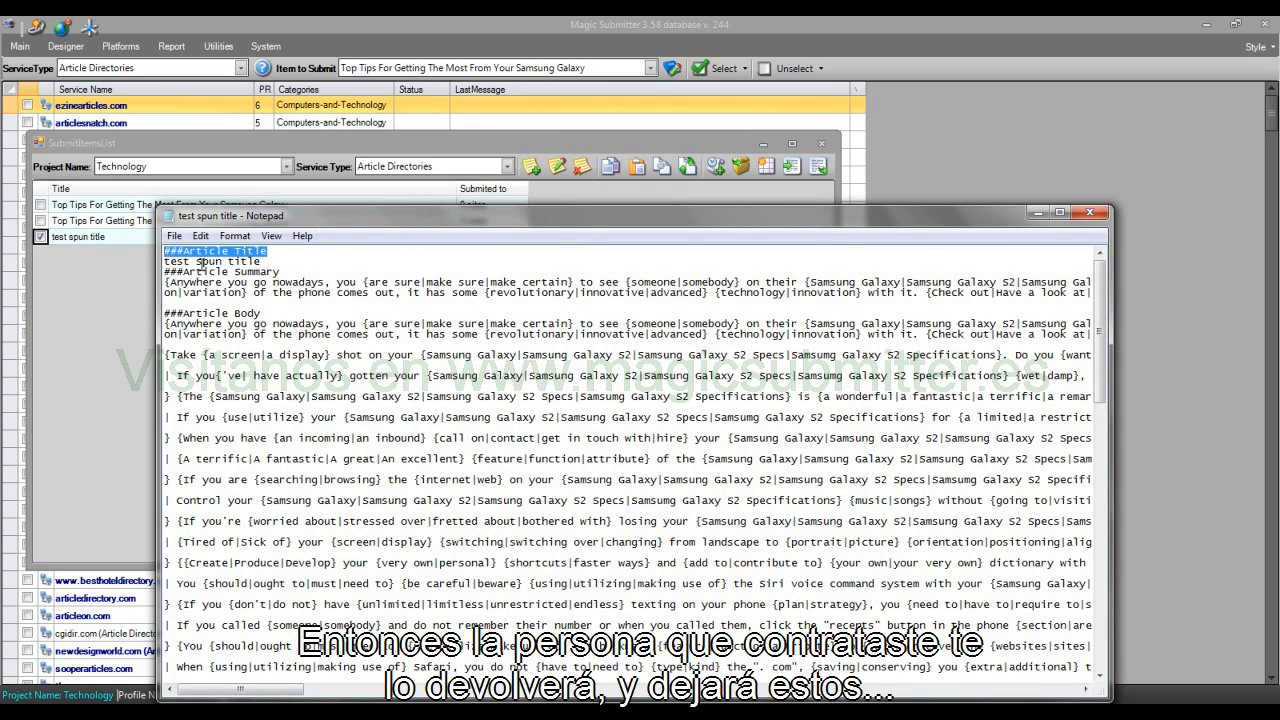
pyautogui.click(296, 251)
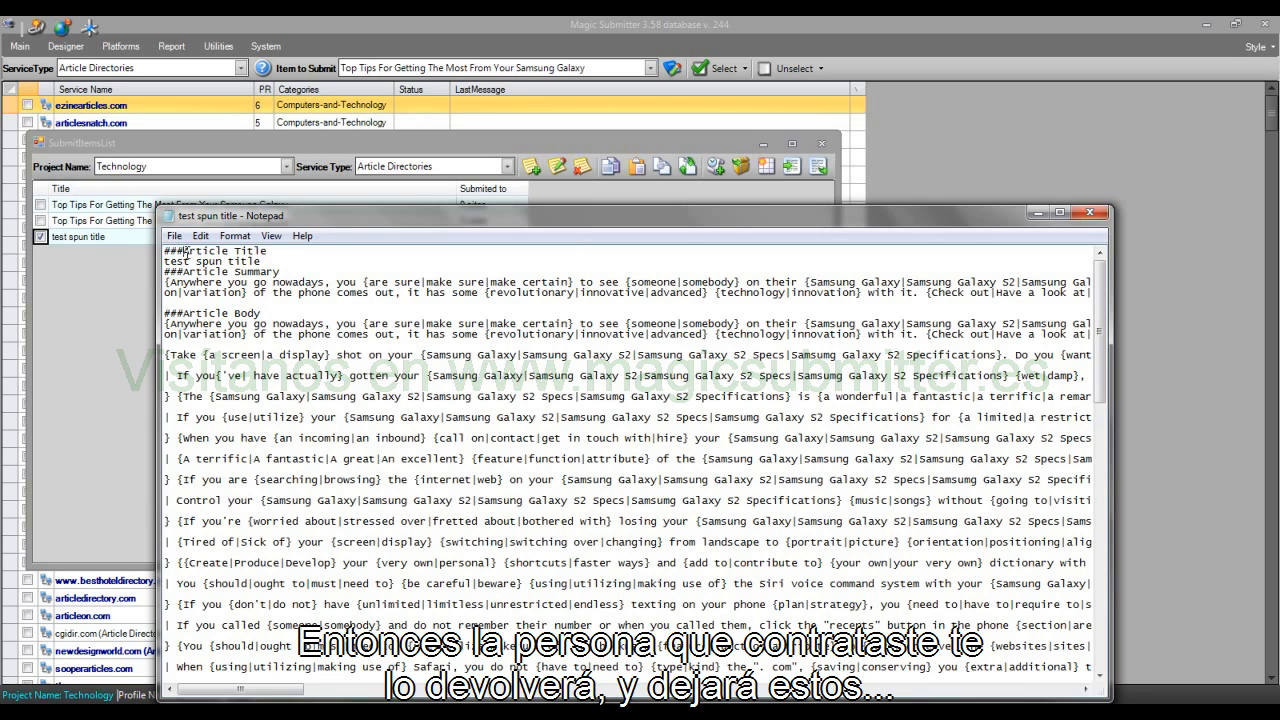
pyautogui.moveTo(183, 251); pyautogui.dragTo(128, 263)
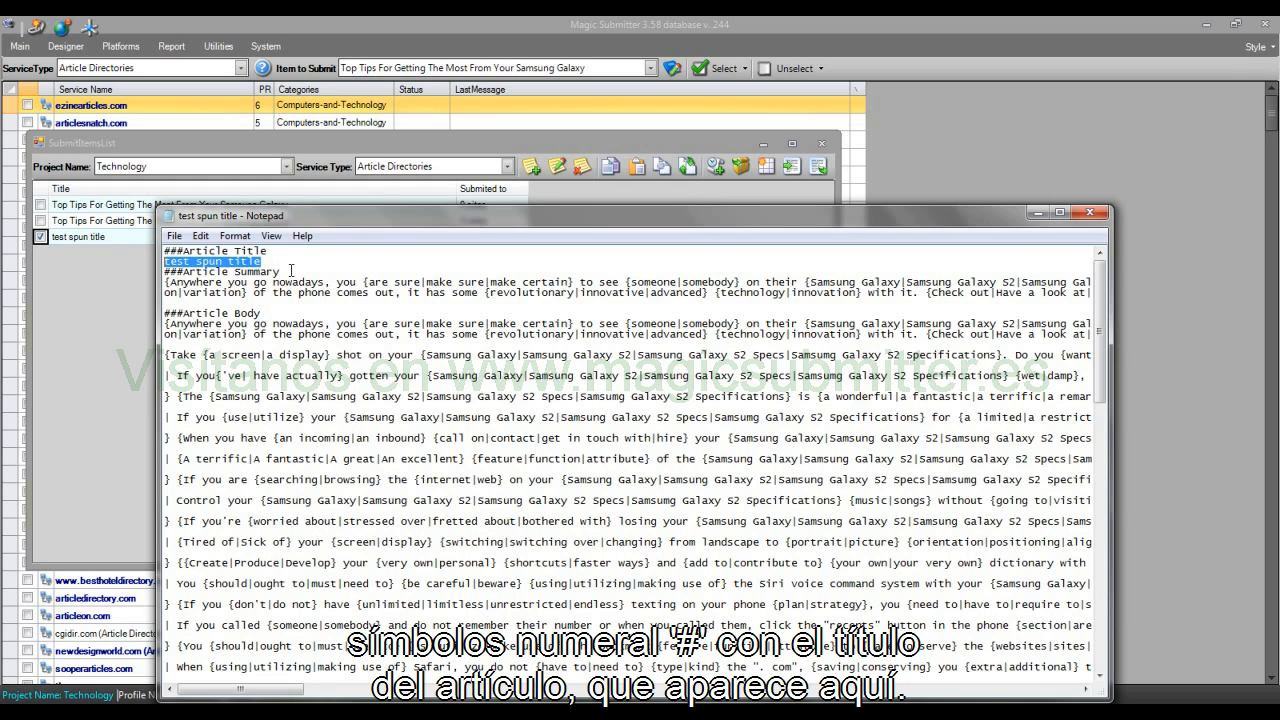
pyautogui.moveTo(285, 271); pyautogui.dragTo(262, 314)
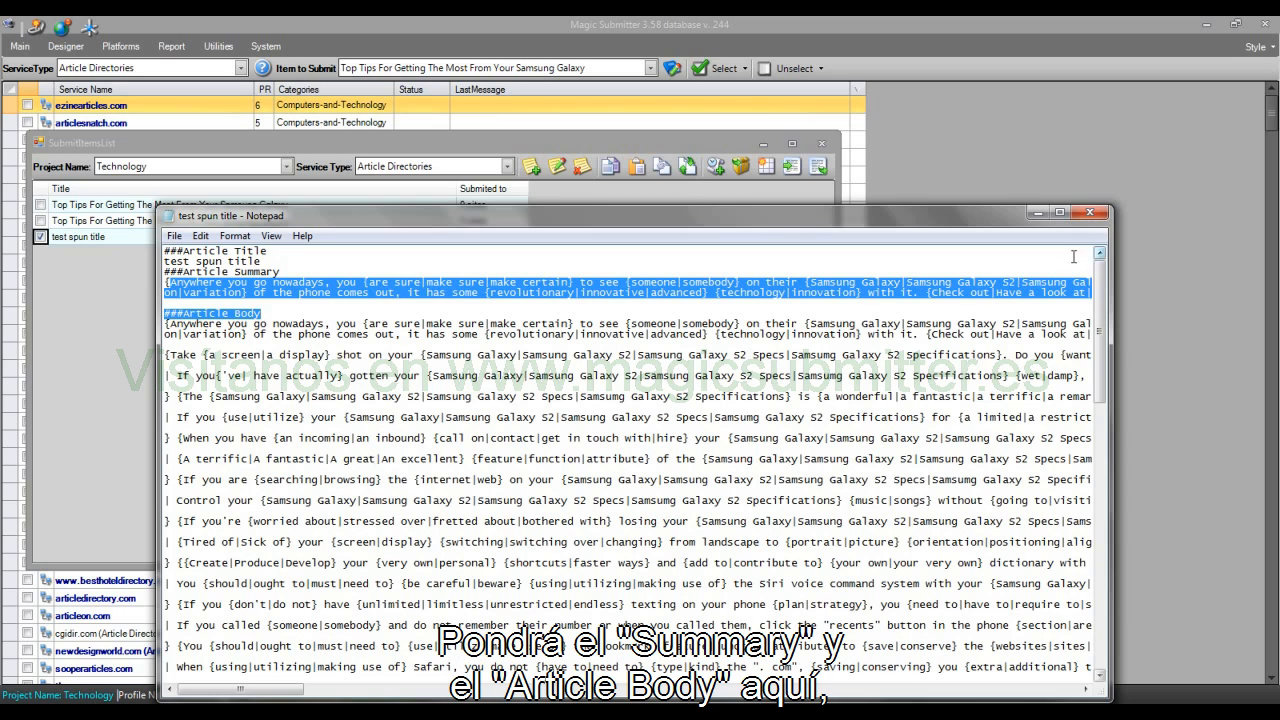
pyautogui.click(1090, 212)
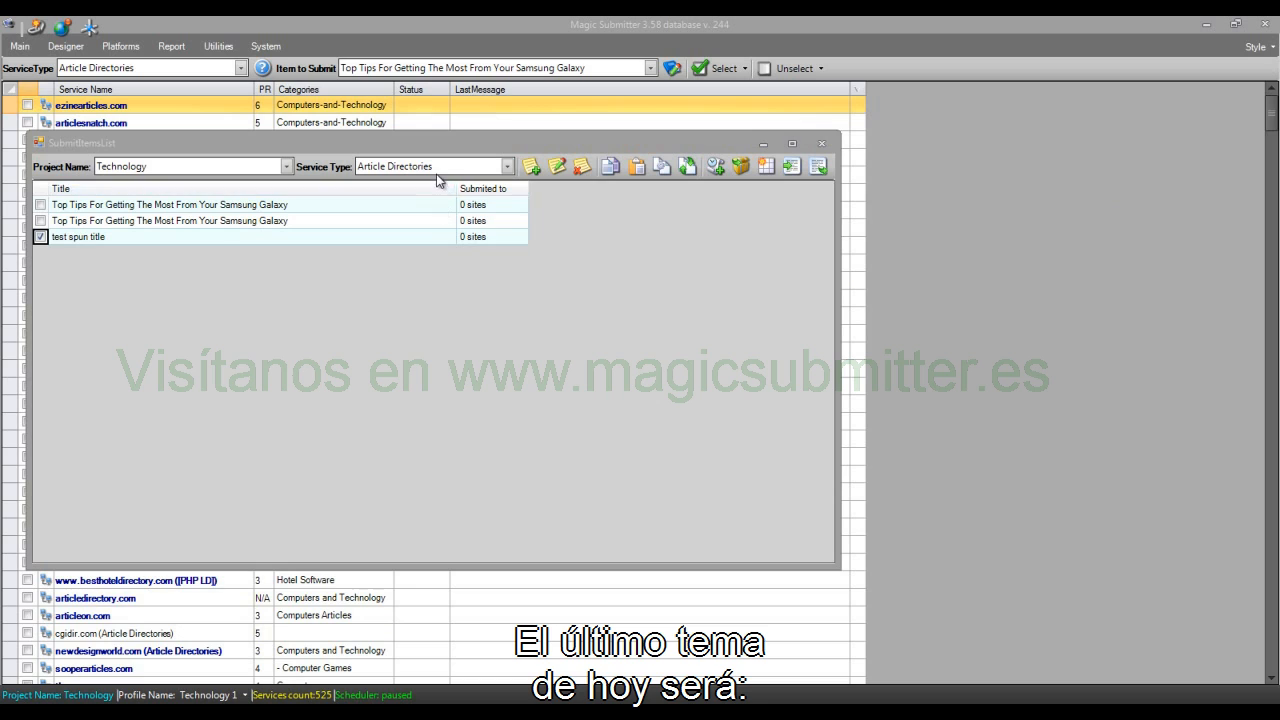
# Step: Tick both "Top Tips For Getting The Most From Your Samsung Galaxy" items as well and start creating scheduled tasks for the ticked items
pyautogui.click(139, 343)
pyautogui.click(40, 205)
pyautogui.click(40, 220)
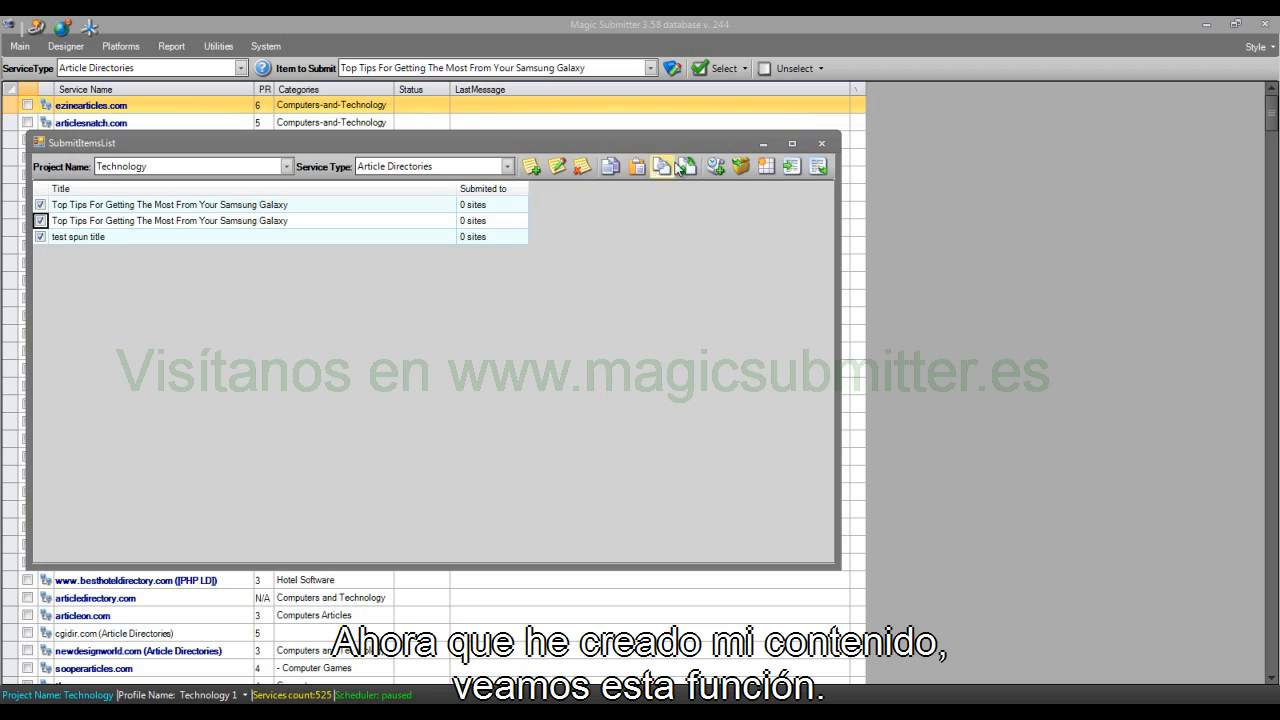
pyautogui.click(717, 166)
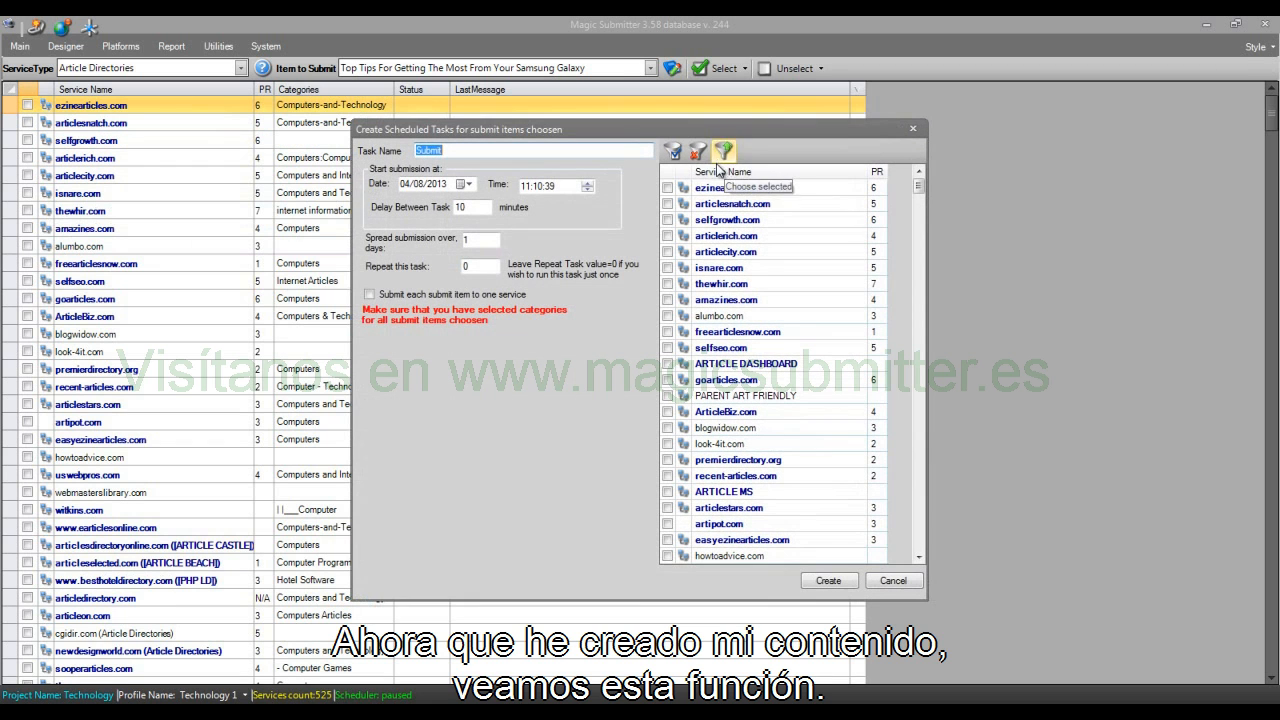
# Step: Name the scheduled task "article submits" and set its start date to 05/08/2013, keeping the 10-minute delay between tasks
pyautogui.write('article submits')
pyautogui.click(406, 186)
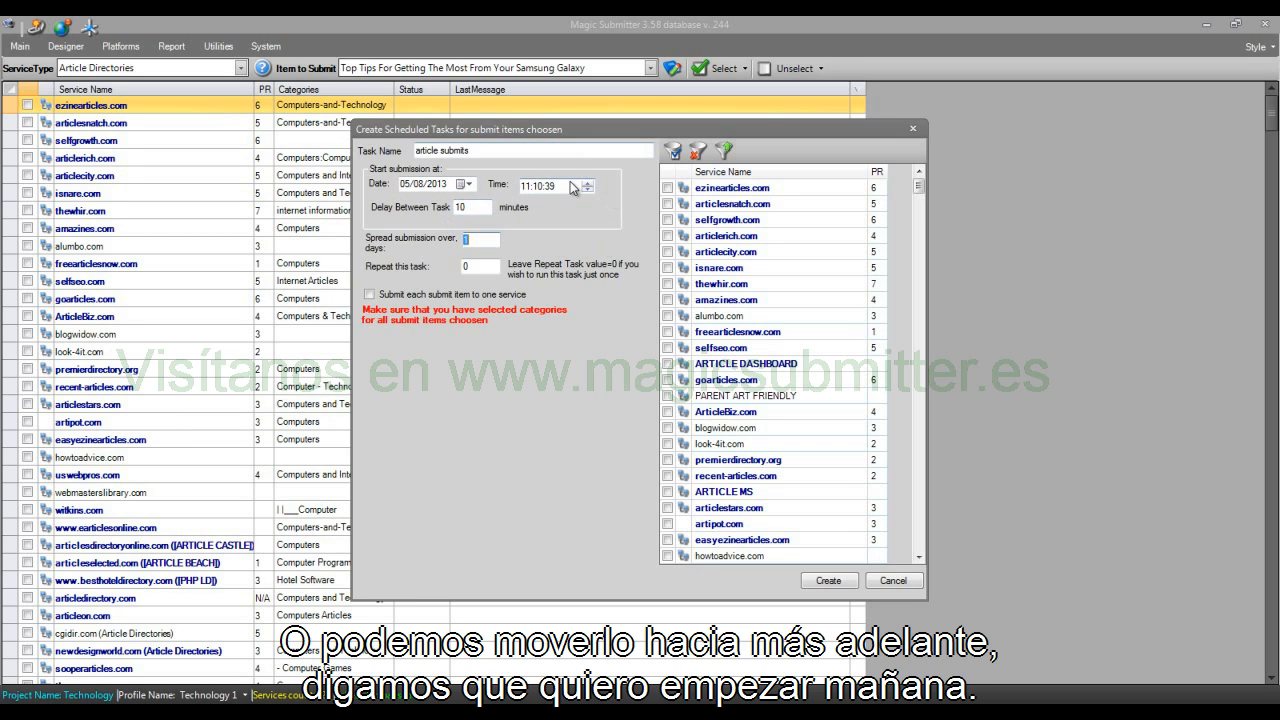
pyautogui.click(489, 208)
pyautogui.moveTo(489, 208); pyautogui.dragTo(398, 210)
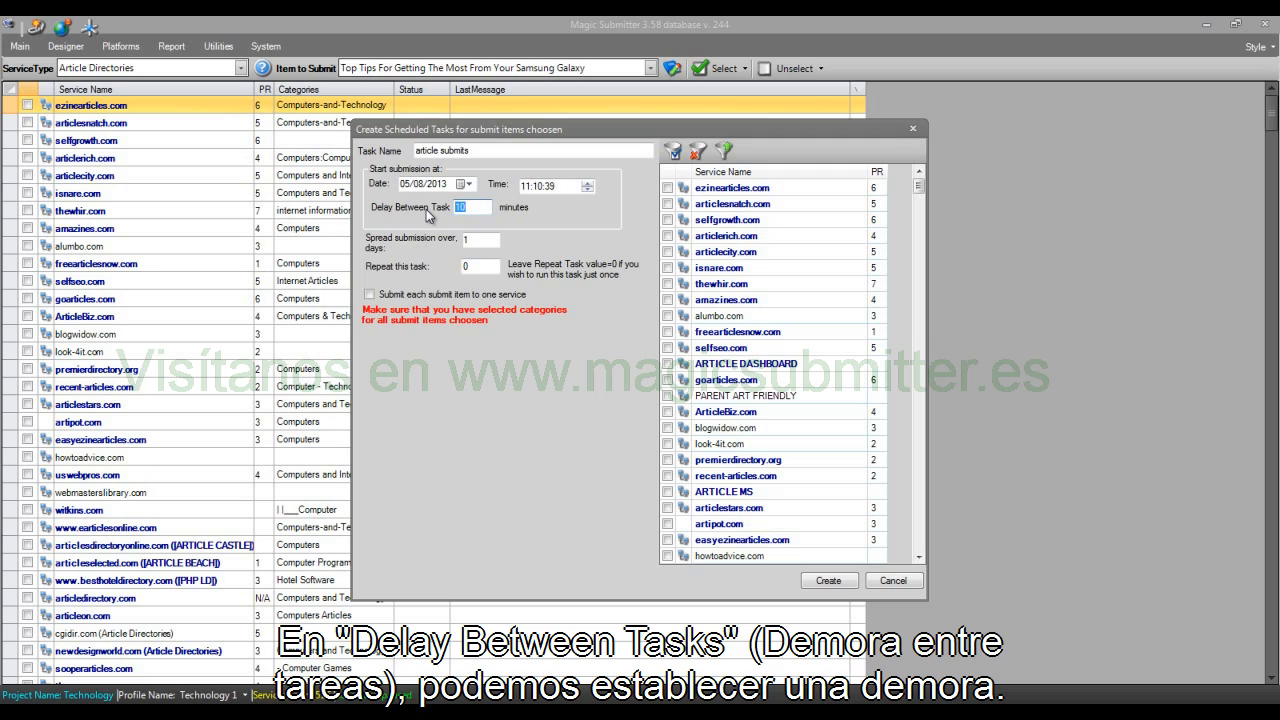
pyautogui.click(484, 204)
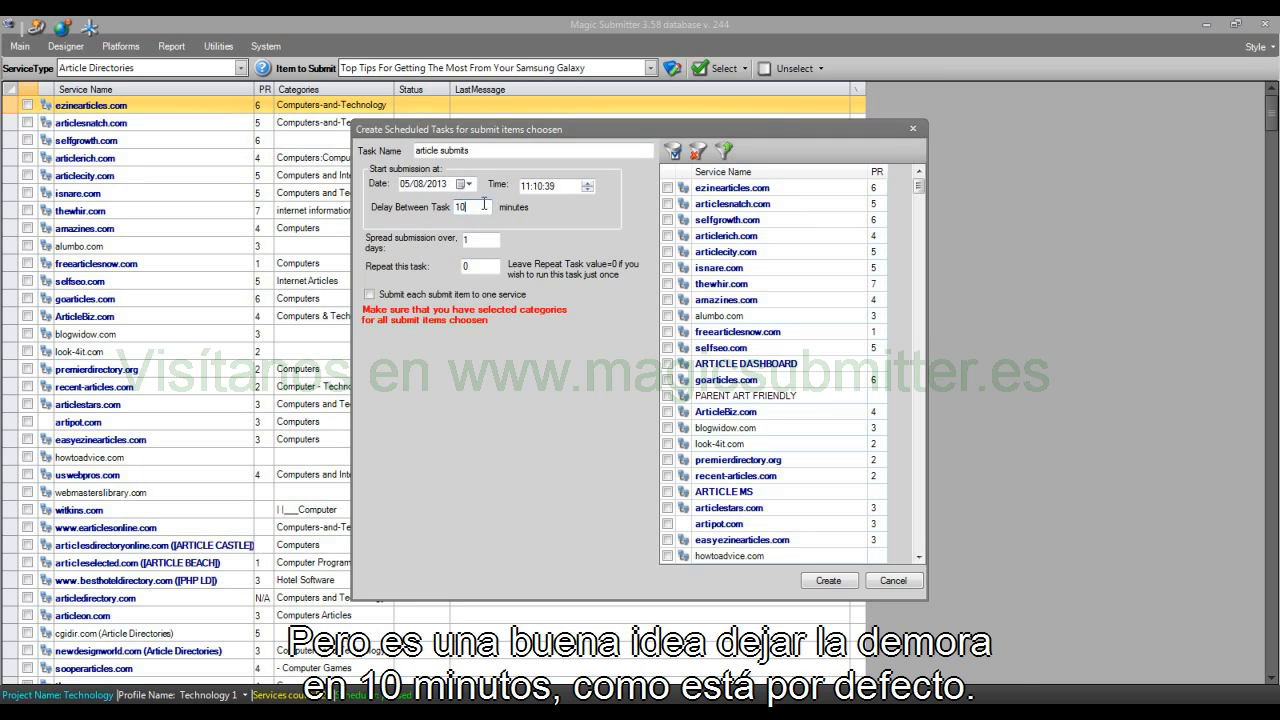
pyautogui.doubleClick(465, 210)
pyautogui.click(492, 241)
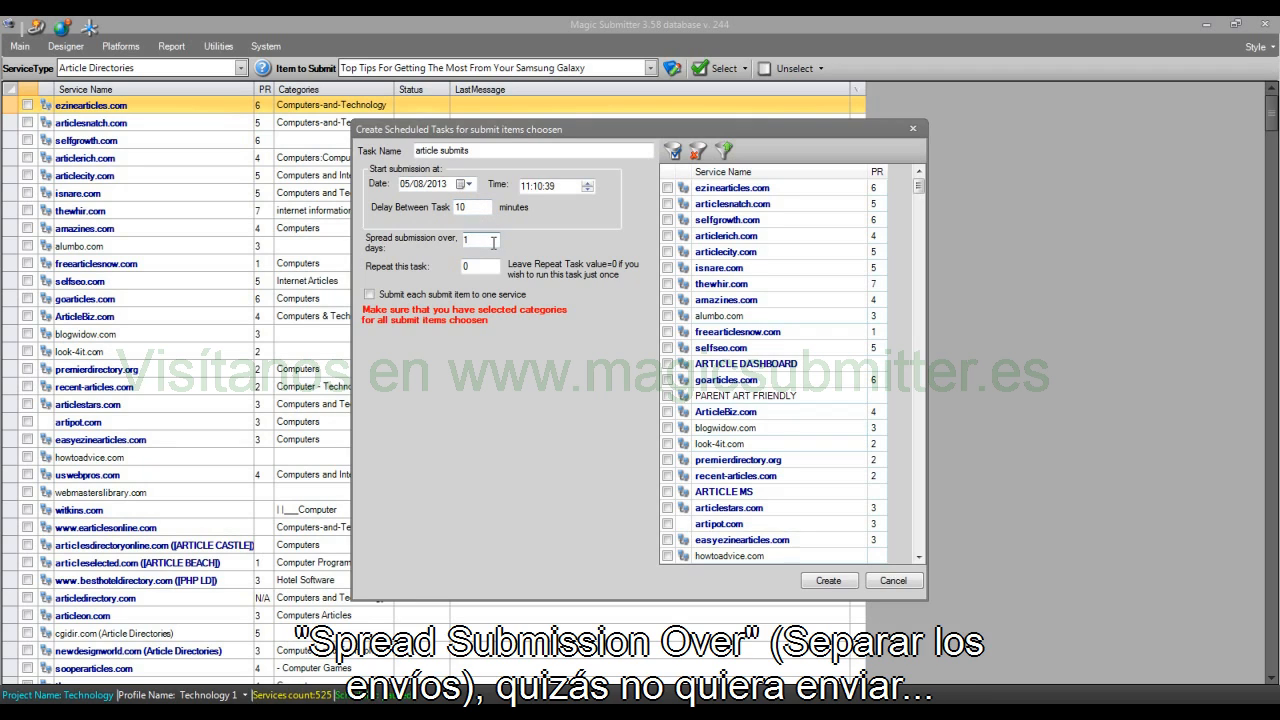
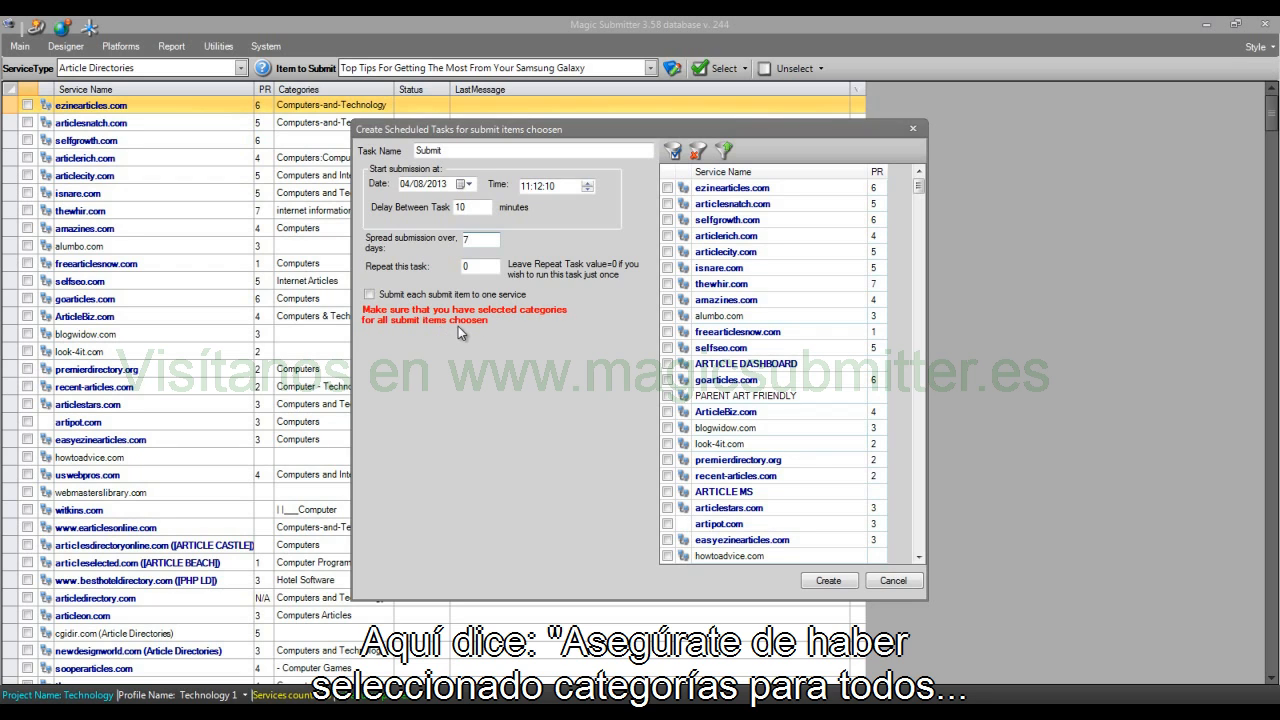
# Step: Select all services for the ticked submit items, create the scheduled tasks and close the submit items list
pyautogui.rightClick(768, 331)
pyautogui.click(821, 341)
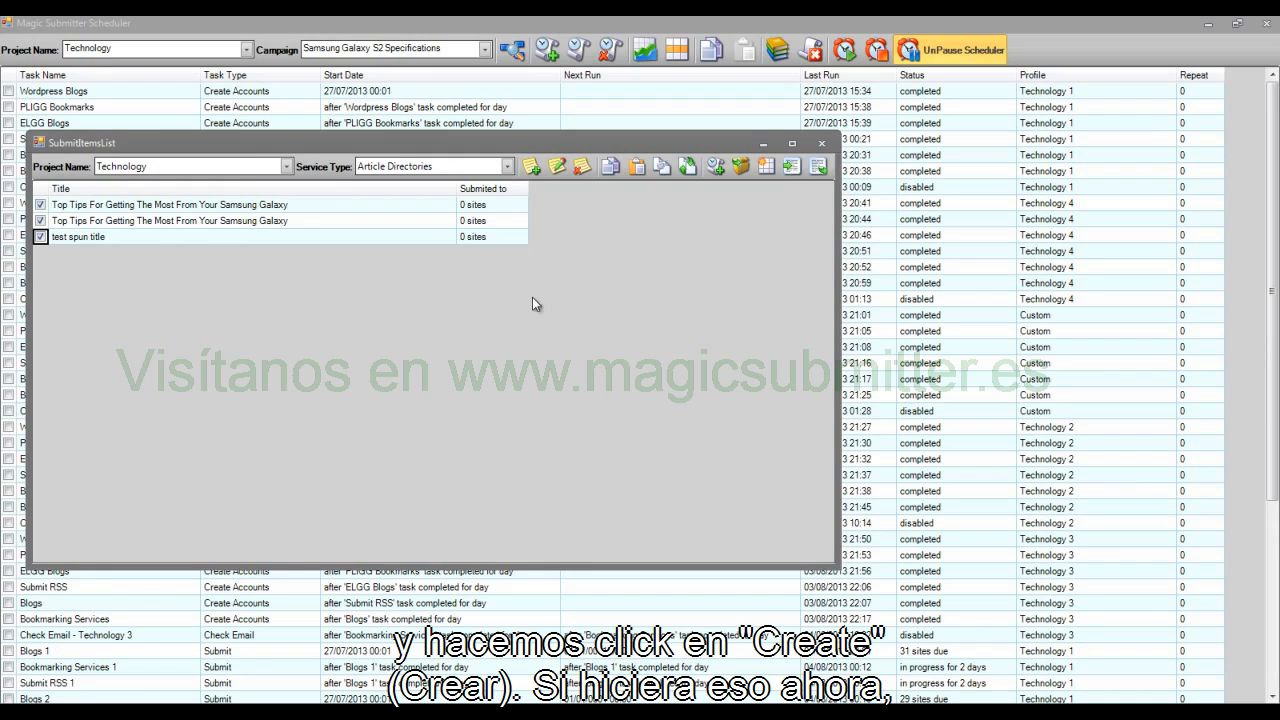
pyautogui.click(821, 143)
# Step: Show the scheduler tasks of all campaigns and examine the Submit 1, Submit 2 and Submit 3 tasks at the end
pyautogui.click(400, 50)
pyautogui.click(381, 66)
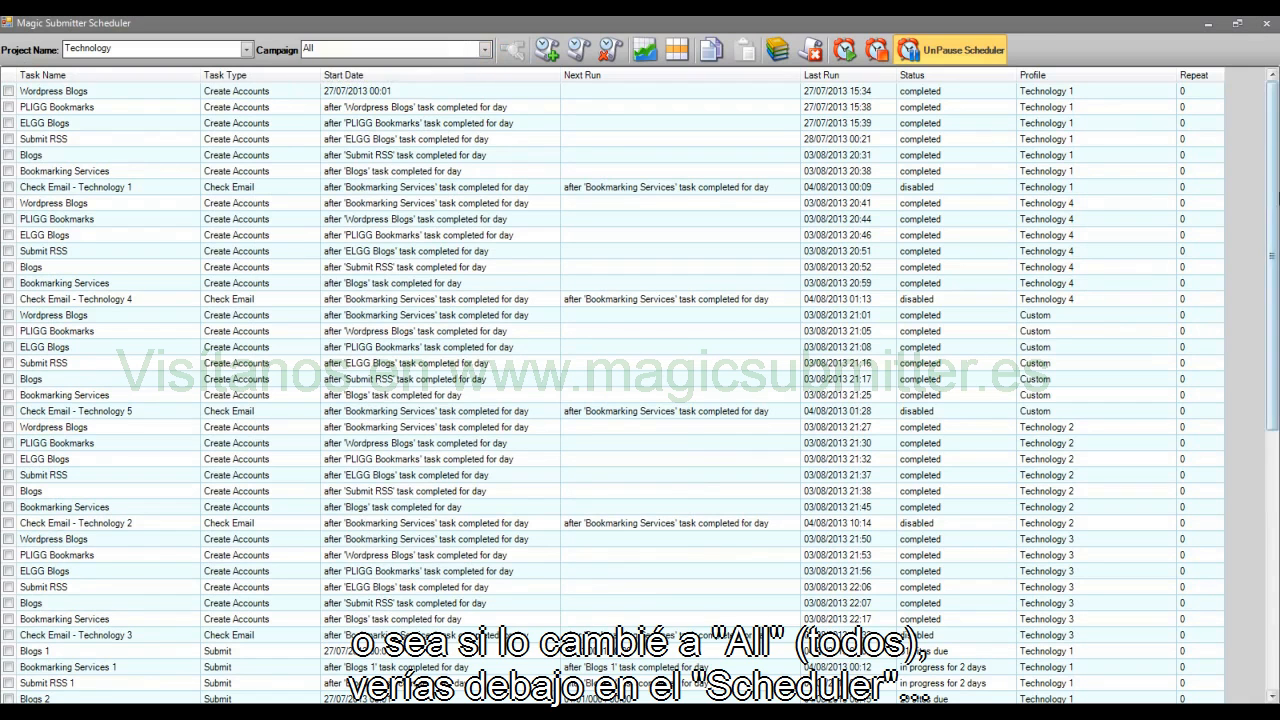
pyautogui.scroll(-9, 640, 390)
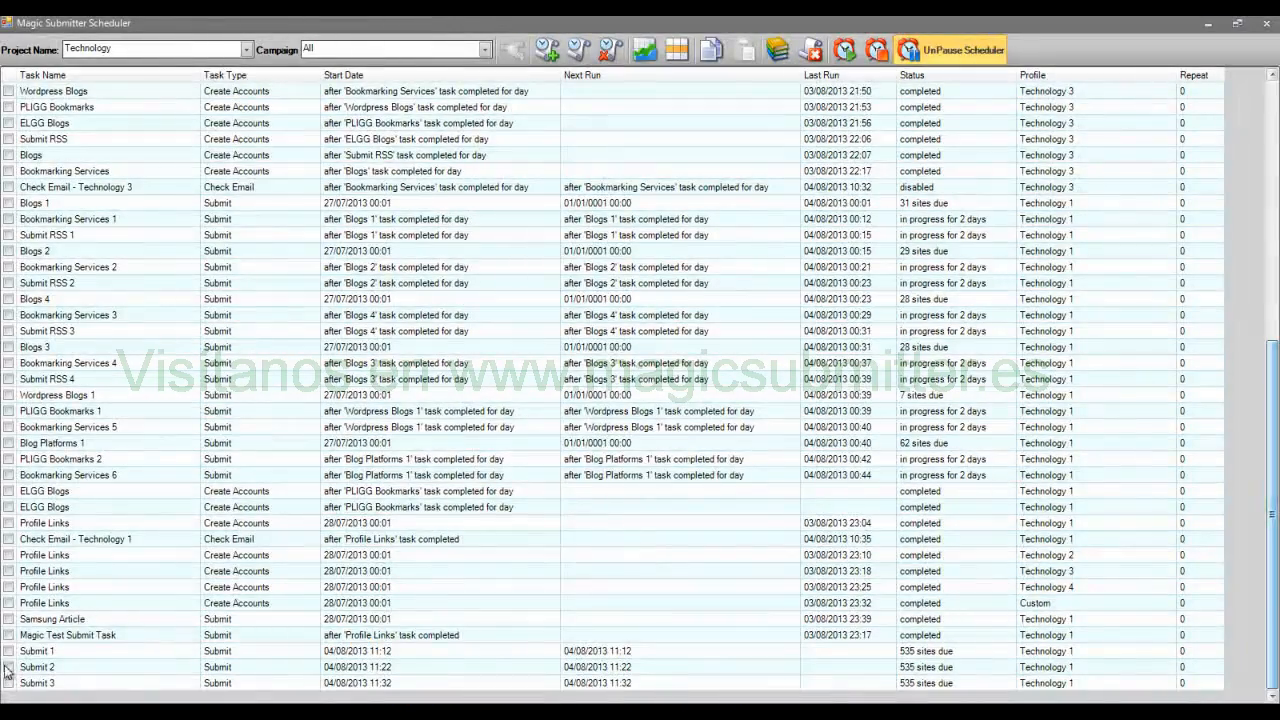
pyautogui.moveTo(38, 649); pyautogui.dragTo(1220, 688)
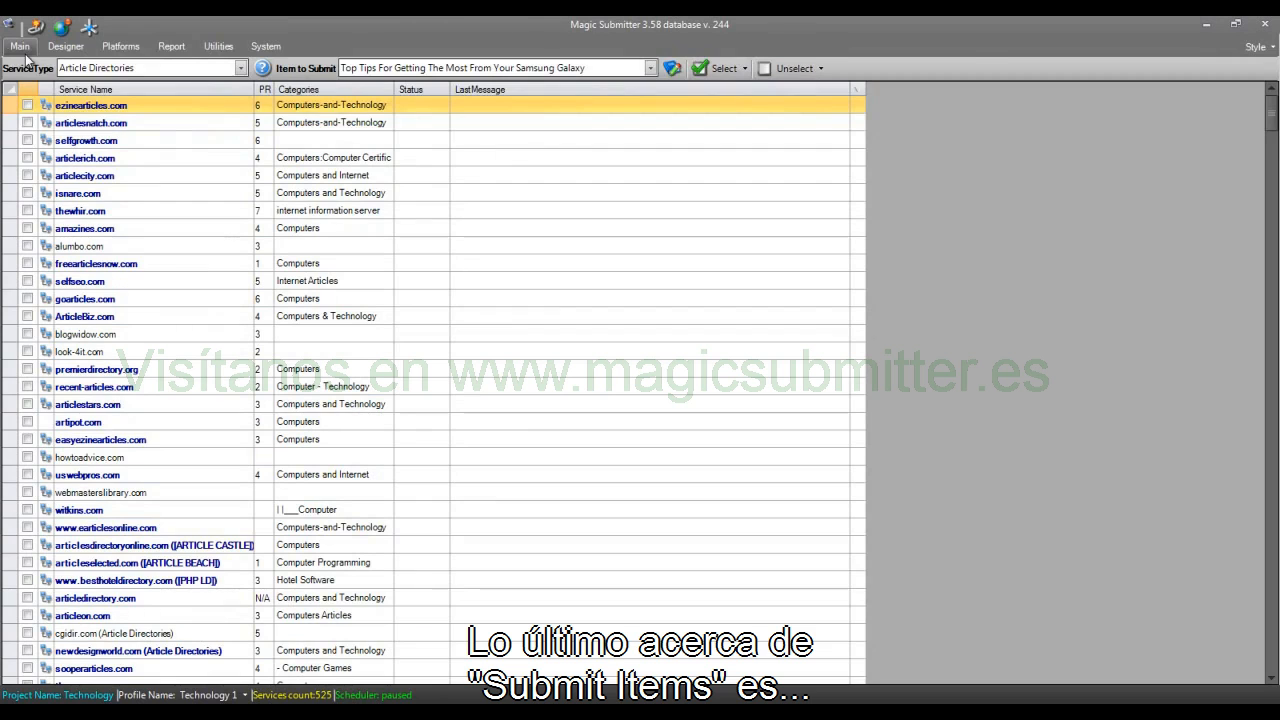
# Step: From the submit items list, start a new Web 2.0 Profile item and browse for its profile image file
pyautogui.click(22, 50)
pyautogui.click(212, 95)
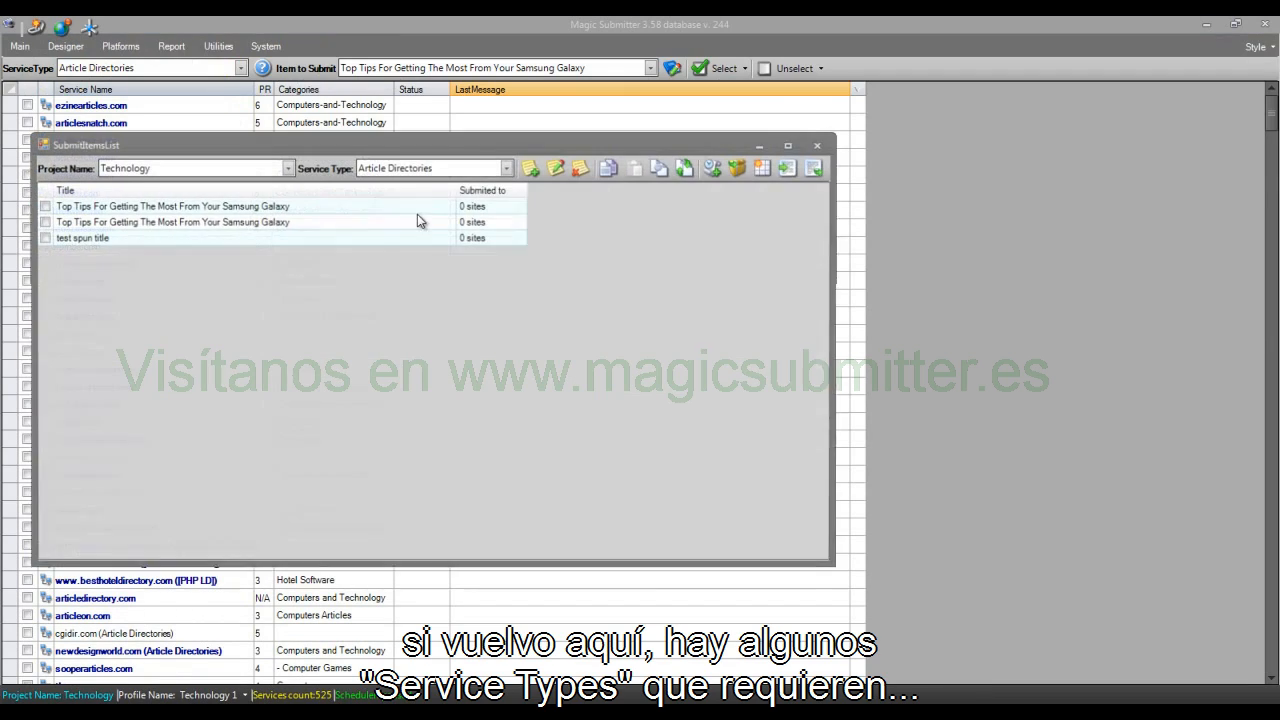
pyautogui.click(450, 167)
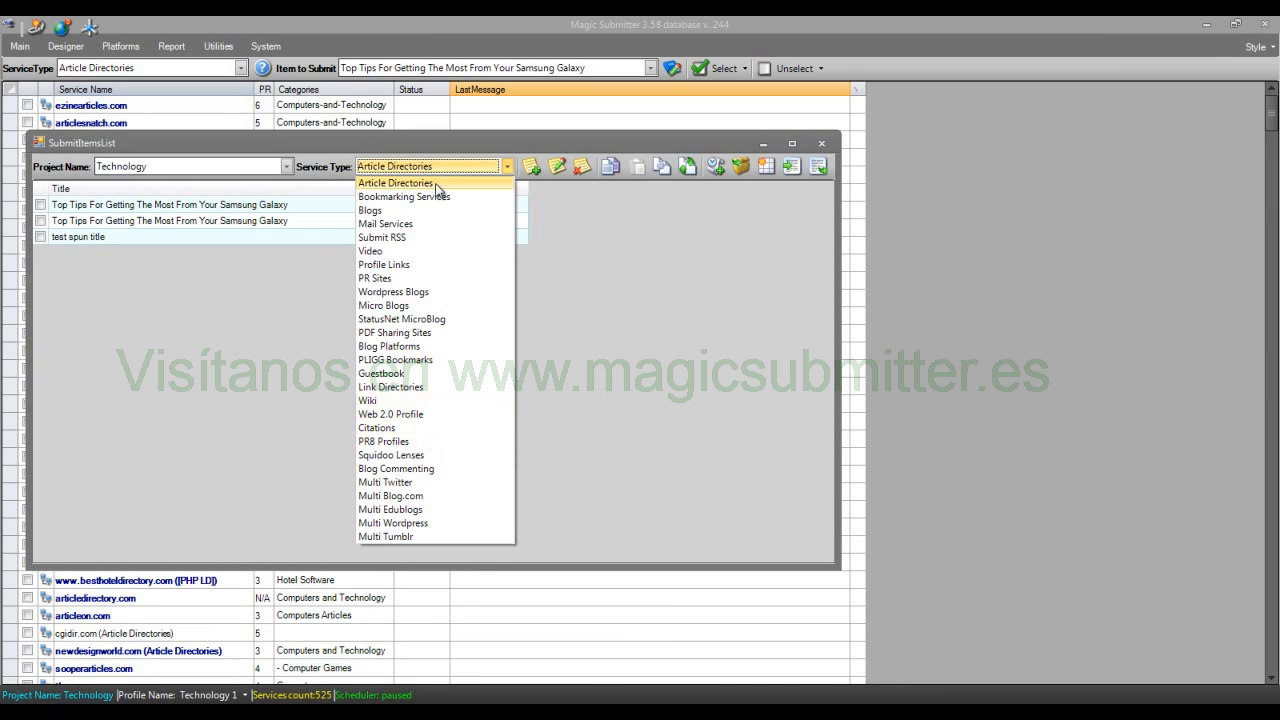
pyautogui.click(434, 415)
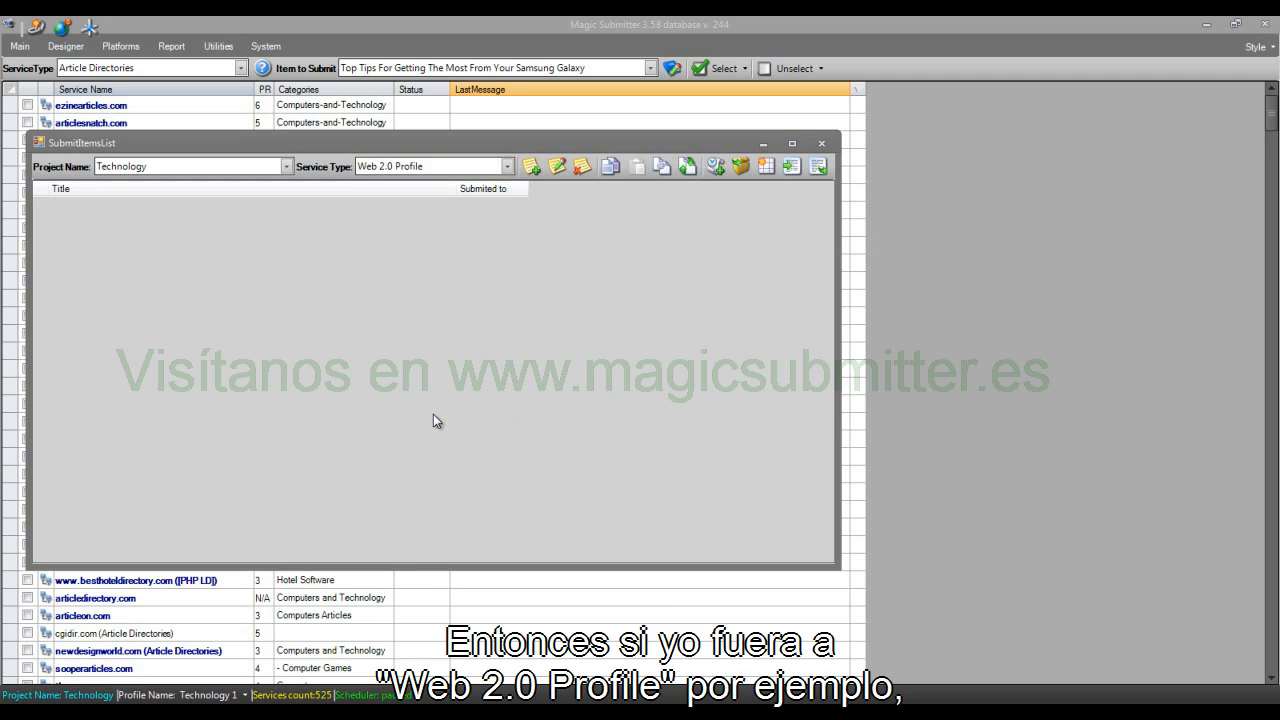
pyautogui.click(532, 167)
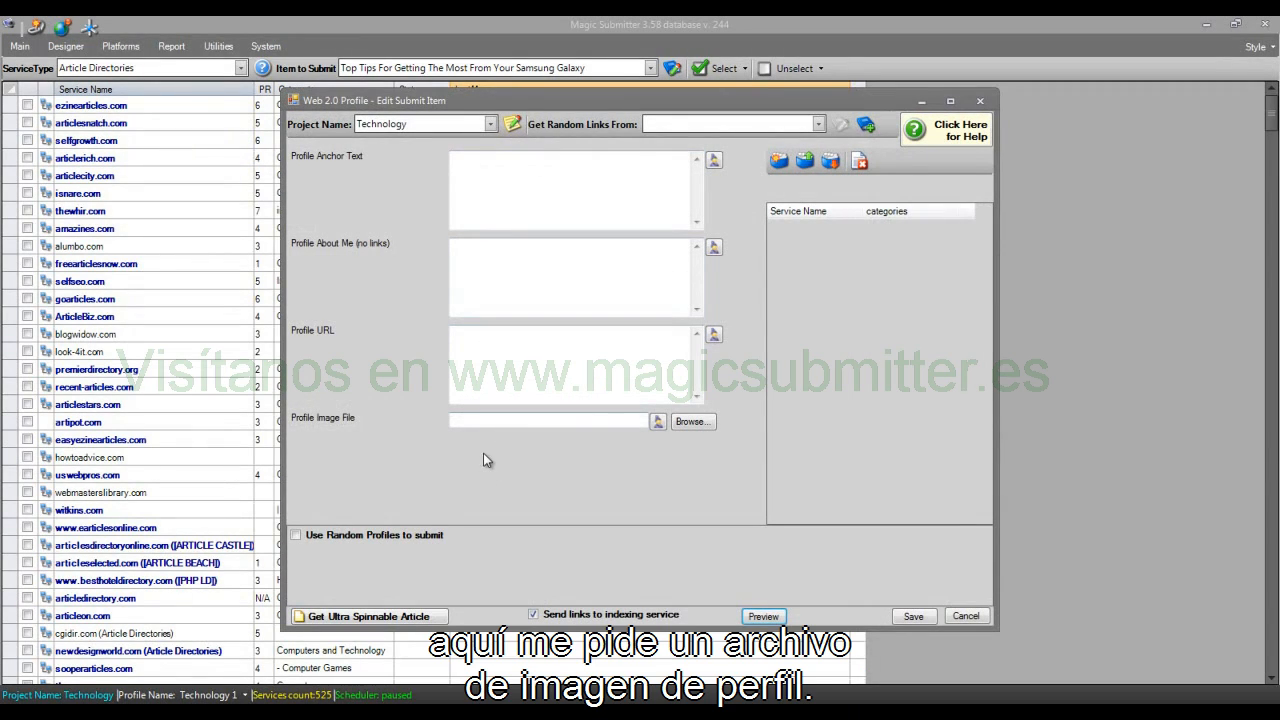
pyautogui.click(690, 422)
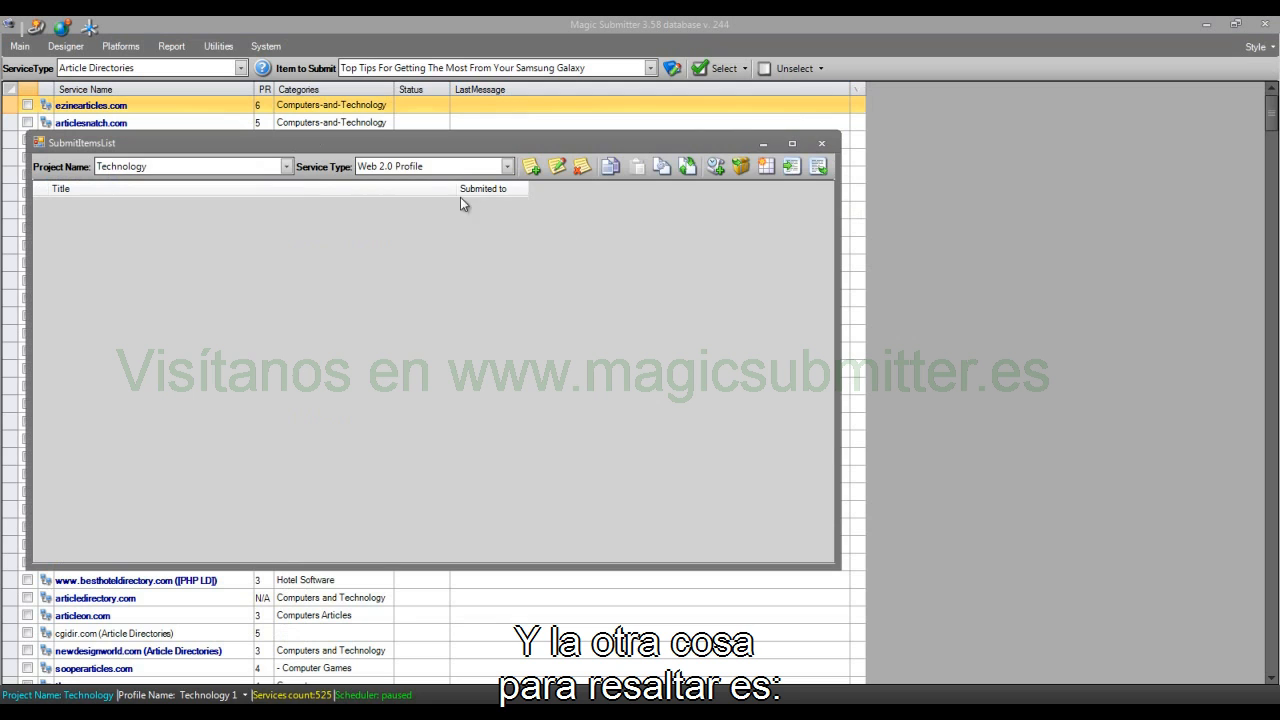
# Step: Open the second Blogs item "Top Tips For Getting The Most From Your Samsung Galaxy" for editing and enable the creation of contextual links
pyautogui.click(458, 168)
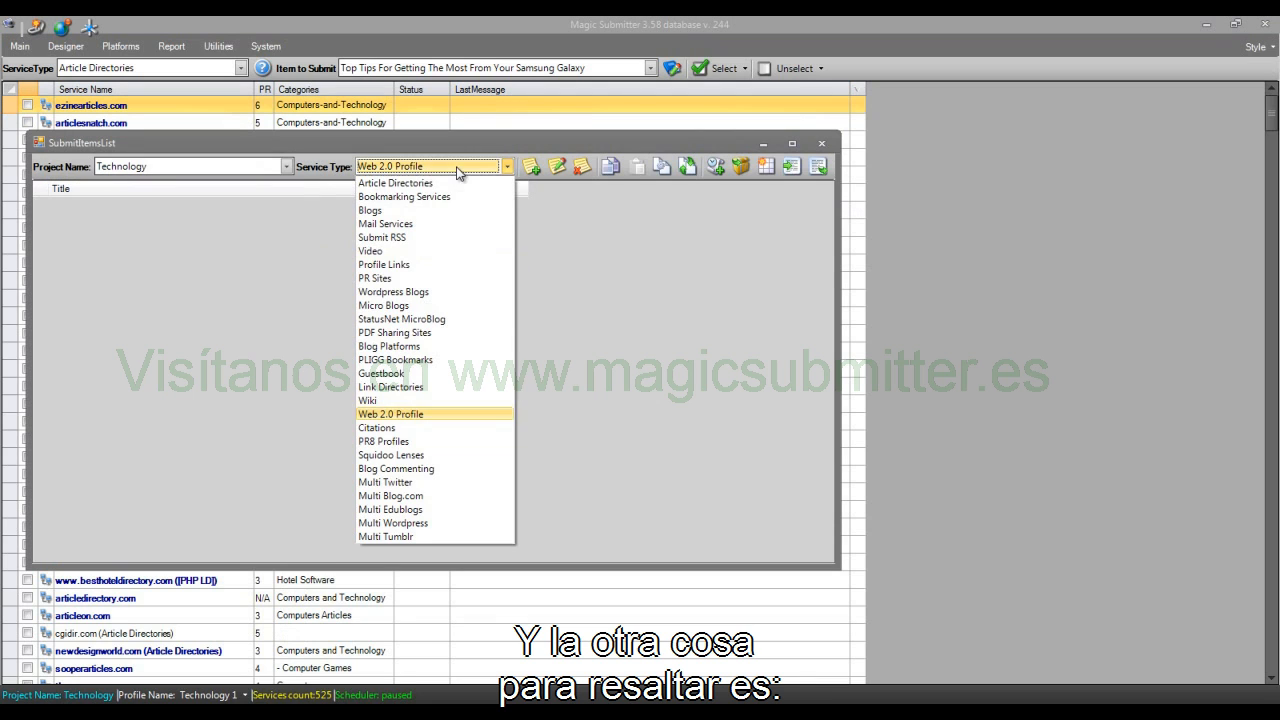
pyautogui.click(422, 212)
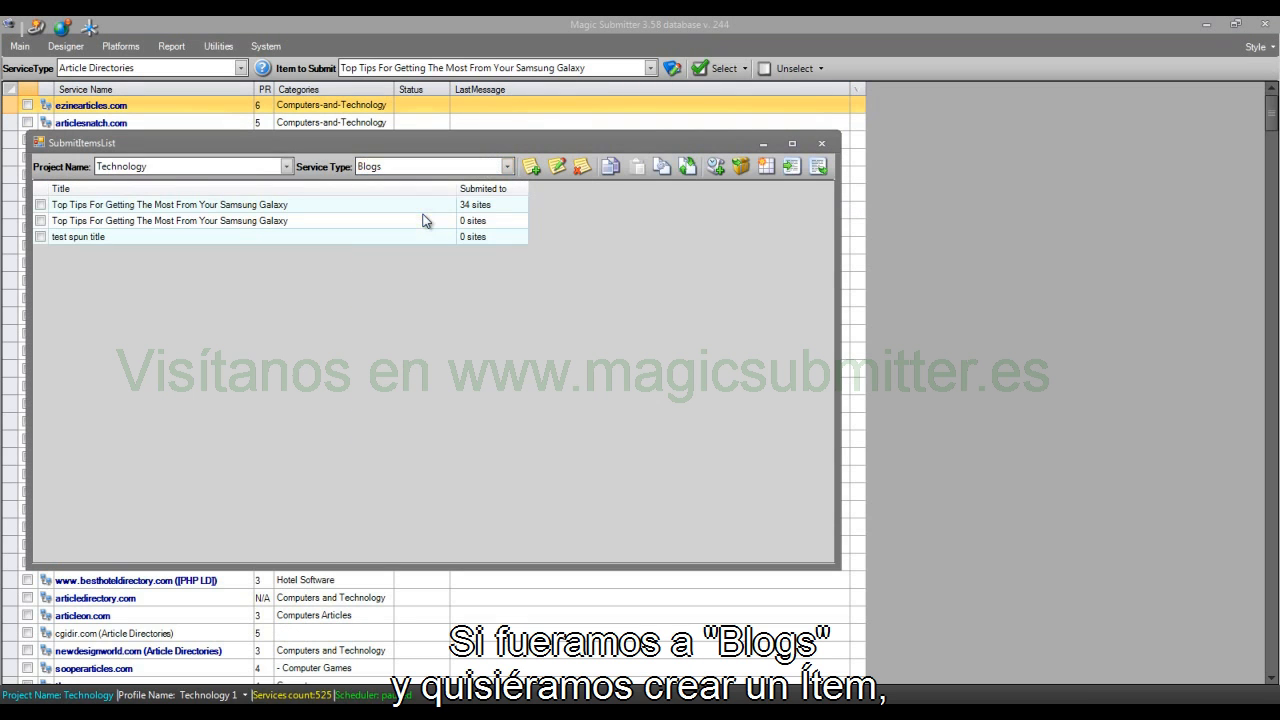
pyautogui.click(40, 237)
pyautogui.click(40, 220)
pyautogui.click(557, 166)
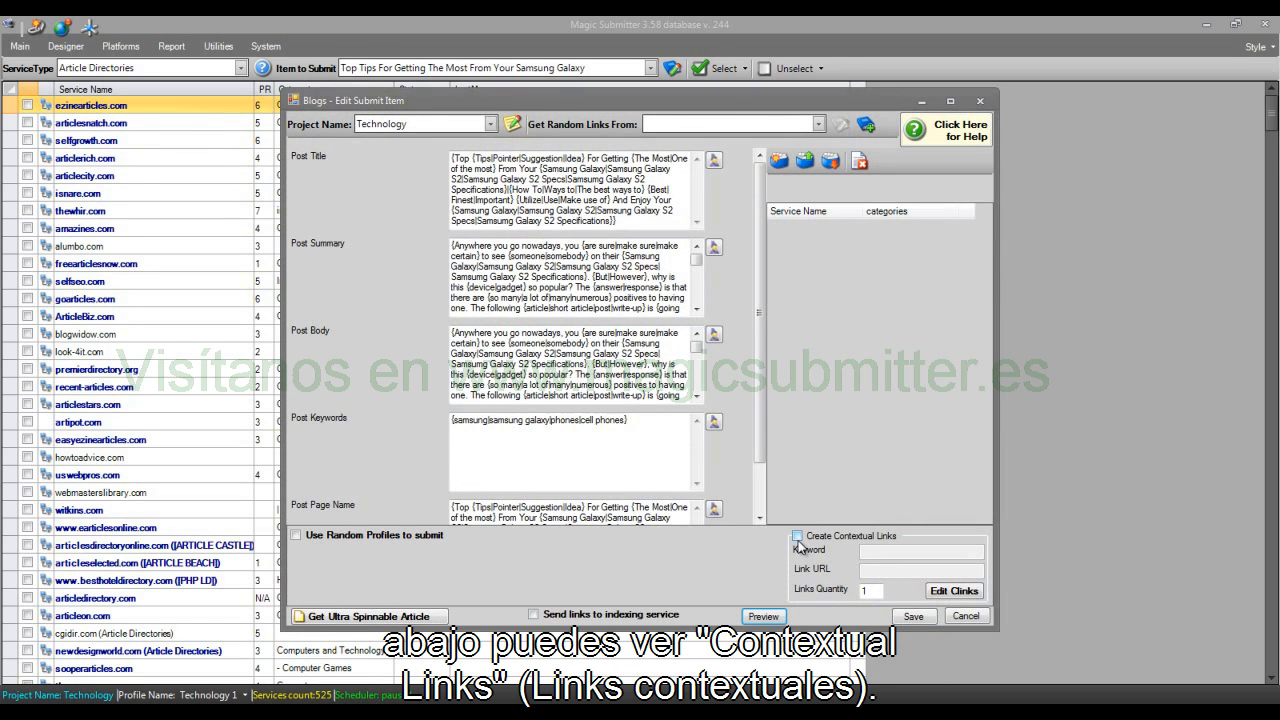
pyautogui.click(797, 537)
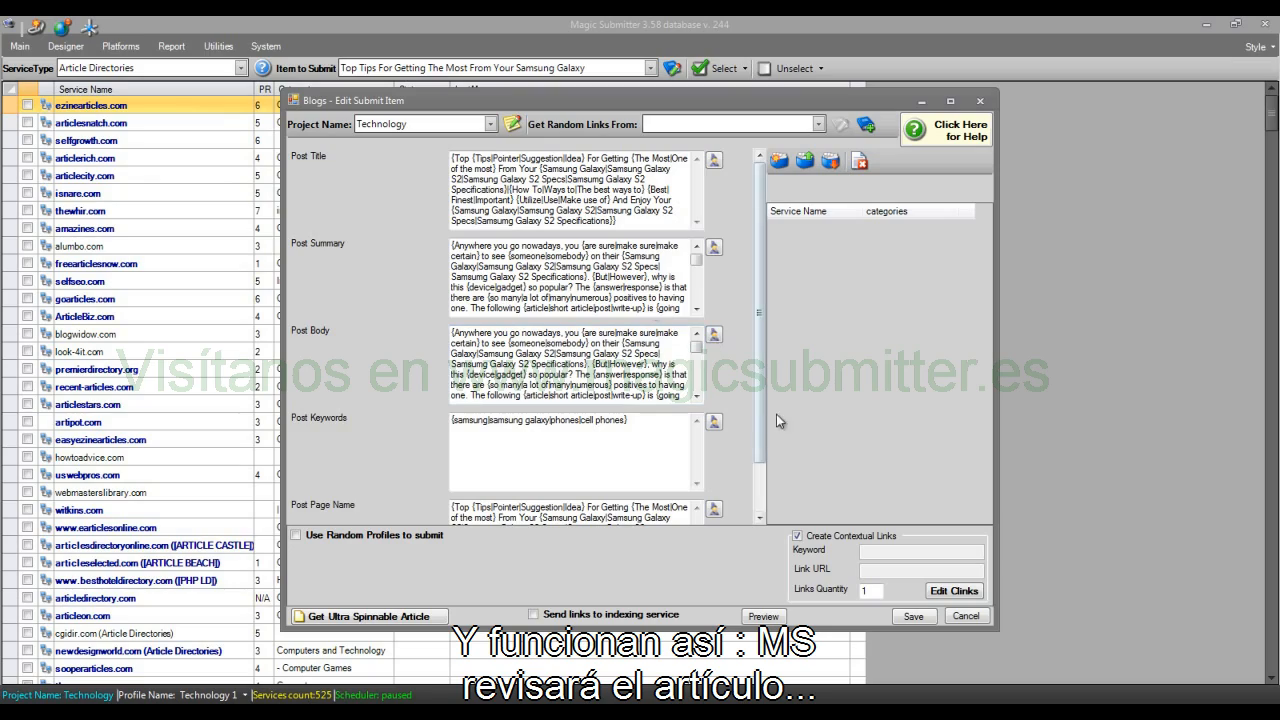
# Step: Generate a unique version of the post body in the article rewriter, find the phrase "Samsung Galaxy" in it, and return to the item
pyautogui.click(716, 336)
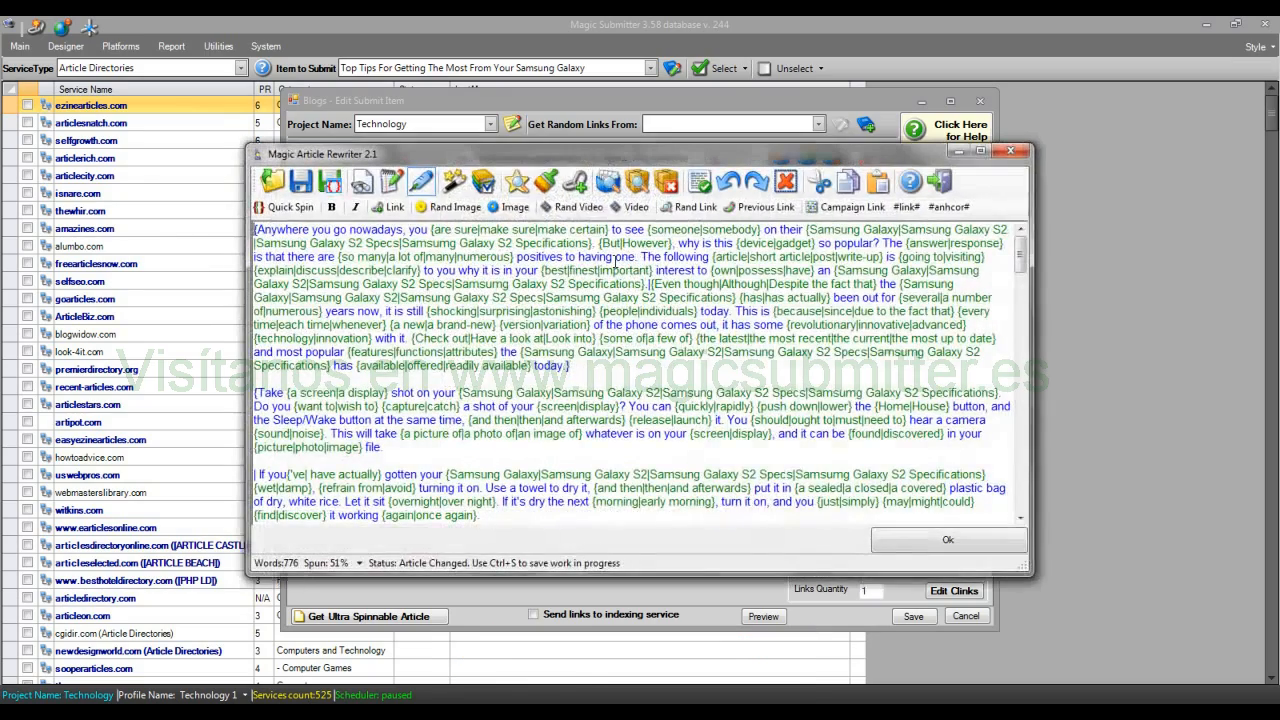
pyautogui.click(463, 187)
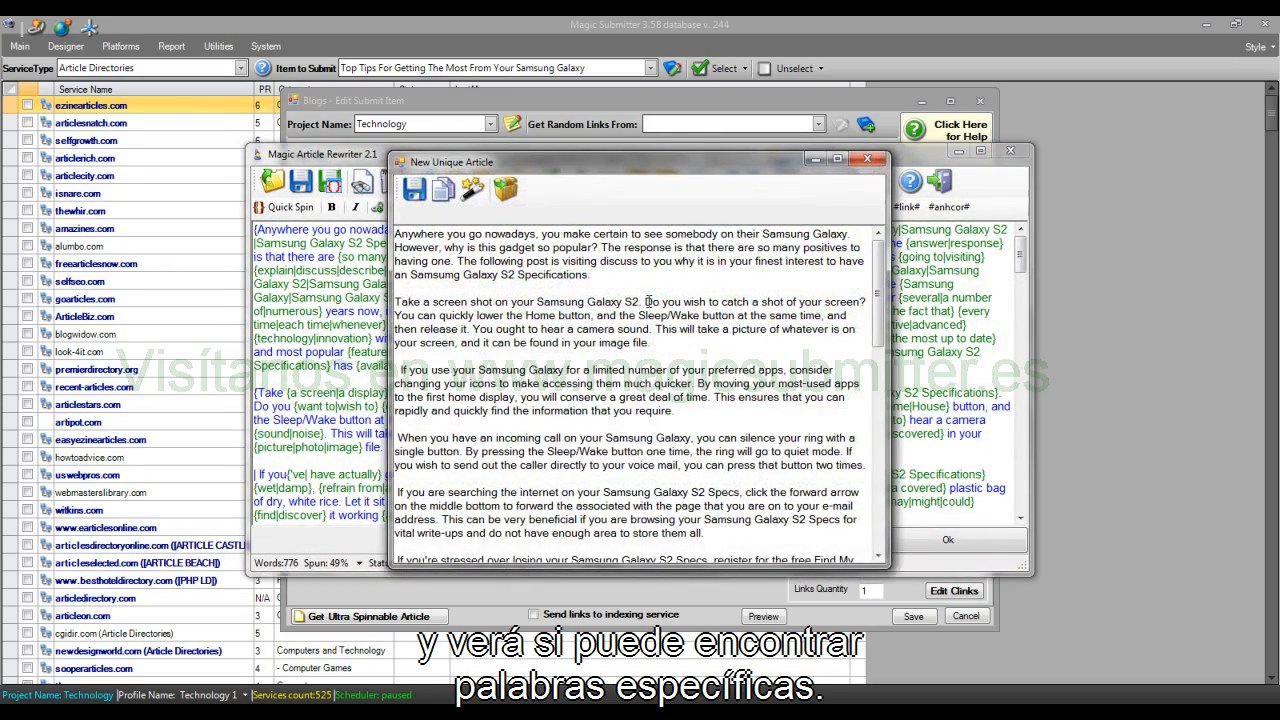
pyautogui.moveTo(534, 299); pyautogui.dragTo(622, 301)
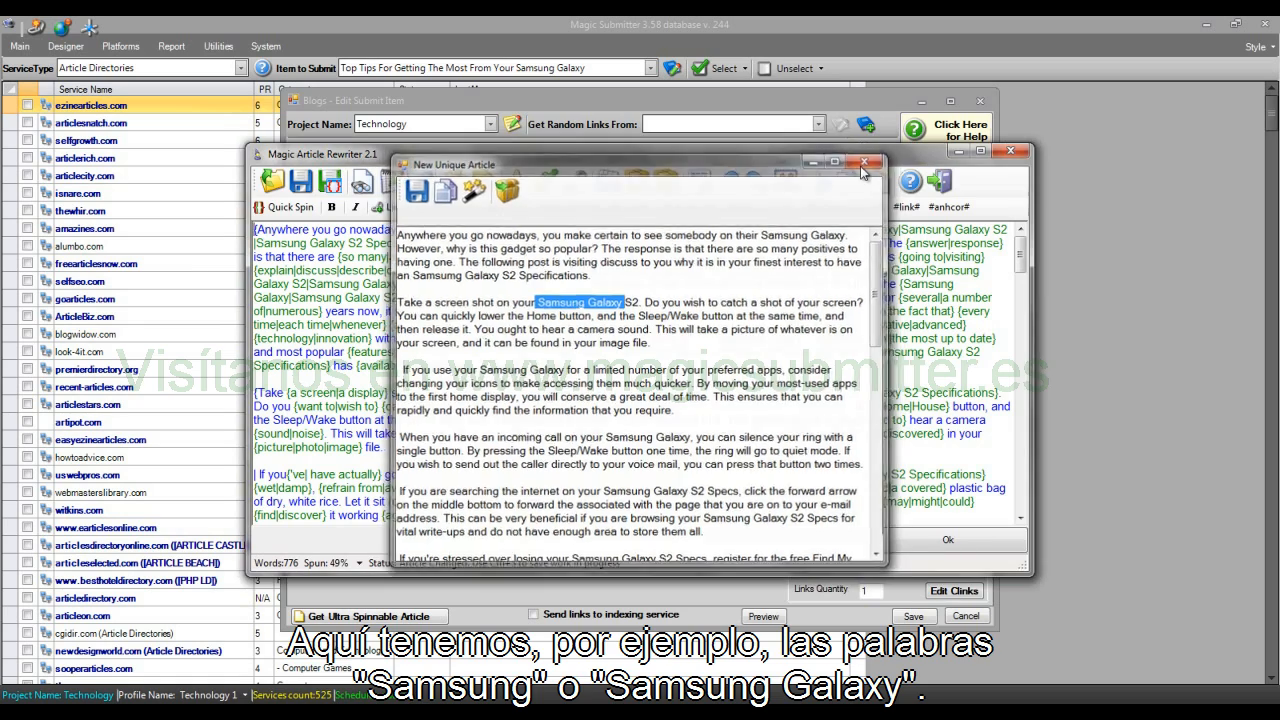
pyautogui.click(867, 158)
pyautogui.click(949, 535)
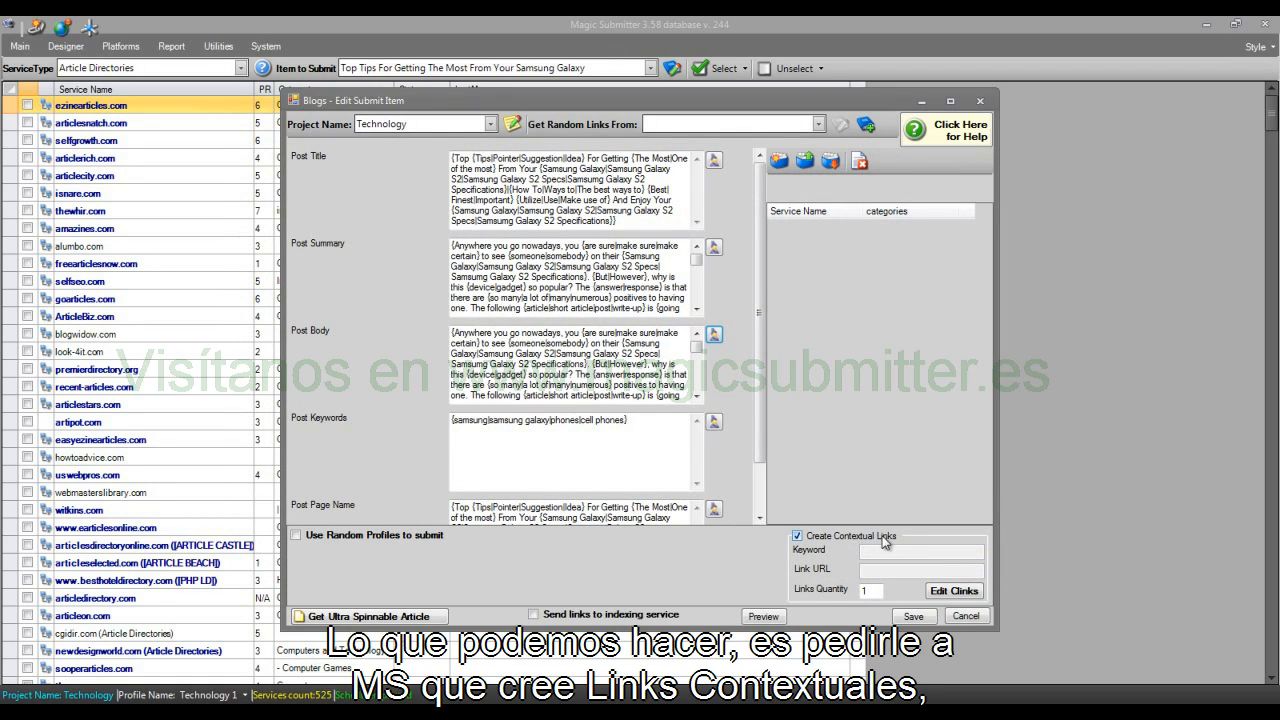
pyautogui.click(954, 597)
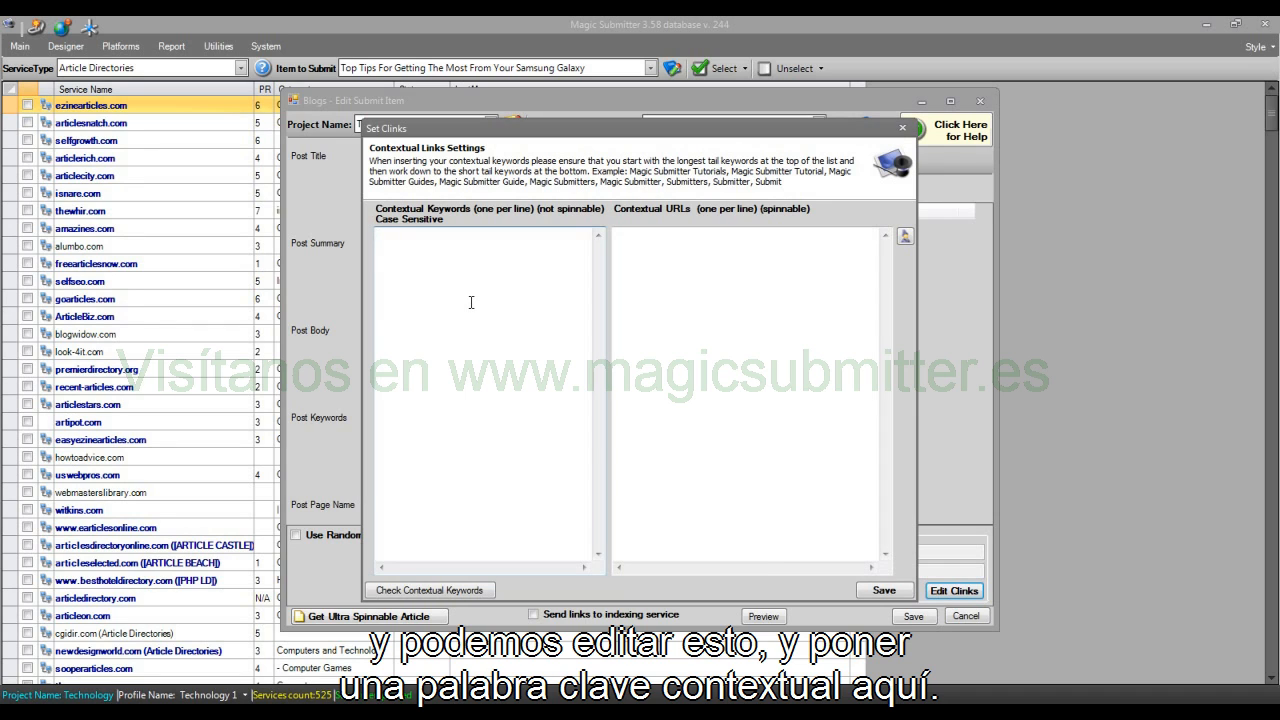
pyautogui.write('Samsung')
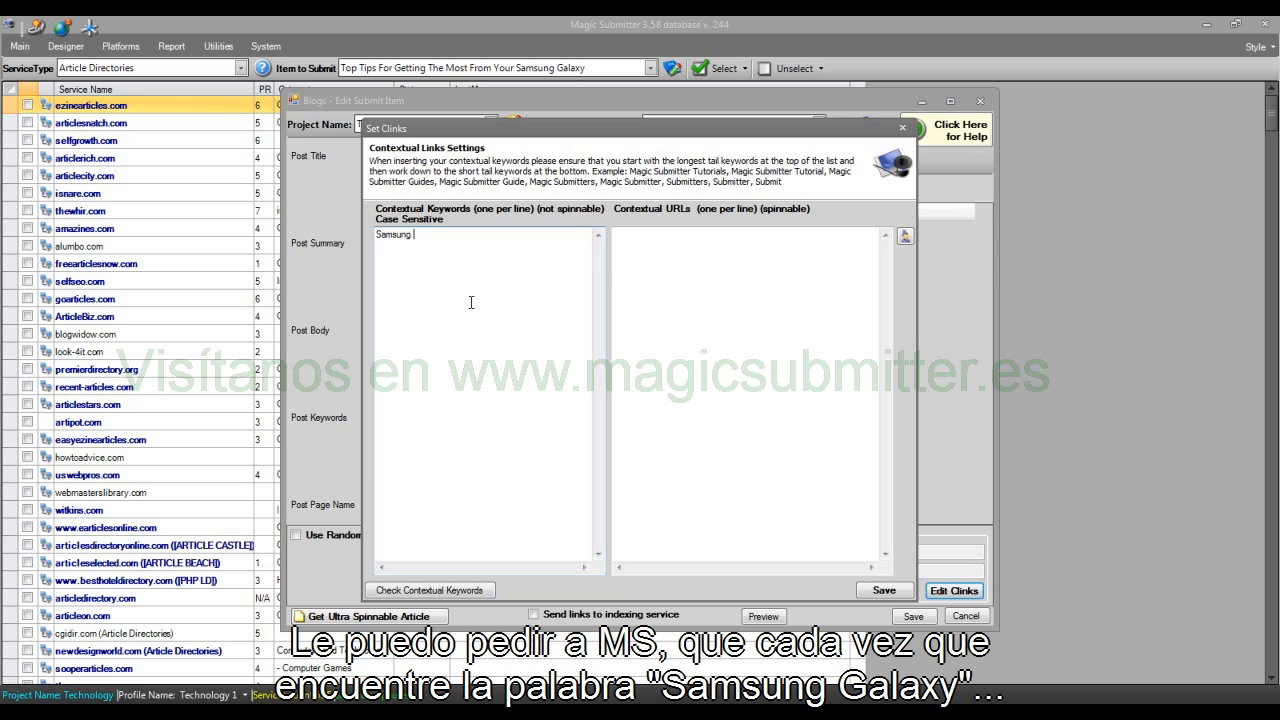
pyautogui.write(' Galaxy')
pyautogui.press('Tab')
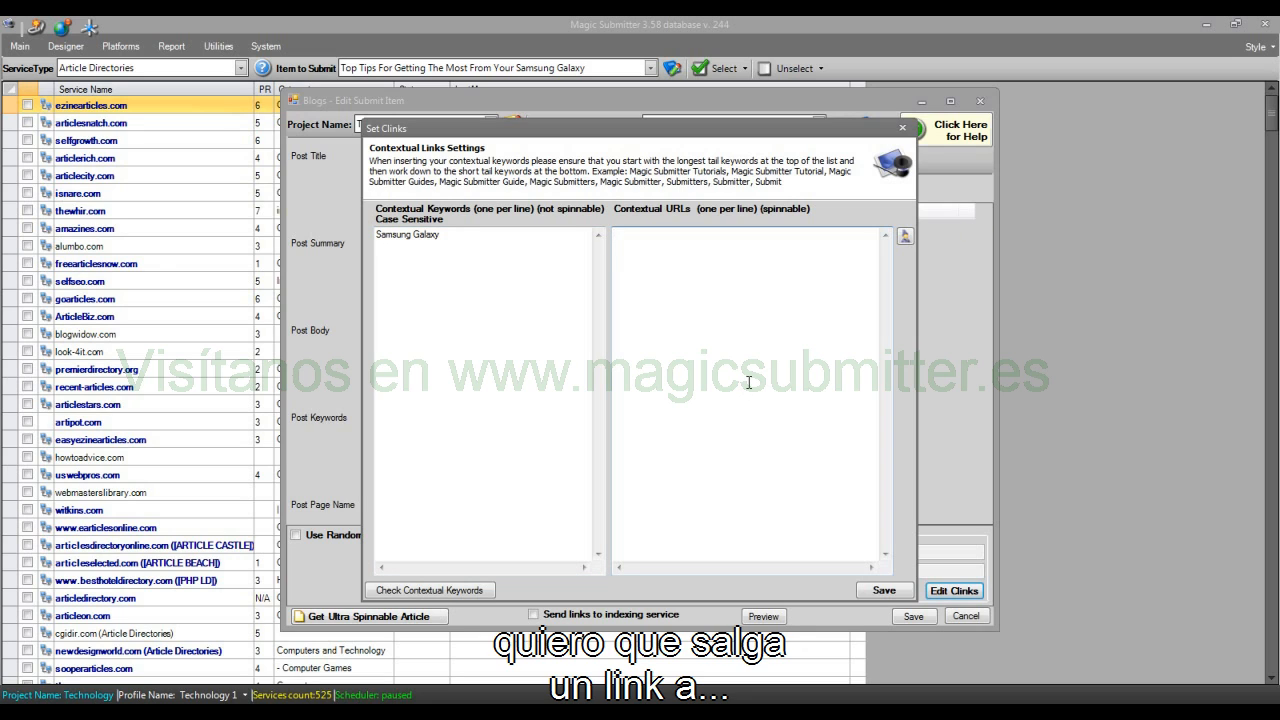
pyautogui.write('http://site.com')
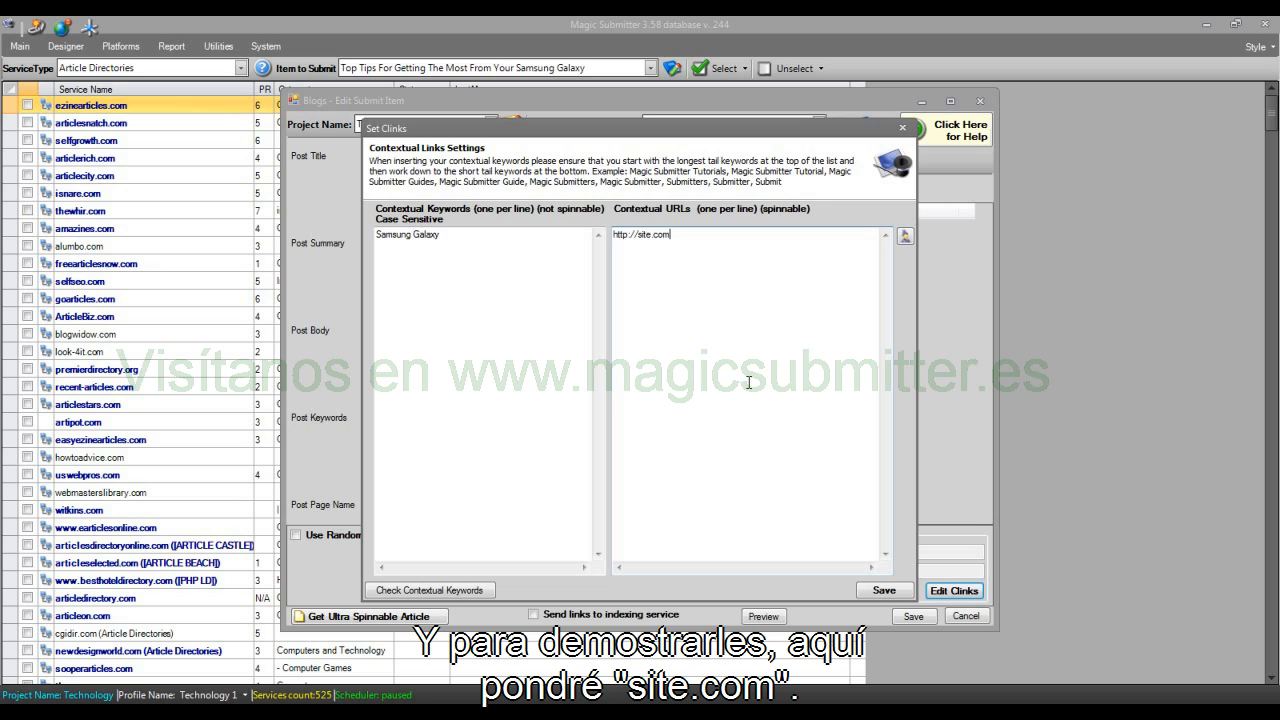
pyautogui.click(543, 257)
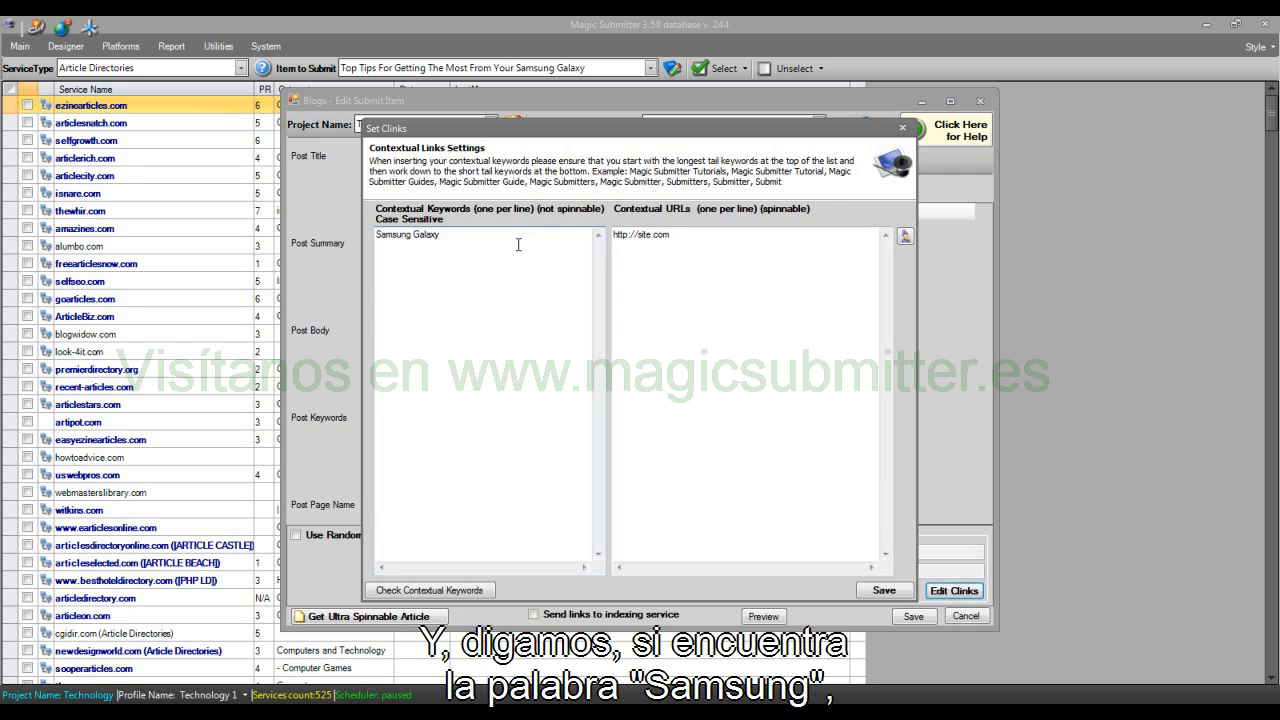
pyautogui.press('Return')
pyautogui.press('Tab')
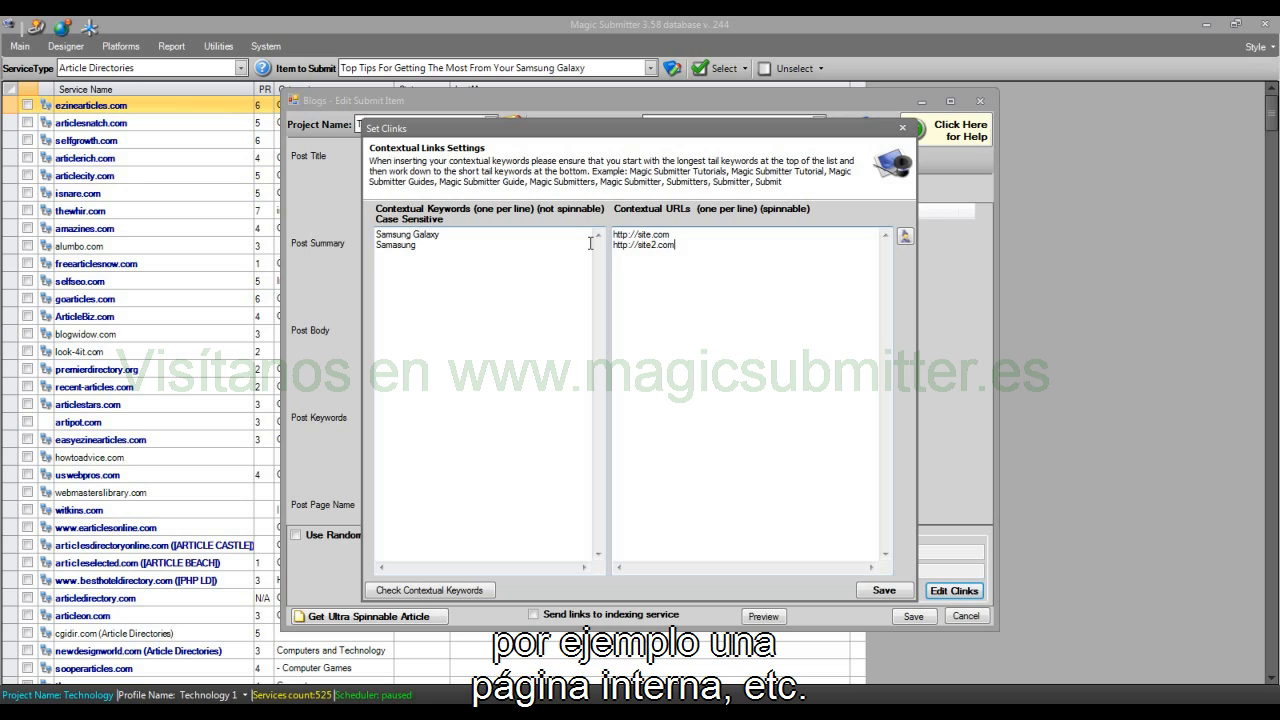
pyautogui.click(390, 591)
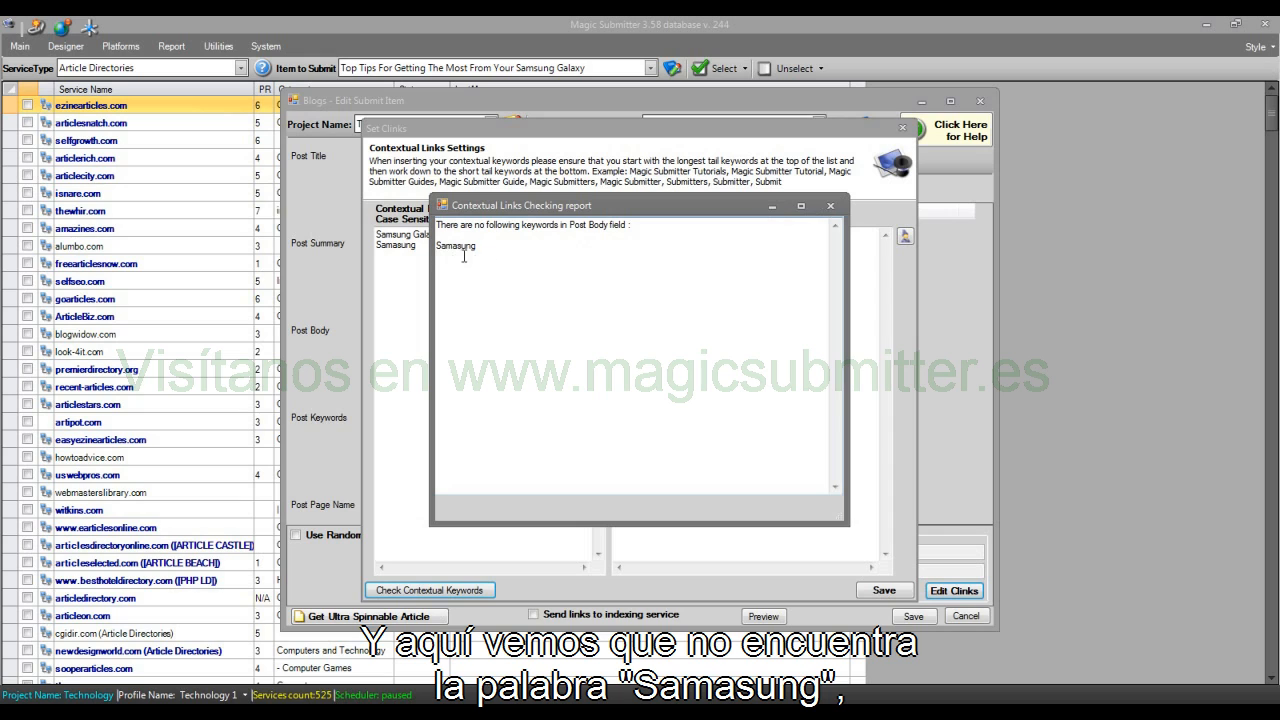
pyautogui.click(830, 206)
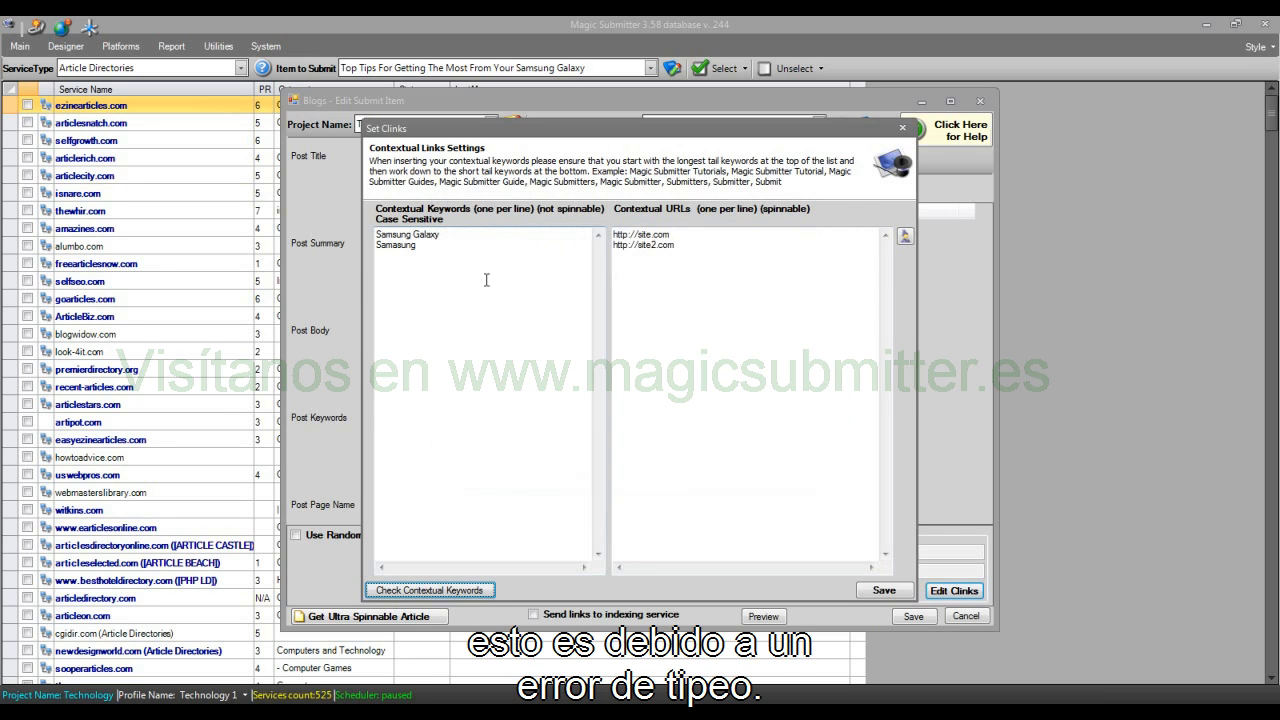
# Step: Correct the second contextual keyword to "Samsung", recheck the keywords and save the contextual links settings
pyautogui.click(403, 245)
pyautogui.press('BackSpace')
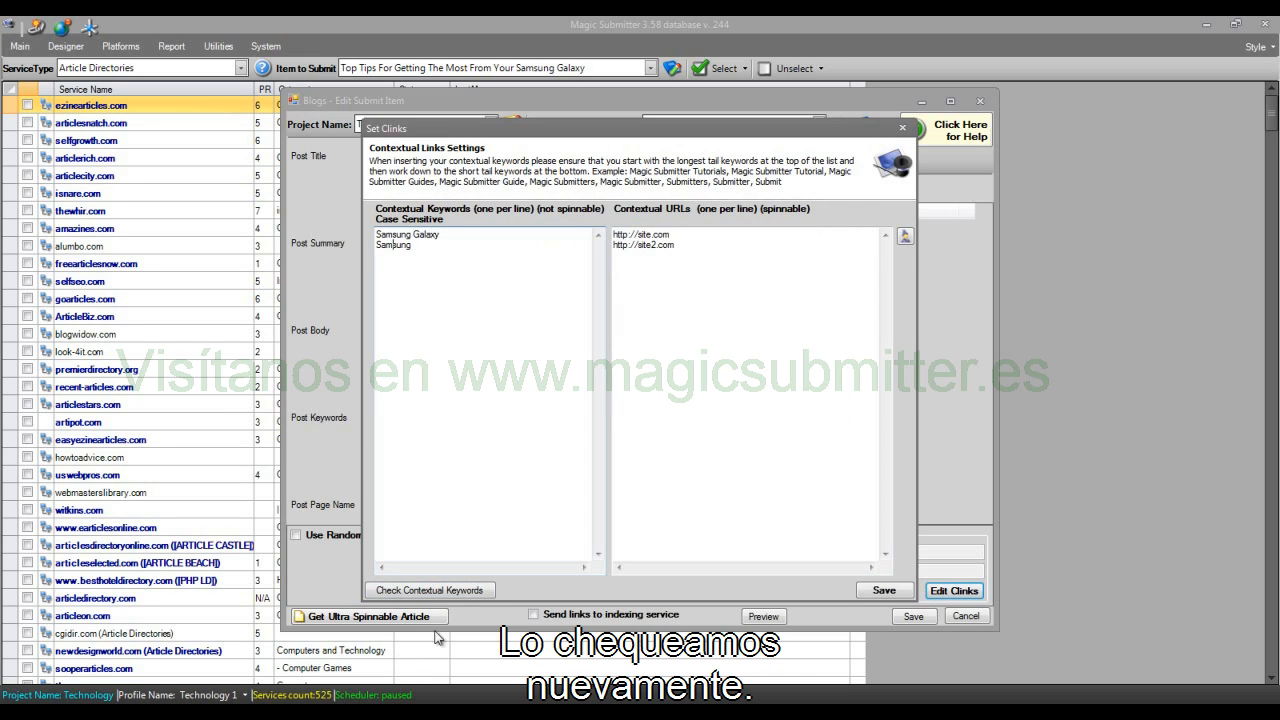
pyautogui.click(437, 591)
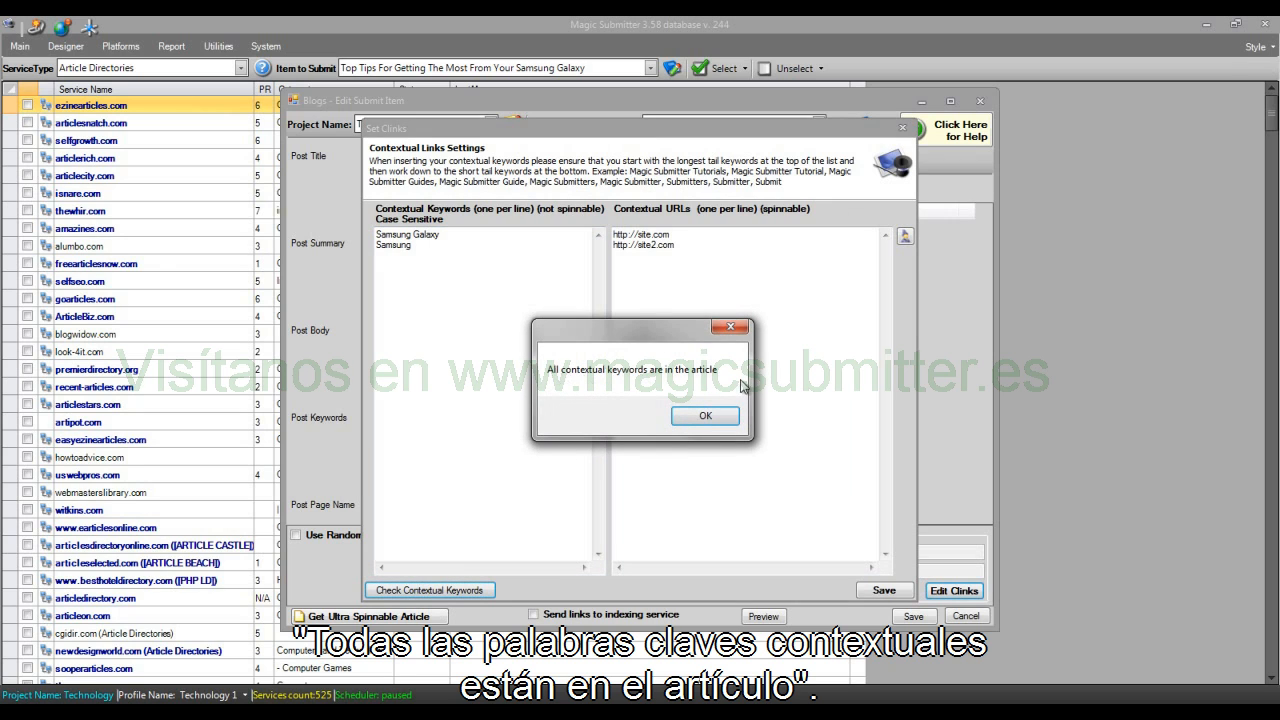
pyautogui.click(705, 415)
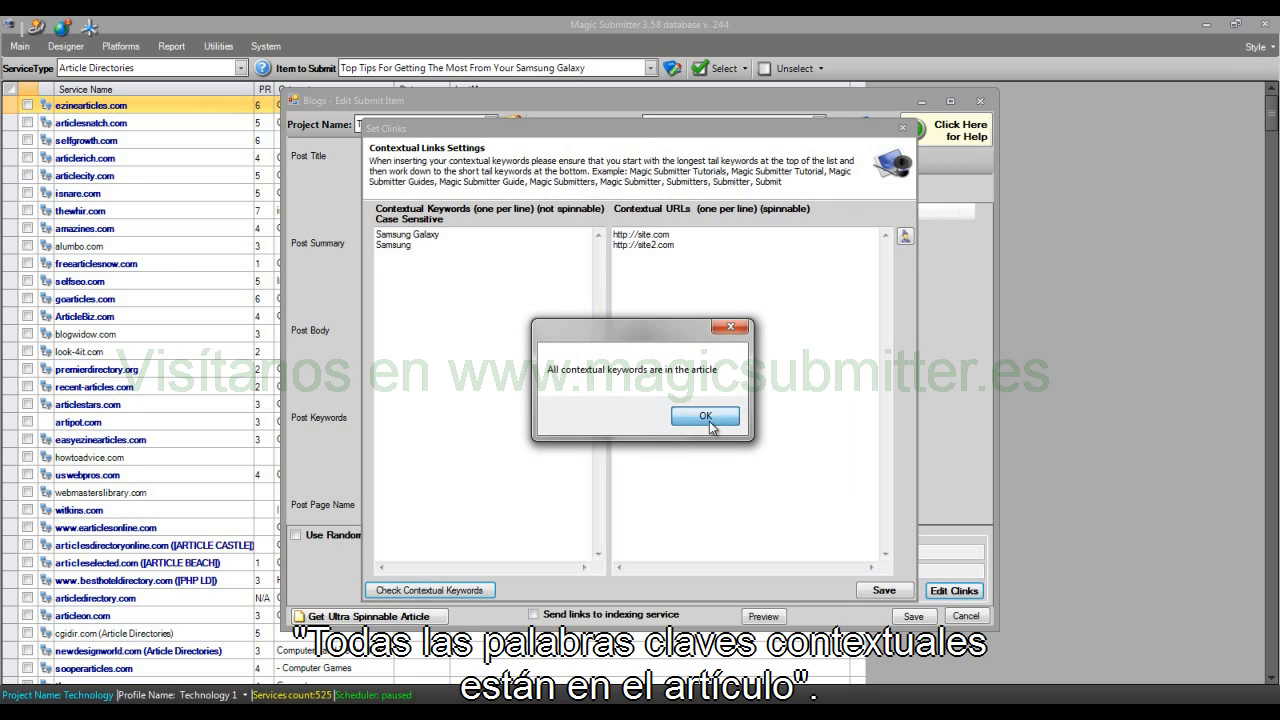
pyautogui.click(884, 592)
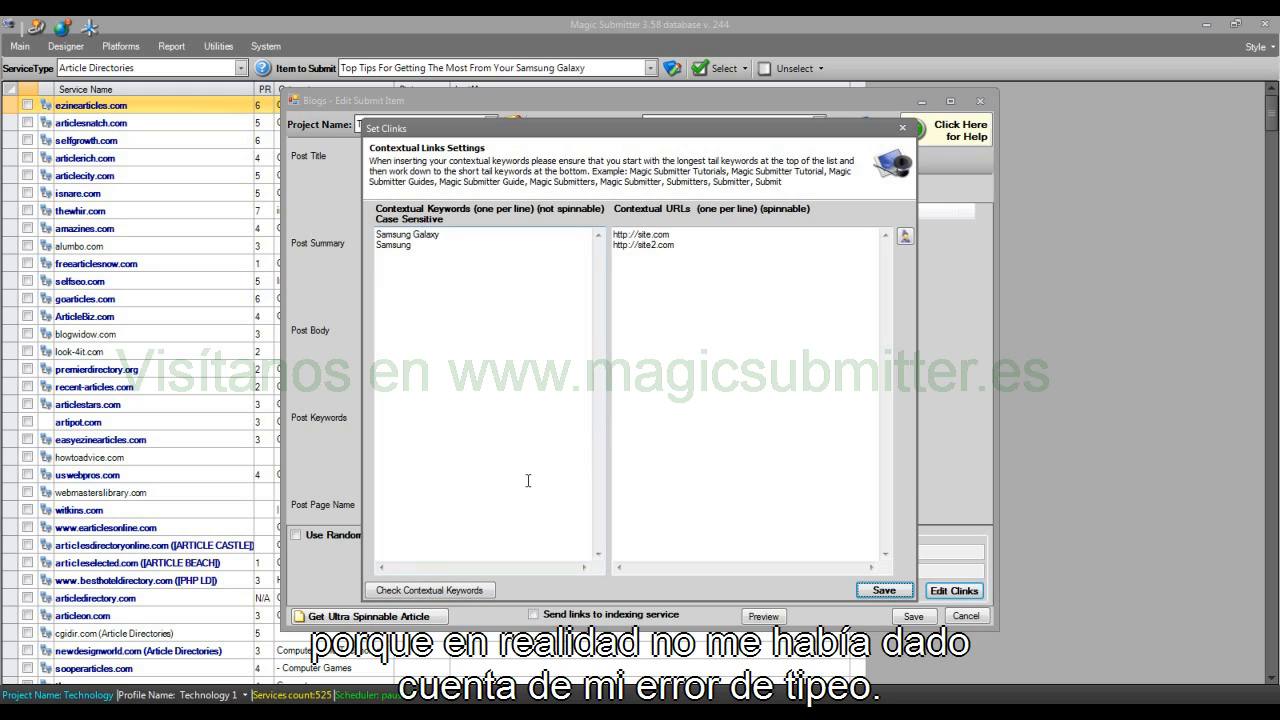
pyautogui.click(882, 591)
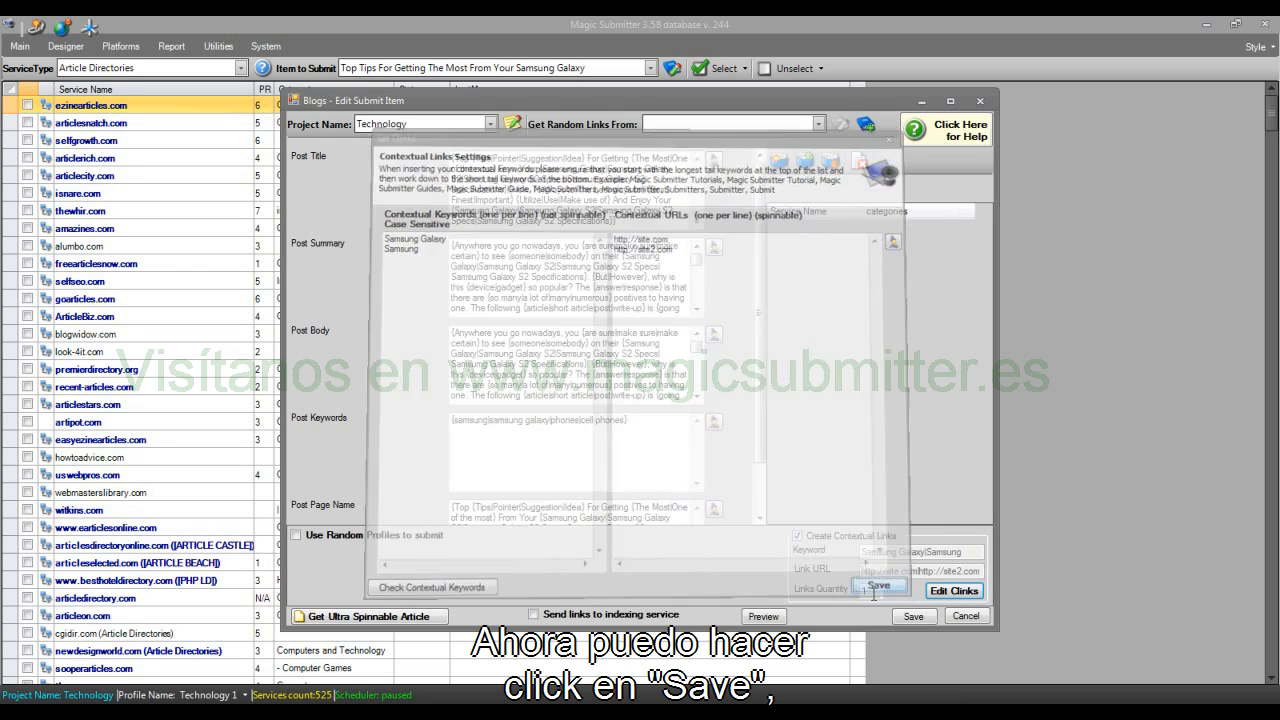
# Step: Preview the blog item and regenerate several spun versions, examining where the contextual keyword links are placed in the post body
pyautogui.click(784, 617)
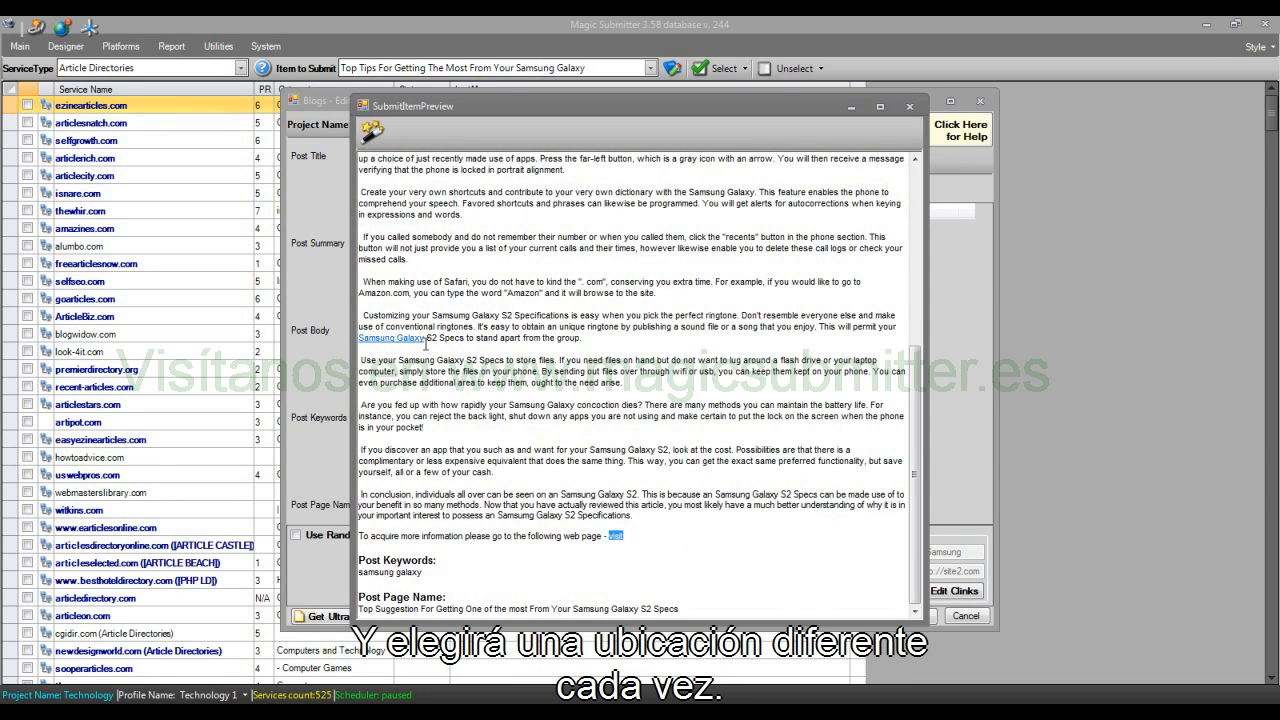
pyautogui.click(372, 132)
pyautogui.click(372, 132)
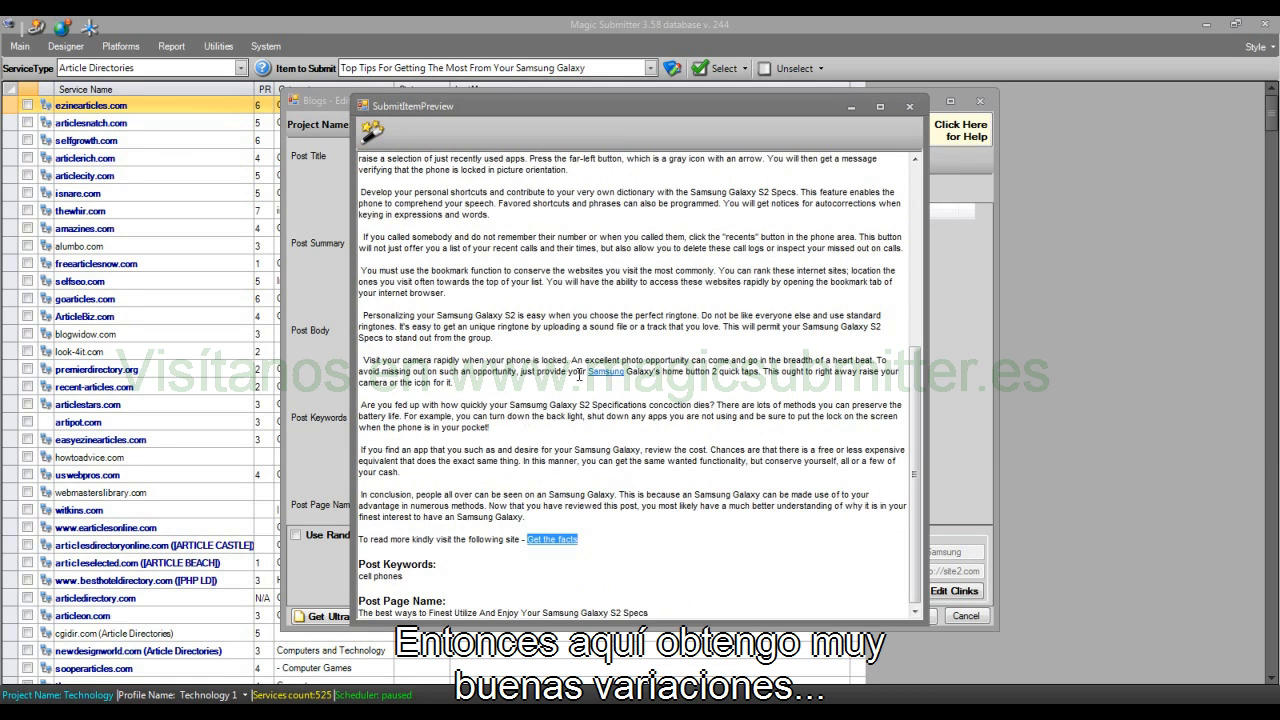
pyautogui.click(372, 132)
pyautogui.click(372, 132)
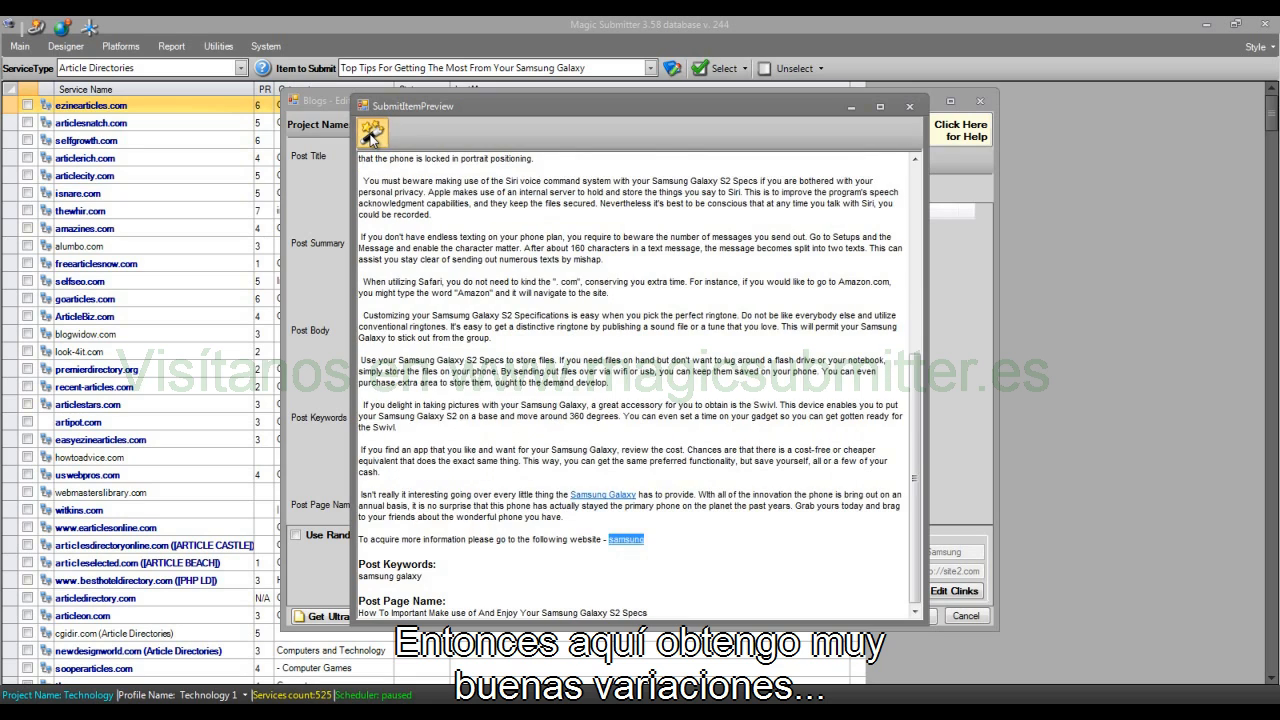
pyautogui.click(372, 134)
pyautogui.scroll(6, 601, 357)
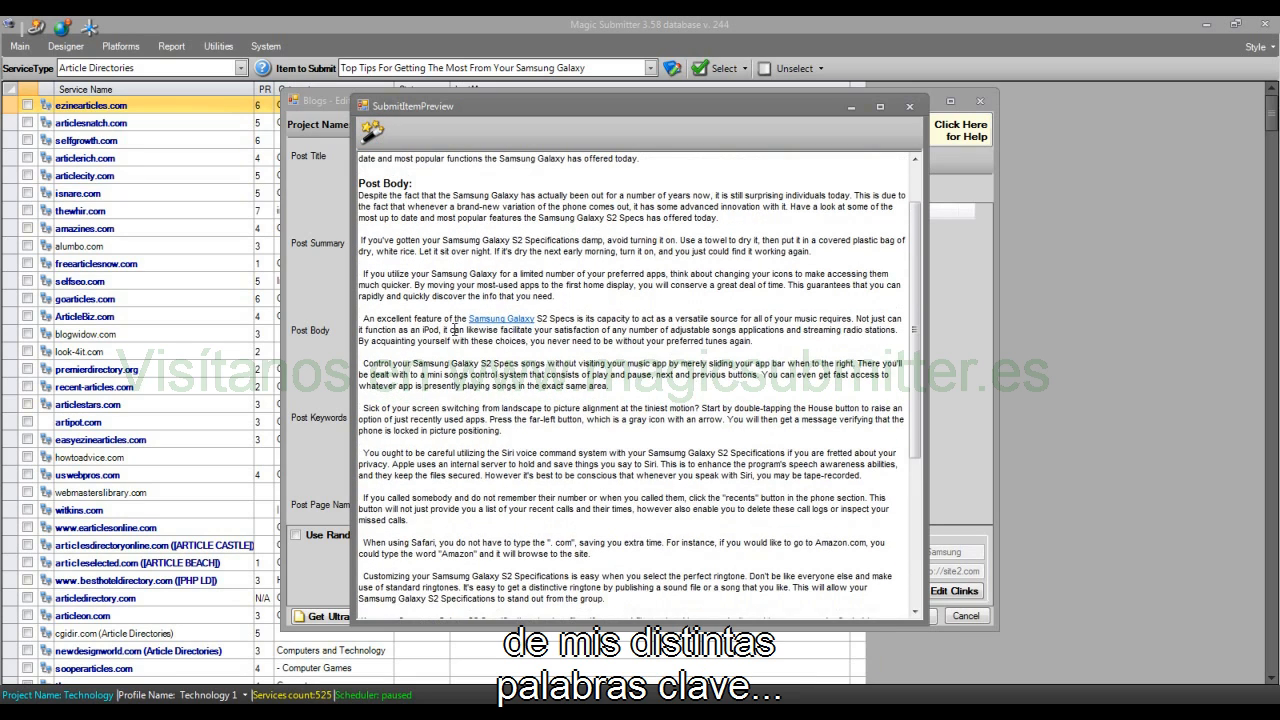
pyautogui.click(372, 132)
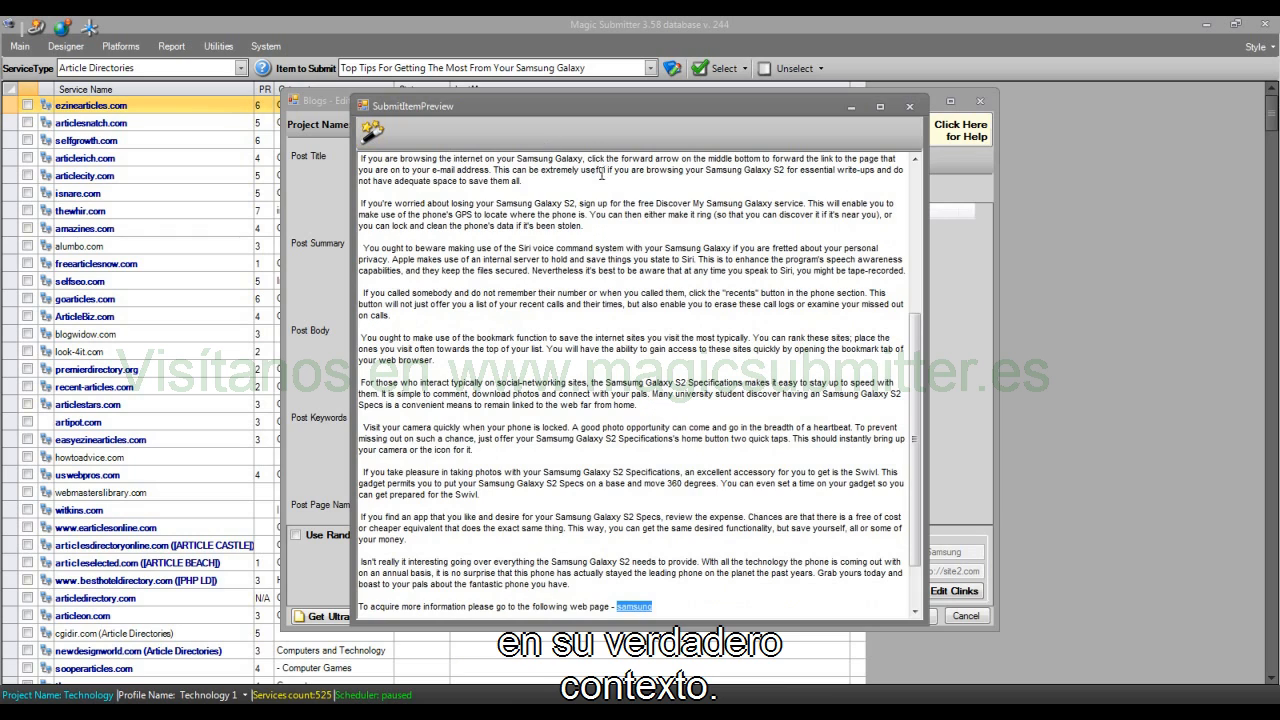
# Step: Close the preview and set the blog item's contextual links quantity to 2
pyautogui.click(909, 106)
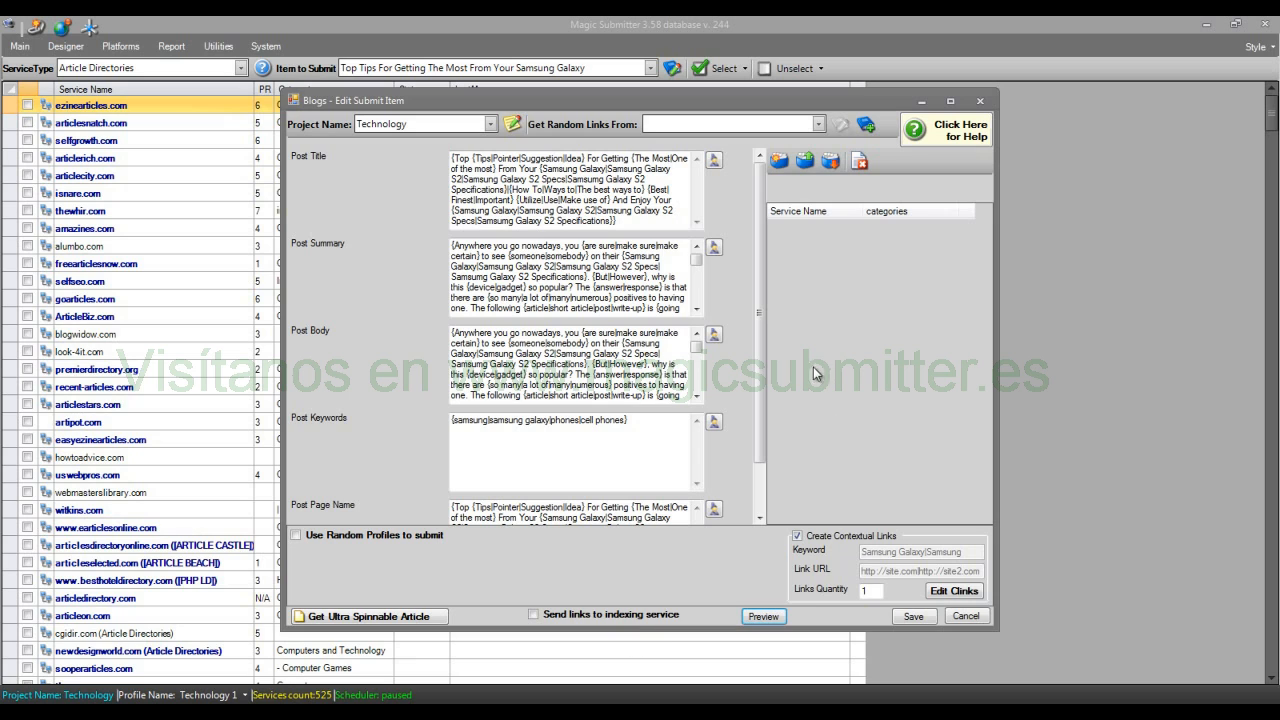
pyautogui.moveTo(761, 361); pyautogui.dragTo(766, 428)
pyautogui.moveTo(877, 591); pyautogui.dragTo(745, 597)
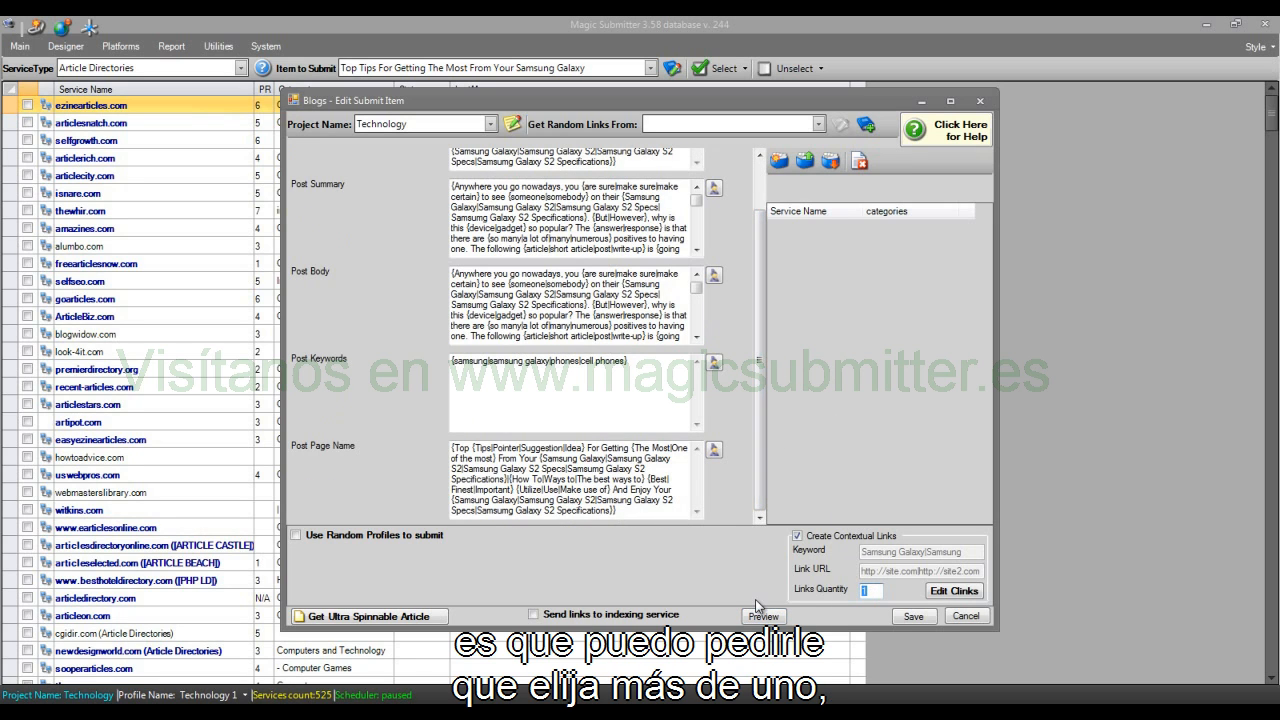
pyautogui.write('2')
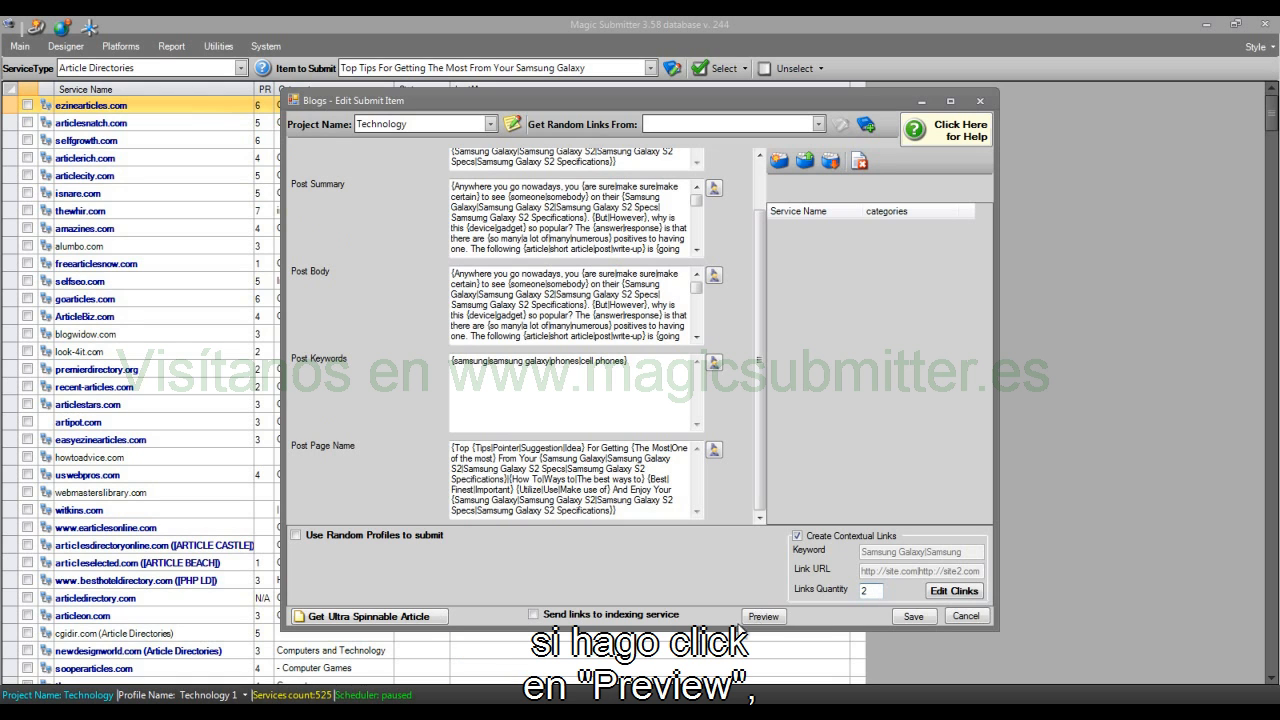
# Step: Preview the blog item and regenerate its spun version, examining where the two contextual links are placed in the post body
pyautogui.click(762, 617)
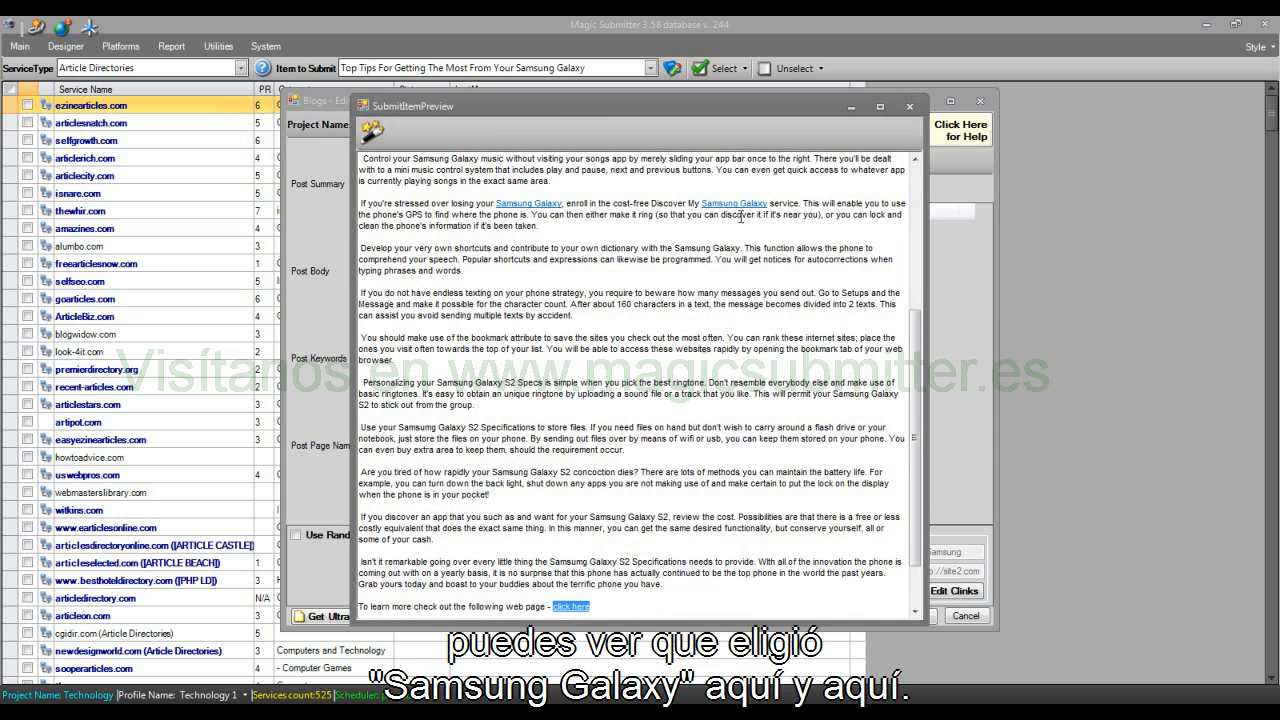
pyautogui.click(372, 131)
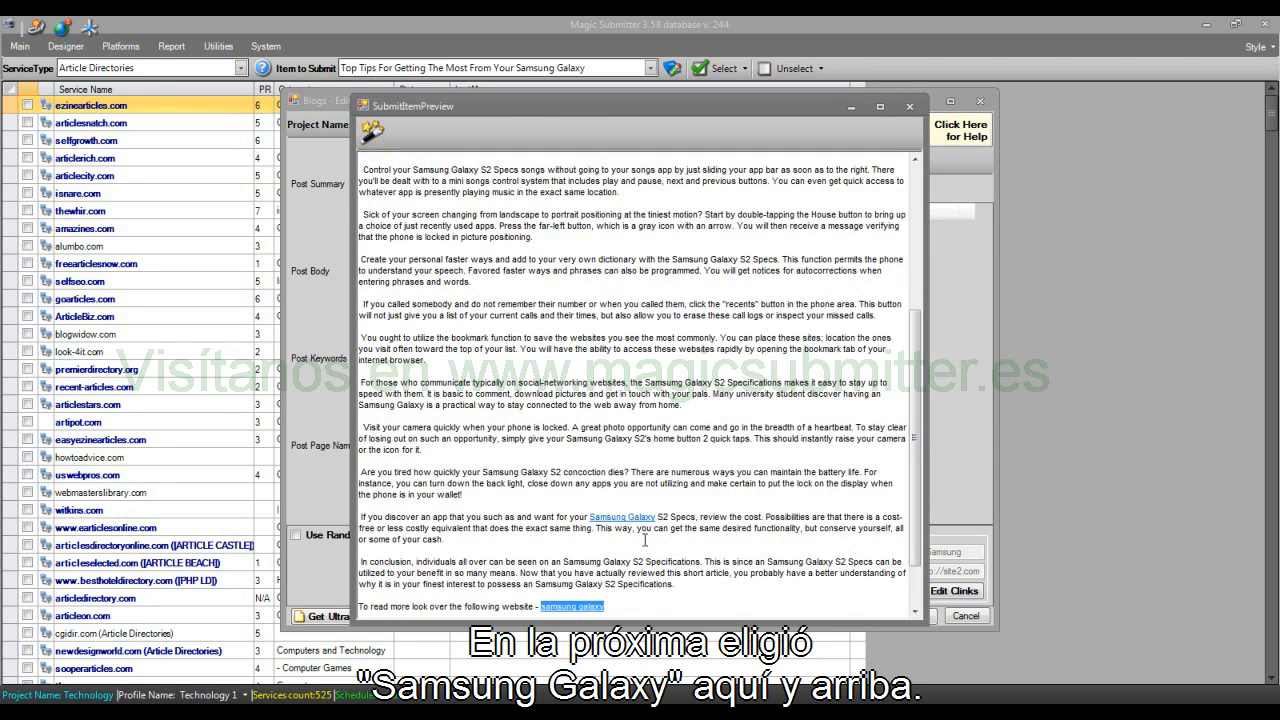
pyautogui.scroll(5, 642, 531)
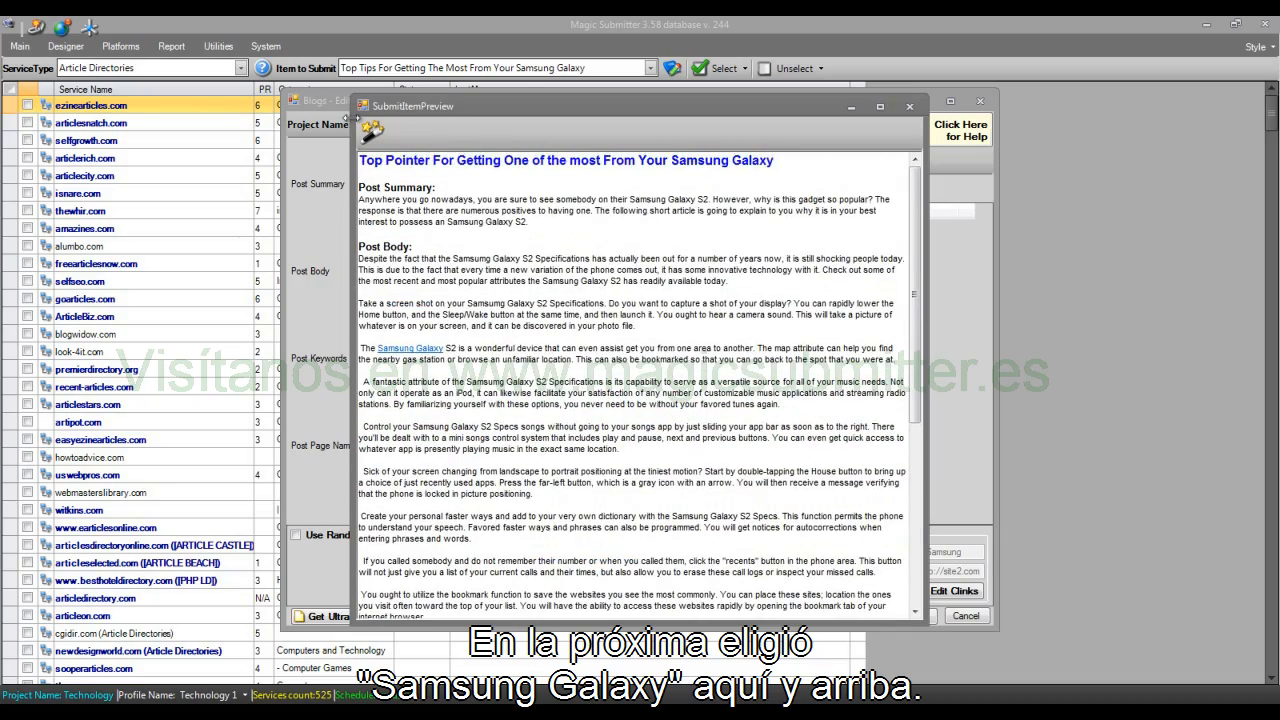
pyautogui.click(371, 144)
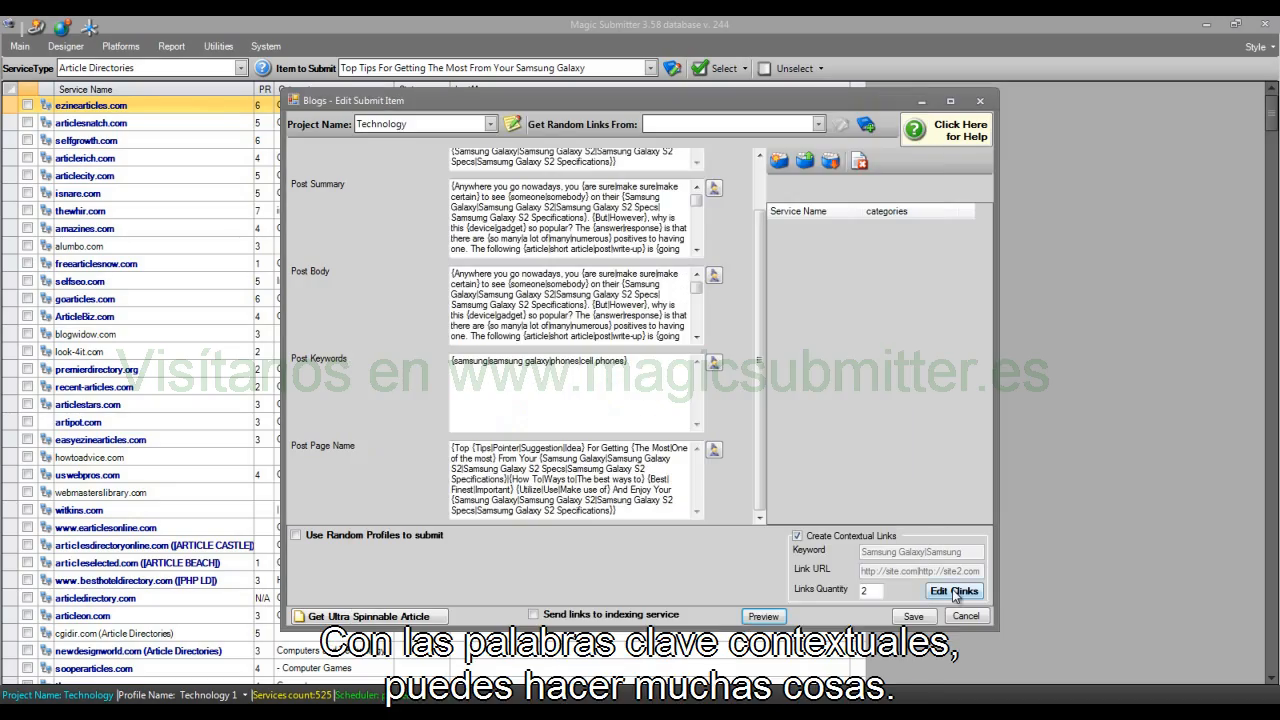
pyautogui.click(953, 591)
pyautogui.hotkey('ctrl', 'a')
pyautogui.click(474, 259)
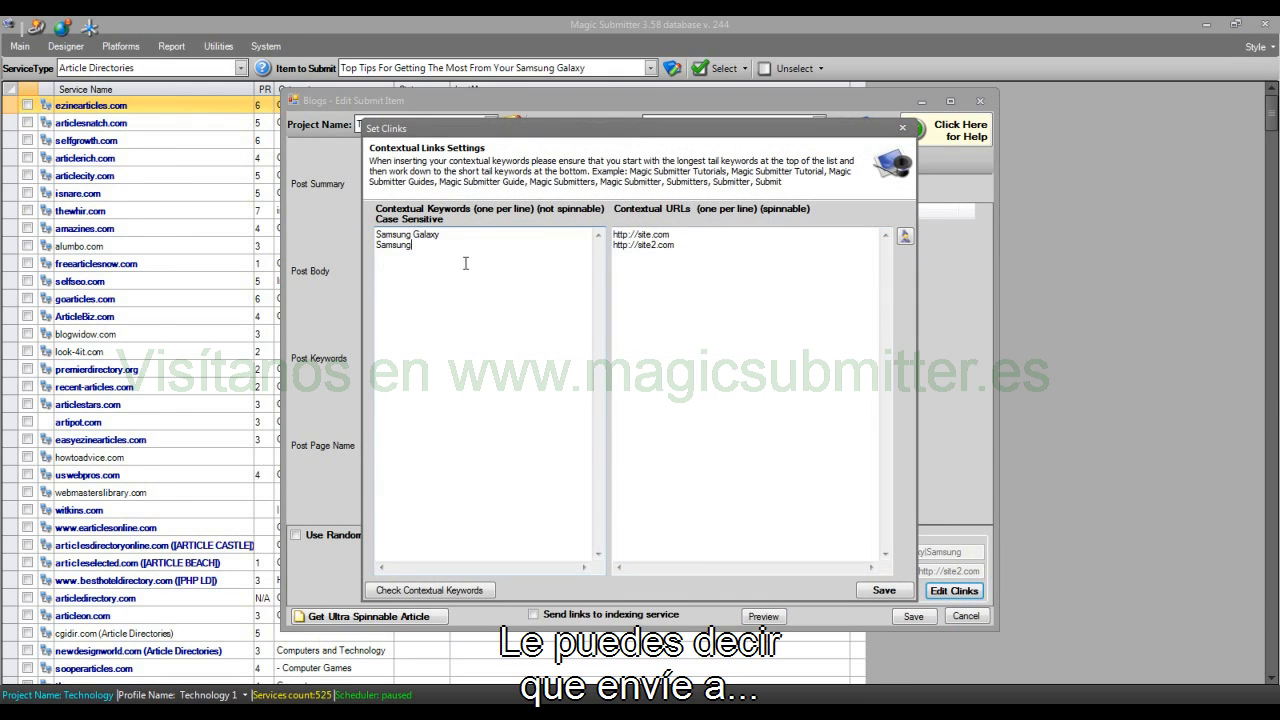
pyautogui.click(717, 260)
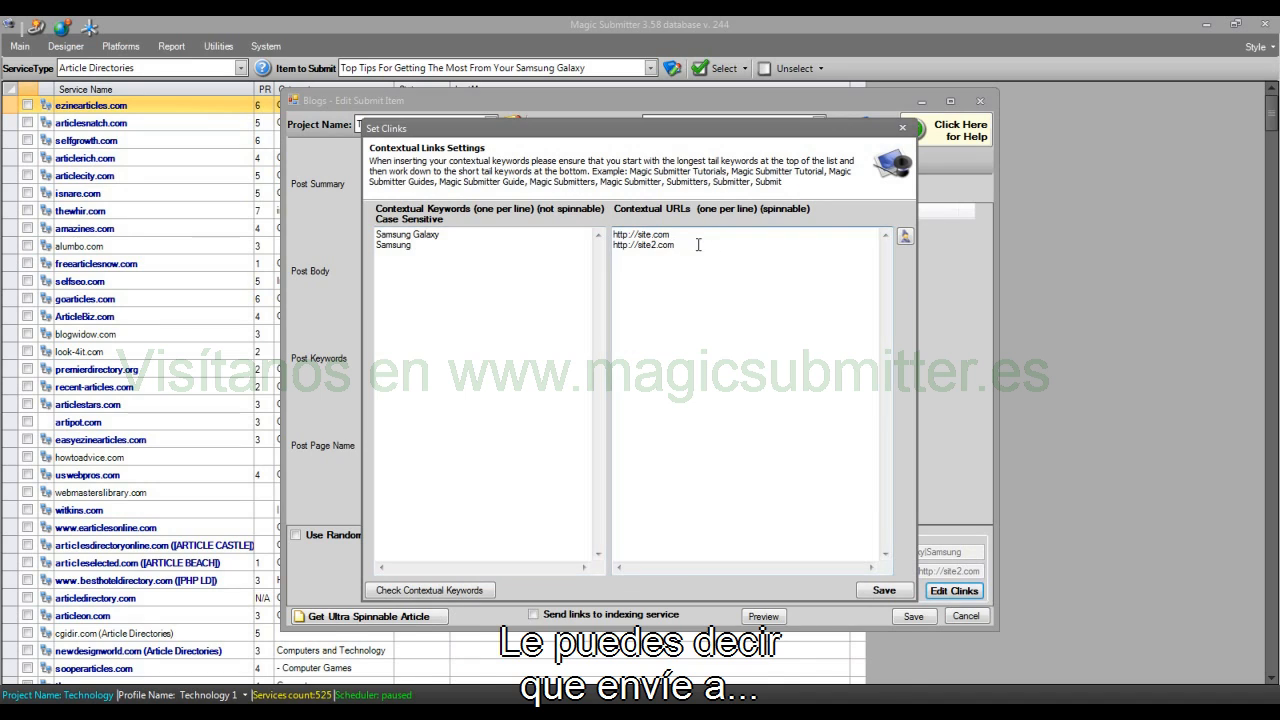
pyautogui.moveTo(697, 246); pyautogui.dragTo(580, 236)
pyautogui.click(486, 237)
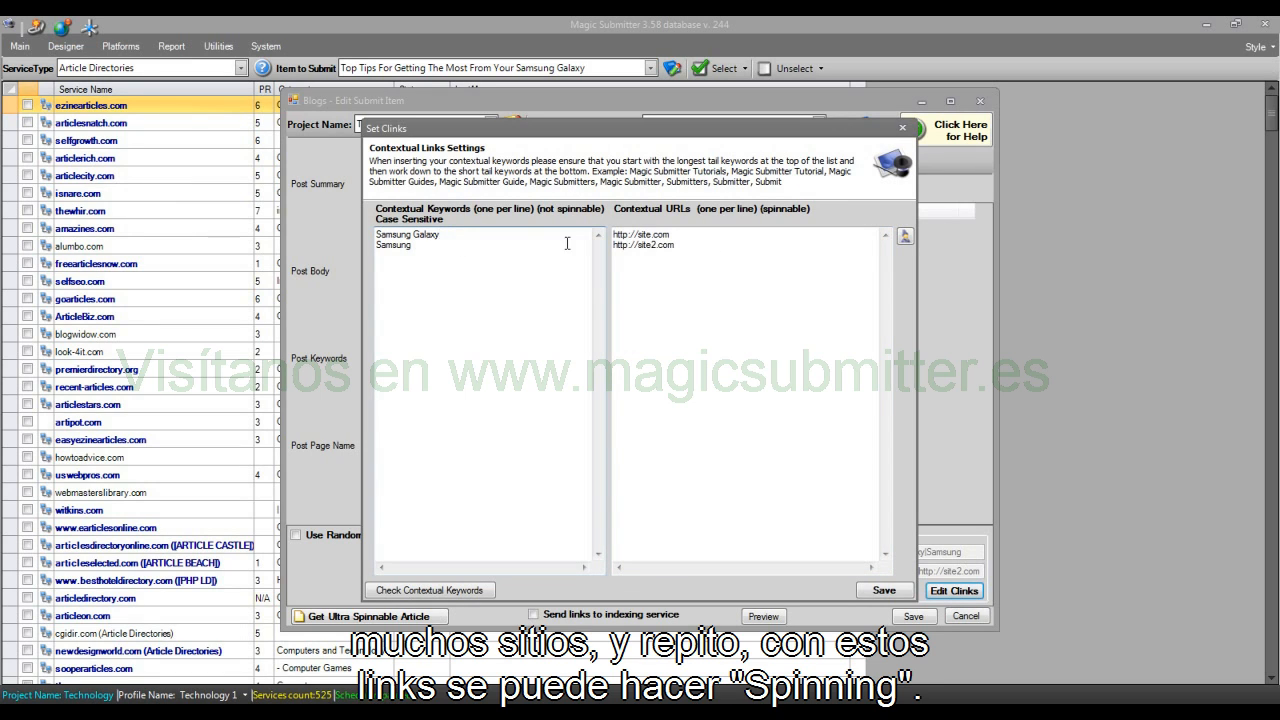
pyautogui.moveTo(676, 246); pyautogui.dragTo(637, 252)
pyautogui.click(699, 249)
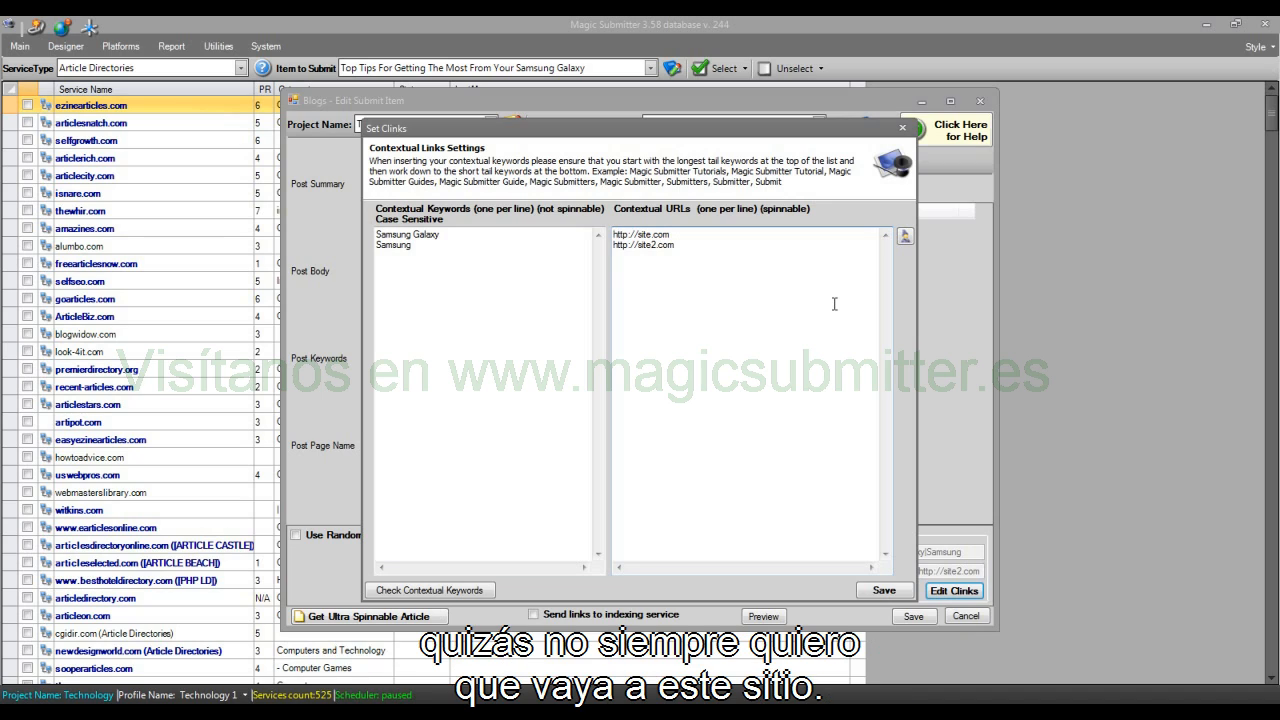
pyautogui.click(735, 233)
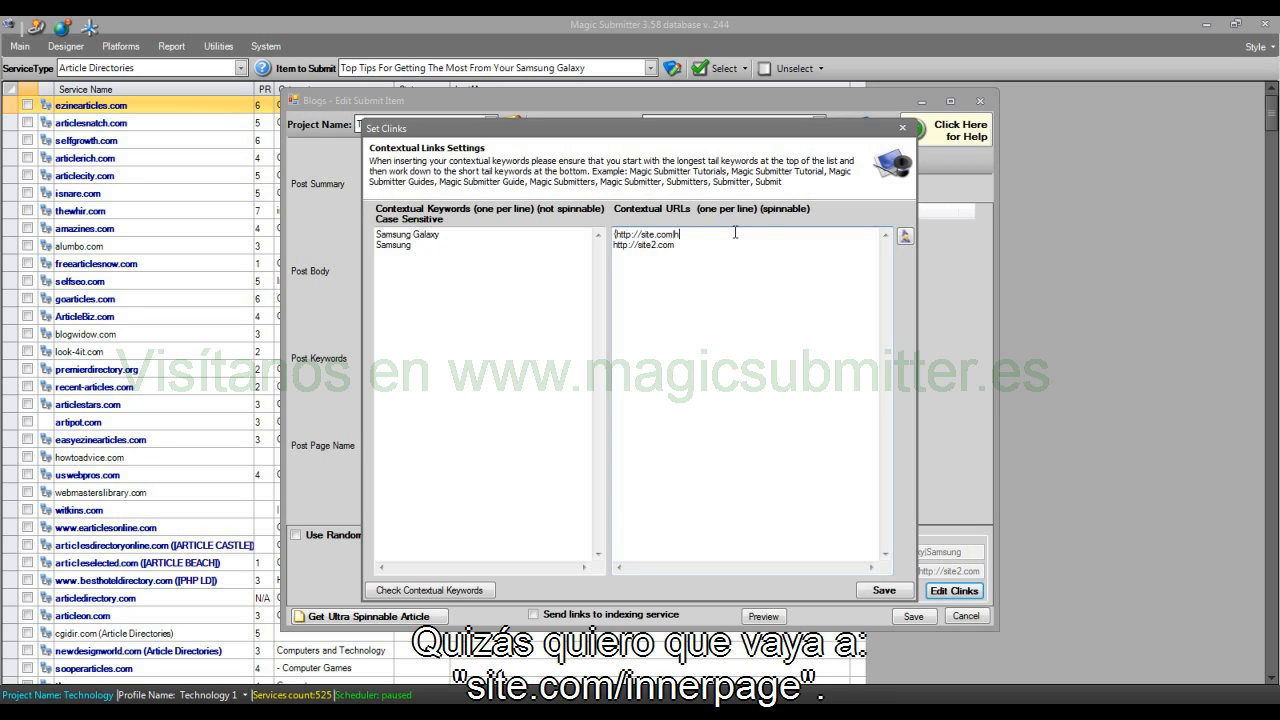
pyautogui.write('http://site.com/innerpage')
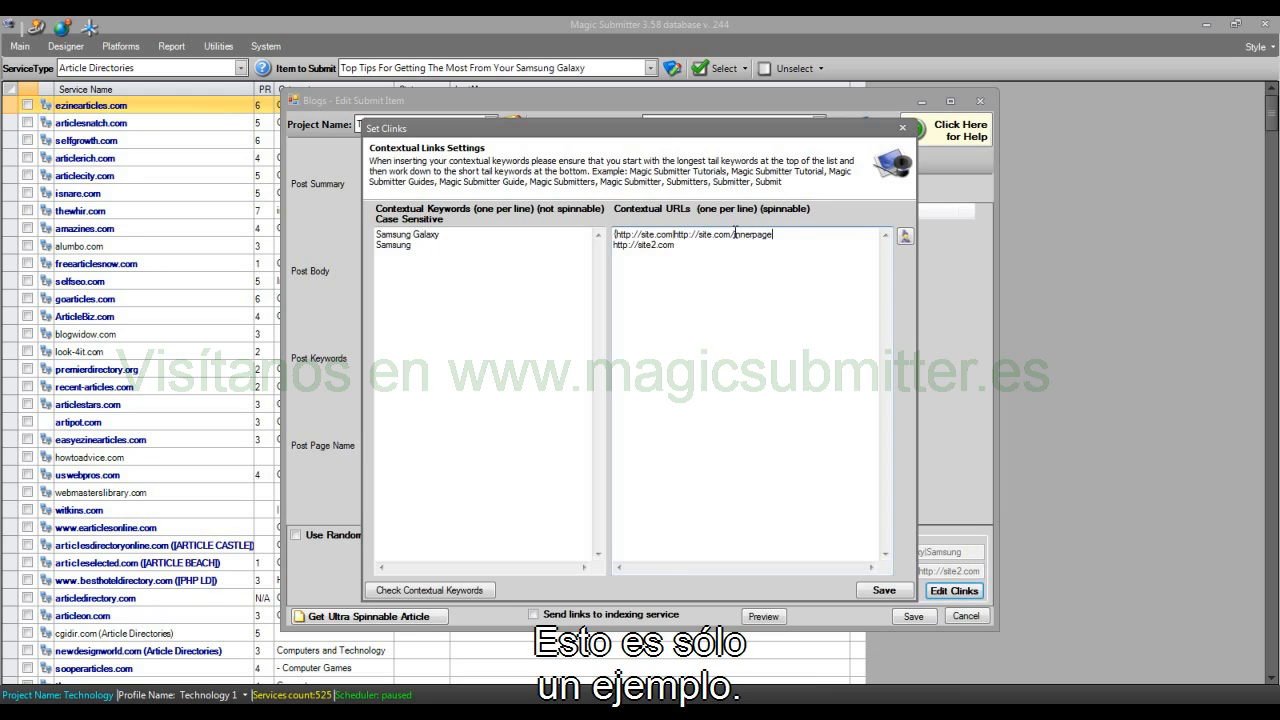
pyautogui.click(868, 588)
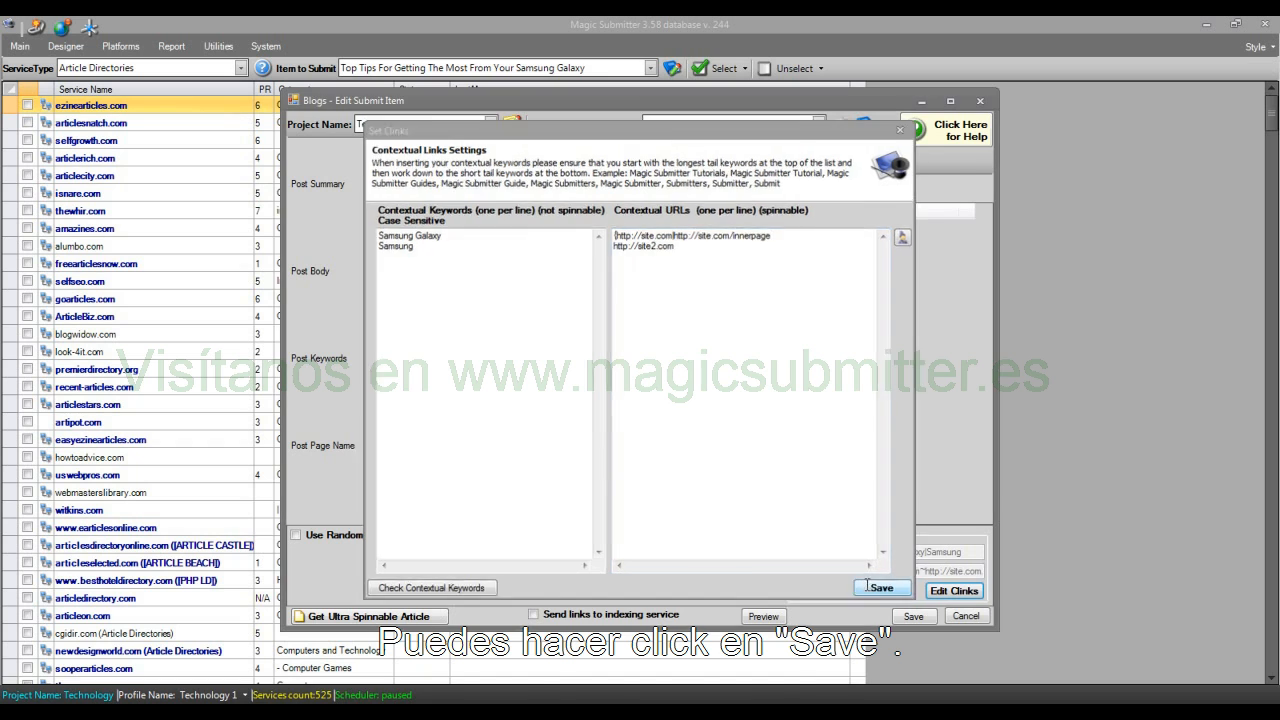
# Step: Add the missing closing brace to the first contextual URL's spin, then save the contextual links settings and the blog item
pyautogui.click(942, 591)
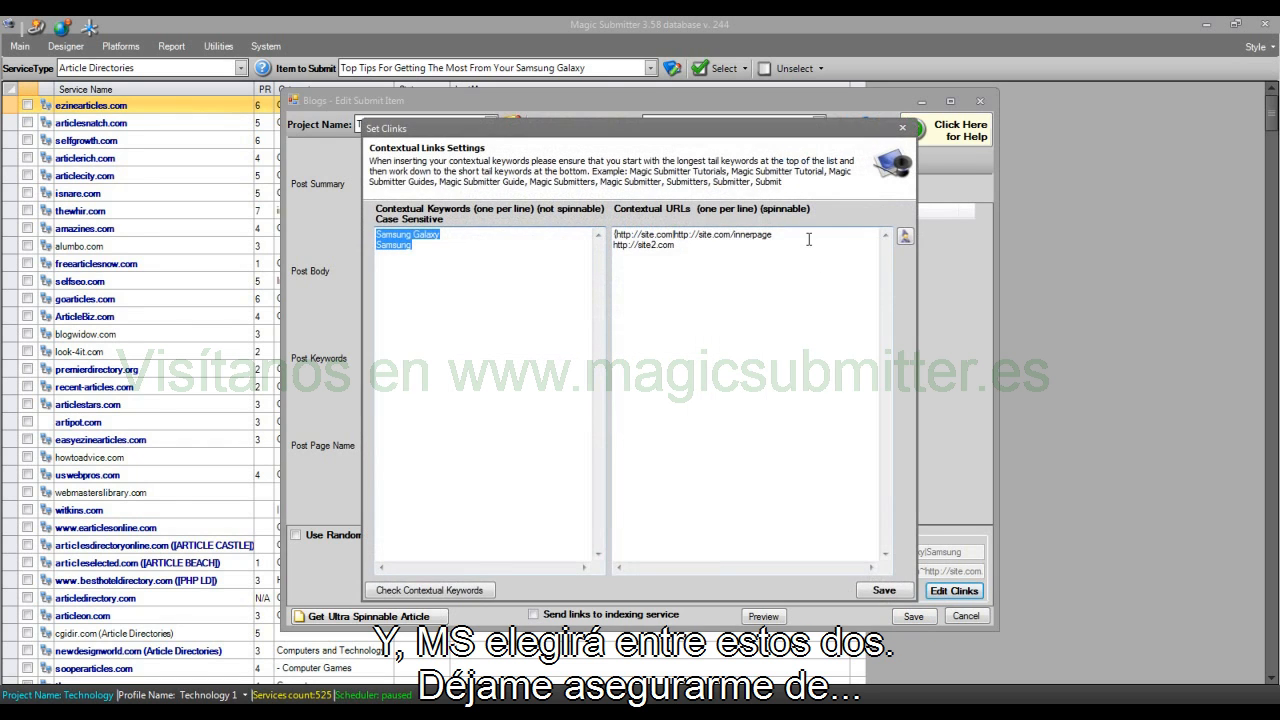
pyautogui.click(808, 239)
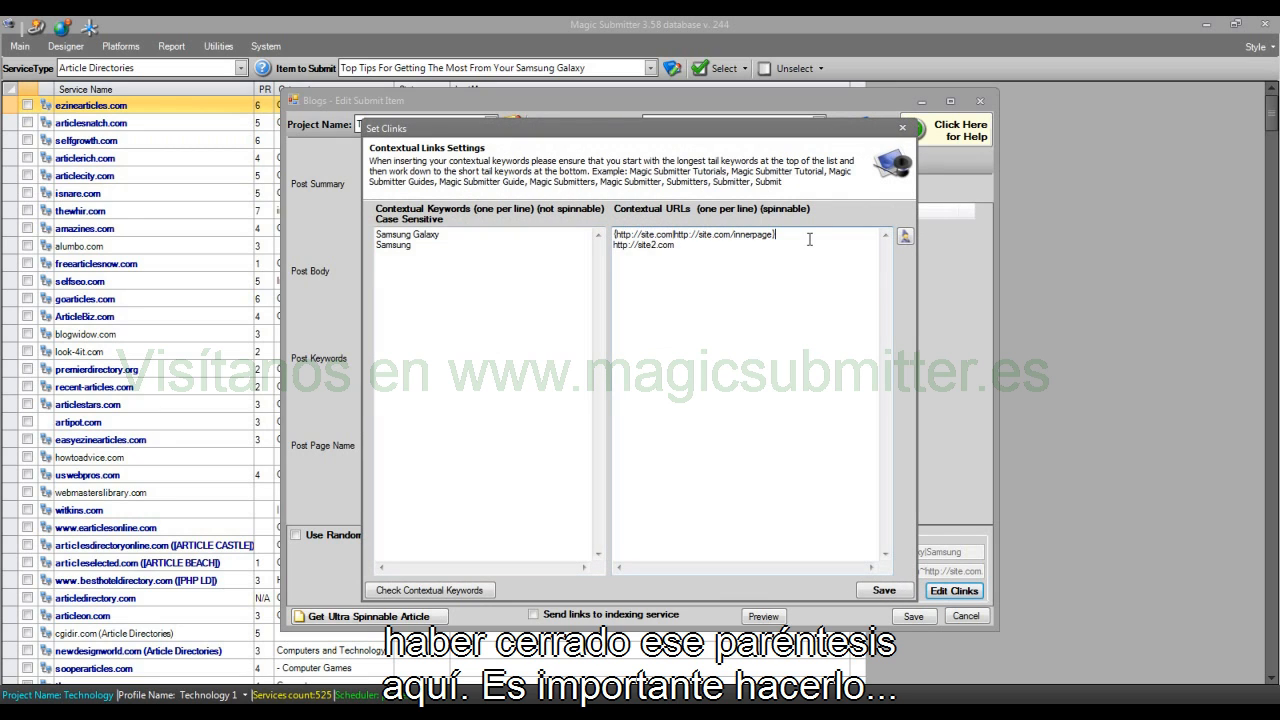
pyautogui.click(882, 591)
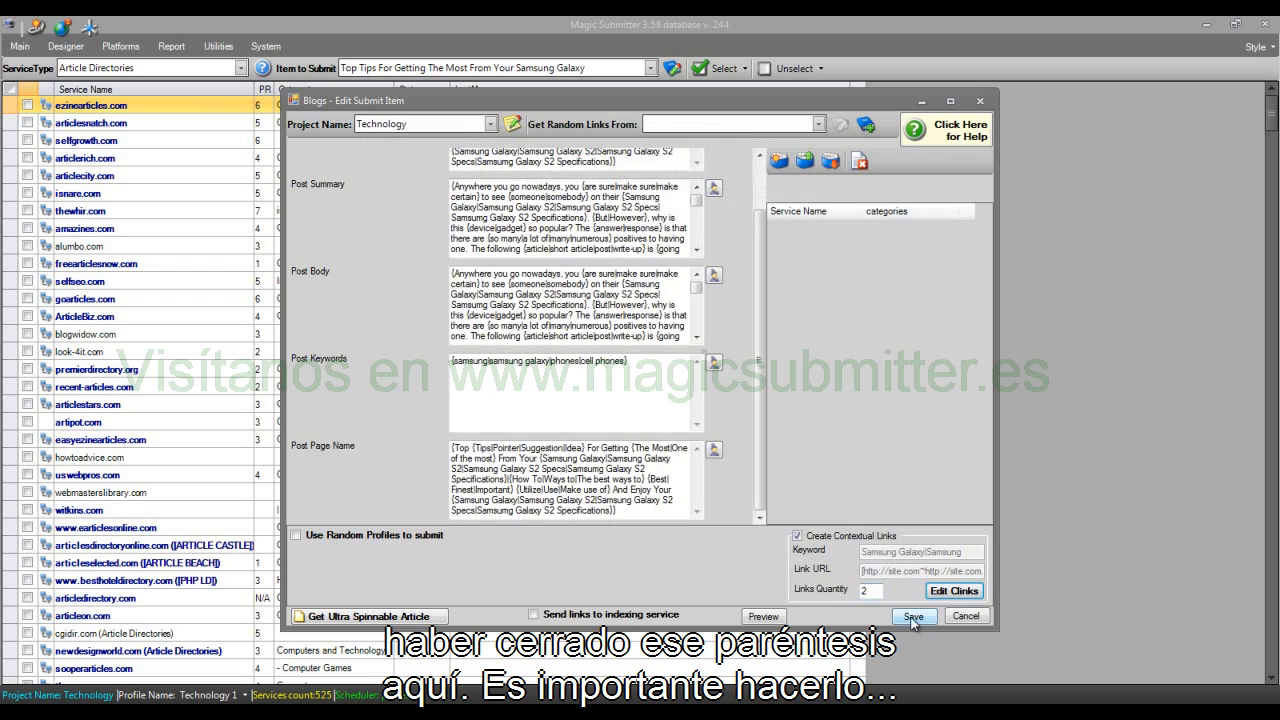
pyautogui.click(913, 616)
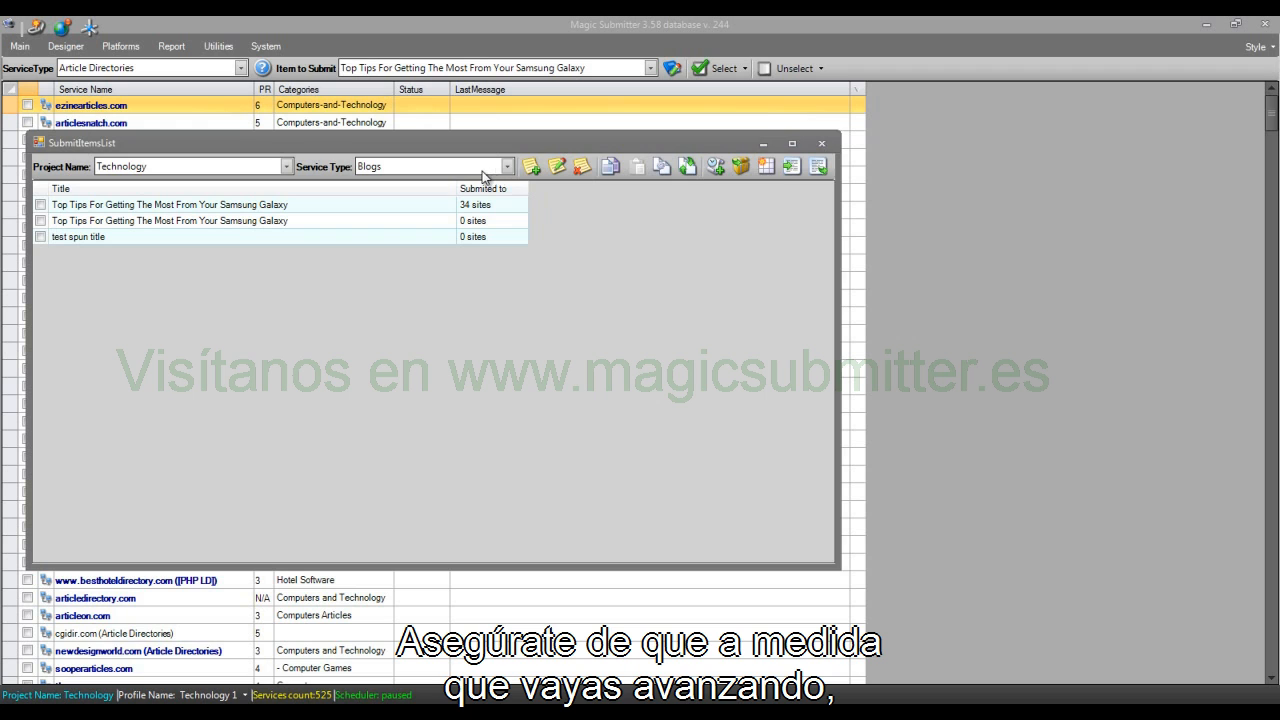
# Step: Read the help on blog field requirements from a new blog submit item, then cancel the item and close the submit items list
pyautogui.click(539, 175)
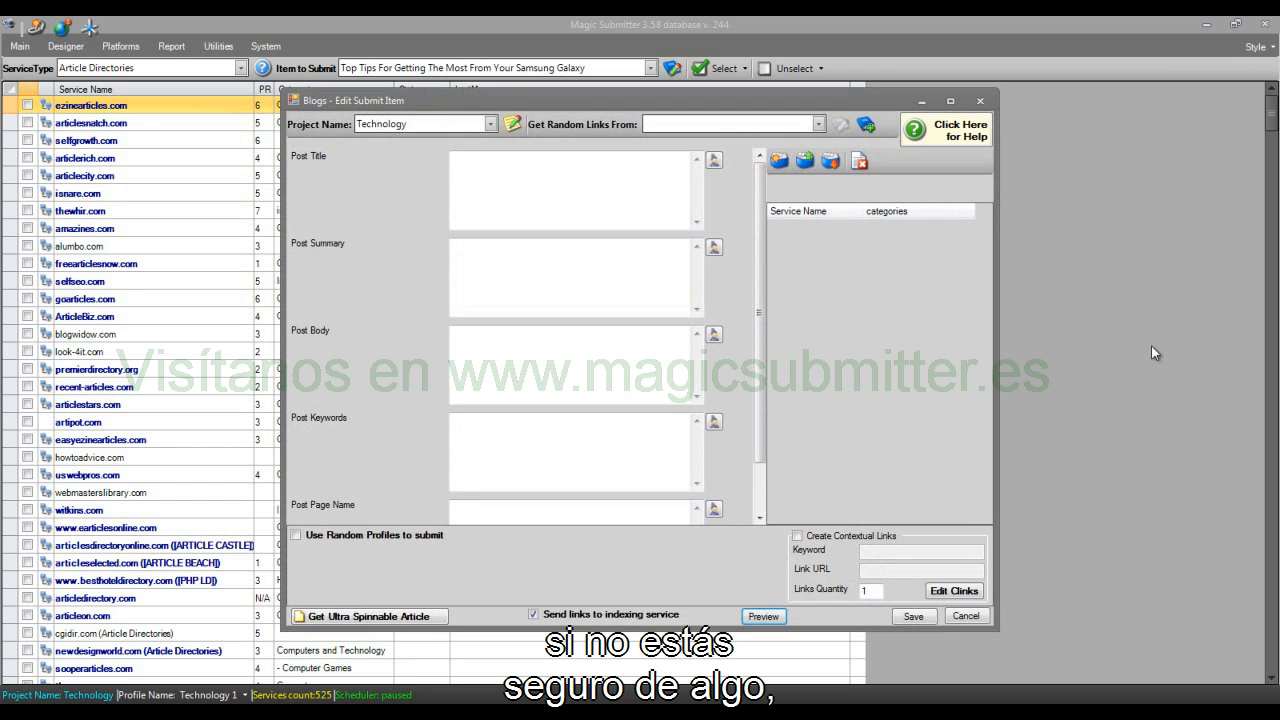
pyautogui.click(971, 134)
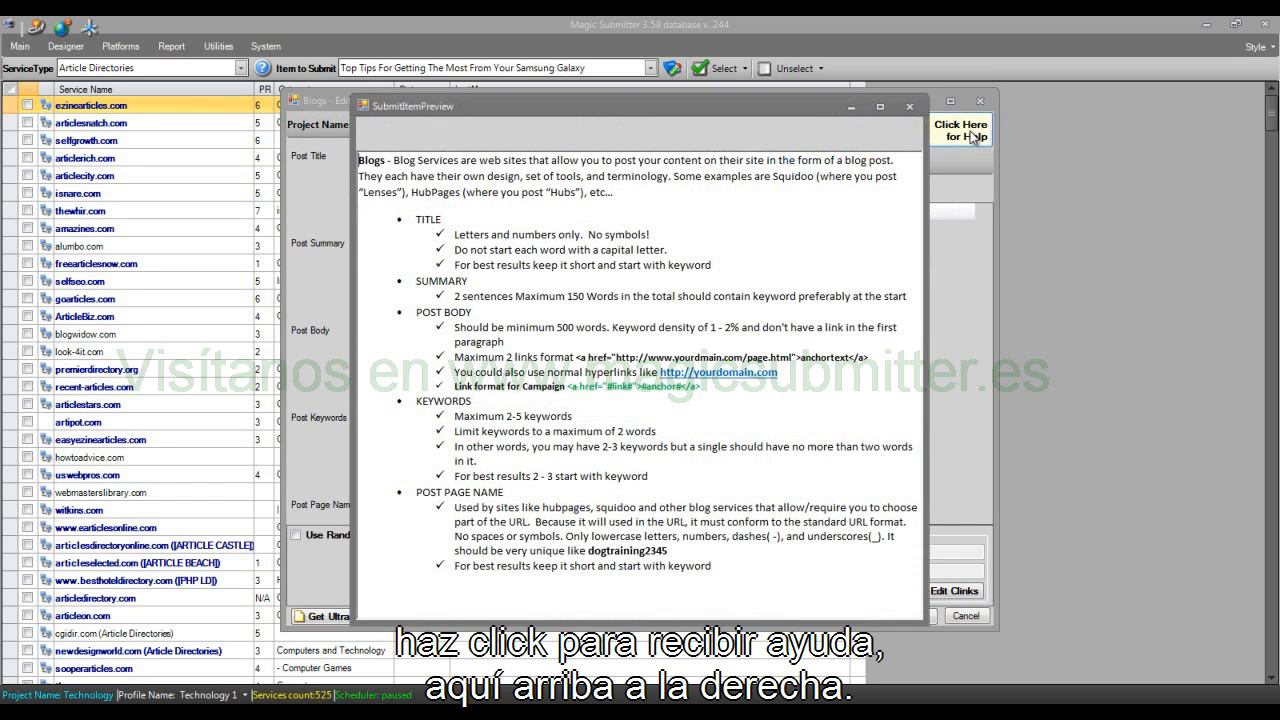
pyautogui.click(912, 106)
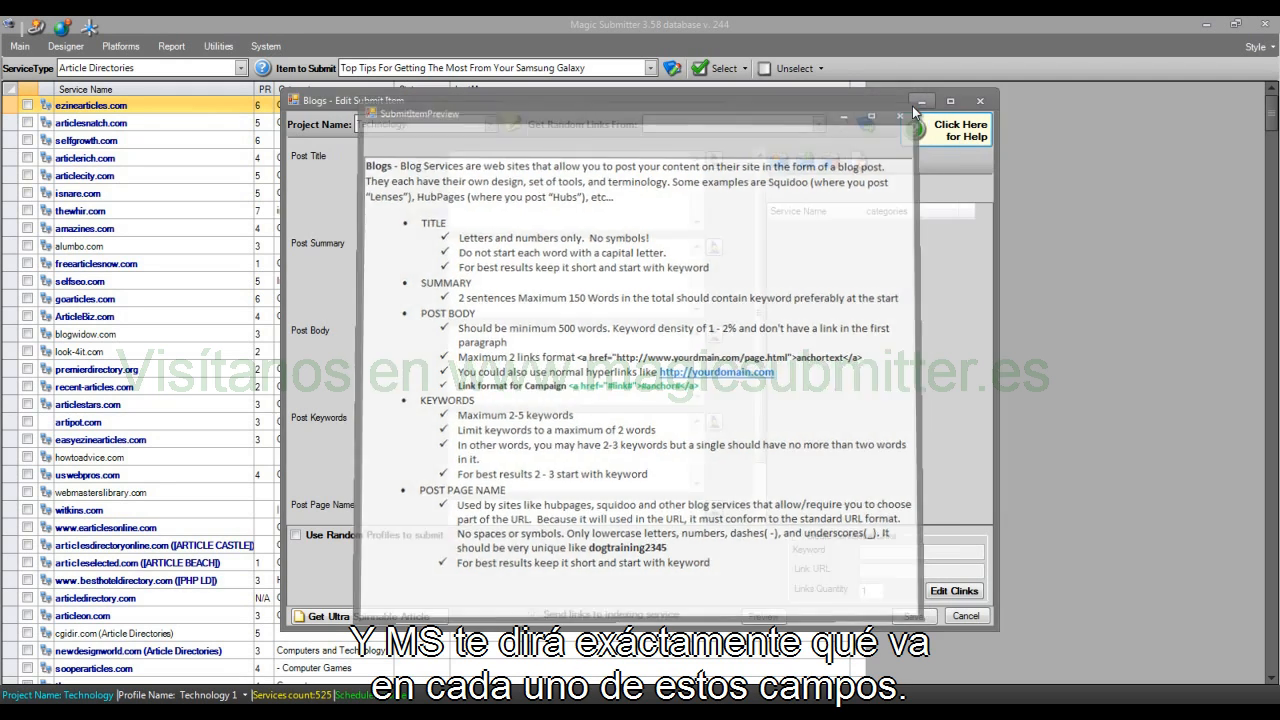
pyautogui.click(983, 617)
pyautogui.click(822, 143)
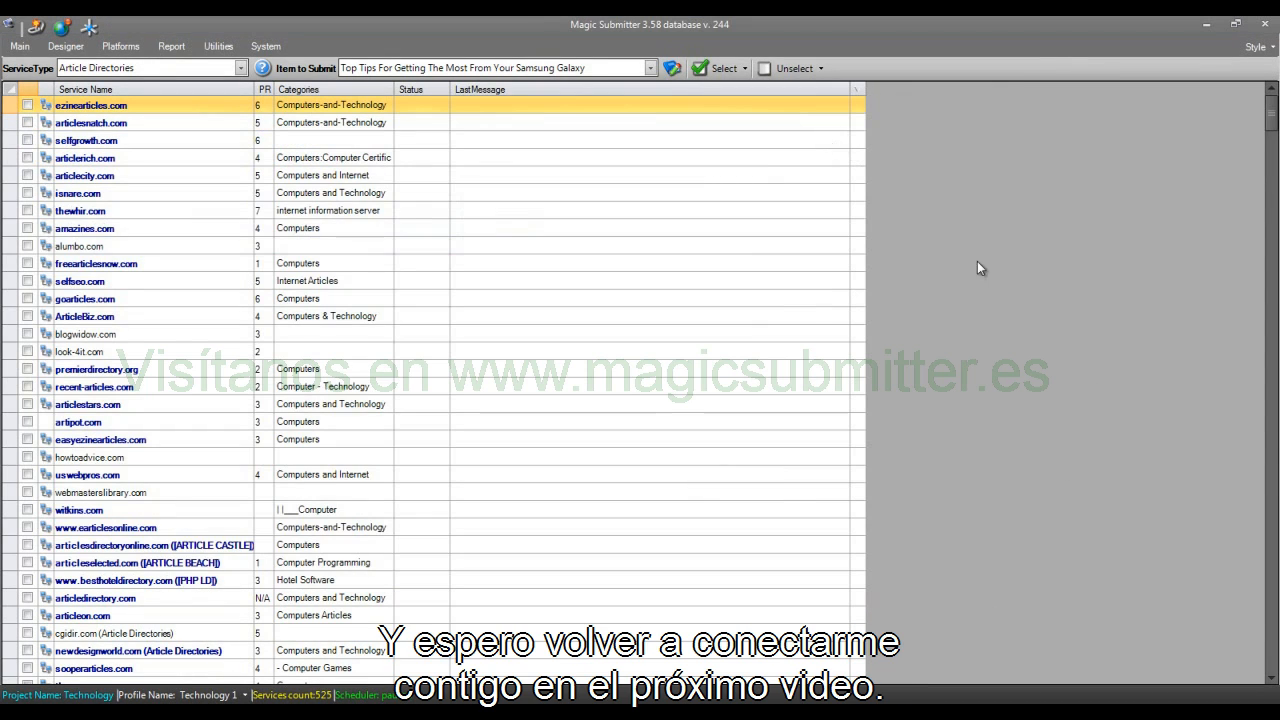